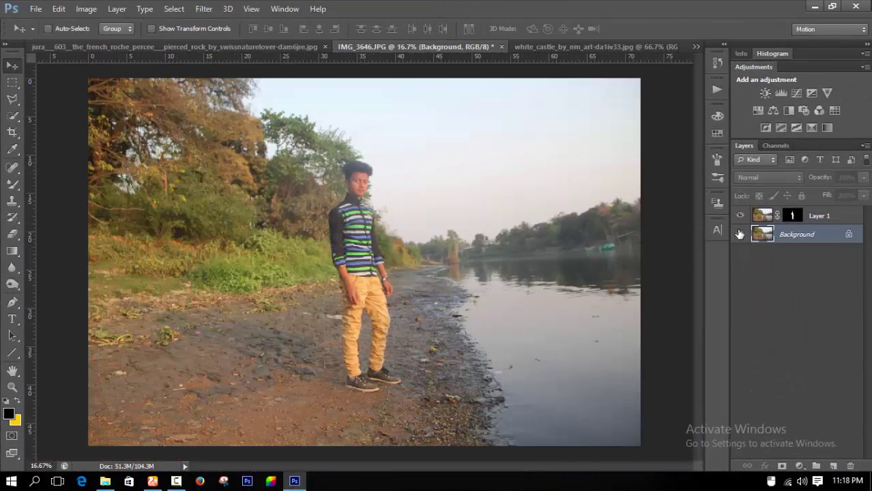
- Toggle the Background's visibility to check the boy's cut-out, then select Layer 1 alone
left_click(740, 234)
left_click(740, 234)
left_click(739, 234)
left_click(740, 234)
left_click(762, 216)
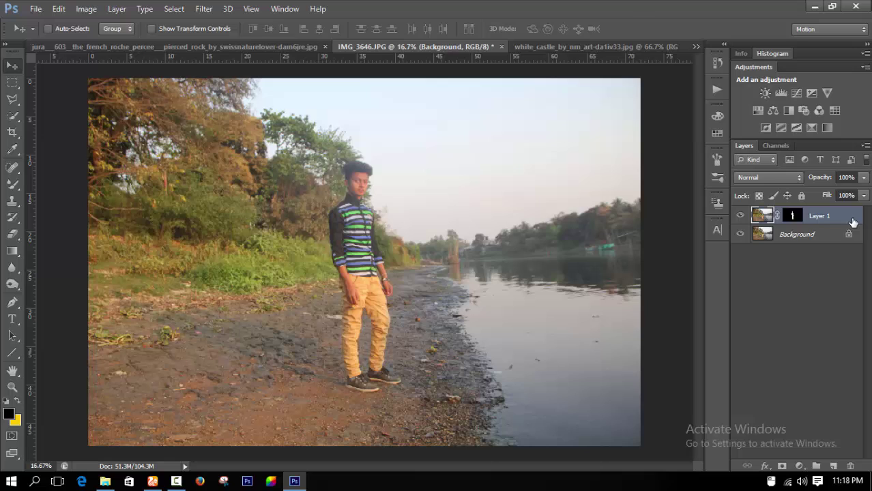
left_click(795, 241, "shift")
left_click_drag(295, 206, 157, 73)
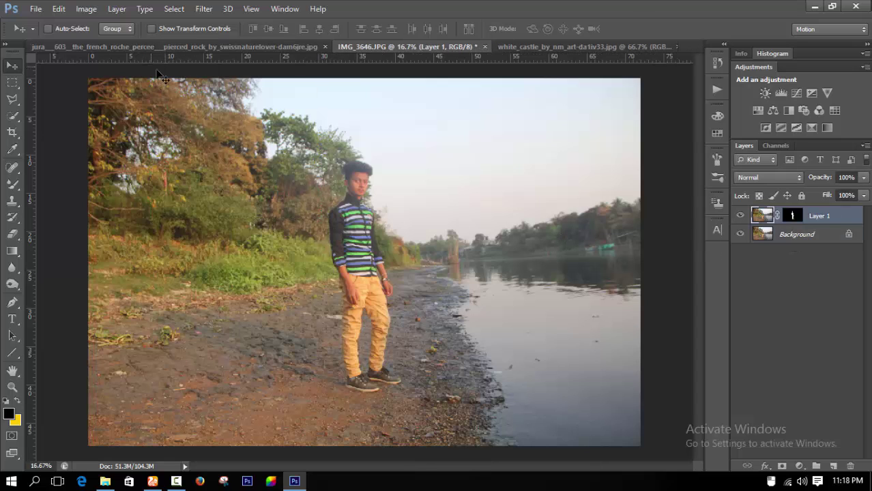
- Drag the rocky cave arch picture into IMG_3646.JPG as a new layer
left_click_drag(355, 198, 410, 281)
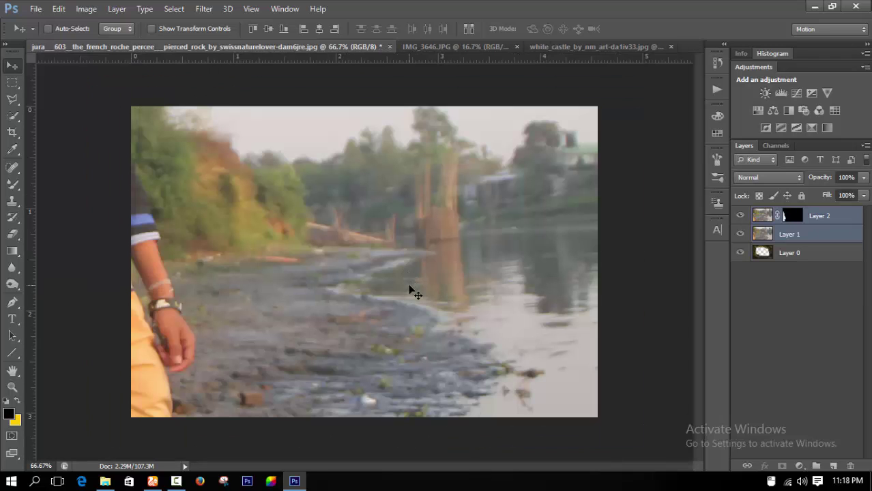
key("ctrl+z")
mouse_move(291, 209)
left_mouse_down()
mouse_move(370, 170)
mouse_move(471, 29)
mouse_move(386, 242)
mouse_move(139, 156)
mouse_move(129, 140)
left_mouse_up()
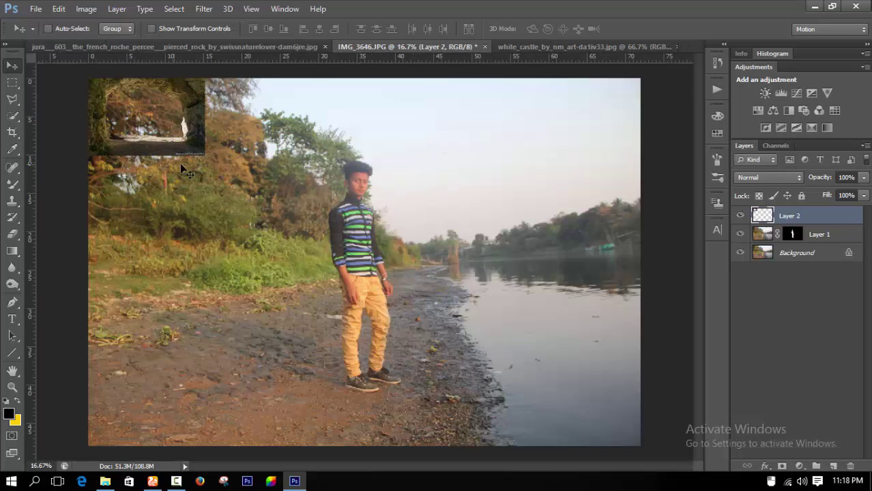
key("ctrl+t")
- Scale the cave layer (Layer 2) to cover the whole canvas
left_click_drag(206, 157, 629, 471)
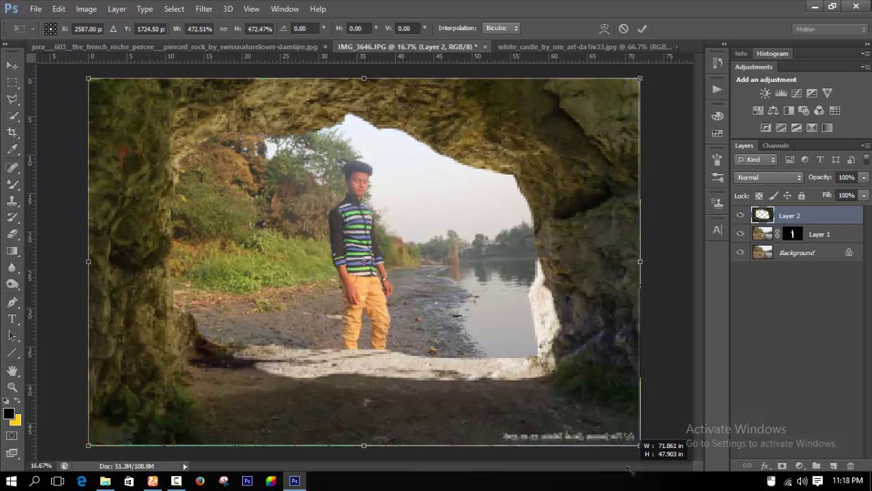
left_click_drag(628, 471, 630, 471)
key("Return")
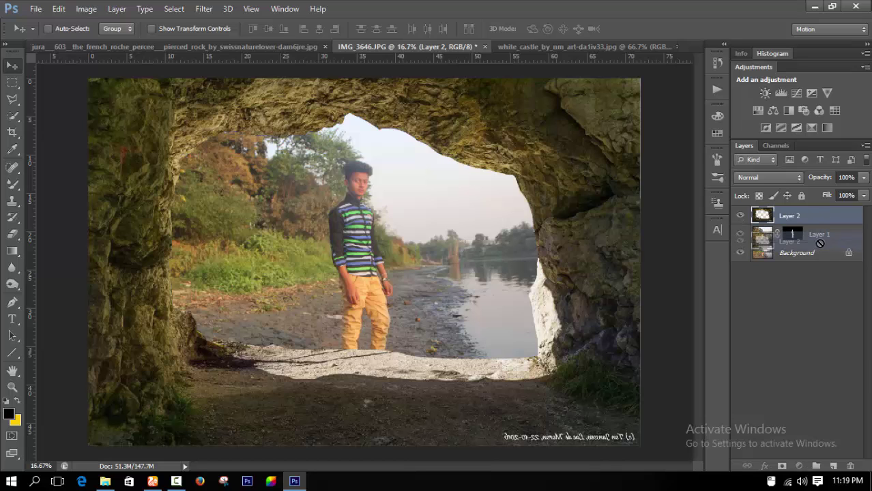
- Unlock the Background as Layer 0 and move the cave layer beneath it
left_click_drag(818, 222, 824, 244)
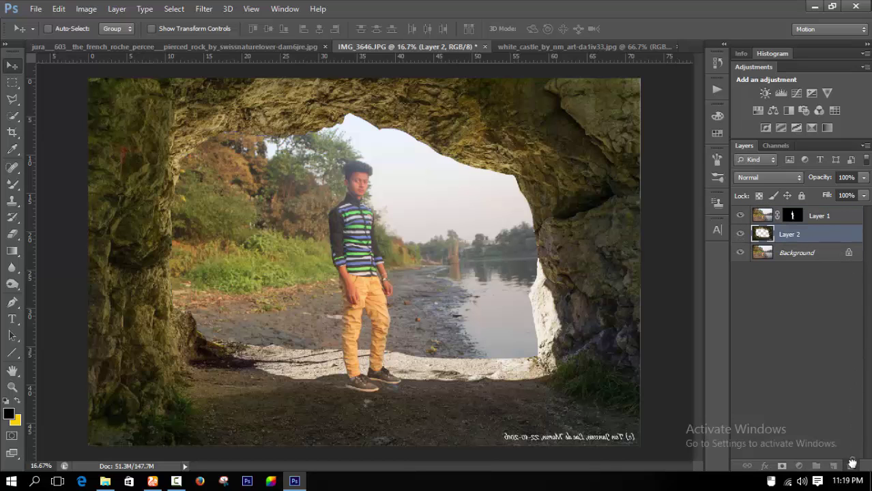
left_click_drag(853, 463, 851, 467)
left_click_drag(832, 215, 833, 262)
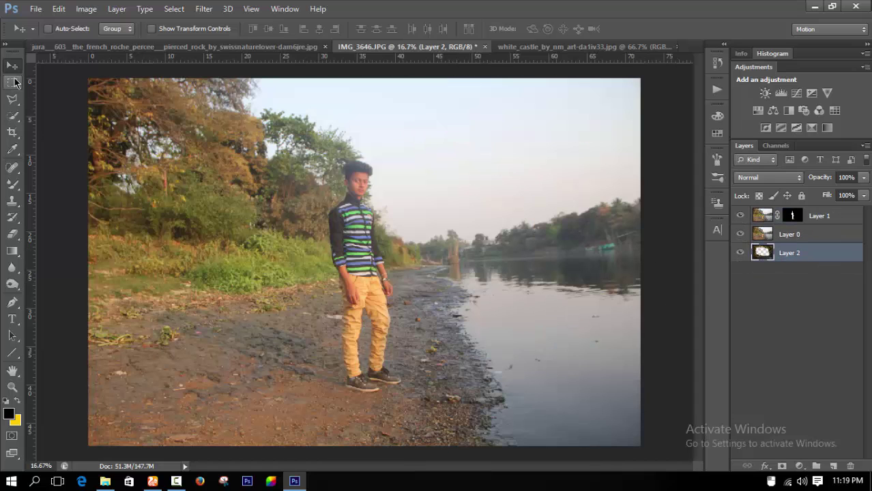
- Delete Layer 0's riverside photo everywhere except a rectangle around the boy's feet
left_click(13, 81)
left_click_drag(329, 353, 419, 402)
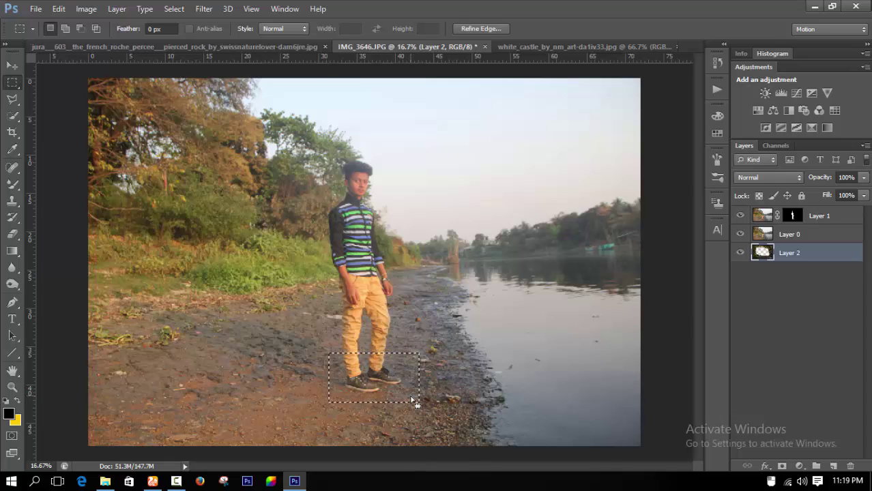
key("ctrl+shift+i")
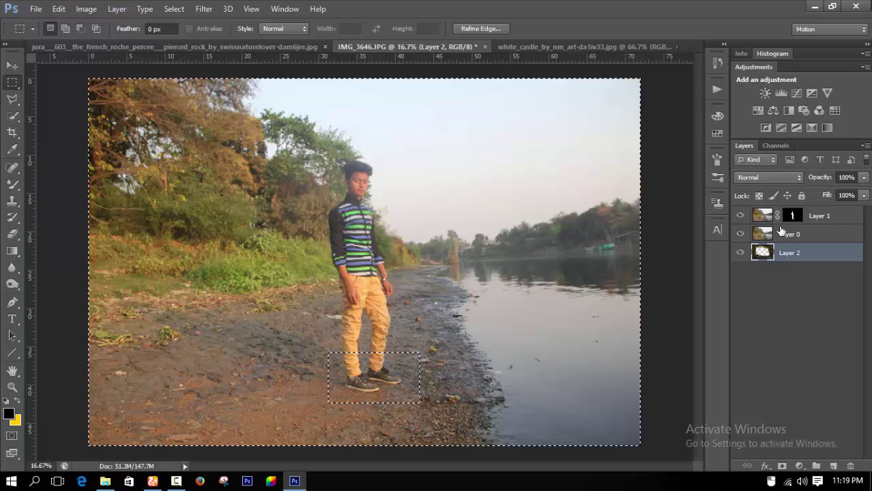
left_click(789, 234)
key("Delete")
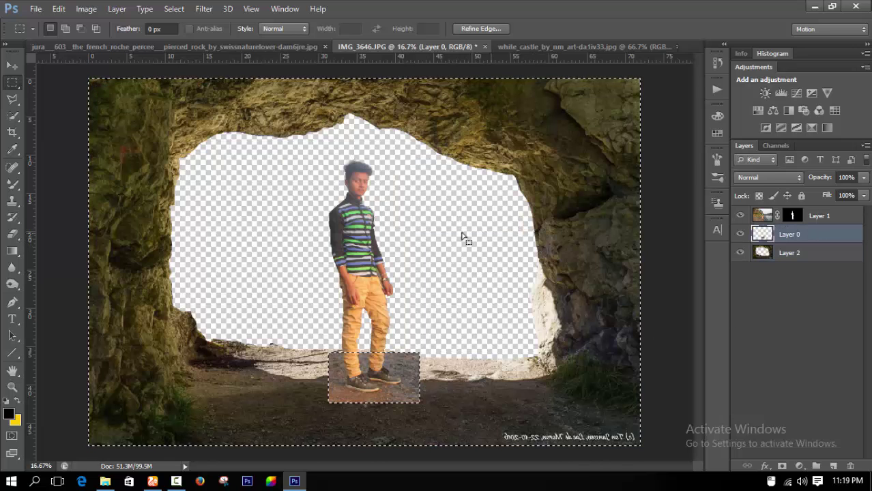
key("ctrl+d")
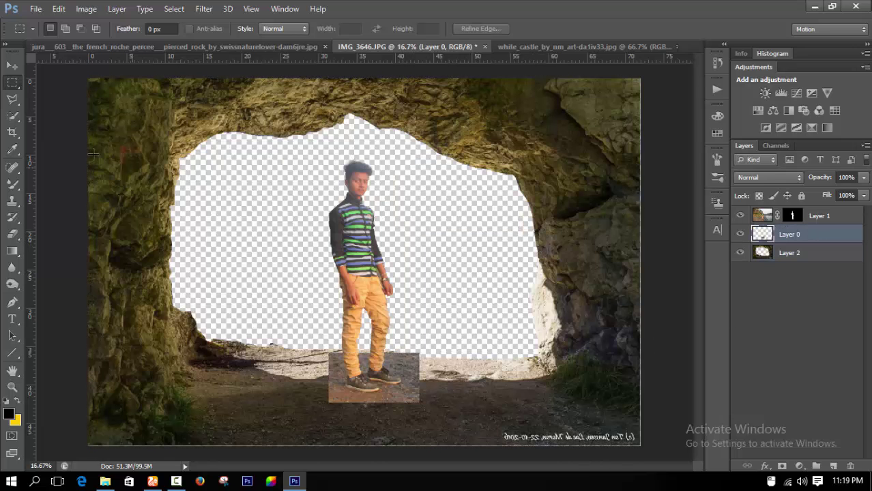
left_click(12, 65)
- Move Layers 1 and 0 left within the cave opening and scale them to about 108%
left_click(827, 218, "shift")
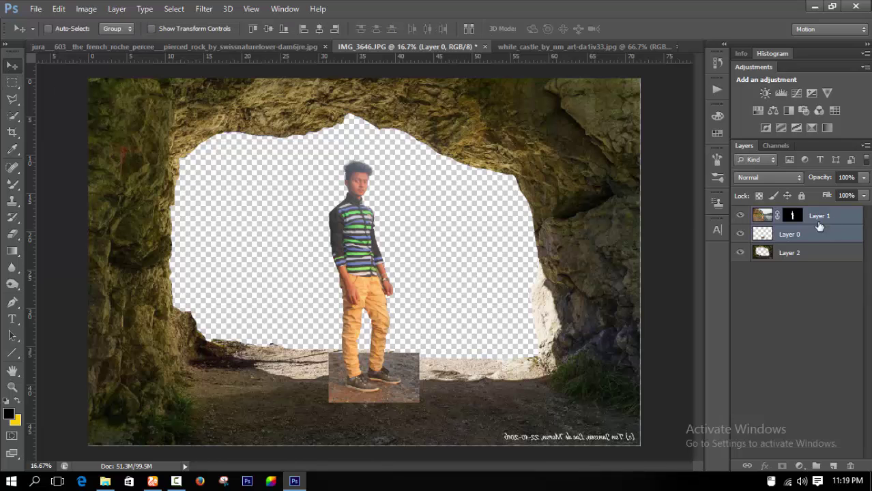
mouse_move(386, 308)
left_mouse_down()
mouse_move(278, 300)
mouse_move(276, 309)
left_mouse_up()
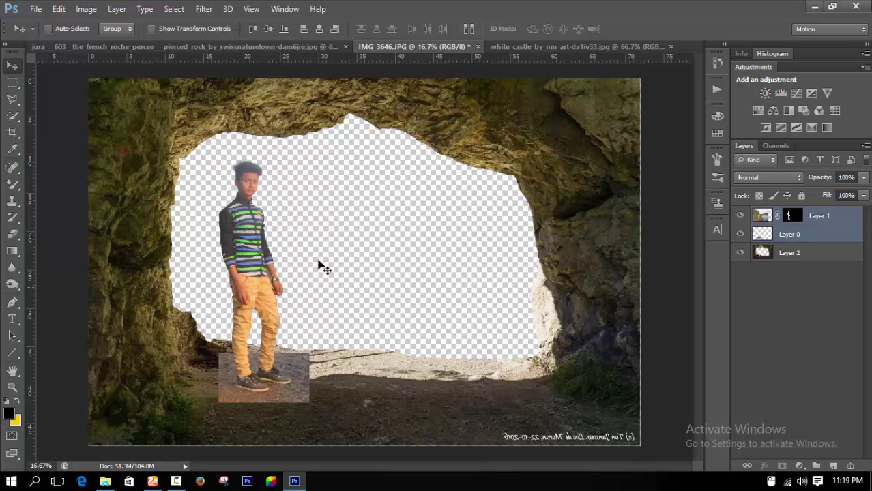
key("ctrl+t")
left_click_drag(530, 79, 421, 172)
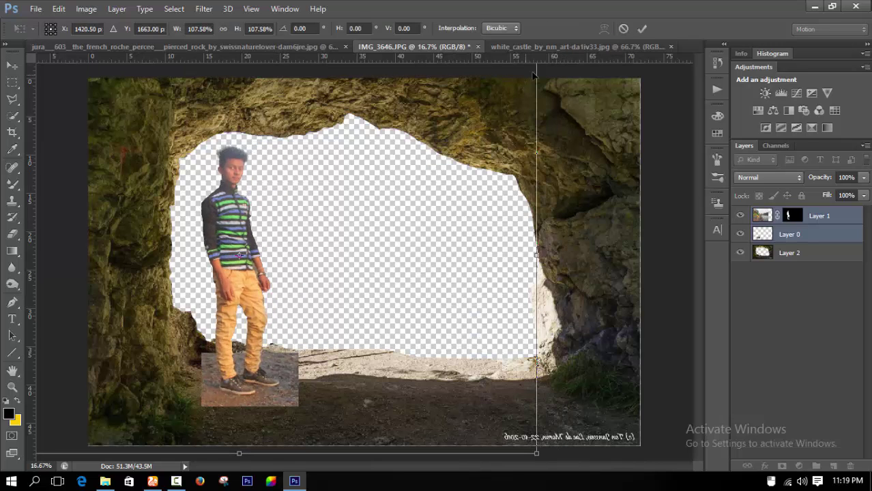
left_click_drag(537, 453, 541, 456)
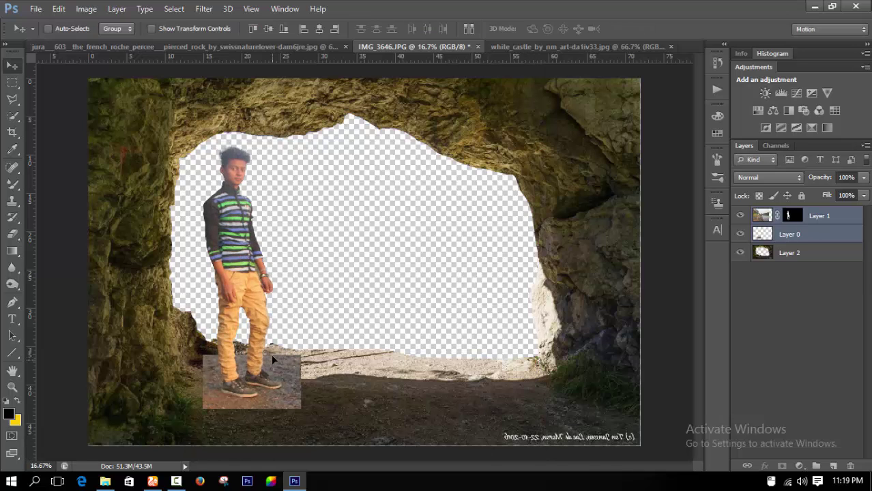
left_click_drag(271, 354, 268, 365)
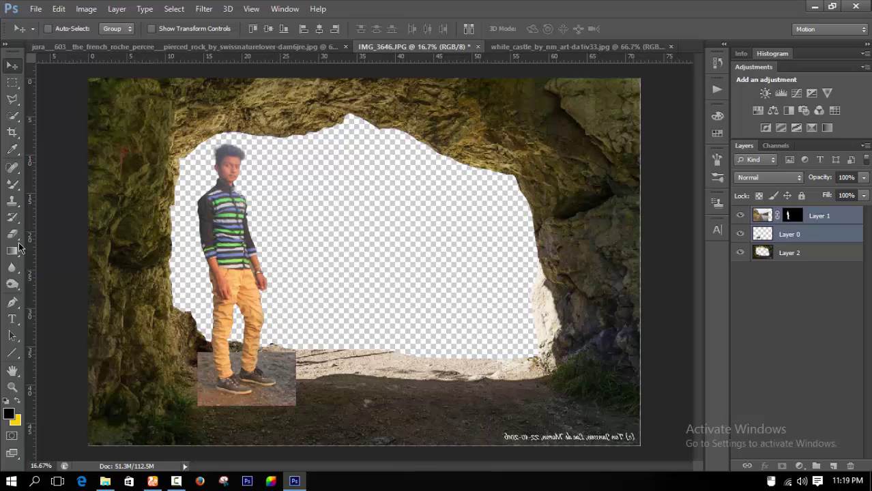
- Set up a soft 156 px Eraser brush on Layer 0
left_click(13, 234)
scroll(230, 389, "up", 2)
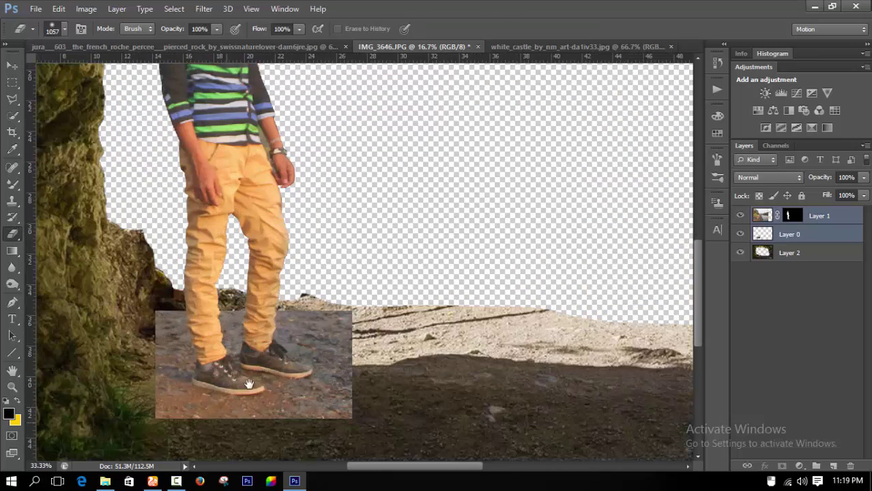
scroll(273, 357, "up", 1)
right_click(400, 289)
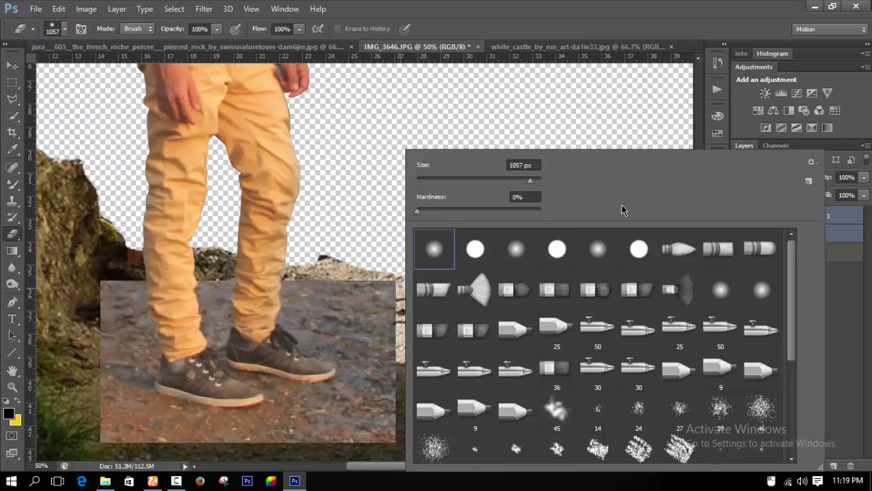
left_click(863, 227)
right_click(451, 205)
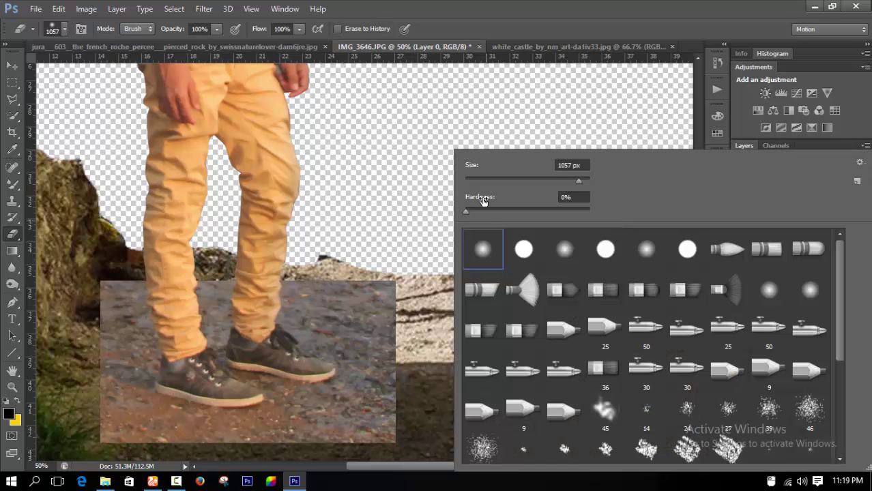
left_click_drag(578, 181, 489, 181)
type("156")
key("Return")
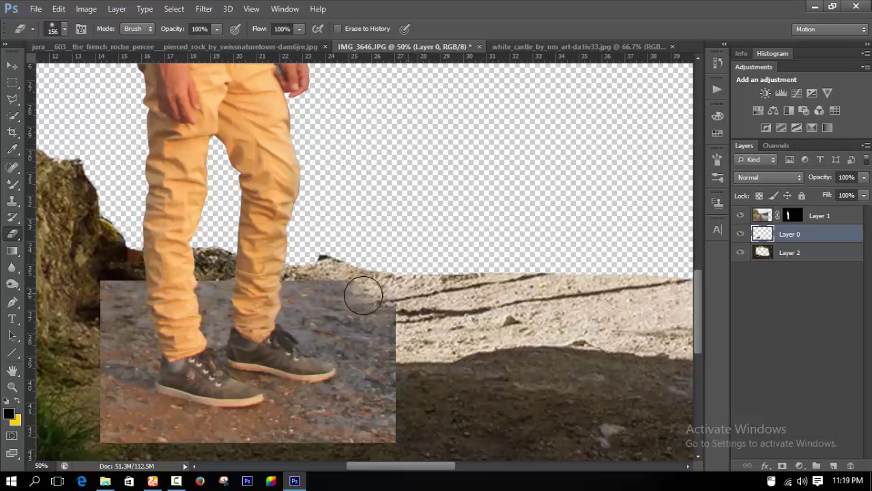
- Softly erase the ground patch's top, lower-left and bottom edges into the cave floor
mouse_move(163, 298)
left_mouse_down()
mouse_move(324, 313)
mouse_move(401, 335)
mouse_move(317, 315)
left_mouse_up()
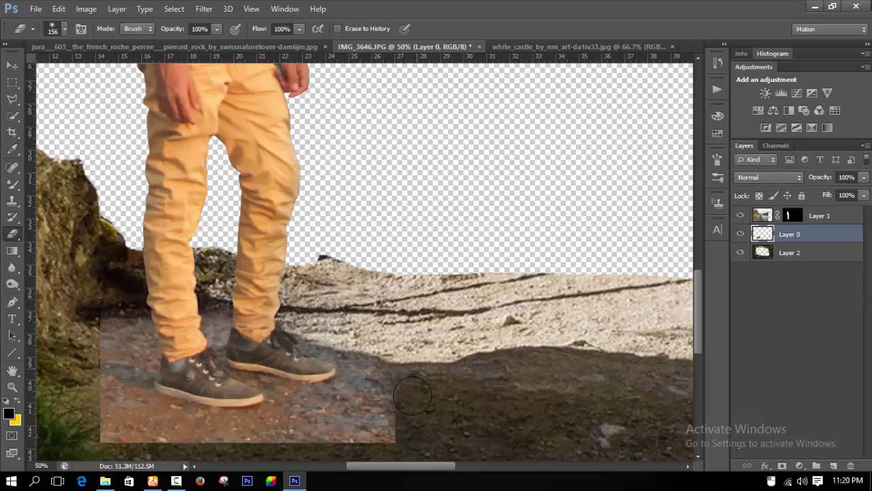
scroll(314, 372, "down", 3)
mouse_move(314, 371)
left_mouse_down()
mouse_move(128, 352)
mouse_move(109, 225)
mouse_move(140, 229)
left_mouse_up()
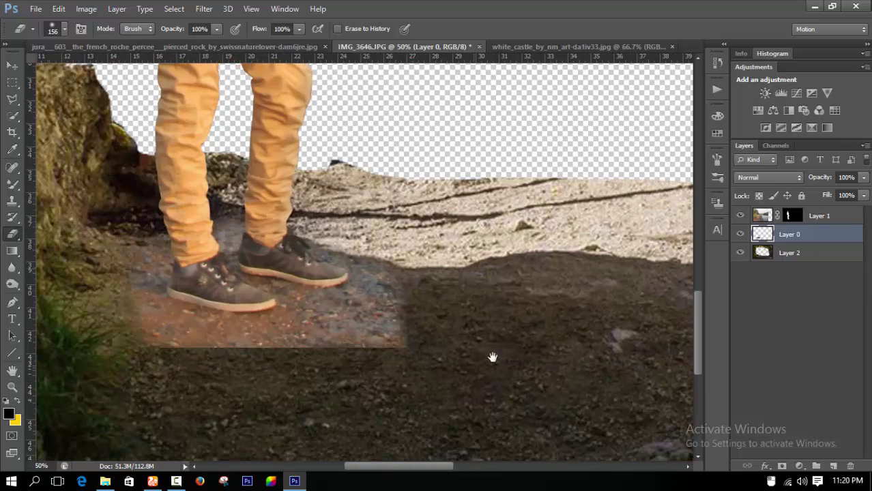
scroll(460, 335, "down", 1)
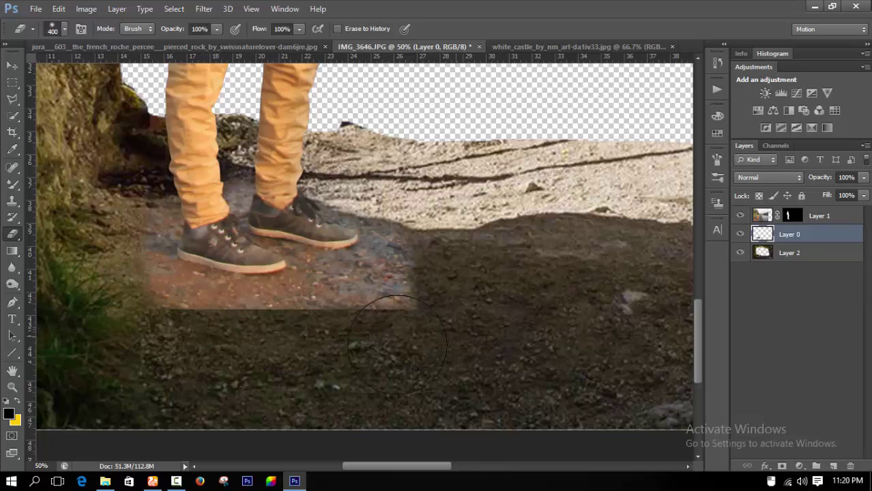
left_click_drag(397, 345, 210, 375)
left_click_drag(407, 344, 502, 353)
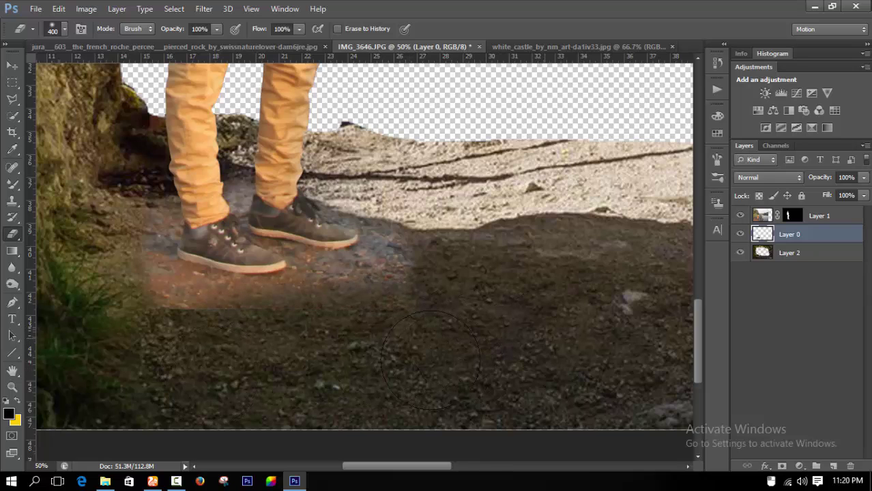
left_click_drag(430, 362, 56, 367)
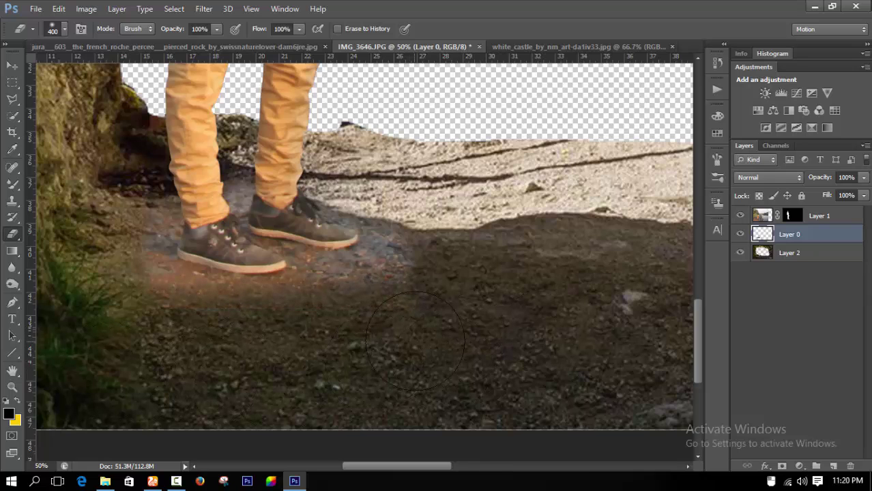
- Darken the shadow layer's Neutrals by adding black with Selective Color
left_click(86, 9)
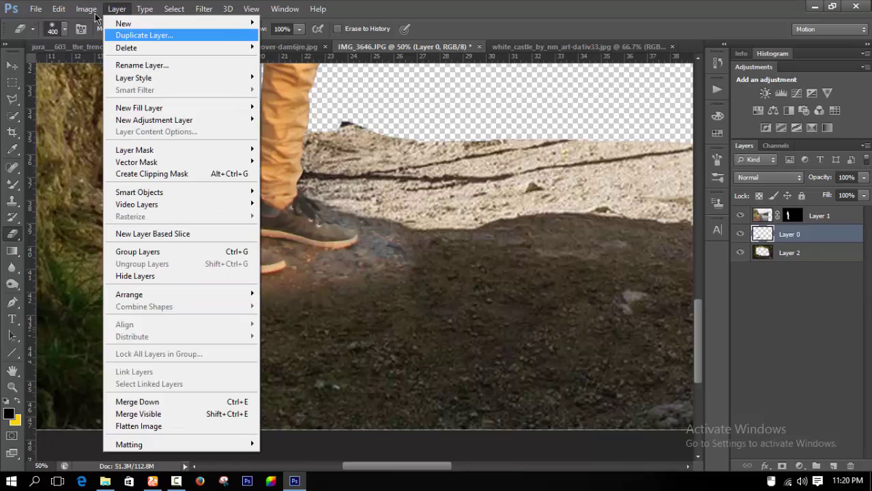
left_click(300, 234)
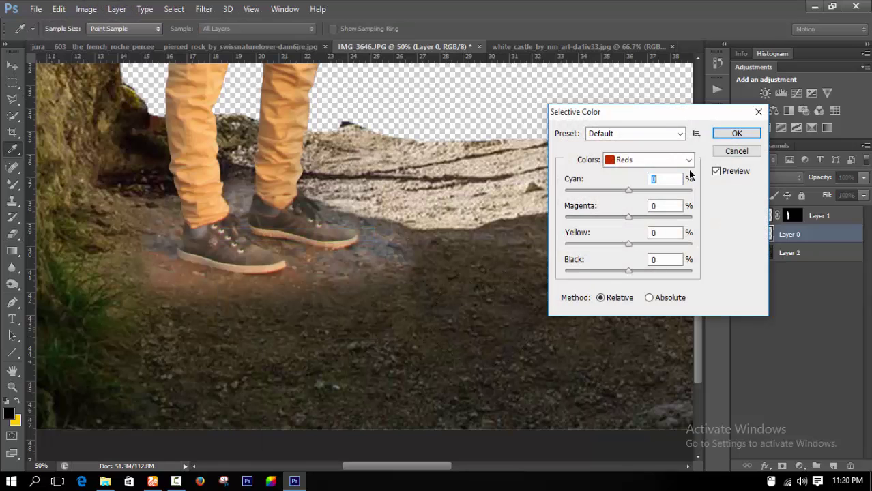
left_click(688, 161)
left_click(655, 256)
left_click_drag(634, 271, 637, 270)
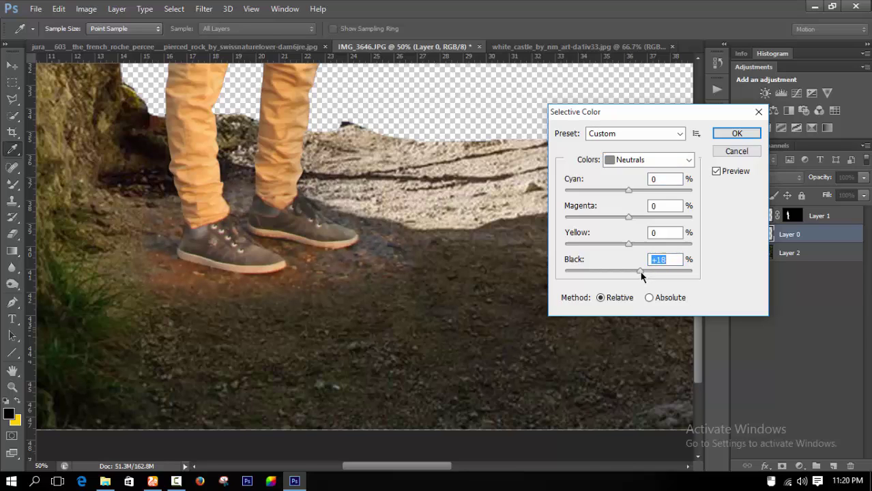
left_click(737, 133)
- Try Soft Light, Vivid Light and Overlay blend modes on the shadow layer
left_click(778, 177)
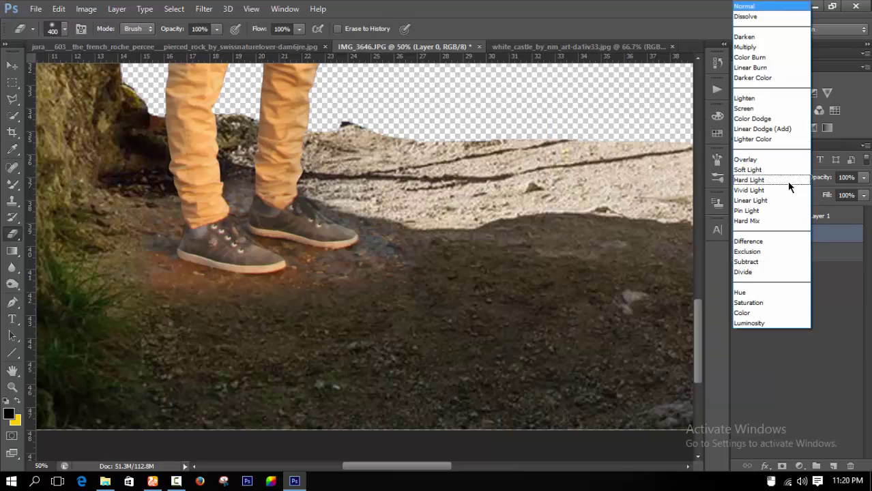
left_click(778, 180)
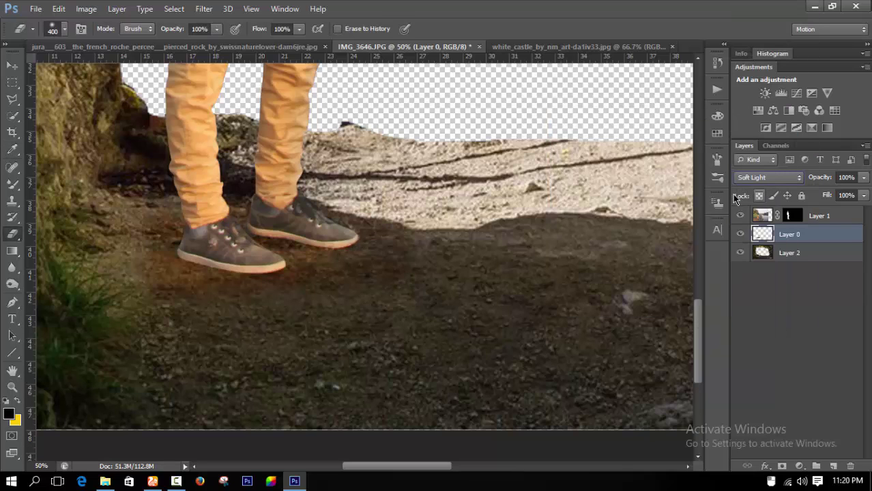
key("Down")
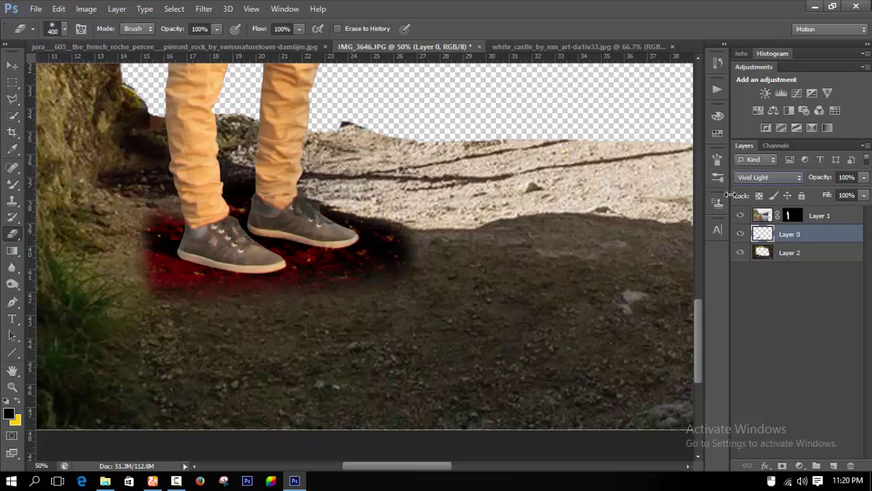
key("Up")
key("Up")
key("Up")
key("Down")
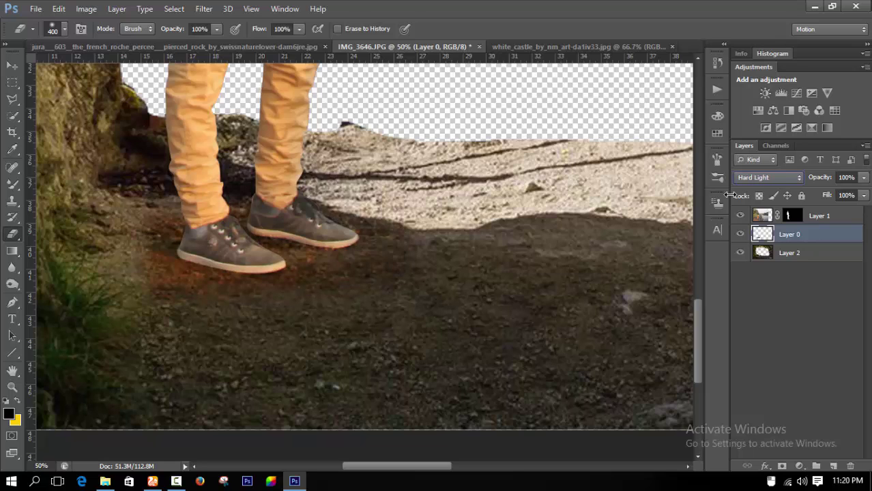
key("Down")
- Try darkening blends like Multiply and Darken, then leave the layer on Normal
key("Down")
key("Up")
key("Up")
left_click(787, 179)
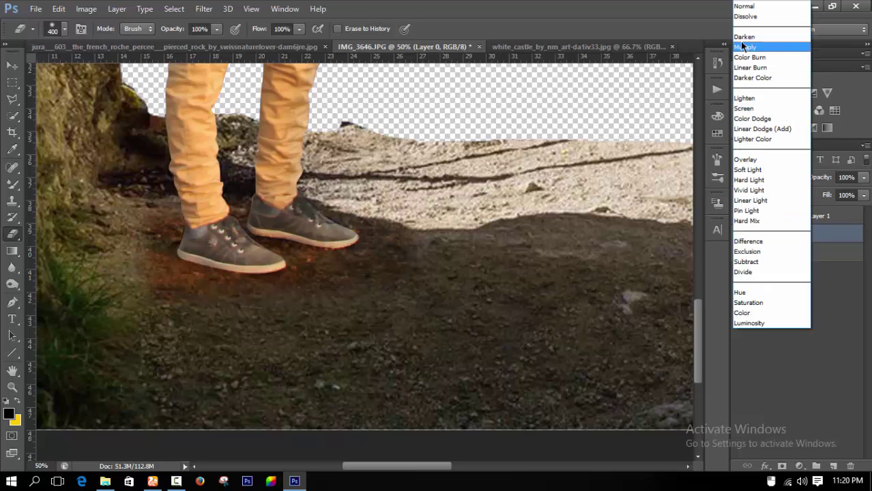
left_click(743, 44)
key("Down")
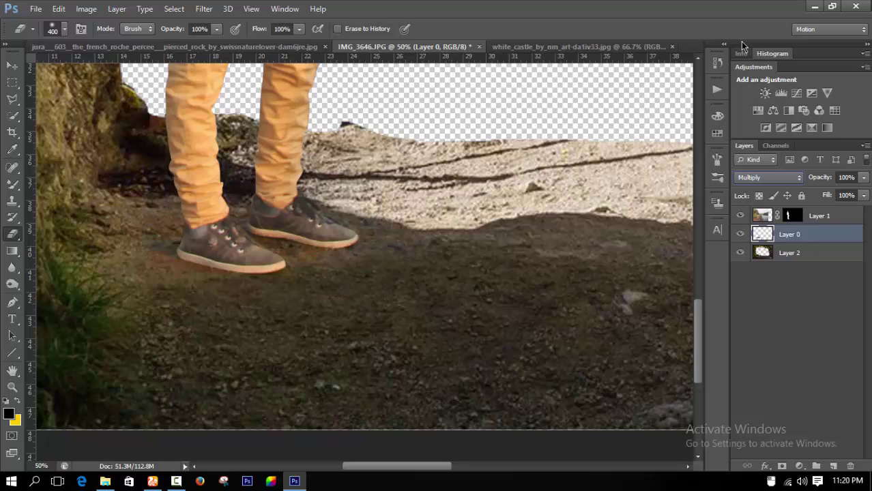
key("Down")
key("Up")
key("Up")
key("Down")
key("Up")
key("Up")
key("Up")
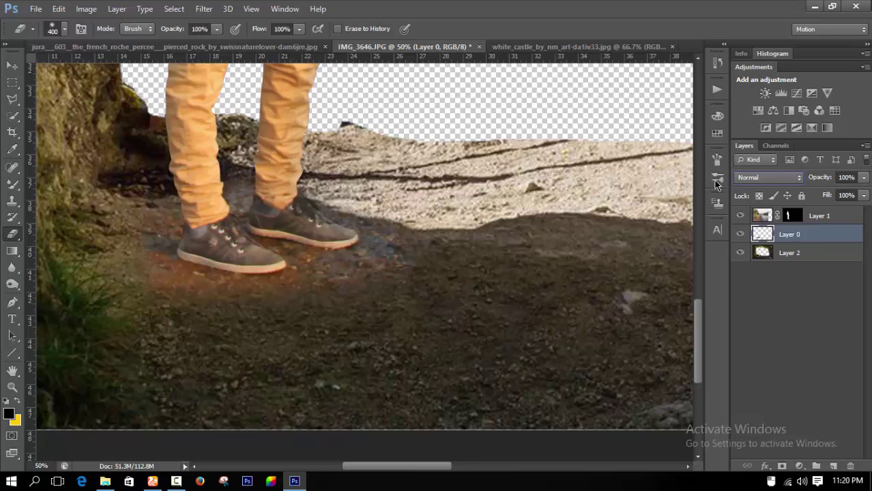
key("ctrl+minus")
key("ctrl+minus")
key("ctrl+minus")
key("ctrl+minus")
key("ctrl+minus")
key("ctrl+minus")
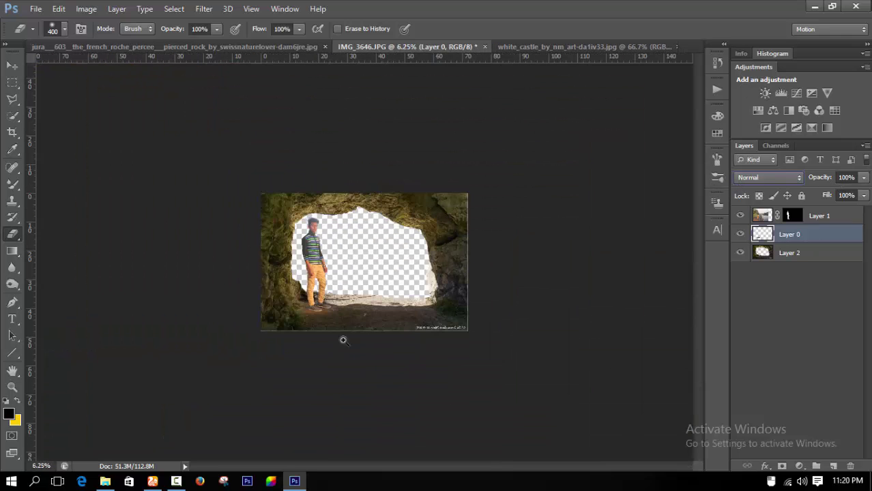
- Zoom in on the shoes and toggle Layer 1's visibility to compare
key("ctrl+plus")
key("ctrl+plus")
key("ctrl+plus")
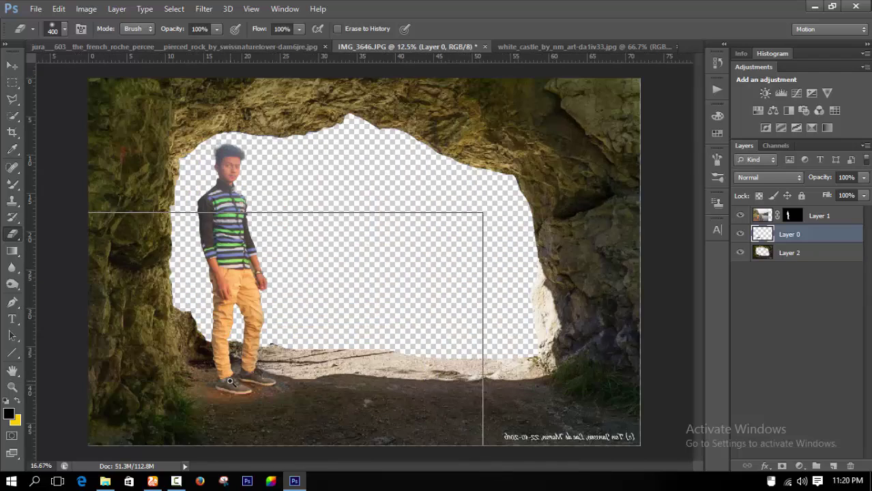
left_click(231, 383, "ctrl")
left_click(231, 382, "ctrl")
left_click(231, 383, "ctrl")
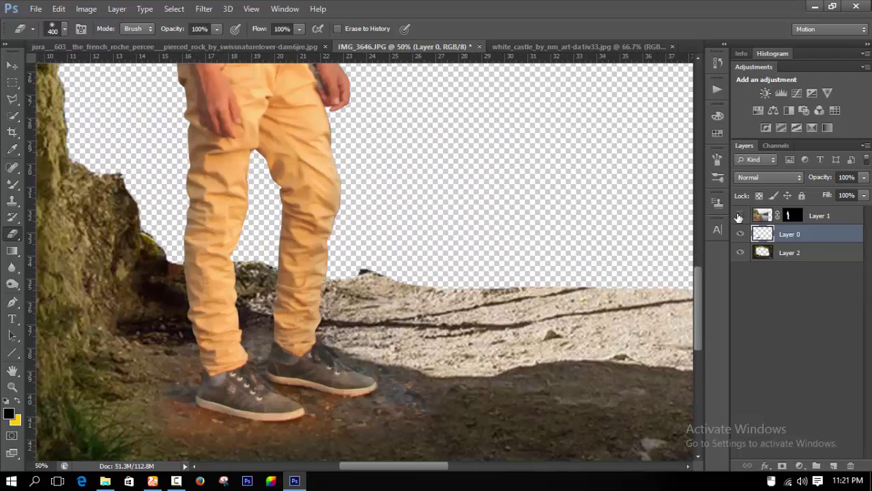
left_click(739, 216)
left_click(740, 216)
- Apply Layer 1's mask permanently and add Layer 0 to the selection
right_click(793, 216)
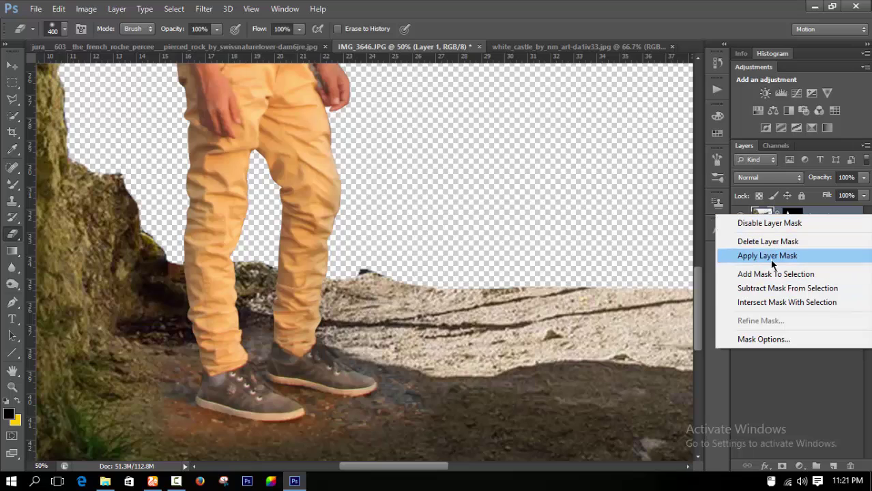
left_click(770, 258)
left_click(788, 235, "shift")
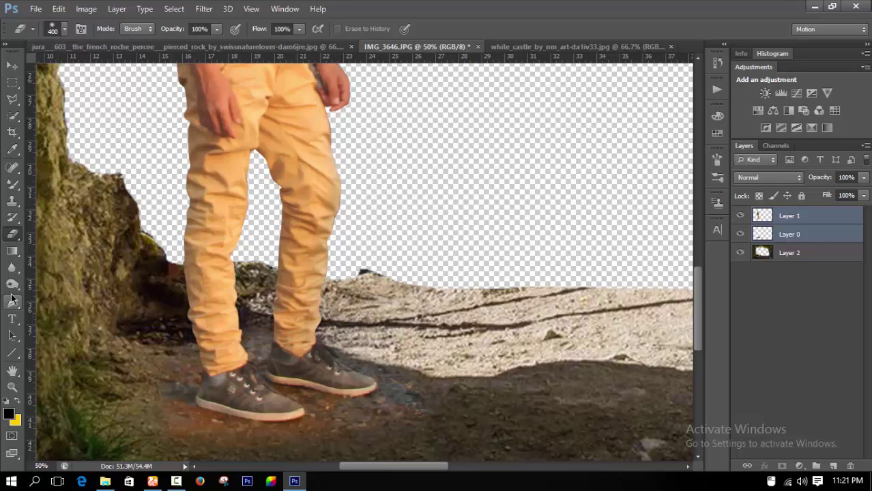
left_click(12, 268)
- Smudge the ground around the shoes on Layers 1 and 0
left_click(13, 279)
left_click_drag(13, 268, 54, 294)
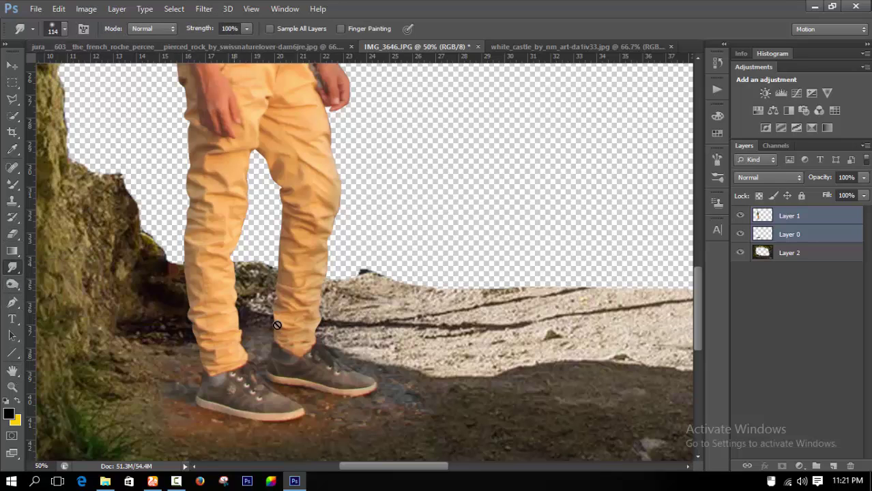
left_click(787, 217)
right_click(512, 258)
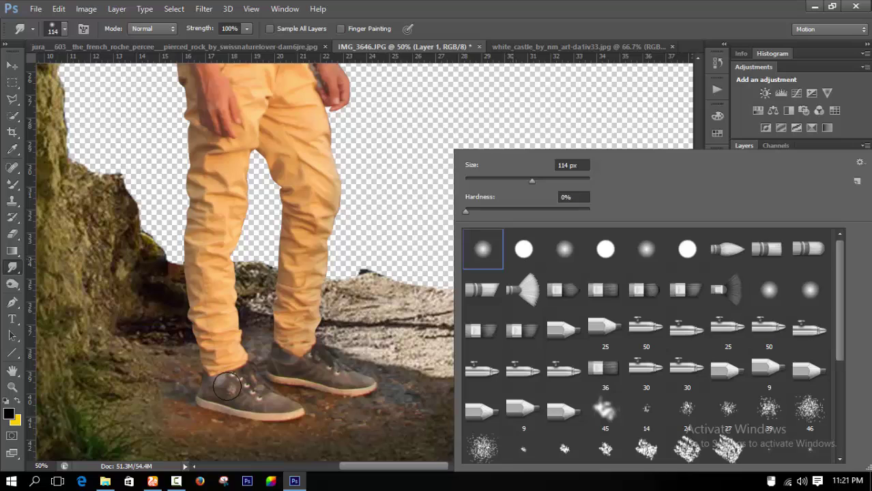
left_click(193, 401)
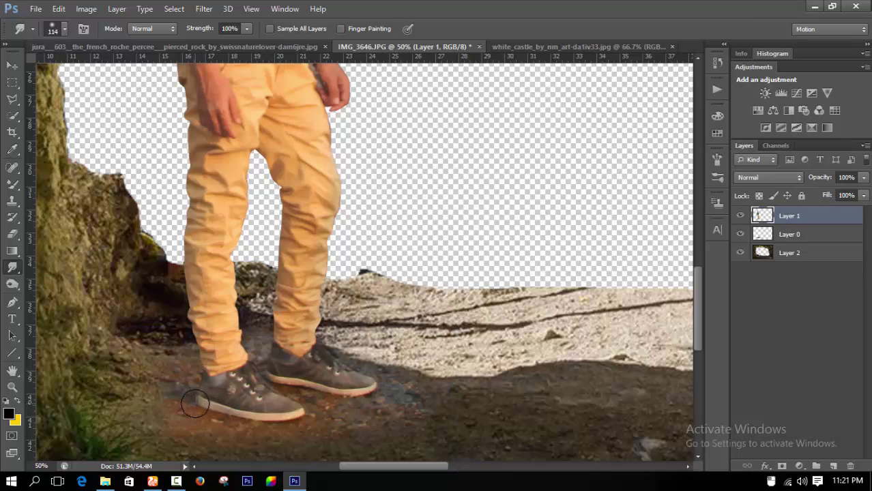
key("alt+bracketleft")
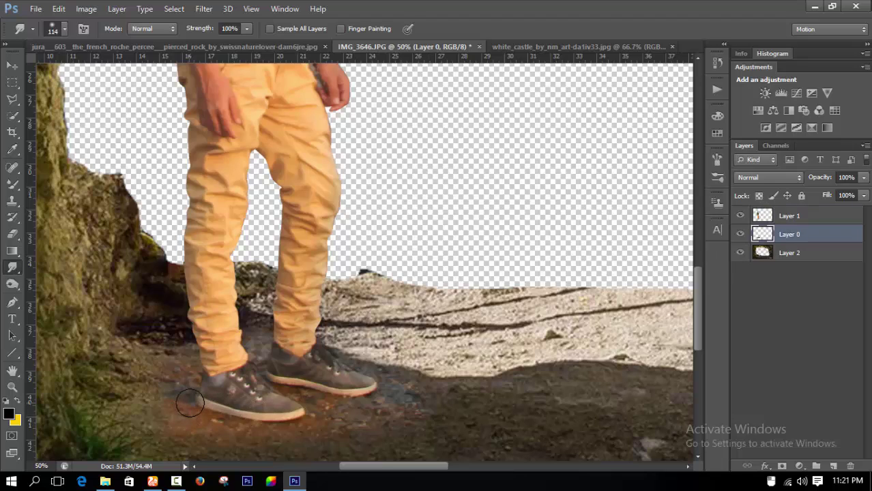
key("alt+bracketright")
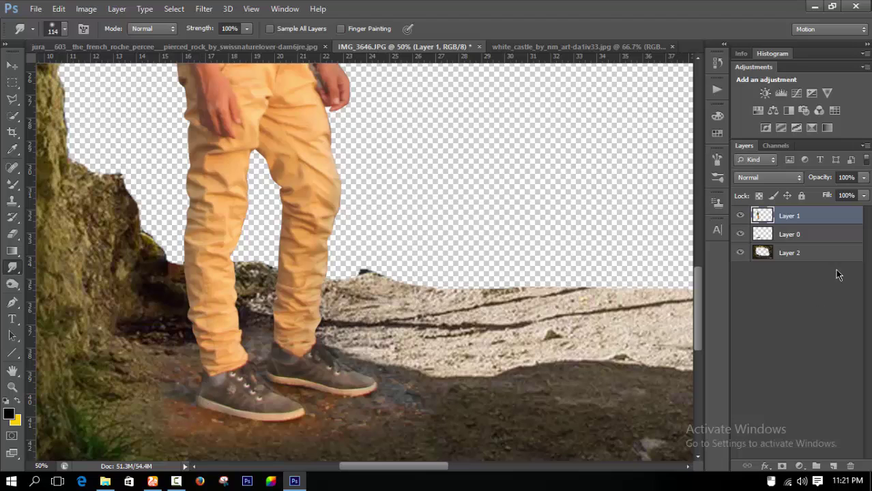
left_click(841, 237)
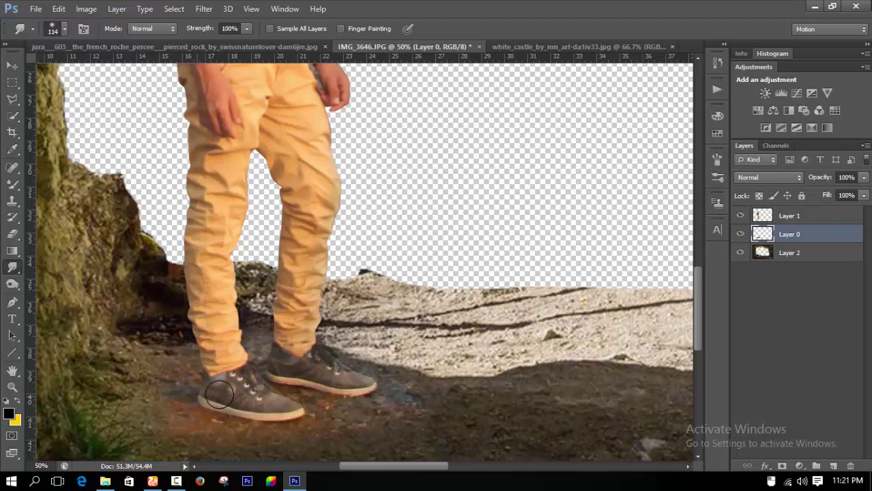
- Copy a rectangle around the feet from Layer 1 onto a new Layer 3
key("ctrl+minus")
key("ctrl+minus")
key("ctrl+minus")
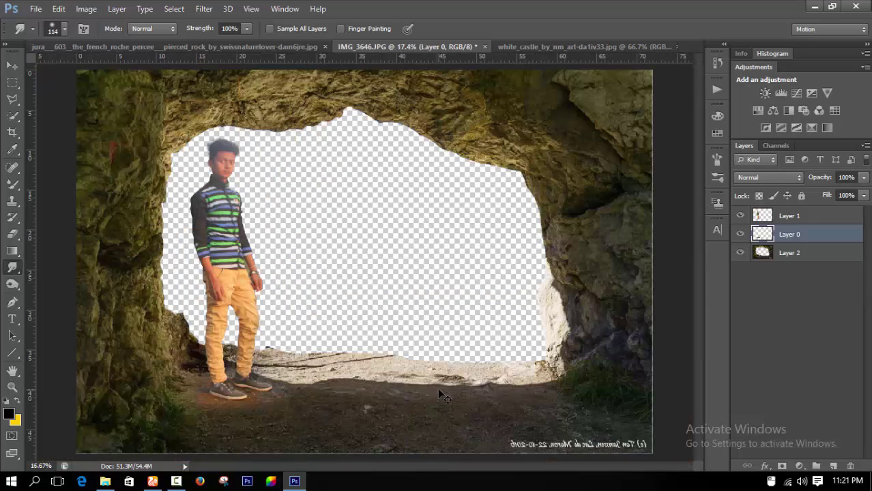
key("ctrl+minus")
key("ctrl+plus")
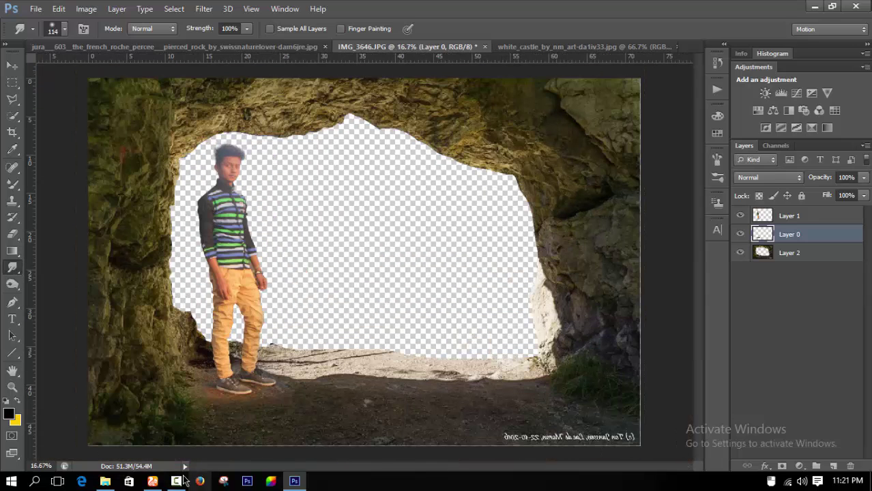
left_click(176, 481)
left_click(818, 425)
key("ctrl+plus")
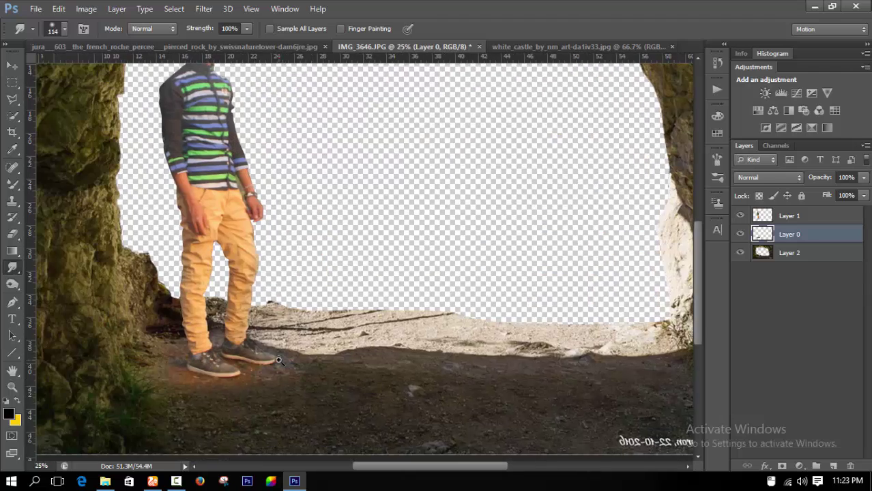
key("ctrl+plus")
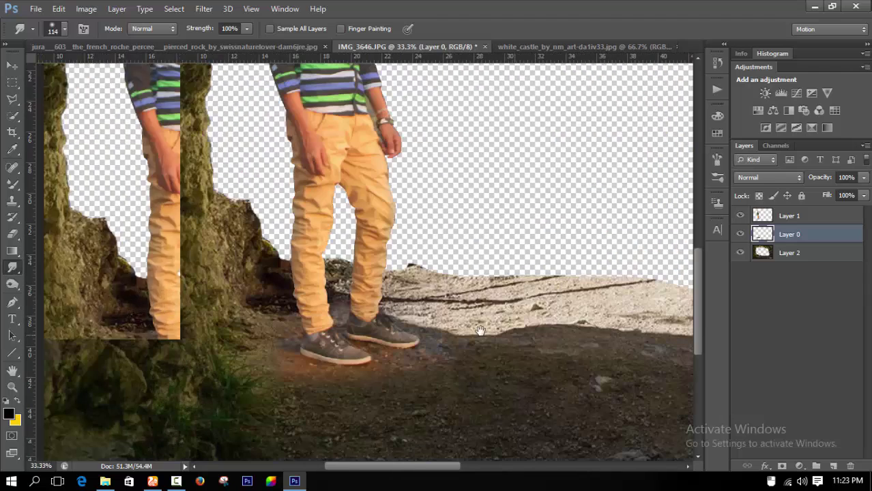
left_click(807, 216)
left_click(13, 82)
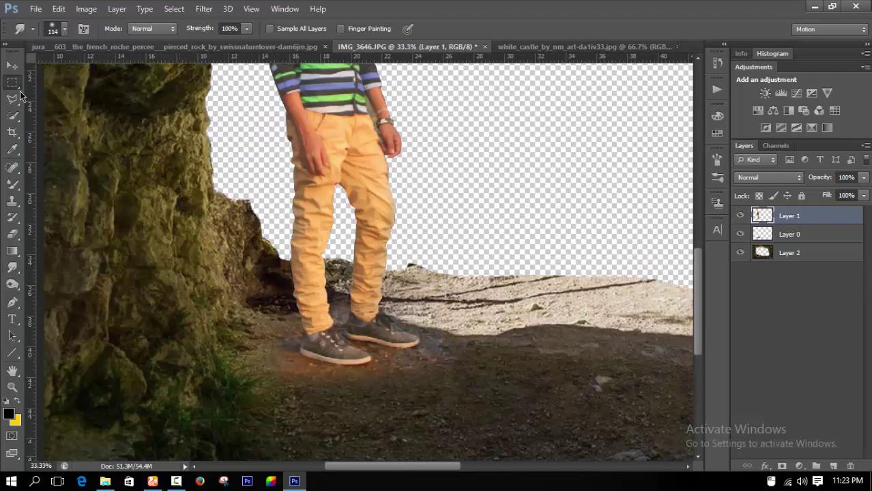
left_click_drag(262, 283, 455, 396)
key("ctrl+j")
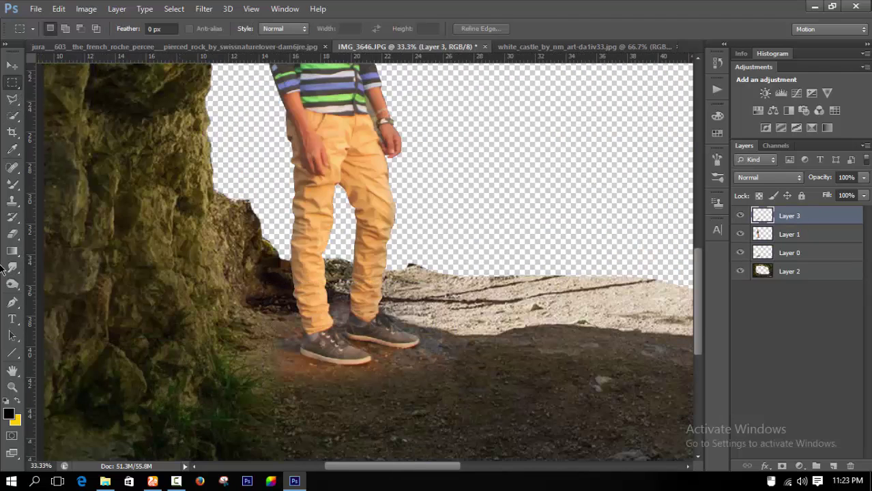
left_click(85, 8)
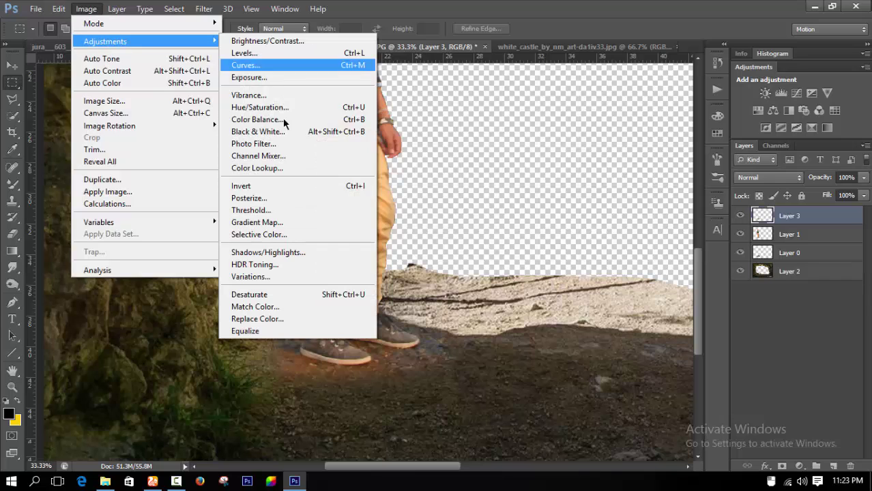
- Apply Selective Color to Layer 3: Blacks Black +17, Whites Black -100 with more Cyan, Neutrals Black +17
left_click(259, 233)
left_click(648, 160)
left_click(642, 284)
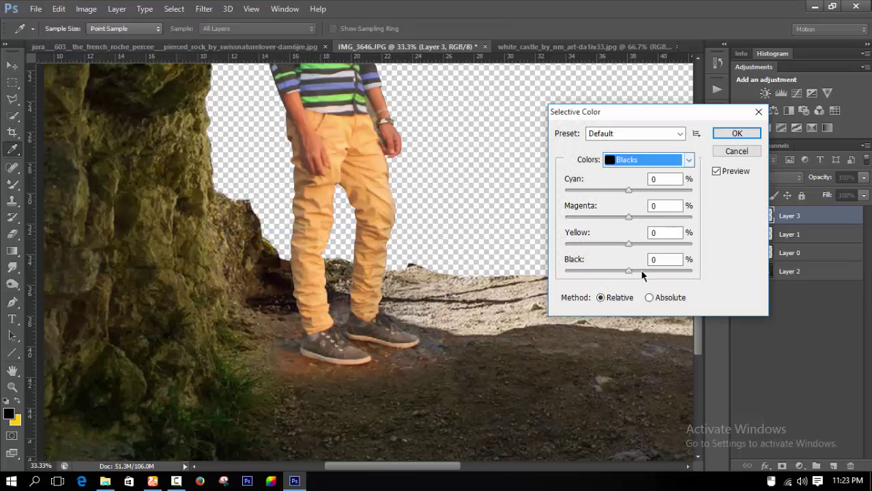
left_click_drag(629, 271, 642, 270)
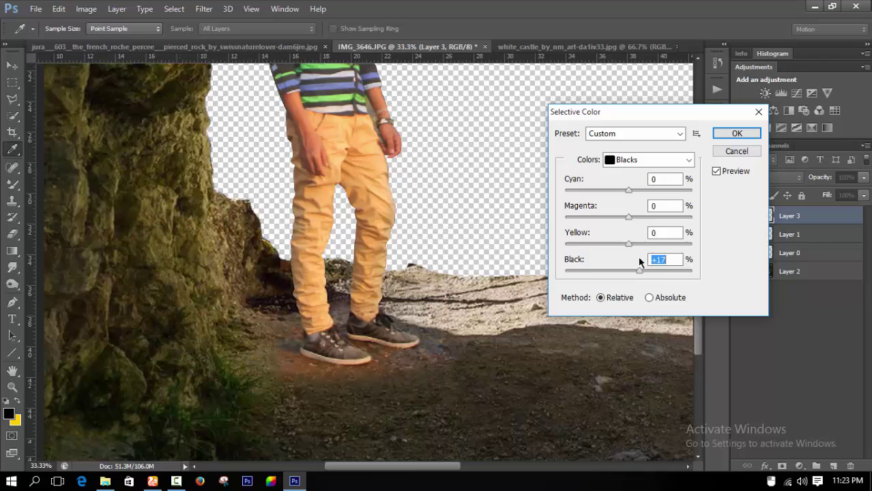
left_click(631, 161)
left_click(635, 248)
left_click_drag(626, 271, 598, 271)
left_click_drag(629, 191, 656, 190)
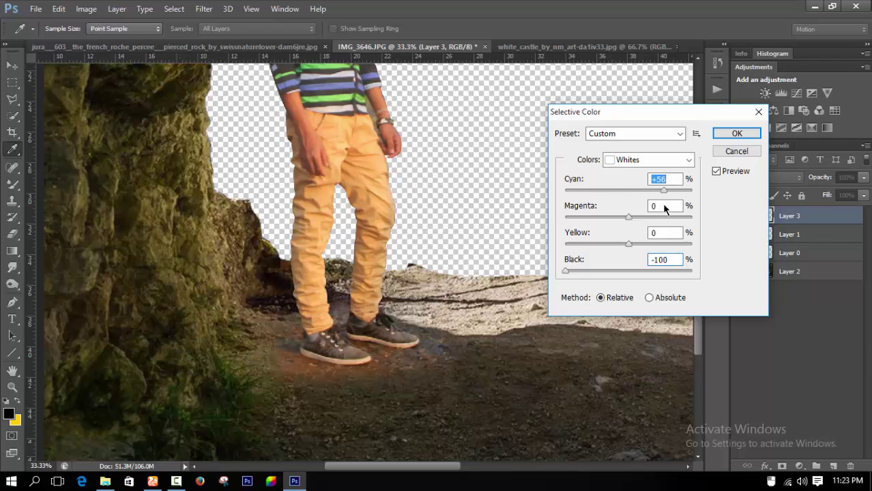
left_click(662, 159)
left_click(639, 263)
left_click_drag(631, 271, 637, 271)
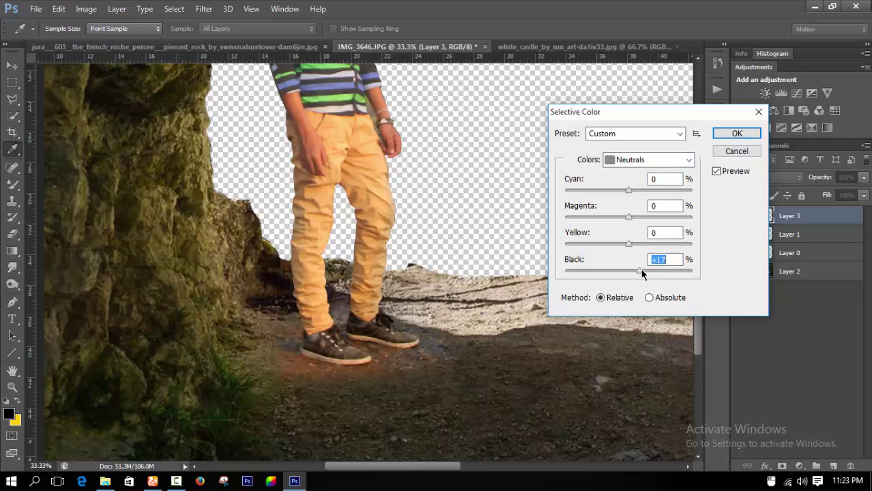
left_click(737, 133)
key("m")
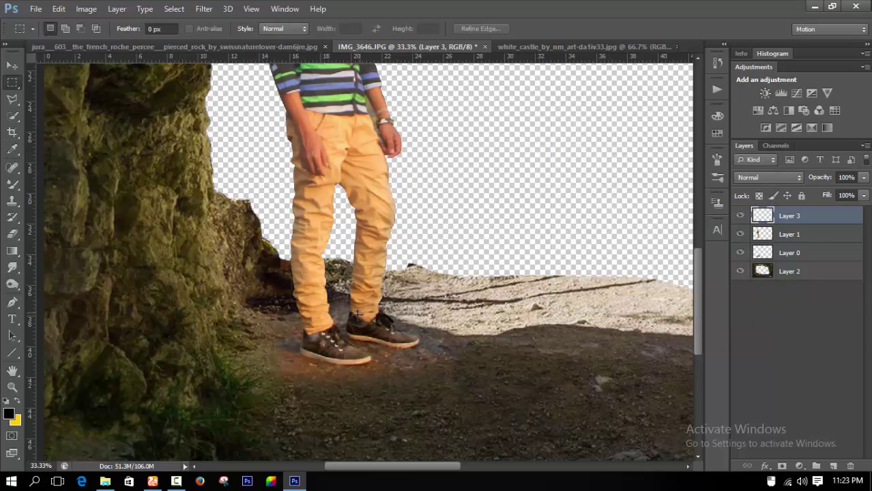
key("ctrl+minus")
key("ctrl+minus")
key("ctrl+minus")
key("ctrl+minus")
key("ctrl+minus")
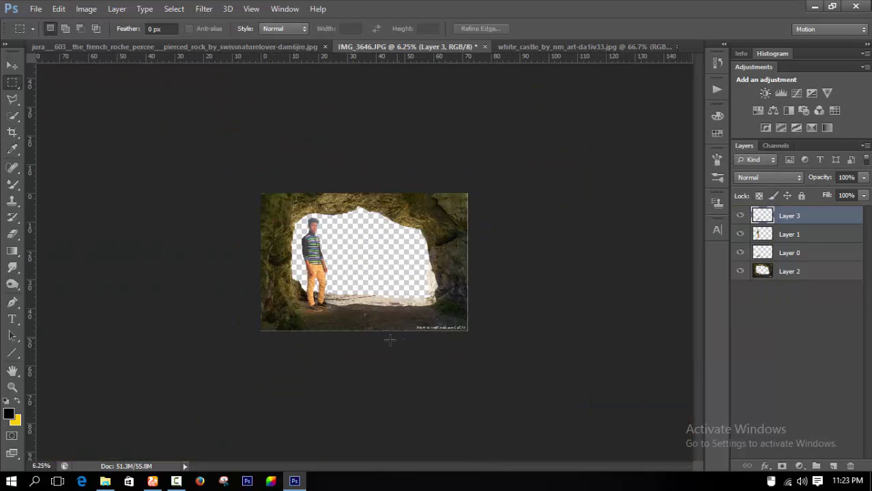
- Mute Layer 0 with Hue/Saturation: Saturation -27 and slightly lower Lightness
key("ctrl+plus")
key("ctrl+plus")
key("alt+bracketleft")
key("alt+bracketleft")
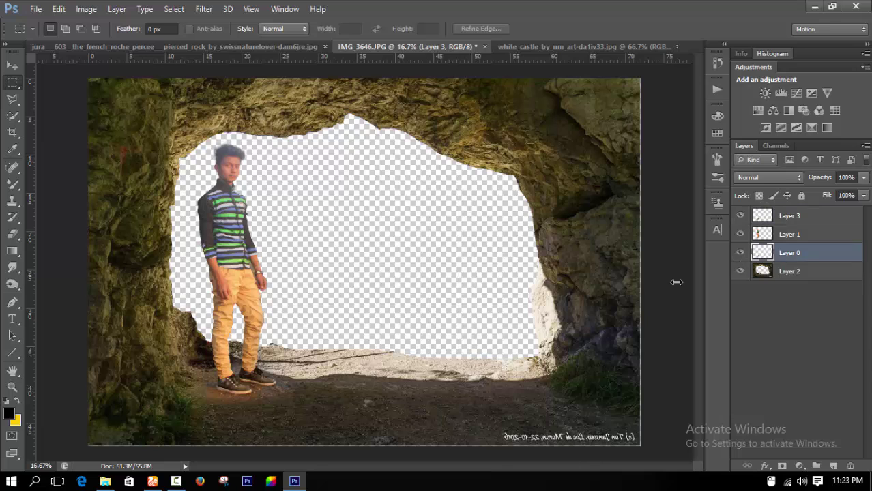
key("ctrl+plus")
key("ctrl+u")
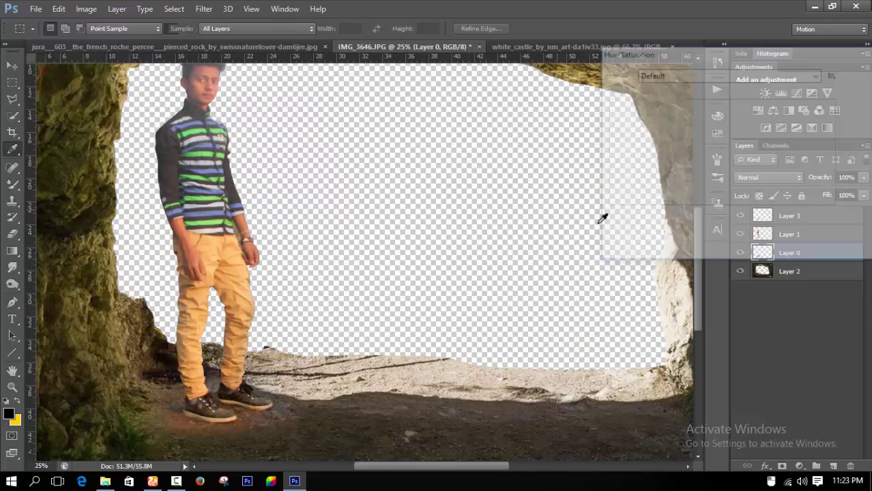
left_click(697, 166)
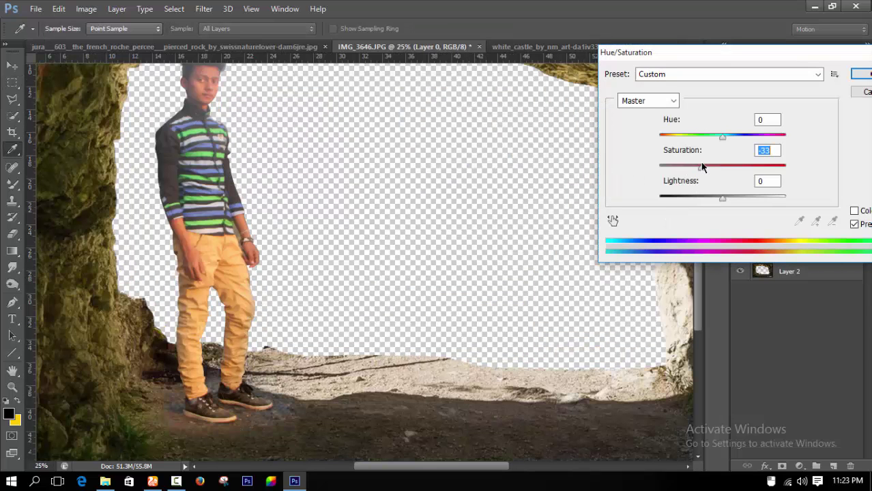
left_click_drag(702, 166, 706, 167)
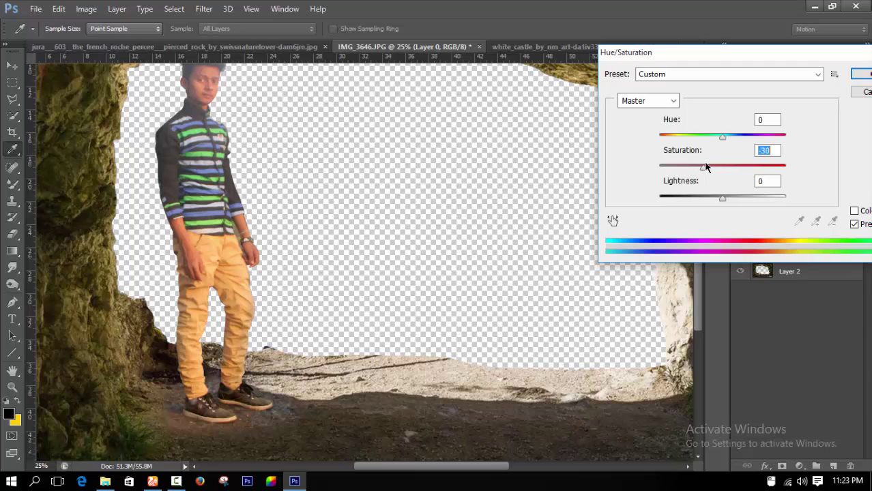
left_click(717, 198)
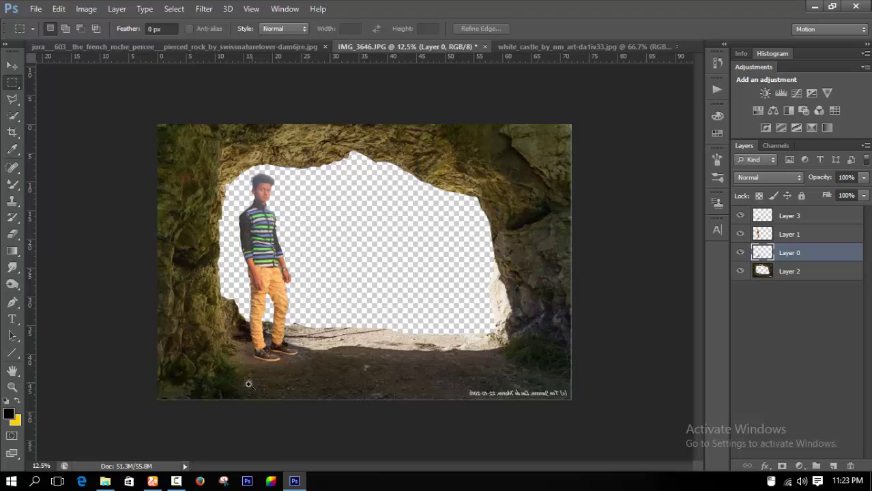
- Zoom in on the man's legs and shoes
left_click(221, 429)
left_click(220, 429)
left_click(220, 399)
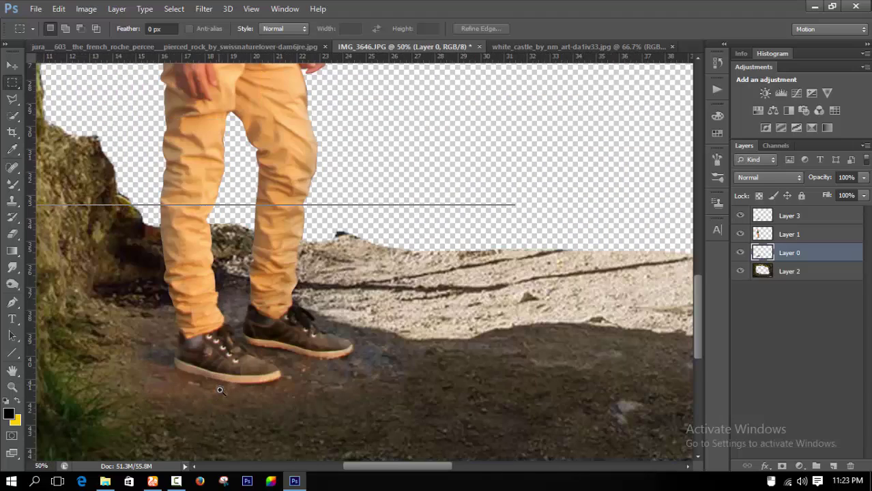
- On a new layer, brush a soft dark shadow under the front shoe with an 83 px Mixer Brush
left_click(221, 391)
left_click(833, 466)
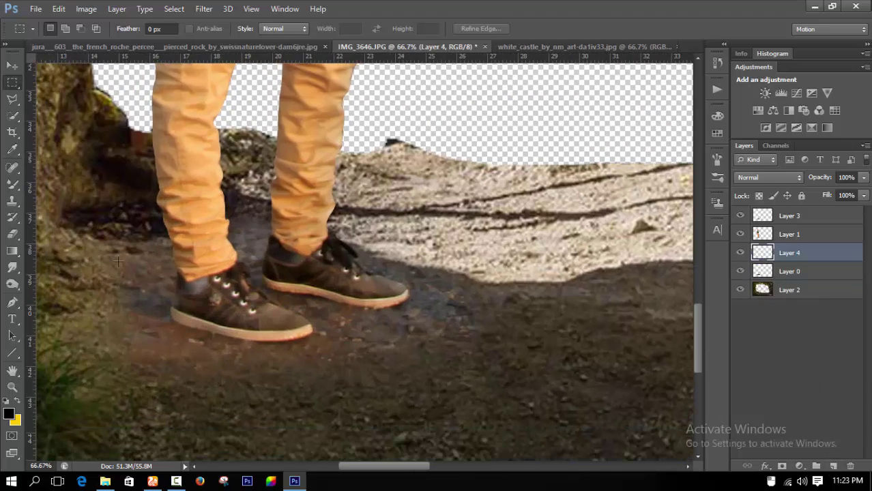
left_click(12, 184)
right_click(220, 273)
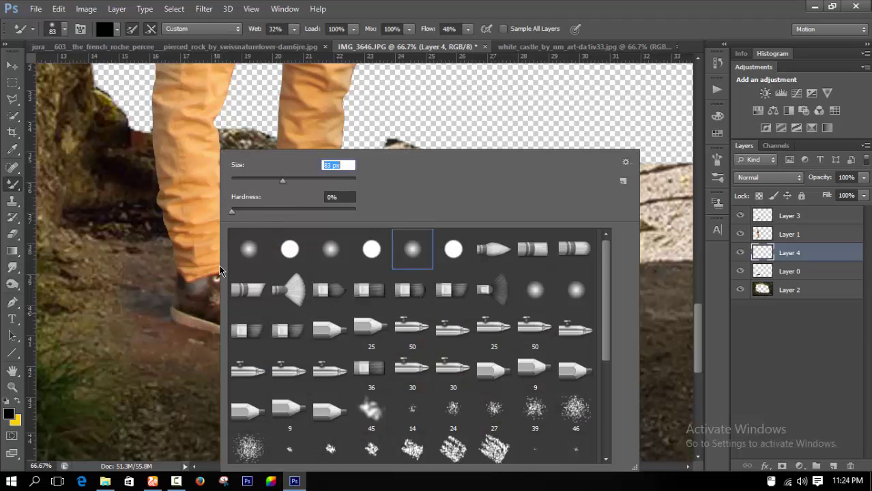
key("Return")
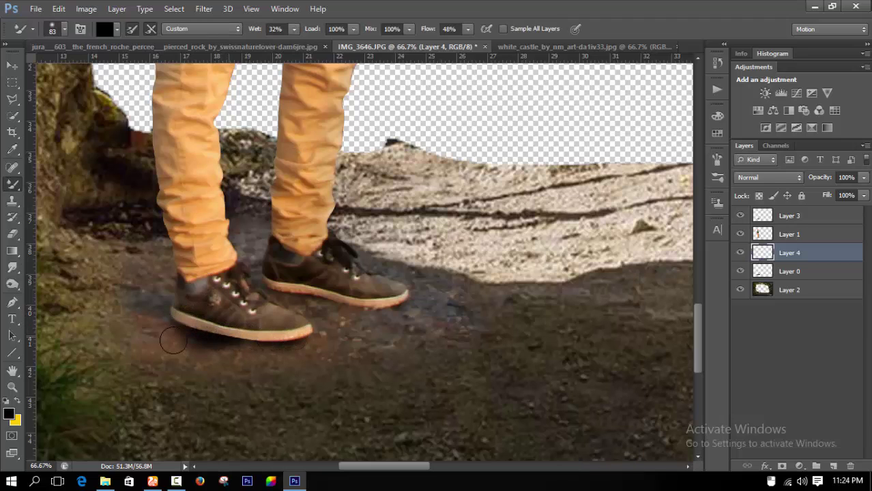
left_click_drag(133, 348, 198, 345)
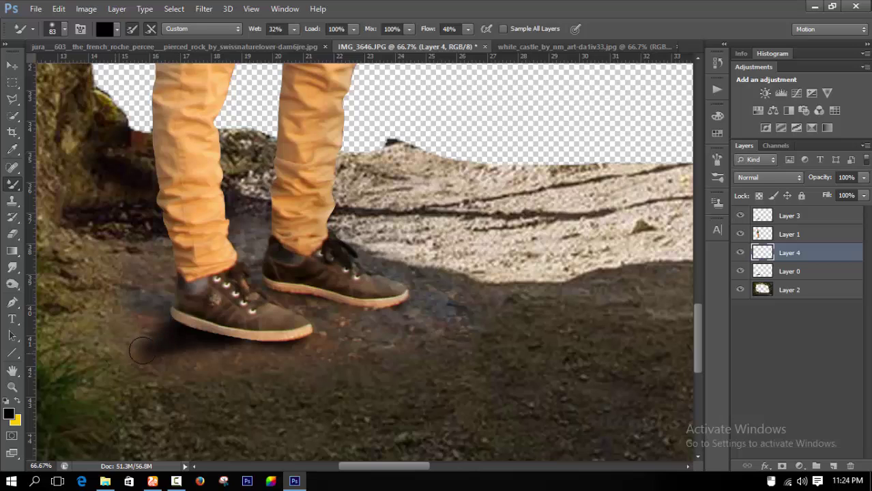
key("ctrl+z")
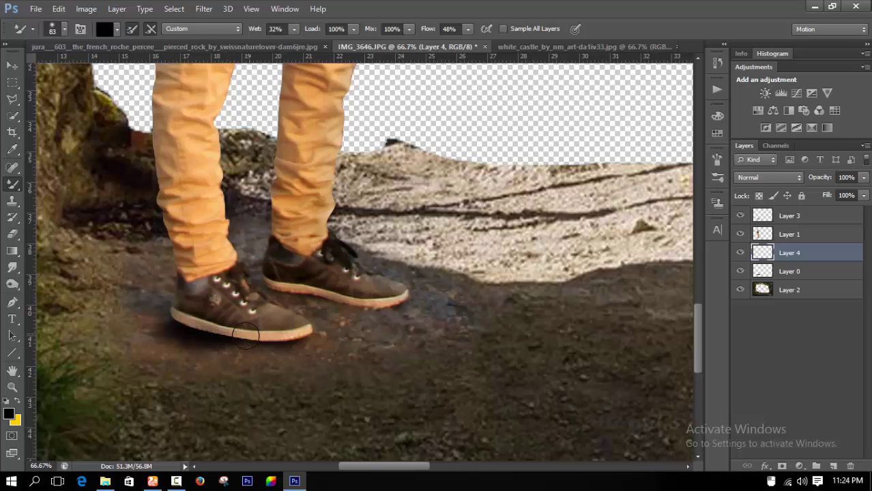
- Squash the shoe shadow flatter and lower its layer fill to about 37%
key("v")
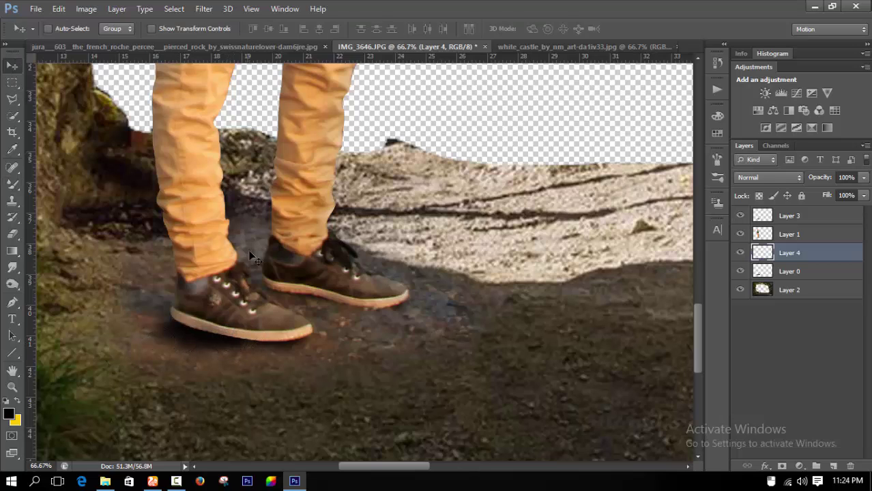
key("ctrl+t")
left_click_drag(228, 369, 228, 359)
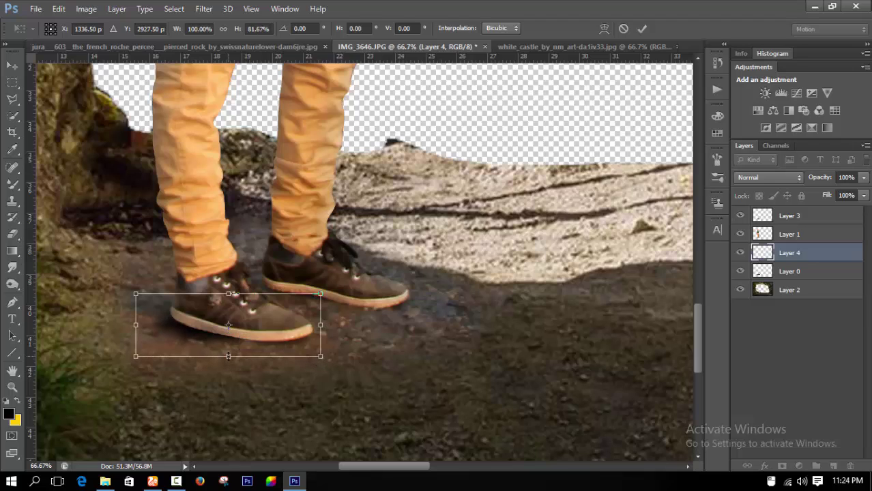
key("Return")
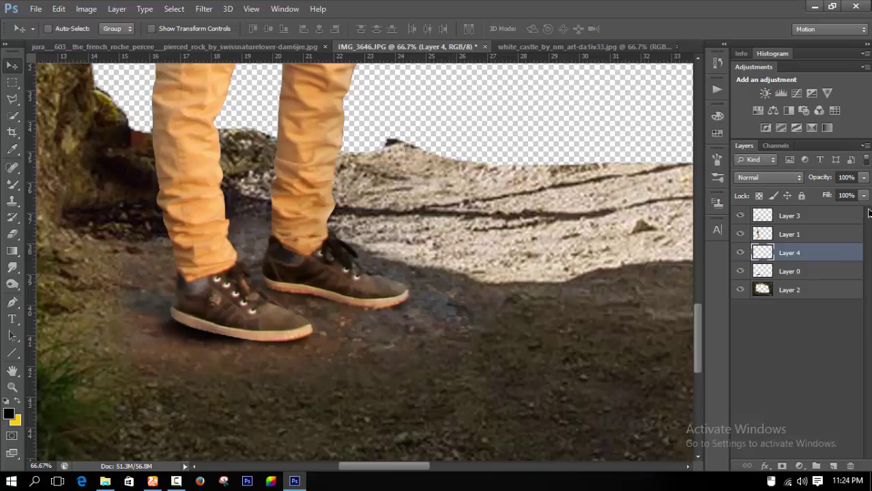
left_click_drag(865, 196, 828, 212)
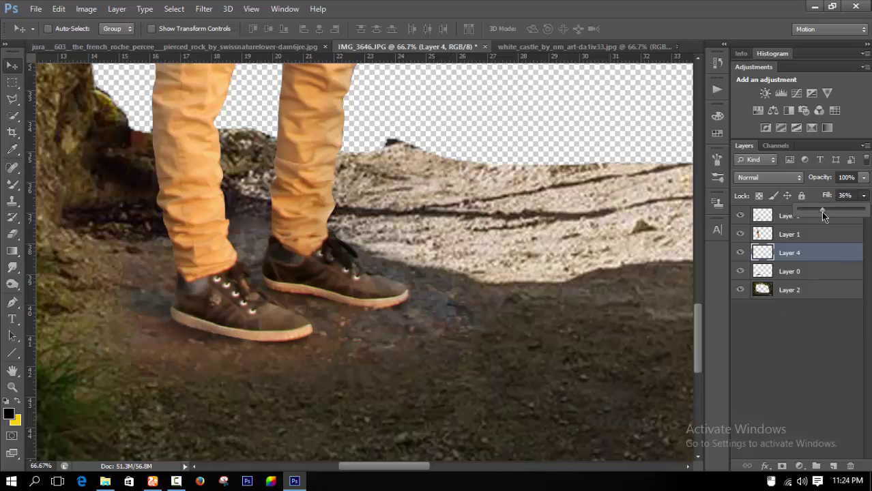
- Duplicate the shadow at 100% fill, narrowing and reshaping the copy tight under the sole
key("ctrl+j")
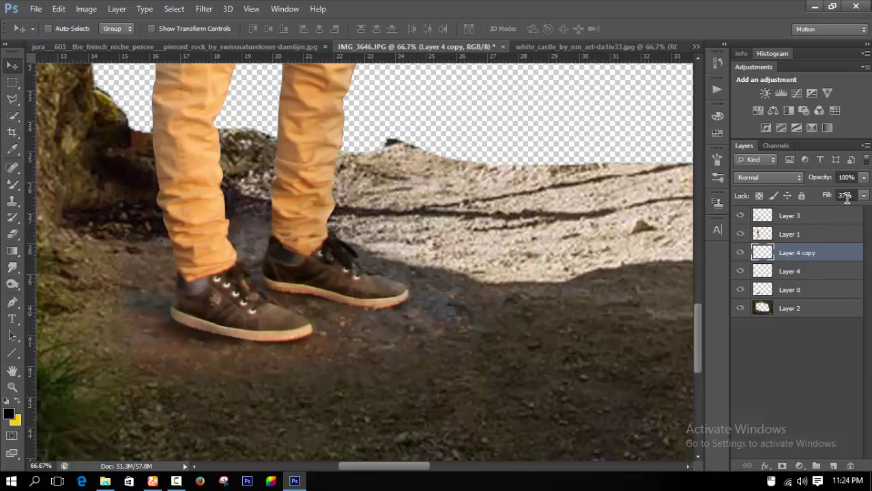
left_click_drag(863, 197, 868, 209)
key("ctrl+t")
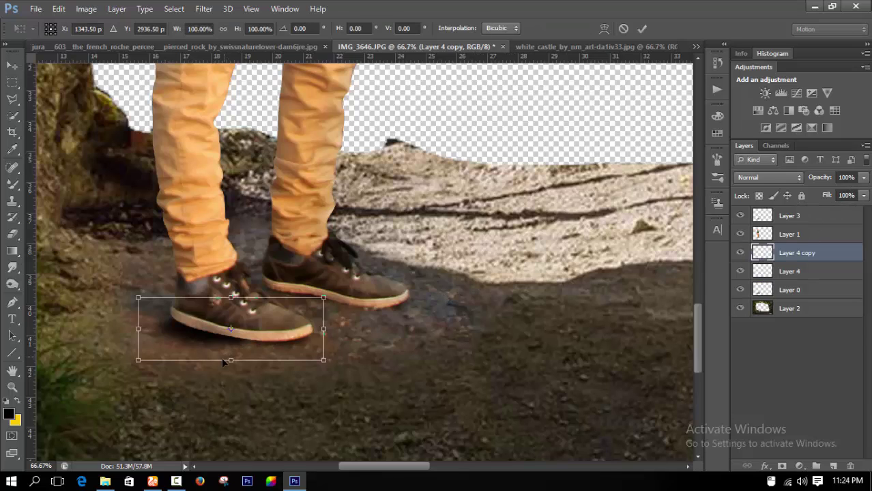
left_click_drag(218, 361, 236, 351)
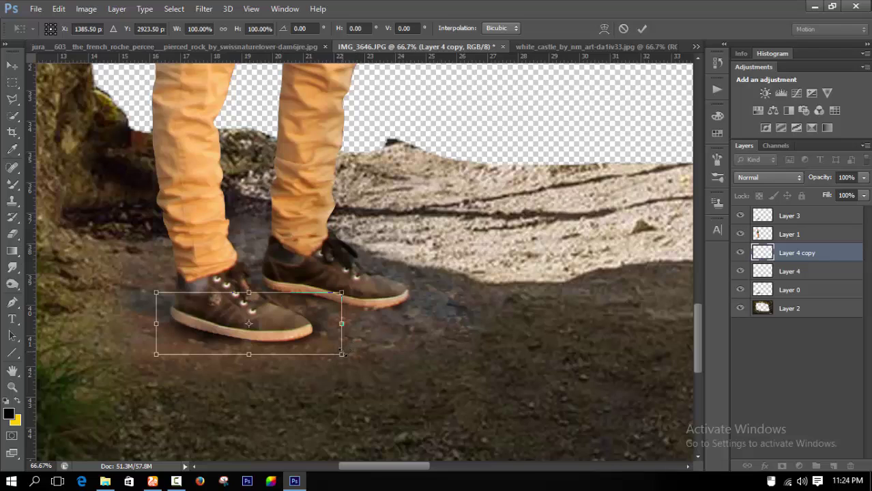
left_click_drag(329, 332, 235, 323)
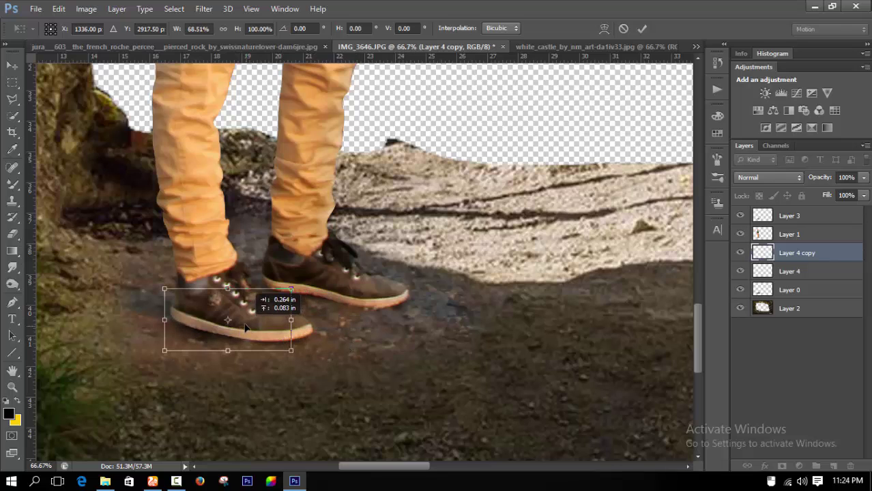
left_click_drag(227, 289, 246, 308)
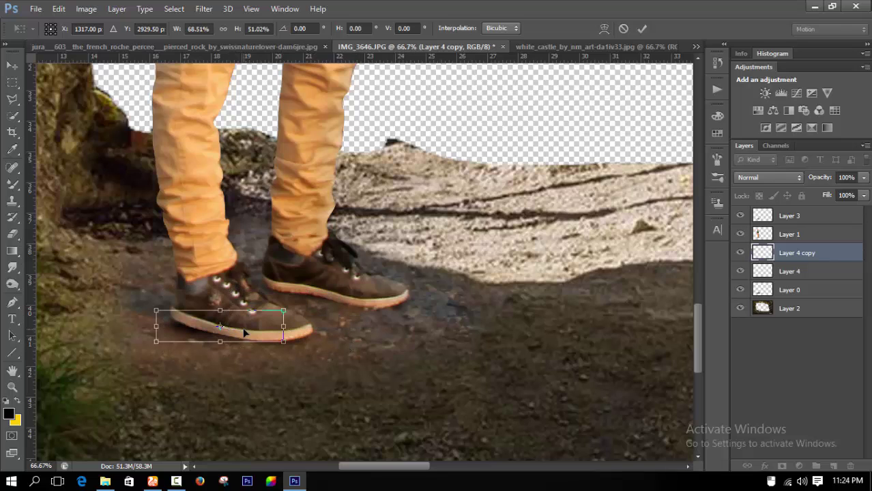
key("Return")
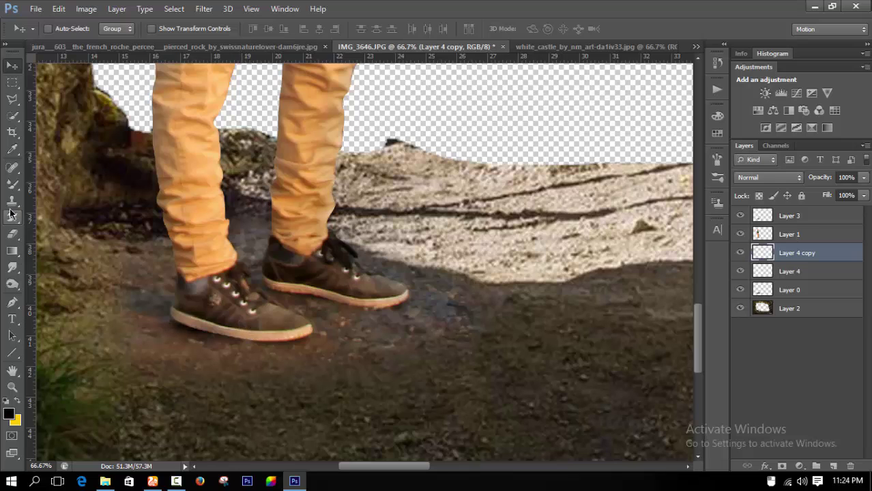
left_click(12, 234)
- Set the Eraser brush size to 28 px
right_click(423, 284)
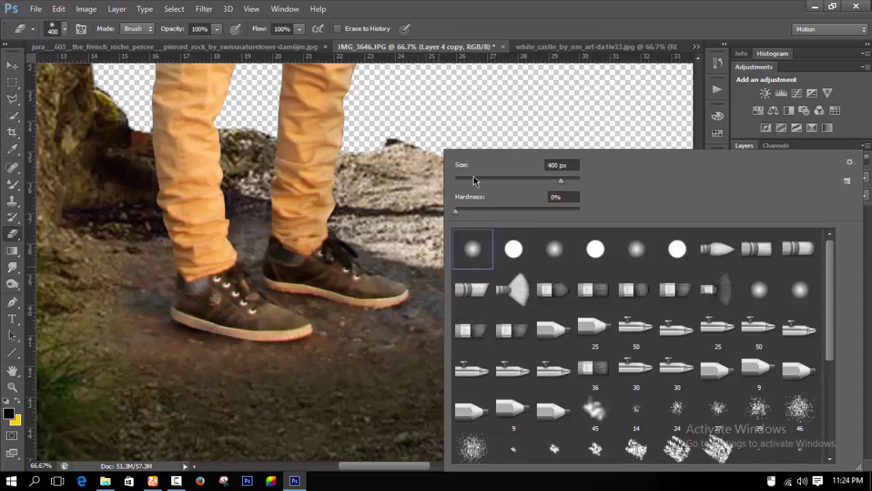
type("28")
key("Return")
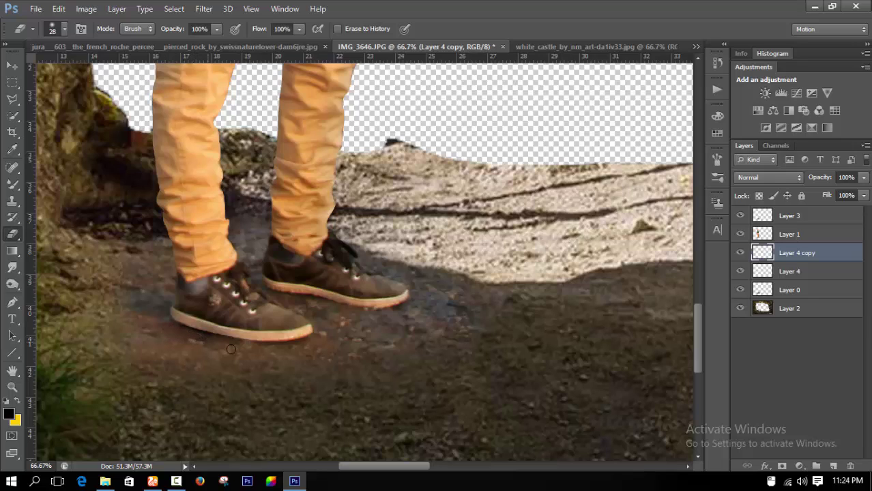
- Duplicate the darker shadow, move the copy to the top, clip it to Layer 3, and rotate it
key("ctrl+j")
key("v")
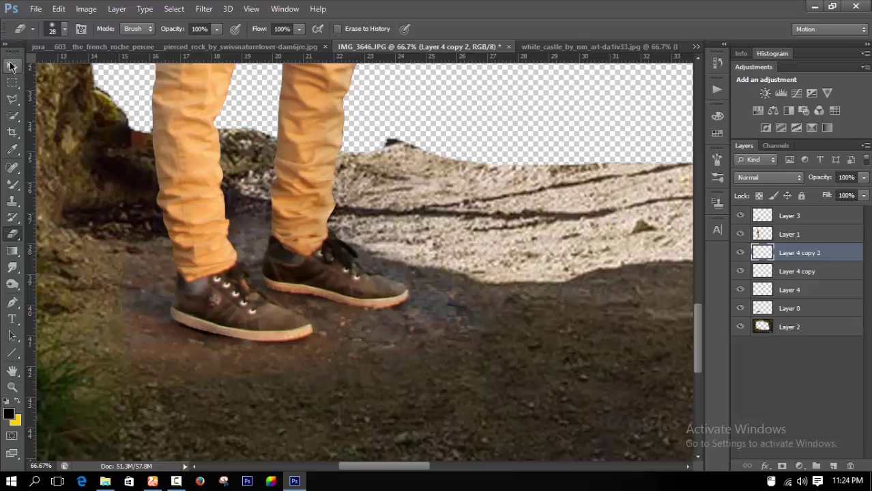
mouse_move(799, 254)
left_mouse_down()
mouse_move(807, 228)
mouse_move(808, 237)
left_mouse_up()
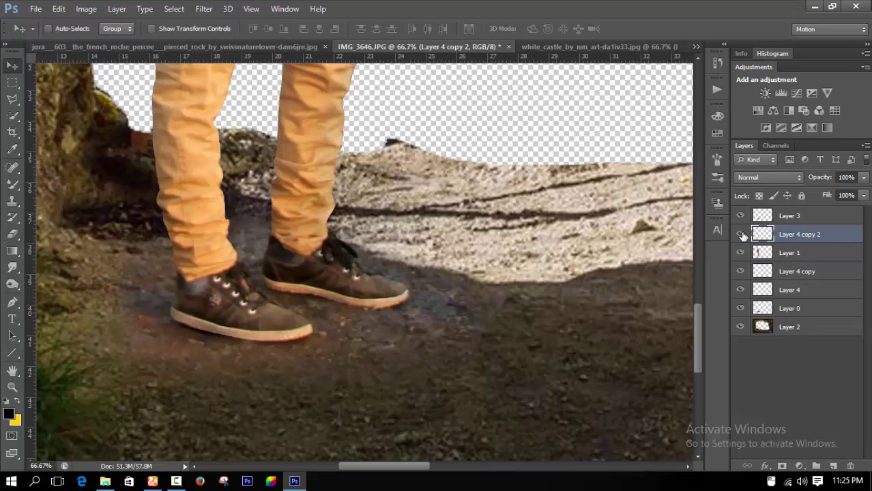
left_click_drag(382, 347, 375, 345)
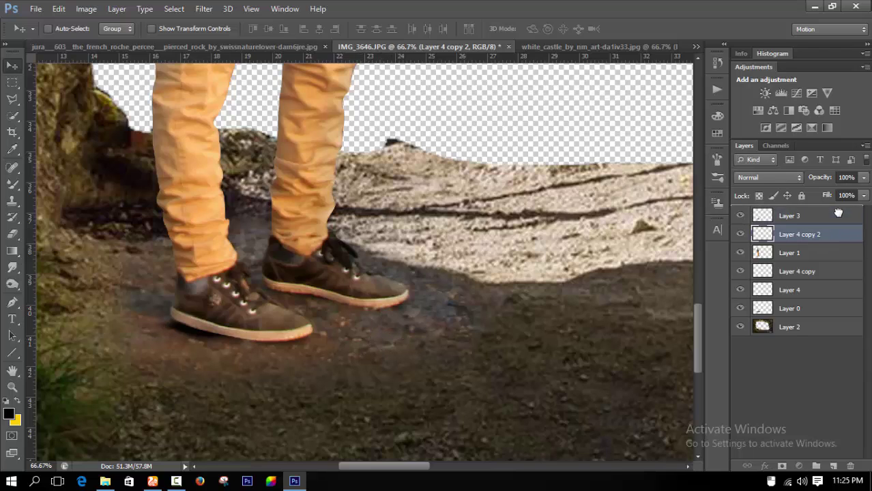
left_click_drag(834, 229, 819, 211)
left_click_drag(434, 313, 432, 318)
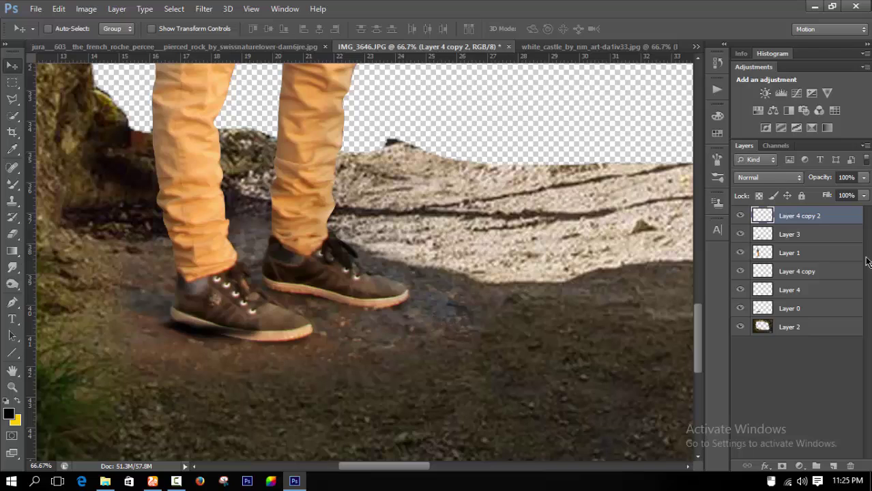
left_click(838, 221, "alt")
key("ctrl+t")
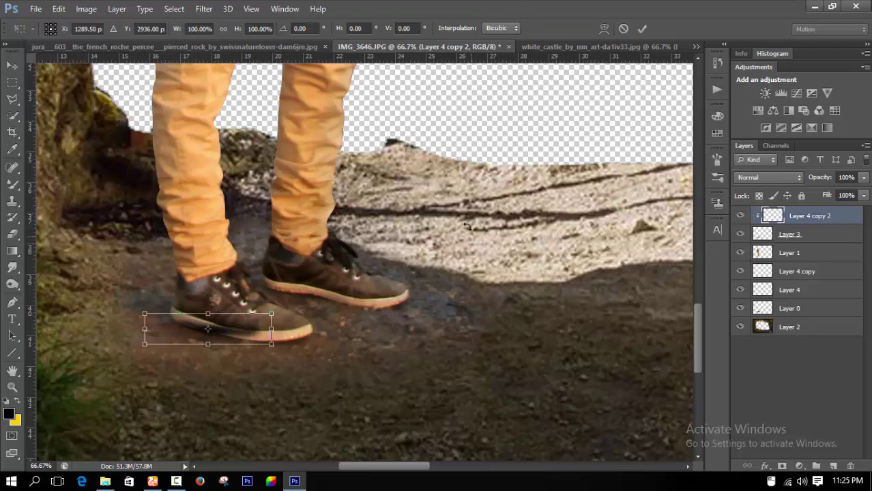
left_click_drag(471, 222, 553, 225)
key("Return")
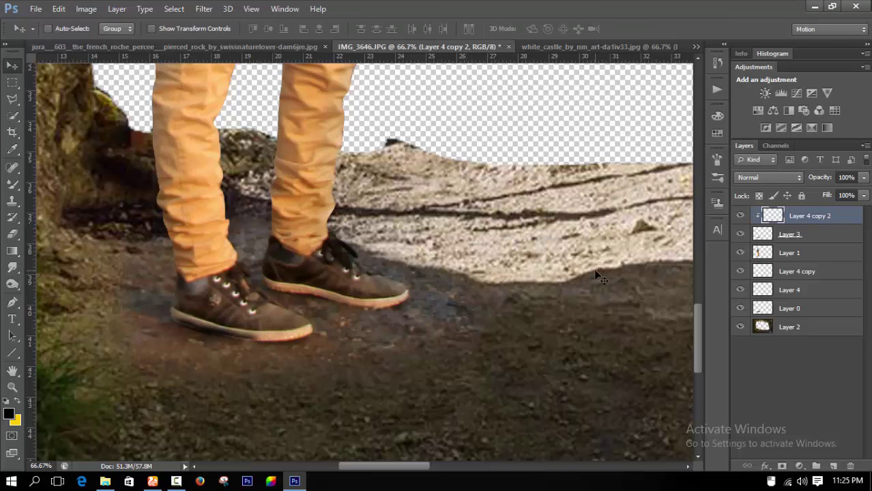
- Enlarge the eraser, fade the top shadow copy to 24% fill, and select Layer 1
left_click(12, 234)
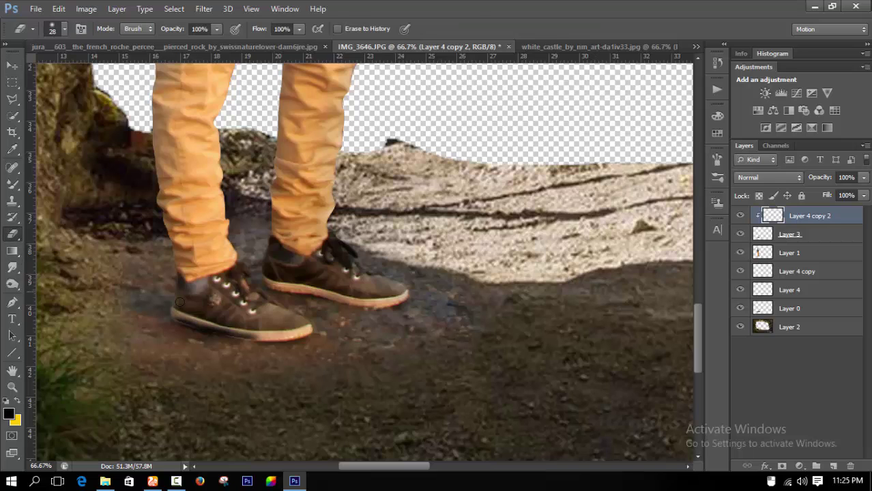
right_click(243, 151)
key("Return")
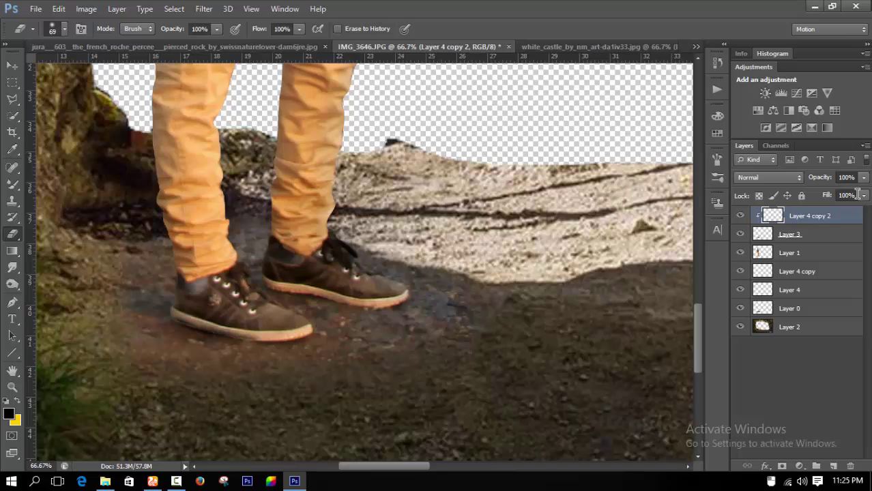
mouse_move(864, 195)
left_mouse_down()
mouse_move(812, 214)
mouse_move(837, 209)
mouse_move(793, 255)
left_mouse_up()
left_click(791, 254)
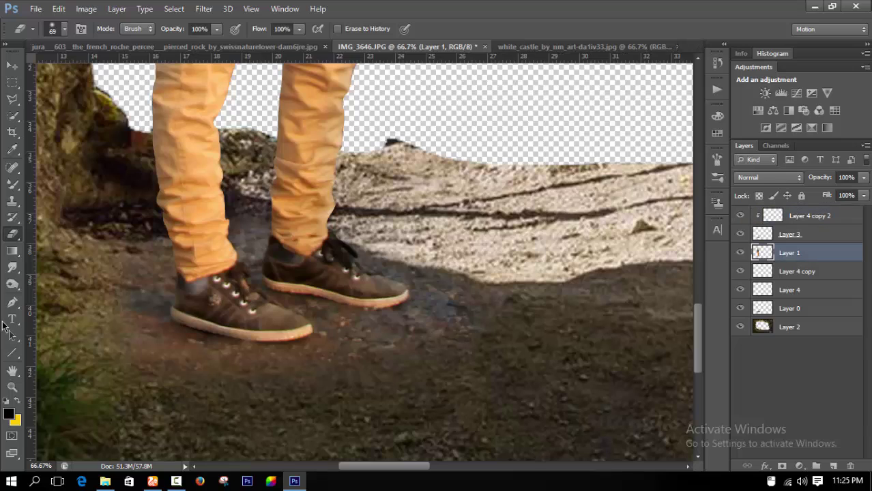
- Burn the ground beneath the front shoe on Layer 3, then zoom out to check the whole image
left_click(12, 282)
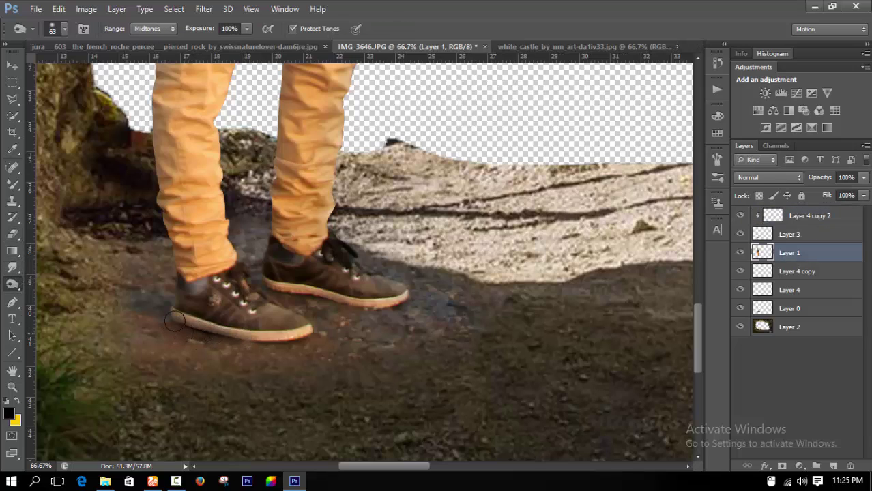
left_click_drag(175, 320, 266, 333)
left_click(807, 237)
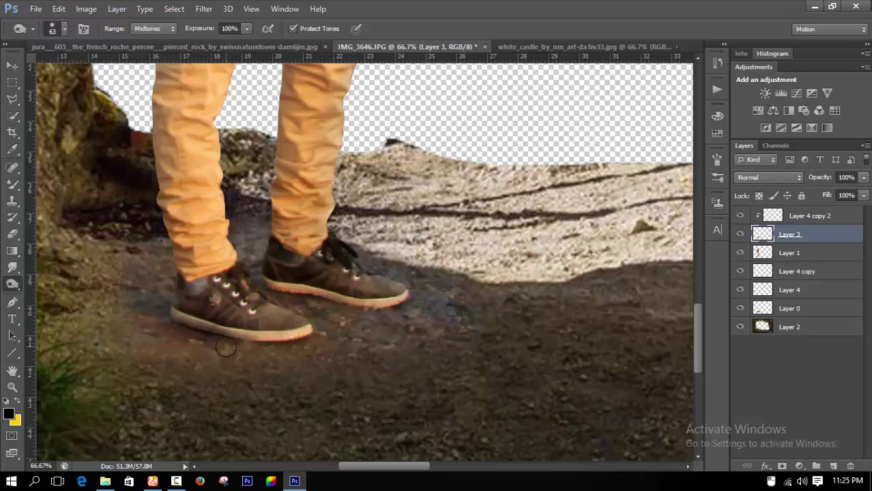
key("alt+bracketleft")
left_click(783, 236)
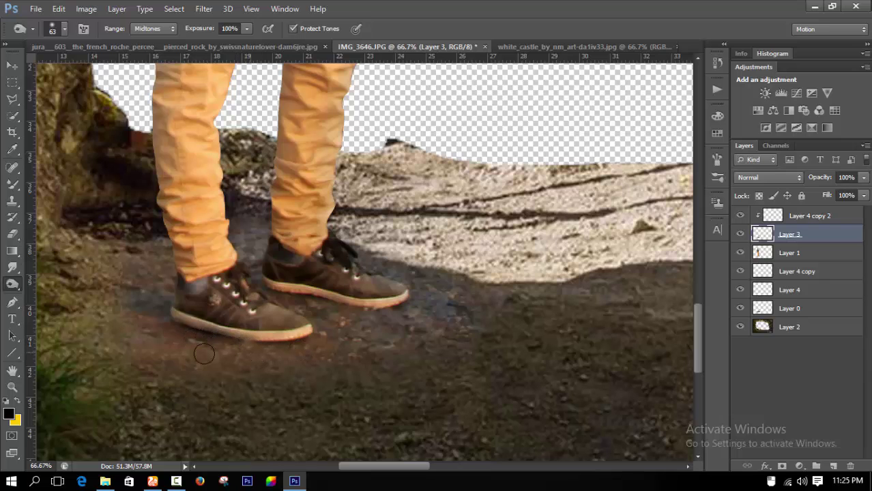
key("ctrl+minus")
key("ctrl+minus")
key("ctrl+minus")
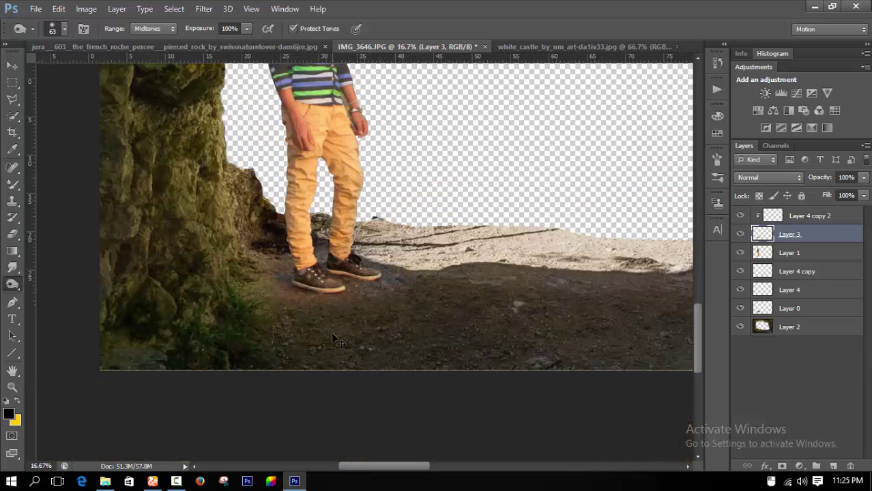
key("ctrl+minus")
key("ctrl+minus")
key("ctrl+minus")
key("ctrl+plus")
key("ctrl+plus")
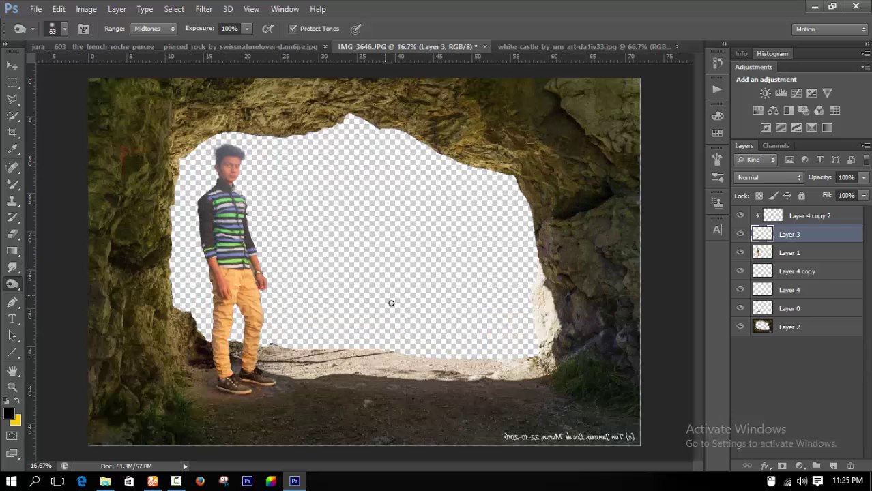
- Hide and delete Layer 4 copy 2
scroll(312, 387, "up", 1)
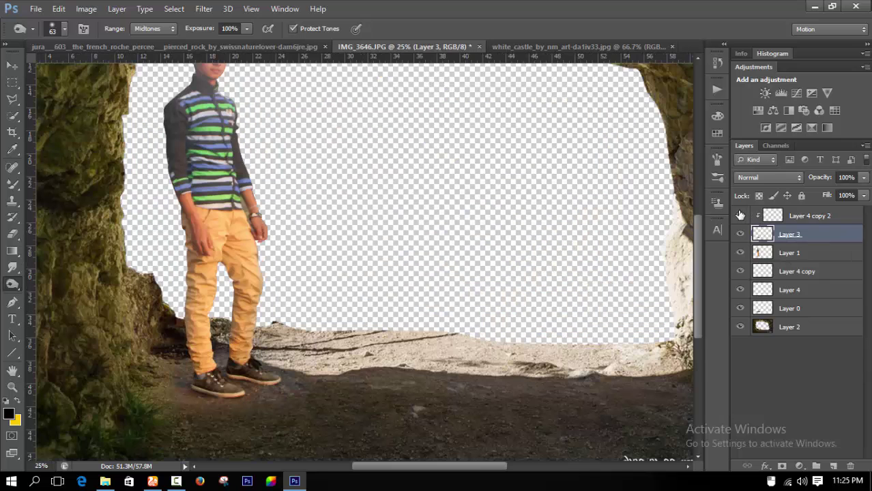
left_click(740, 215)
left_click(815, 217)
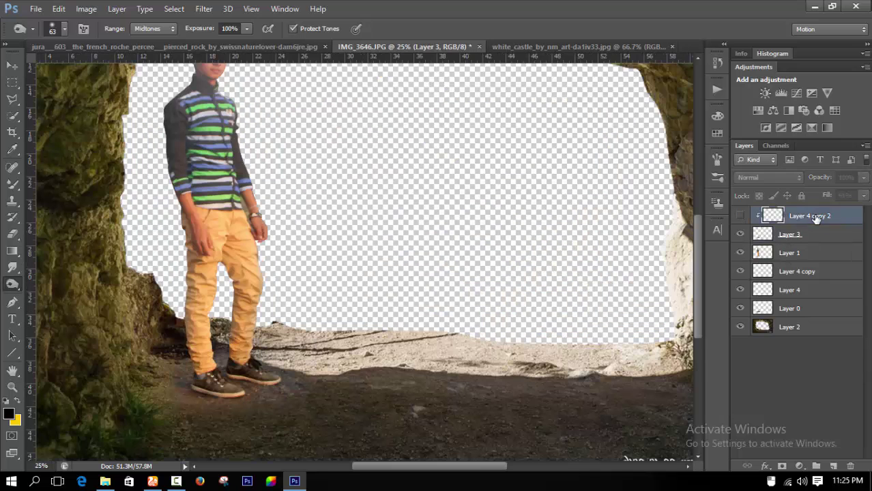
key("Delete")
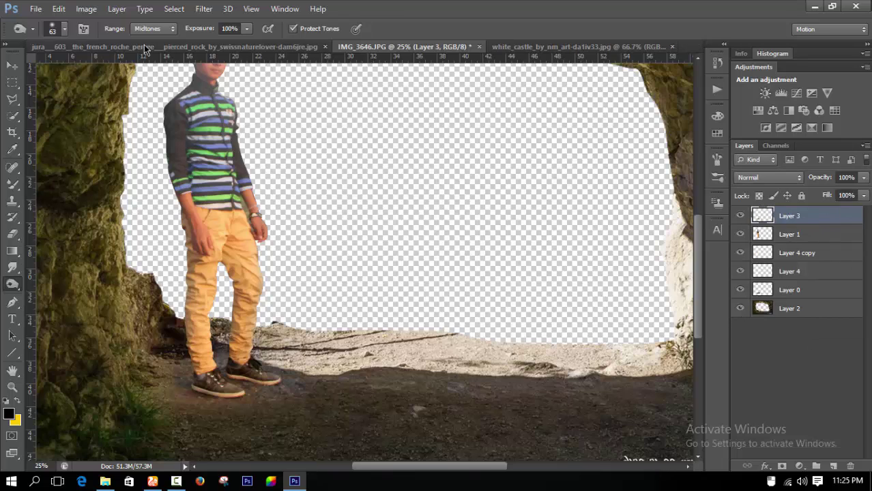
- Select Layers 1, 4 copy and 0, then dismiss the Filter menu without applying anything
left_click(786, 235, "shift")
left_click(792, 254, "shift")
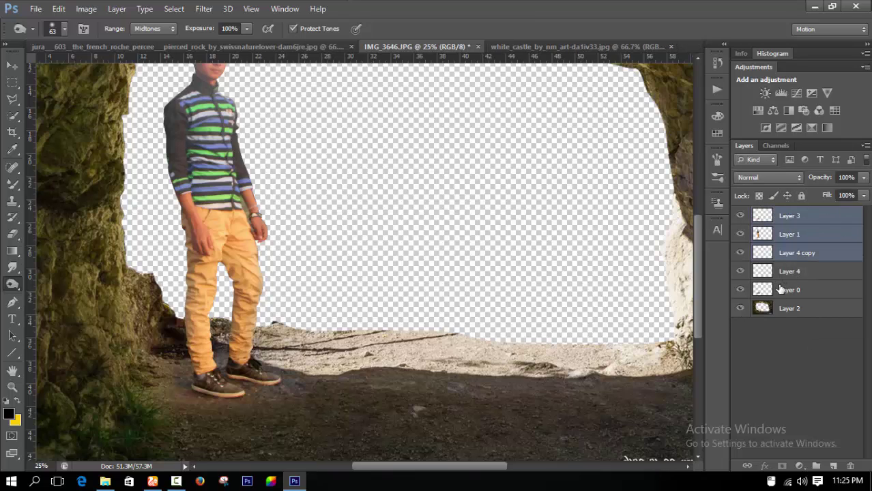
left_click(780, 290, "ctrl")
left_click(740, 290)
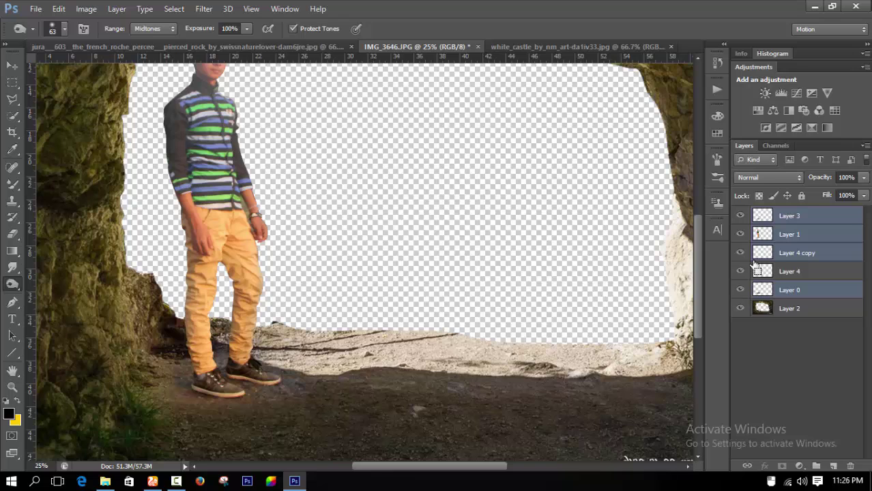
left_click(204, 8)
left_click(740, 158)
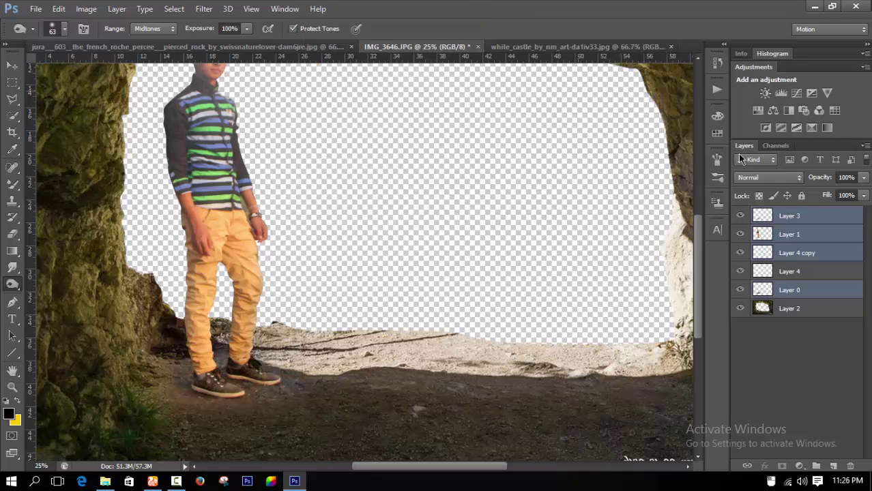
- Toggle the man and the Layer 3 shoe shadow off and on to compare, then zoom out
left_click(804, 235)
left_click(740, 234)
left_click(741, 234)
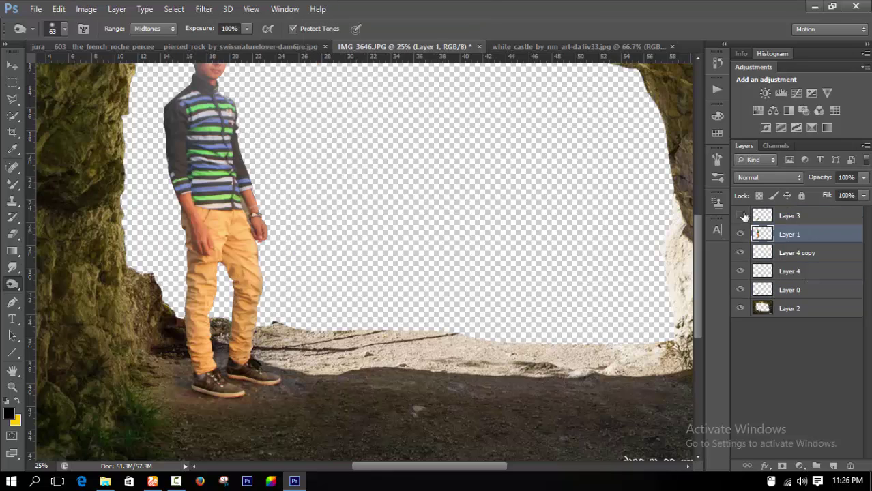
left_click(742, 216)
left_click(743, 215)
key("ctrl+minus")
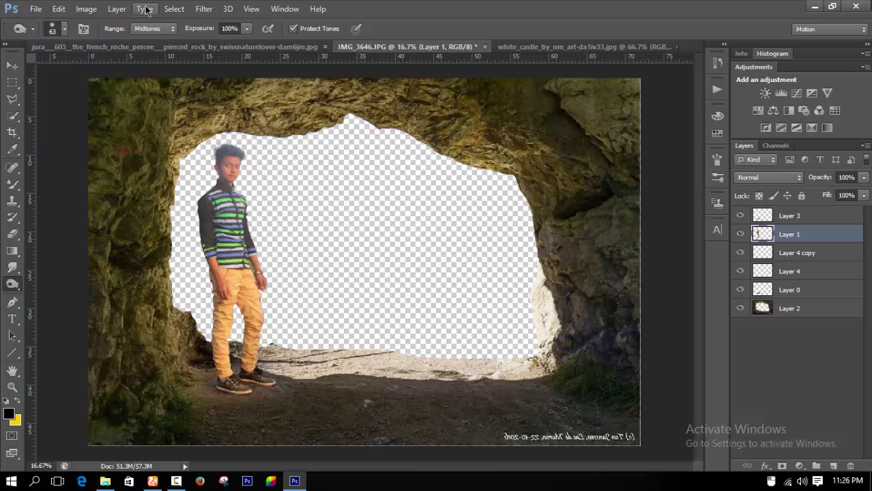
- Apply Selective Color to the man, adding black to Blacks and +13% black to Neutrals
left_click(86, 9)
mouse_move(109, 75)
left_click(259, 234)
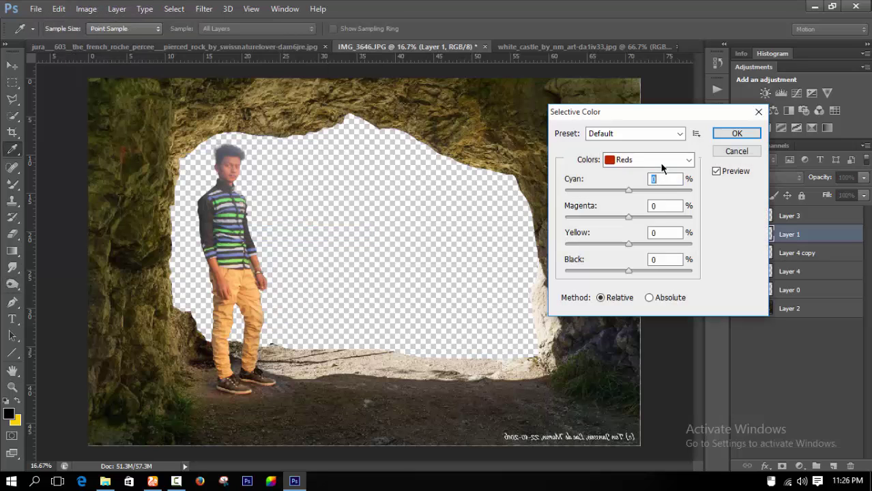
left_click(648, 159)
left_click(629, 272)
mouse_move(630, 271)
left_mouse_down()
mouse_move(644, 270)
mouse_move(632, 271)
left_mouse_up()
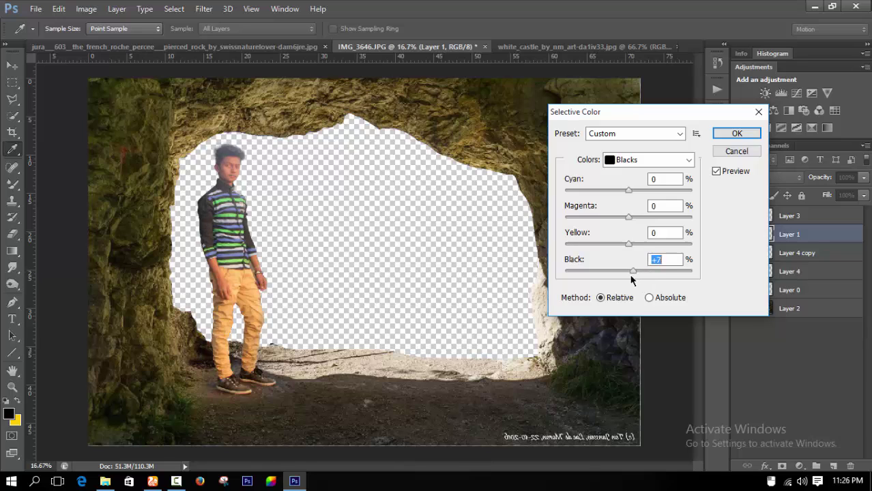
left_click(645, 163)
left_click(629, 260)
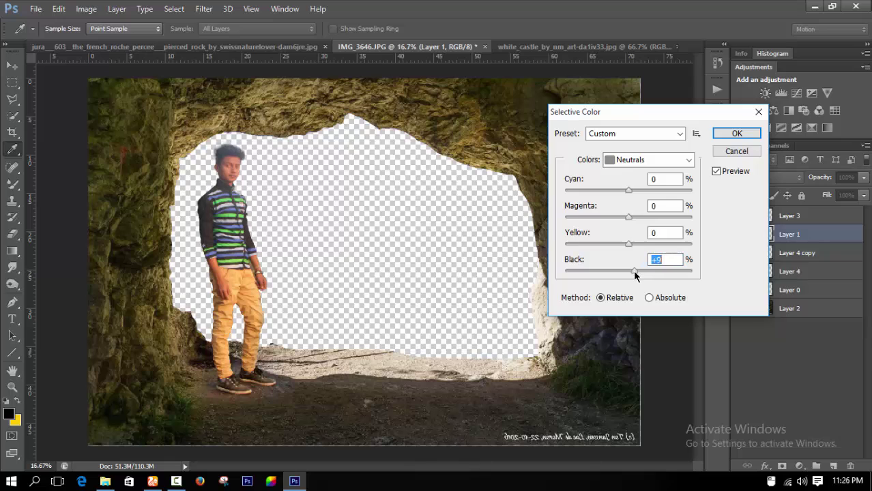
left_click_drag(633, 270, 638, 272)
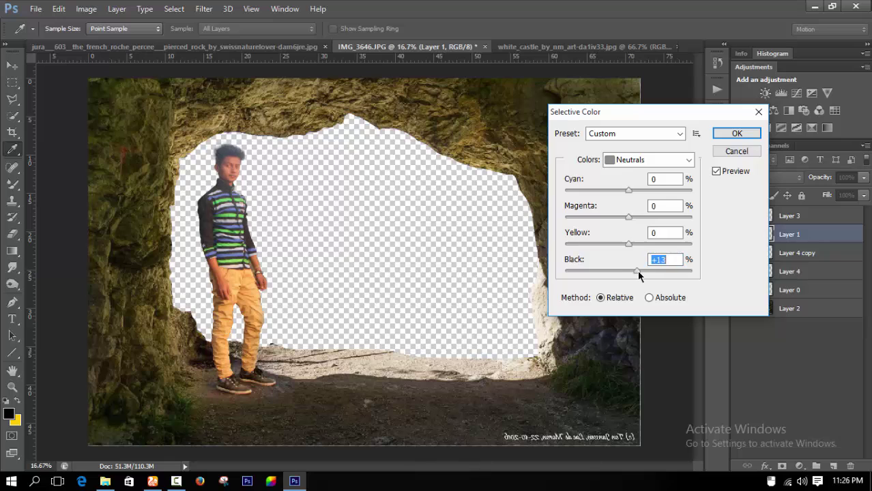
left_click(737, 133)
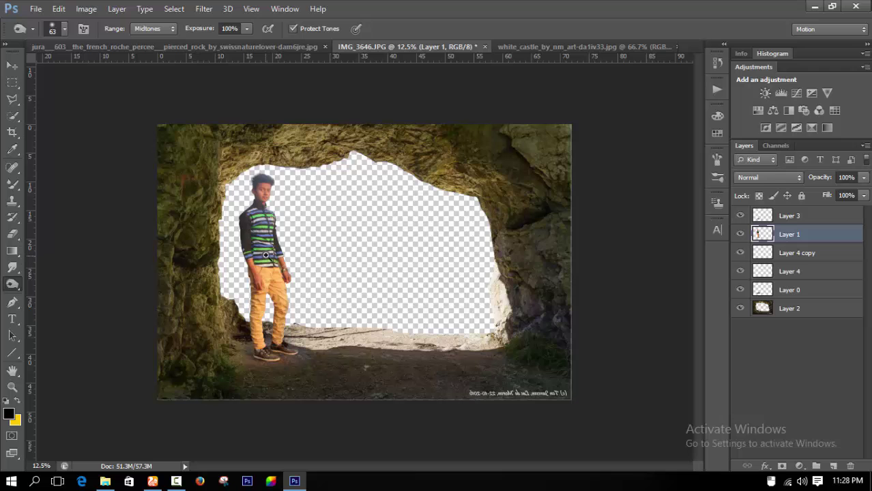
- Drag the white_castle picture into the cave composition and move it to the bottom layer
key("ctrl+plus")
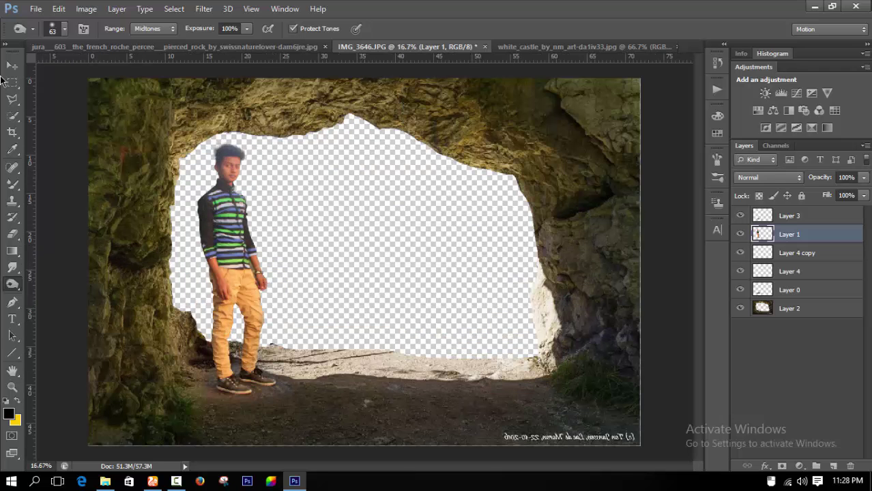
key("v")
key("ctrl+Tab")
key("ctrl+minus")
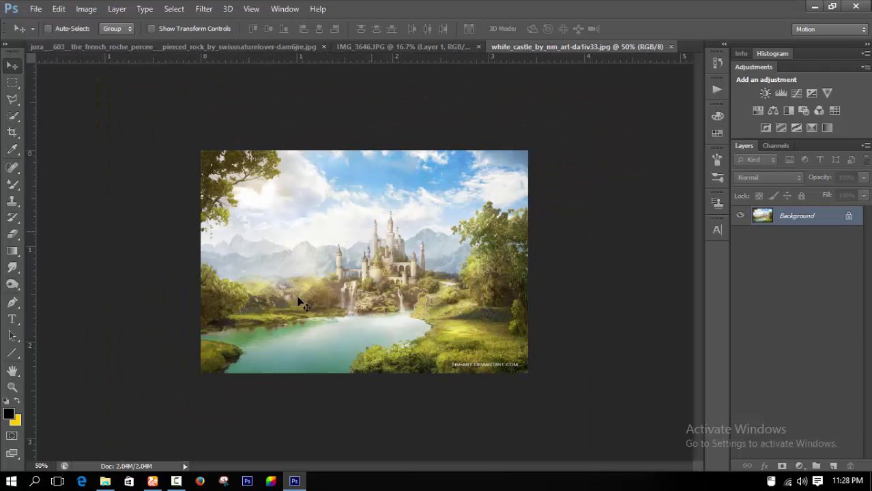
left_click(378, 255, "ctrl")
left_click_drag(378, 255, 260, 164)
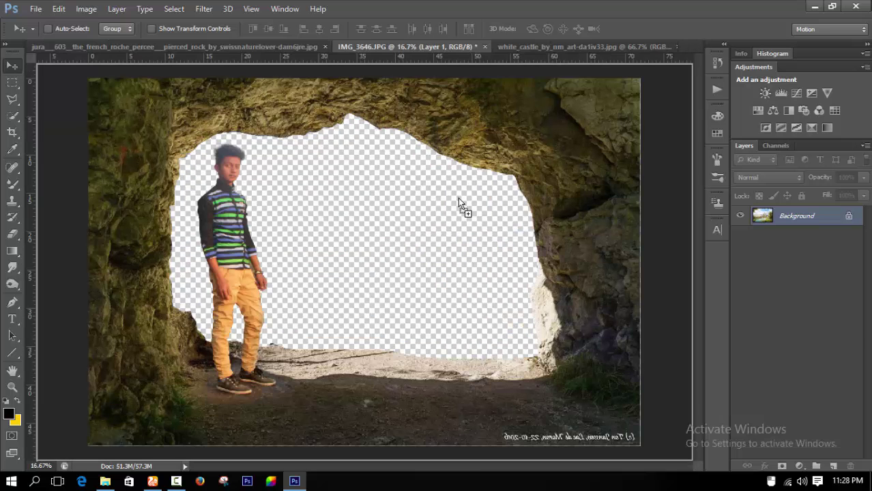
mouse_move(261, 164)
left_mouse_down()
mouse_move(412, 230)
mouse_move(201, 184)
left_mouse_up()
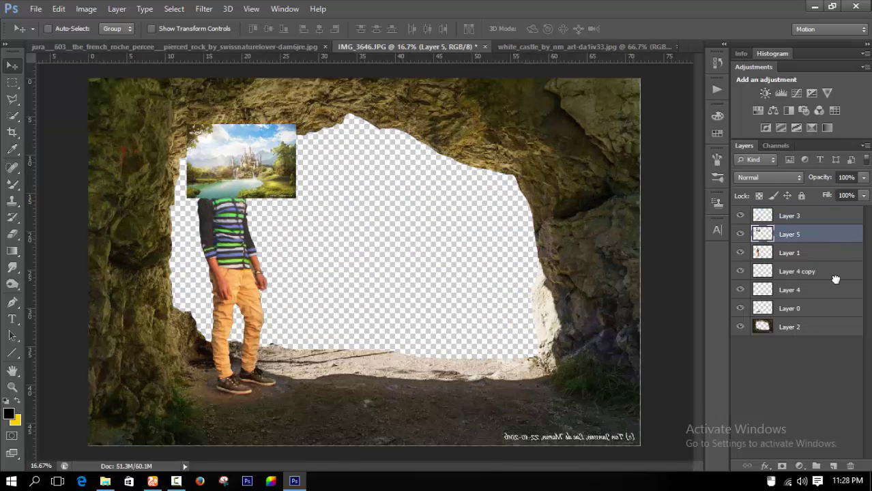
left_click_drag(836, 279, 819, 335)
- Scale up and reposition the castle layer so it fills the cave arch opening
key("ctrl+t")
mouse_move(296, 197)
left_mouse_down()
mouse_move(466, 349)
mouse_move(556, 375)
left_mouse_up()
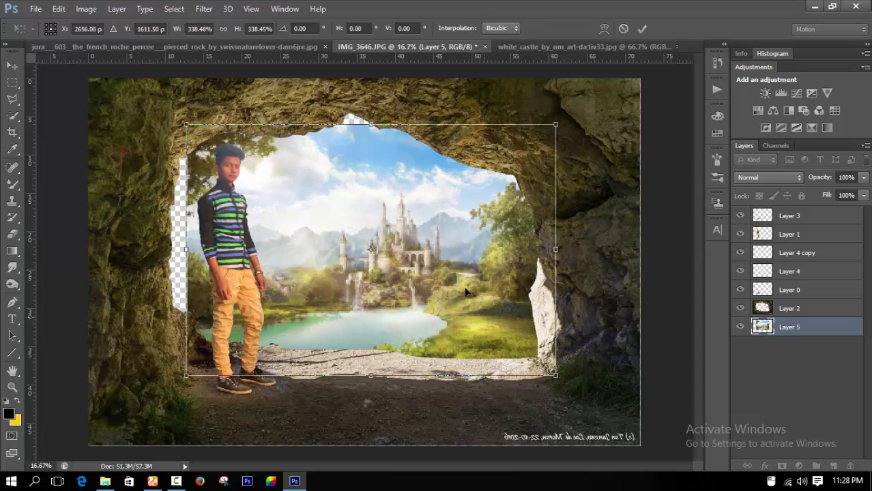
left_click_drag(466, 292, 434, 246)
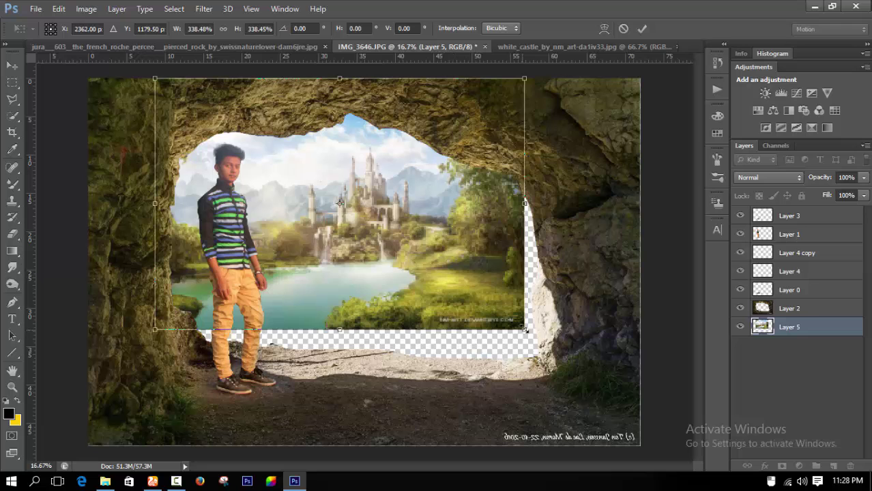
left_click_drag(524, 330, 560, 376)
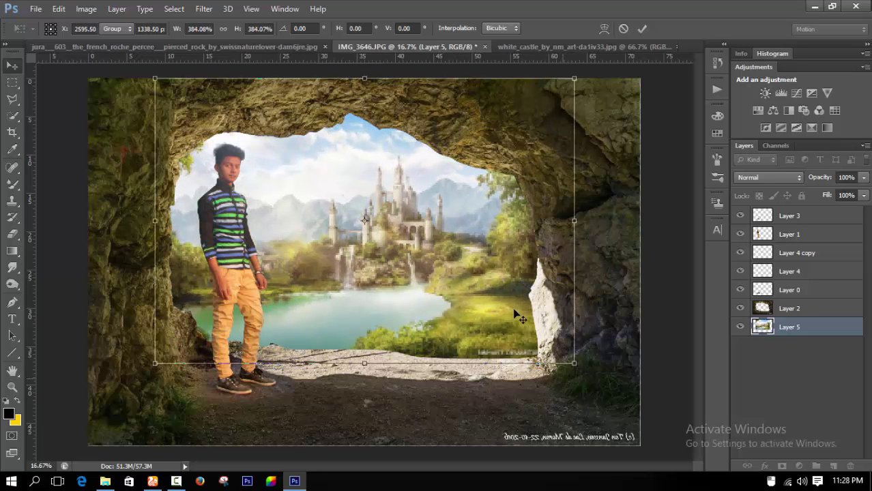
key("Return")
left_click_drag(497, 285, 527, 285)
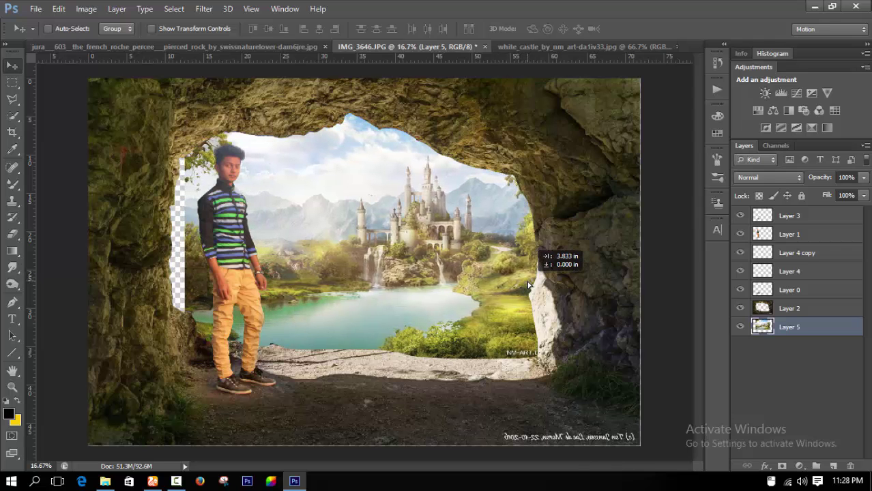
key("ctrl+t")
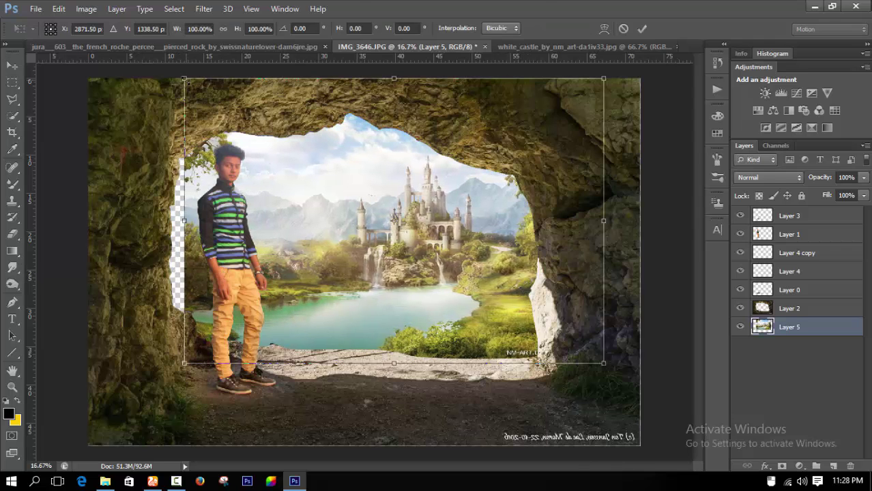
left_click_drag(184, 79, 168, 68)
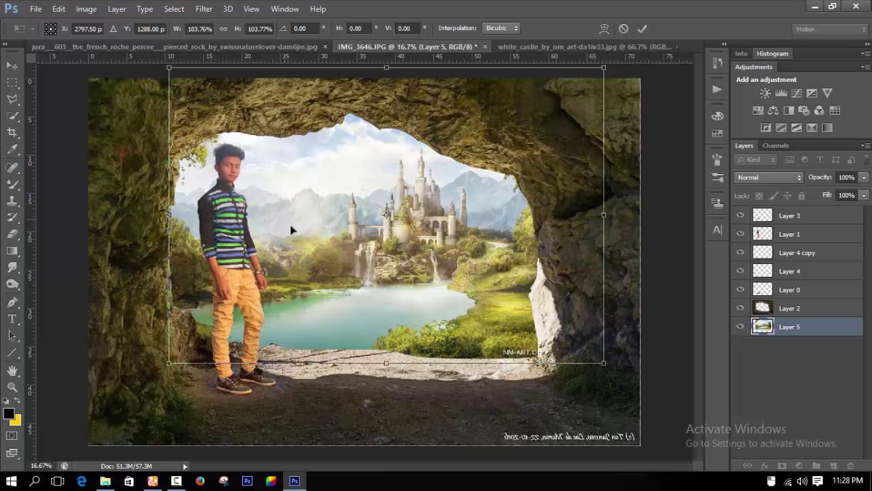
key("Return")
key("ctrl+minus")
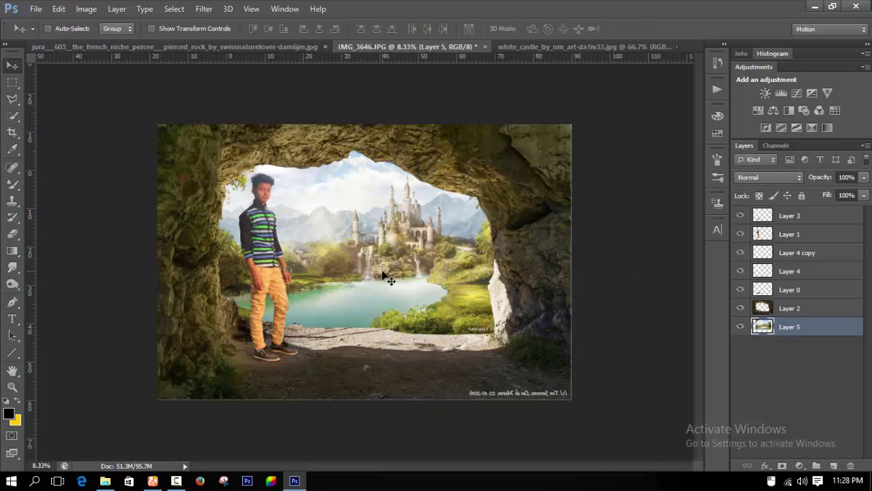
key("ctrl+minus")
key("ctrl+minus")
key("ctrl+plus")
key("ctrl+plus")
key("ctrl+plus")
key("ctrl+plus")
key("ctrl+plus")
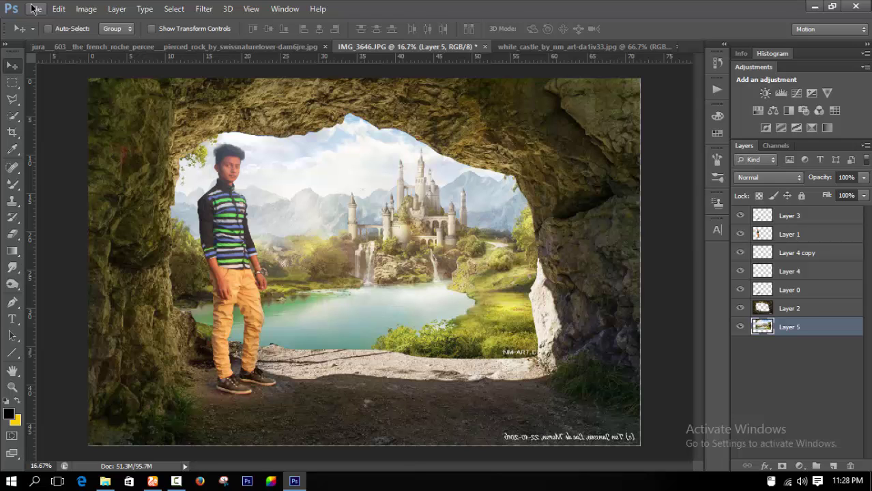
- Flip the castle landscape horizontally and nudge it left to close the edge gap
key("ctrl+t")
right_click(457, 221)
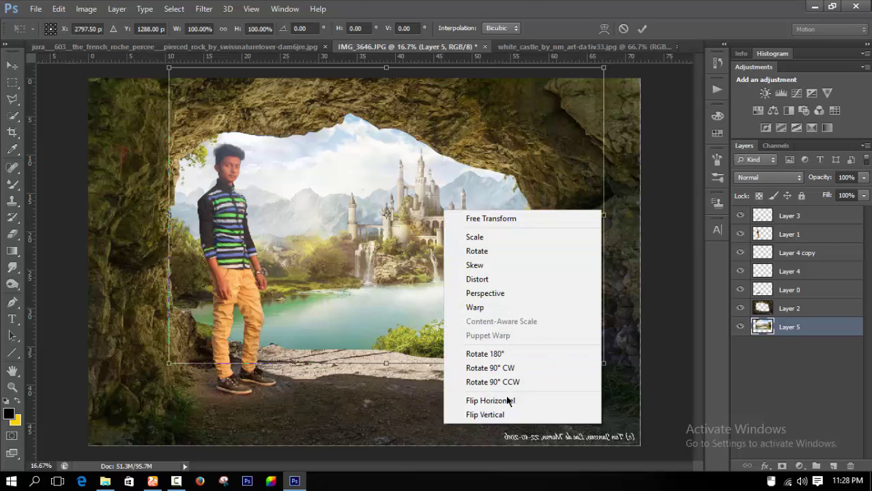
left_click(478, 401)
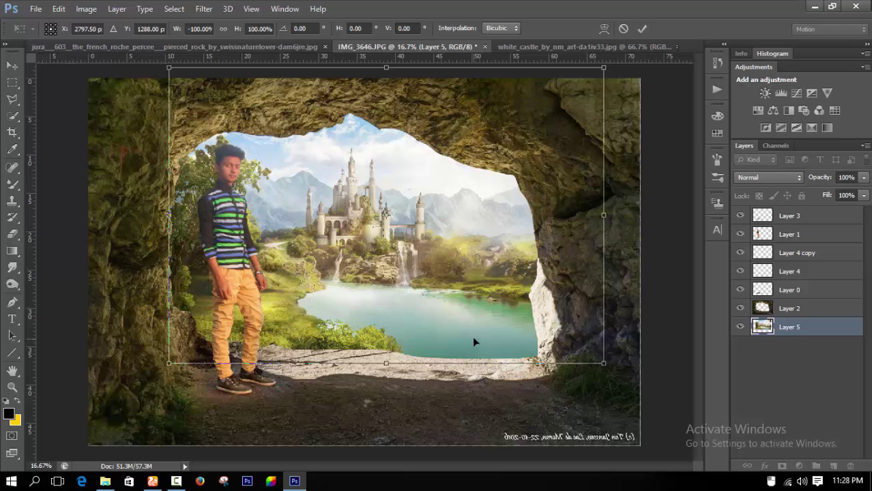
key("Return")
key("ctrl+minus")
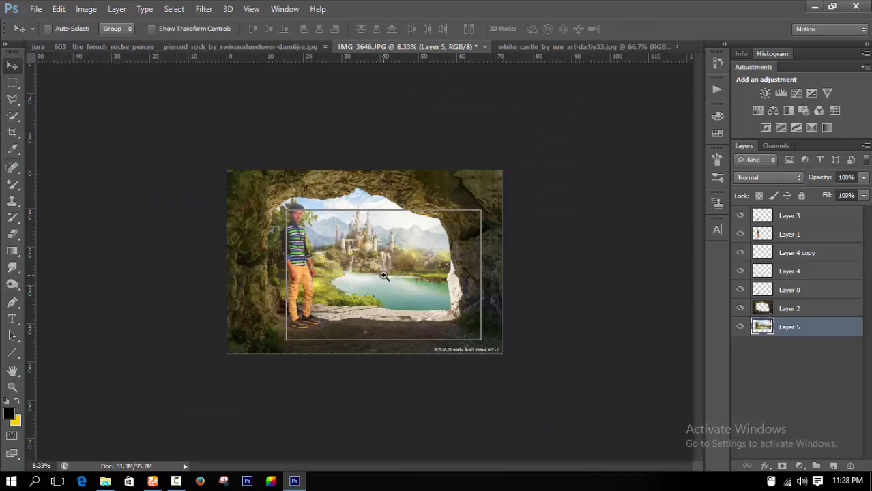
left_click(385, 275)
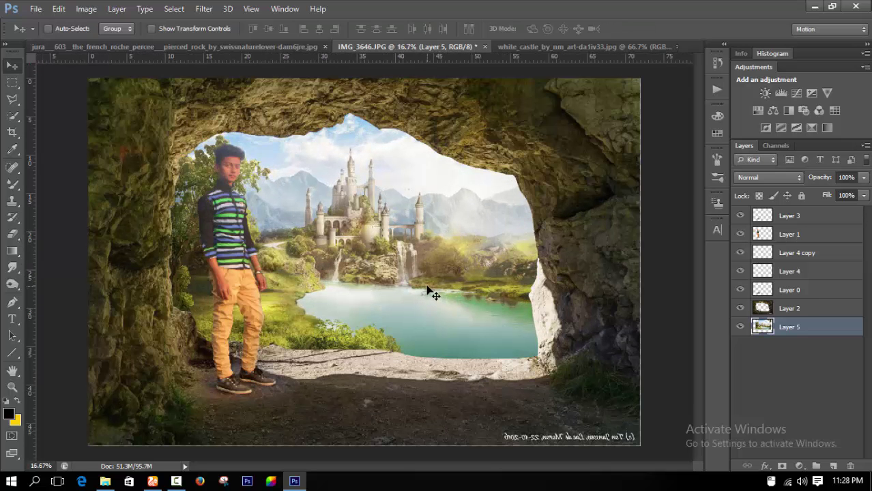
key("shift+Right")
key("shift+Right")
key("shift+Right")
key("shift+Right")
key("shift+Left")
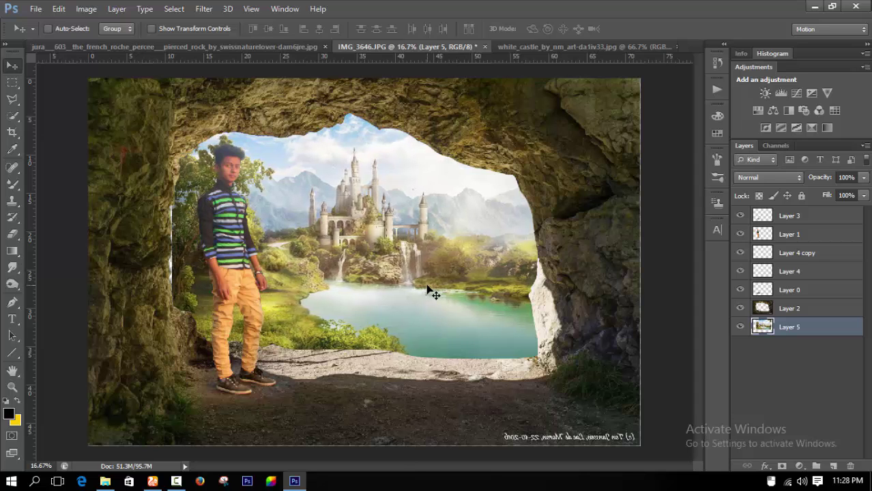
key("shift+Left")
key("shift+Left")
key("shift+Left")
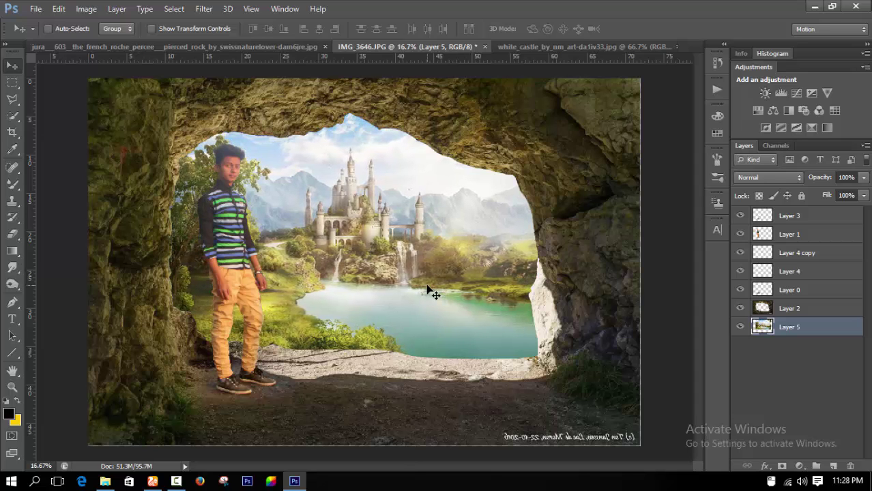
- Reposition the landscape behind the cave opening, bringing the castle closer to the boy
key("ctrl+minus")
key("ctrl+minus")
key("ctrl+minus")
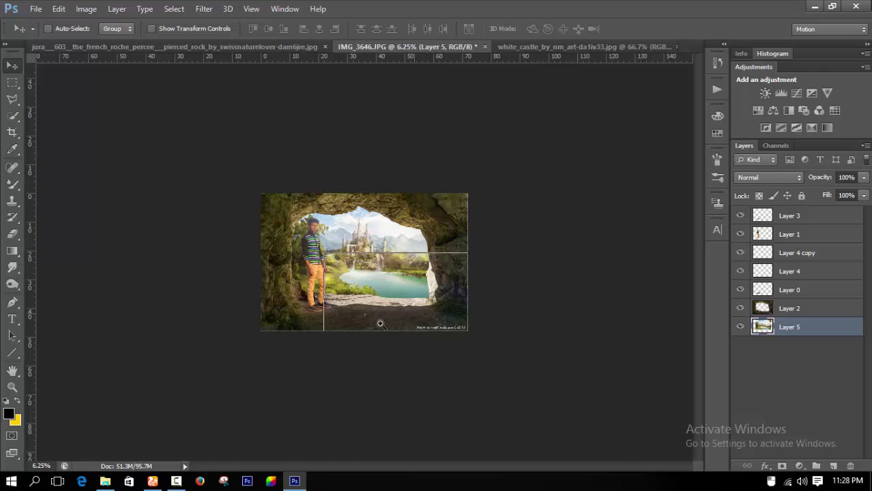
left_click(379, 322, "ctrl")
left_click(373, 331, "ctrl")
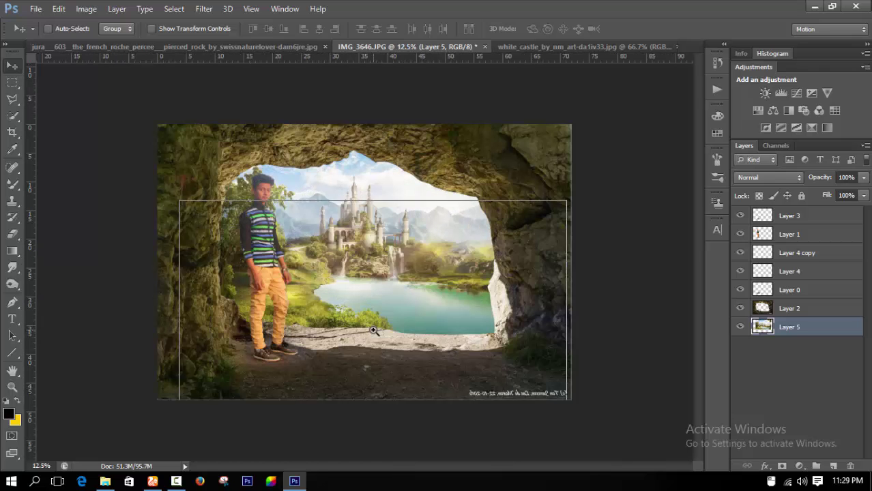
left_click(373, 330, "ctrl")
left_click(314, 263, "ctrl")
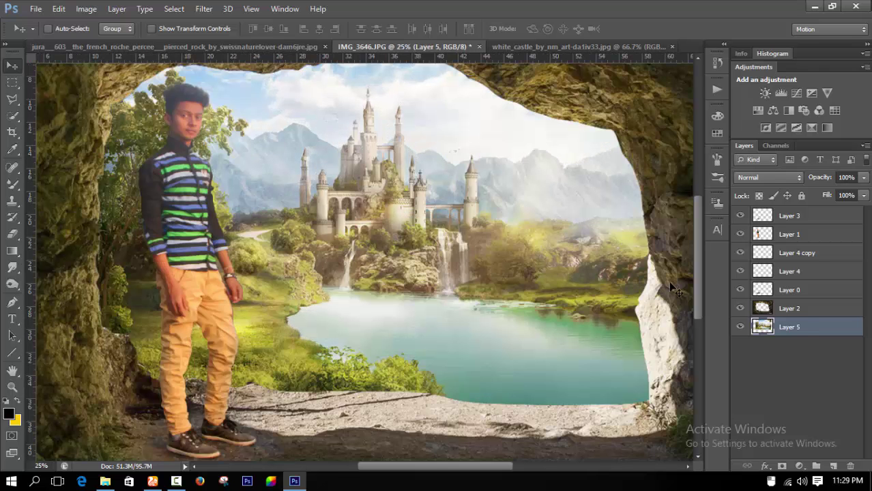
left_click_drag(451, 271, 474, 272)
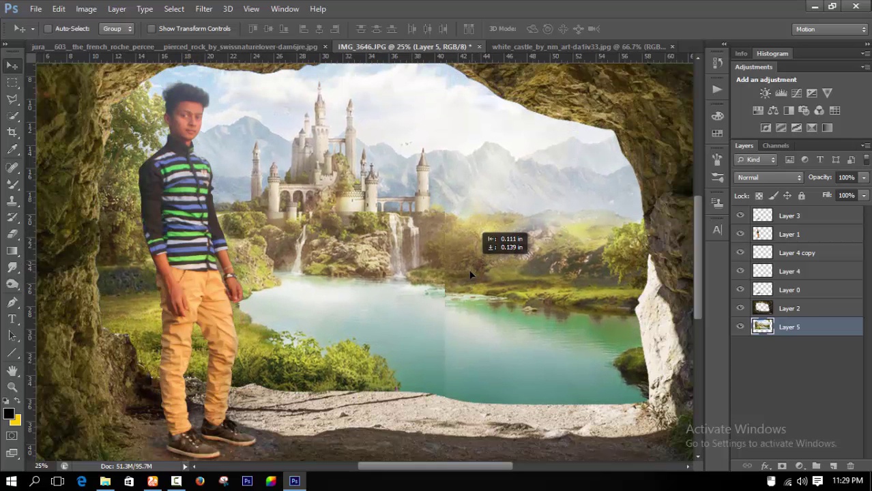
left_click_drag(474, 274, 463, 268)
key("ctrl+minus")
key("ctrl+minus")
key("ctrl+minus")
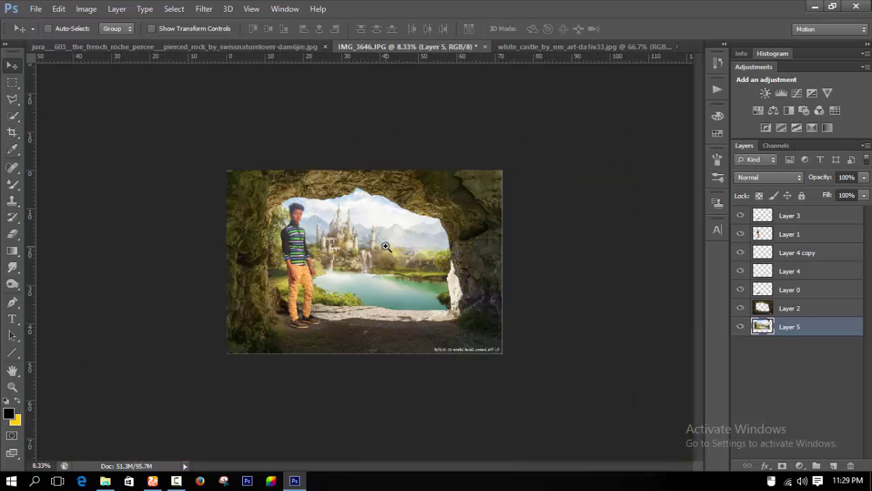
key("ctrl+plus")
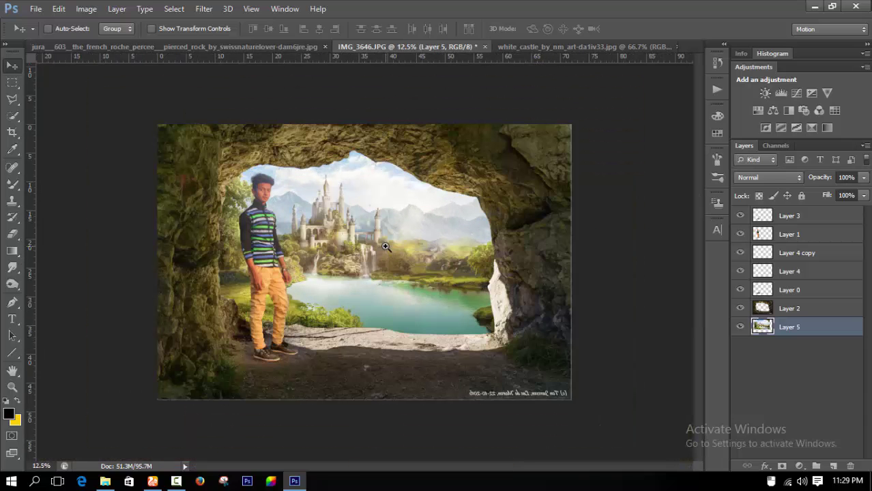
- Open the winter_trees_03 and tree_17 images
left_click(36, 8)
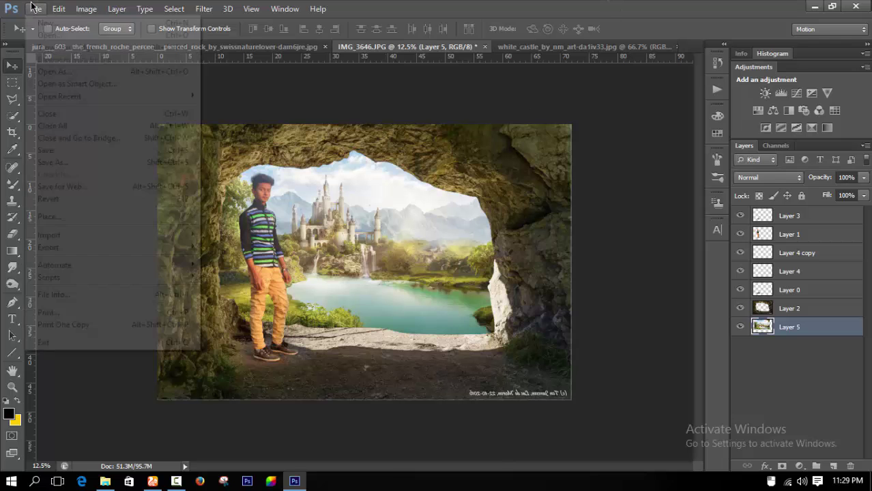
left_click(55, 29)
scroll(365, 206, "down", 5)
scroll(409, 225, "down", 10)
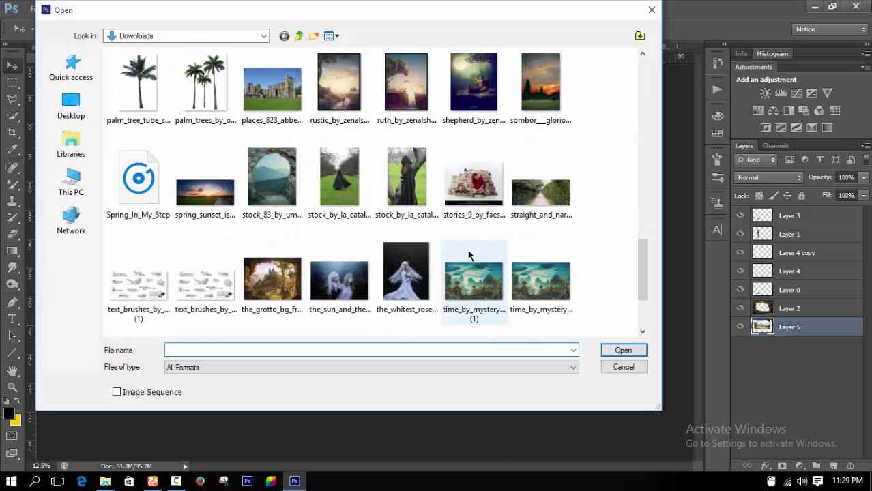
scroll(498, 248, "down", 2)
left_click(271, 254)
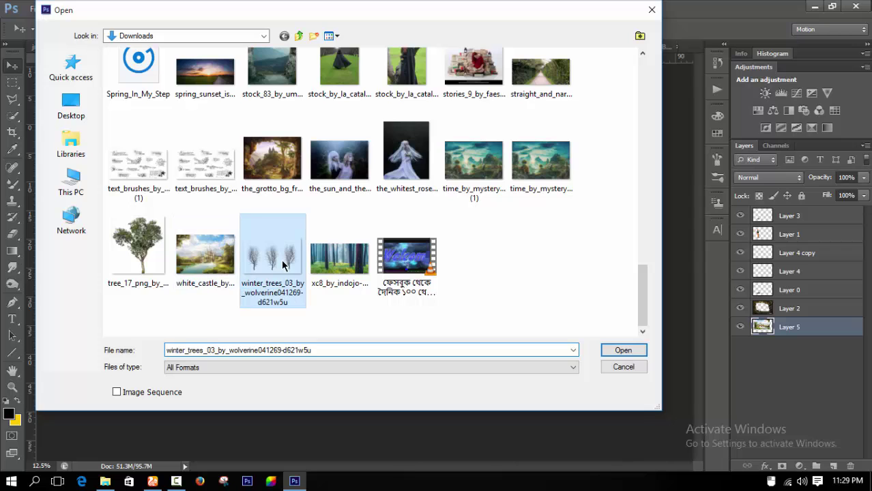
left_click(153, 258, "ctrl")
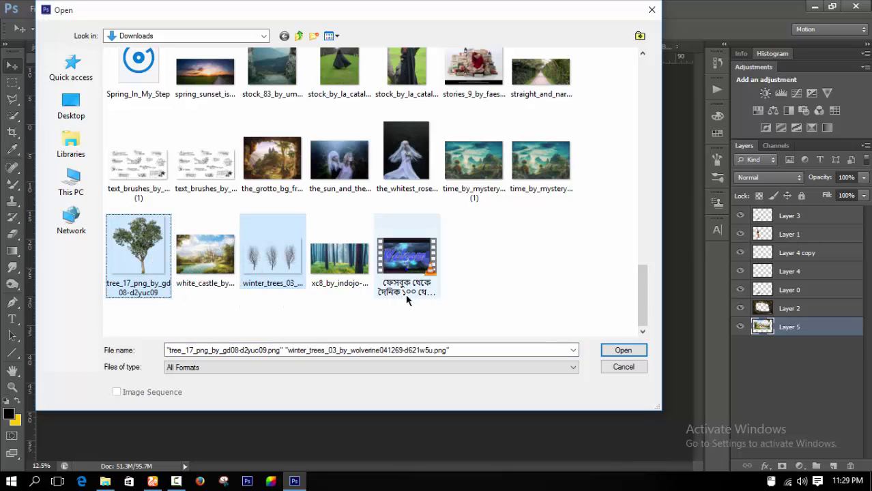
key("Return")
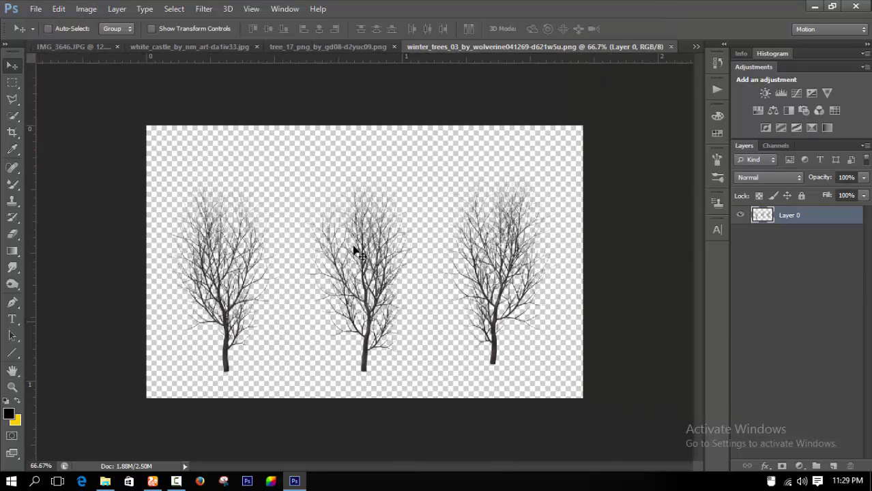
- Marquee the left winter tree, close the jura cave photo unsaved, and add a new composite layer
left_click(12, 83)
left_click_drag(148, 158, 283, 397)
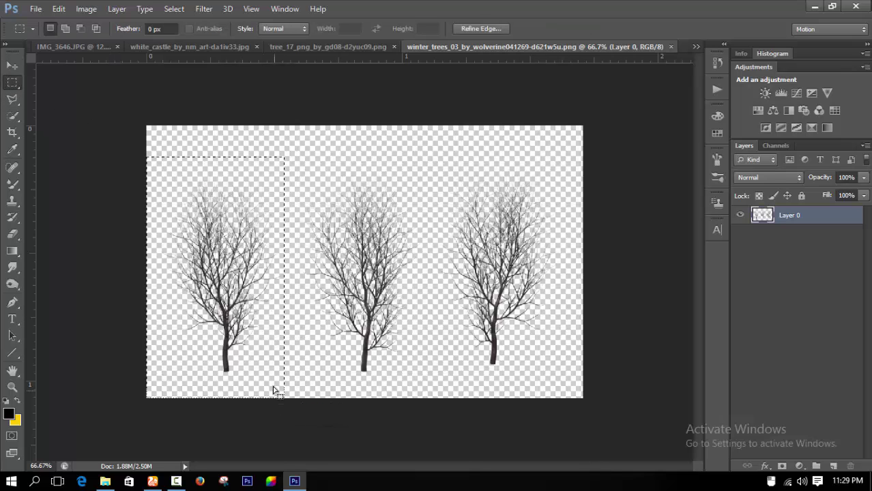
left_click(287, 48)
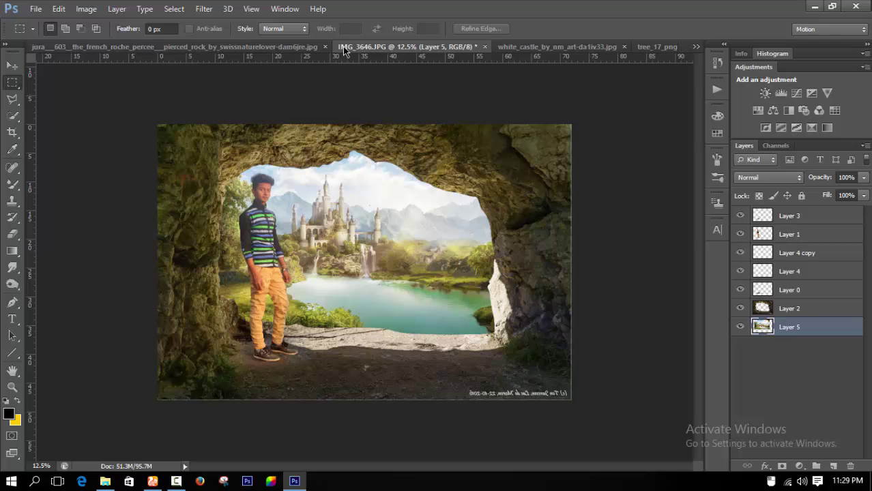
left_click(310, 46)
left_click(416, 46)
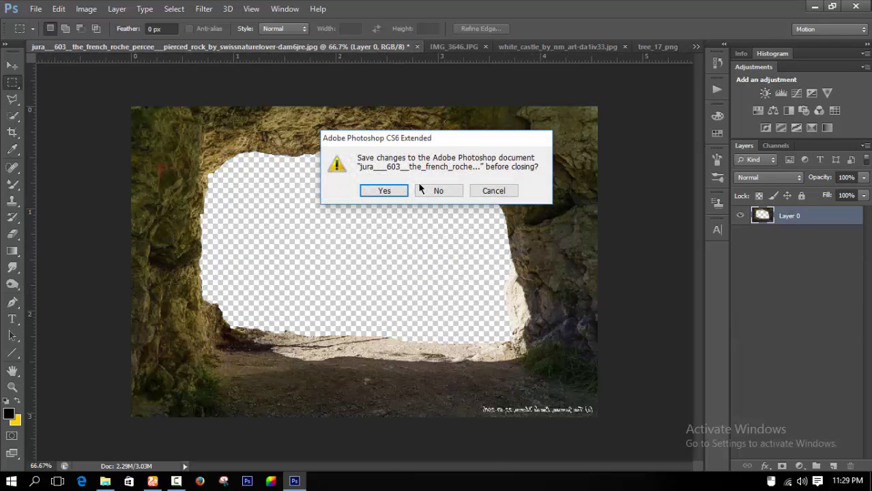
left_click(435, 191)
key("ctrl+shift+alt+n")
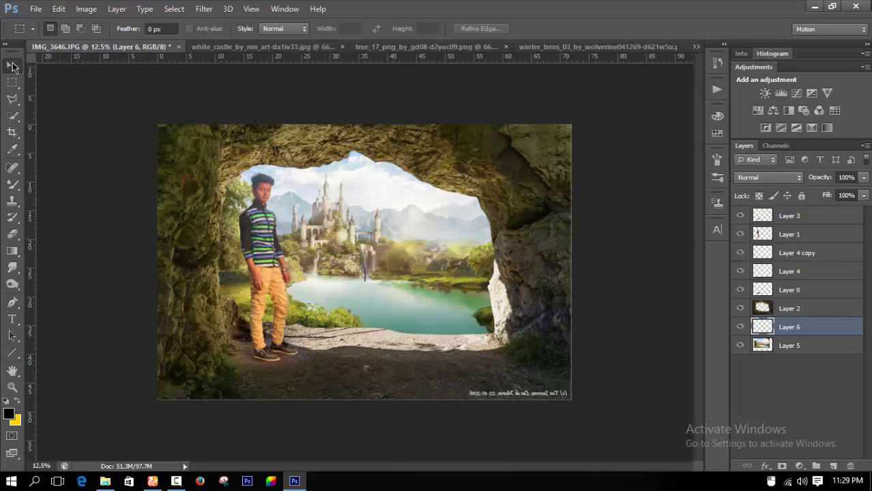
- Move the current layer closer to the rock and apply a free transform
left_click(12, 66)
mouse_move(447, 311)
left_mouse_down()
mouse_move(524, 330)
mouse_move(513, 287)
mouse_move(500, 311)
mouse_move(251, 294)
mouse_move(309, 341)
mouse_move(317, 286)
left_mouse_up()
key("ctrl+t")
key("Return")
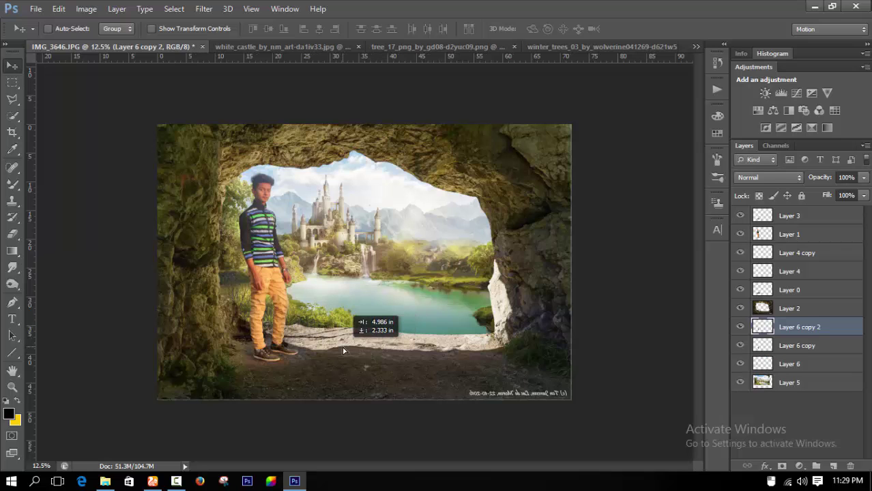
- Bring the leafy tree_17 image into the composite toward the right cave wall
left_click(421, 50)
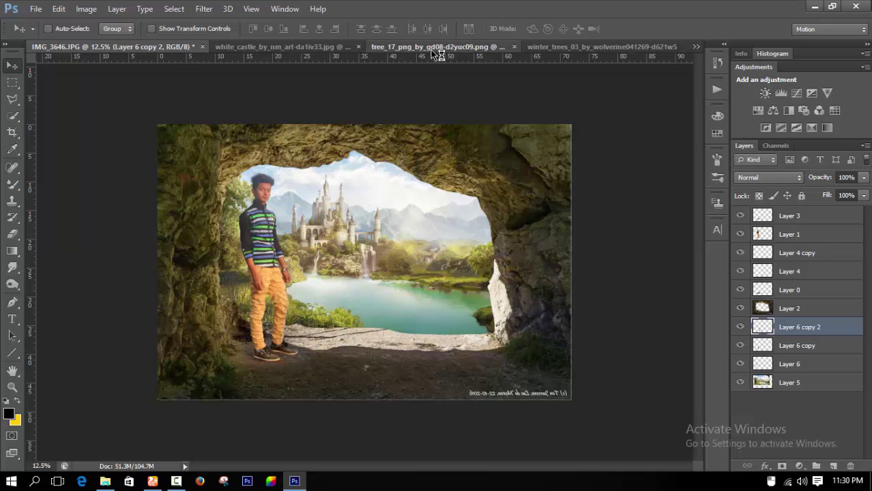
mouse_move(430, 194)
left_mouse_down()
mouse_move(247, 45)
mouse_move(149, 45)
mouse_move(370, 59)
left_mouse_up()
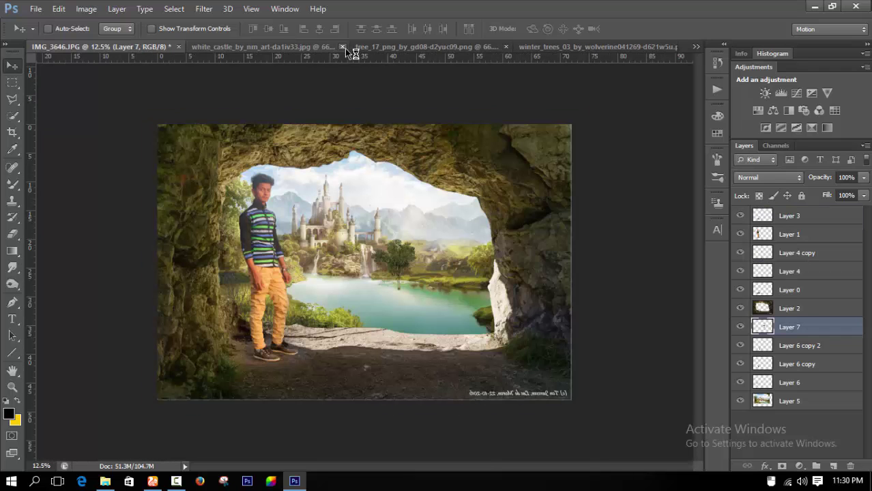
mouse_move(404, 270)
left_mouse_down()
mouse_move(470, 310)
mouse_move(368, 217)
left_mouse_up()
- Scale the tree to about 245%, tilt it -15°, and settle it against the right wall
key("ctrl+t")
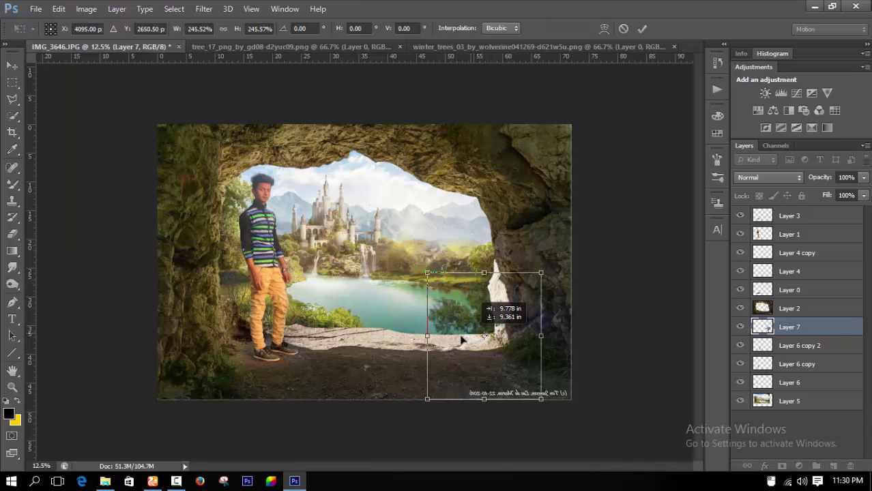
mouse_move(414, 278)
left_mouse_down()
mouse_move(441, 299)
mouse_move(440, 257)
left_mouse_up()
left_click_drag(311, 232, 302, 274)
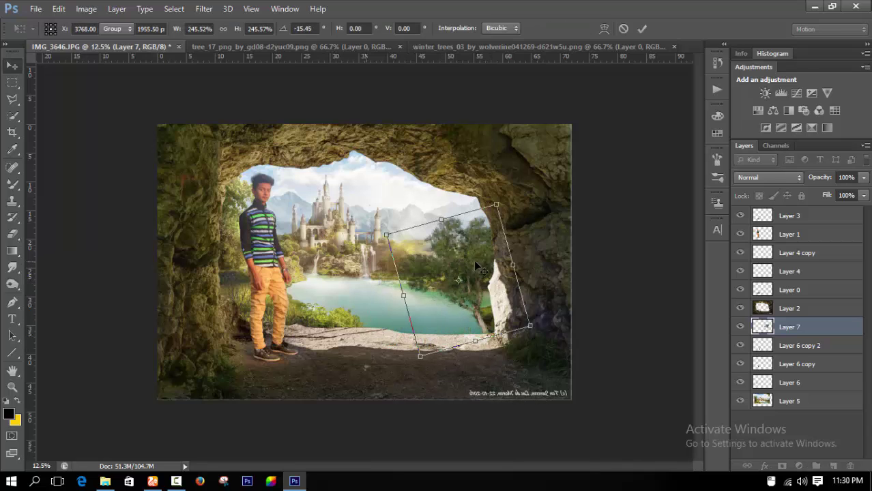
key("Return")
mouse_move(501, 267)
left_mouse_down()
mouse_move(501, 277)
mouse_move(598, 307)
mouse_move(497, 275)
left_mouse_up()
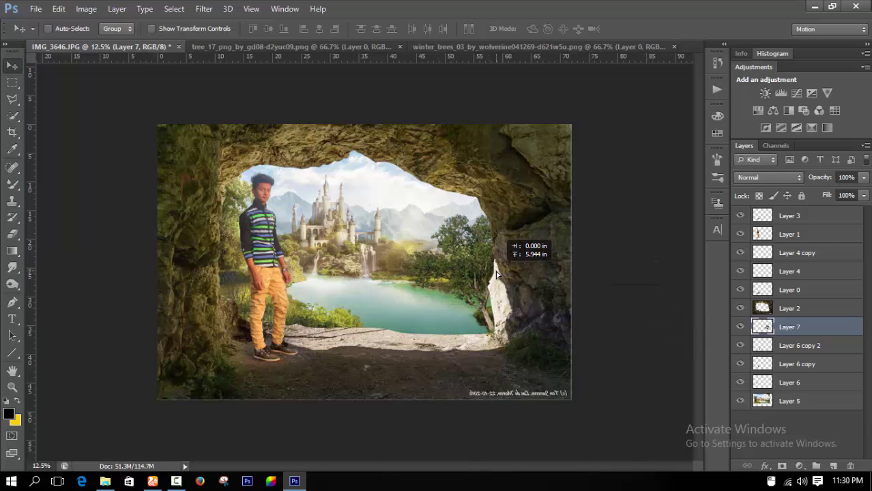
left_click_drag(492, 284, 488, 282)
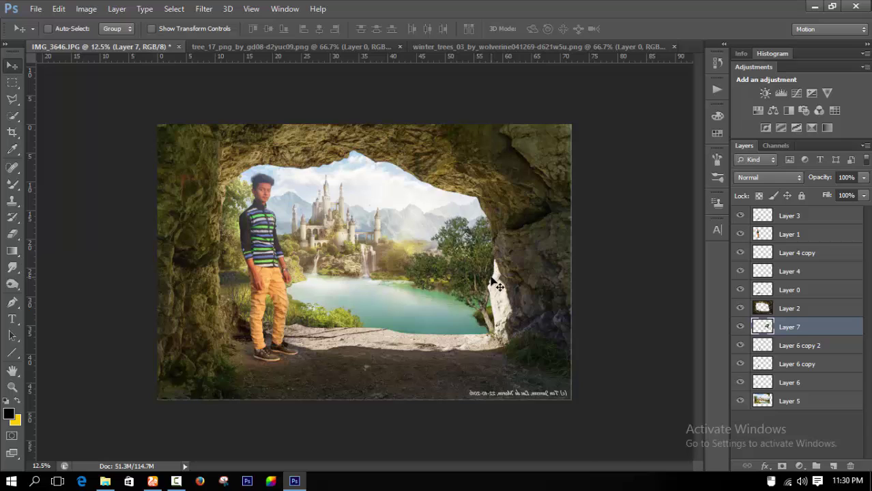
- Shift the tree's hue to -17 with Hue/Saturation
key("ctrl+u")
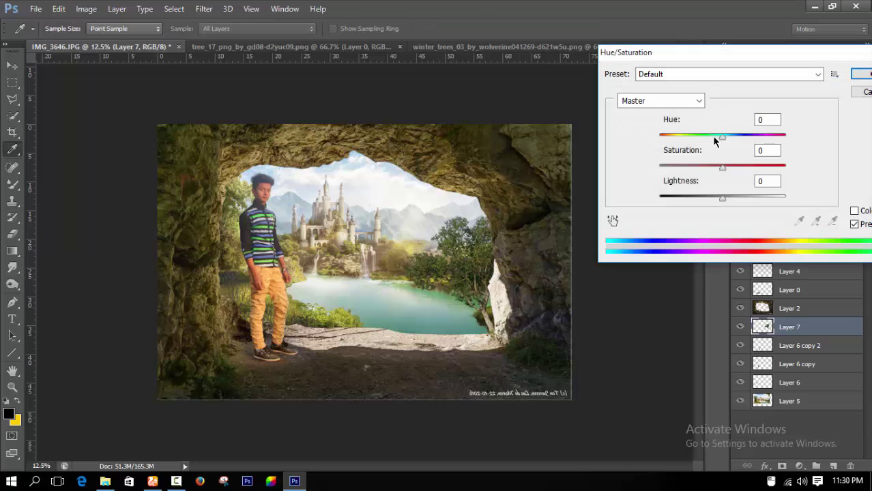
left_click(715, 137)
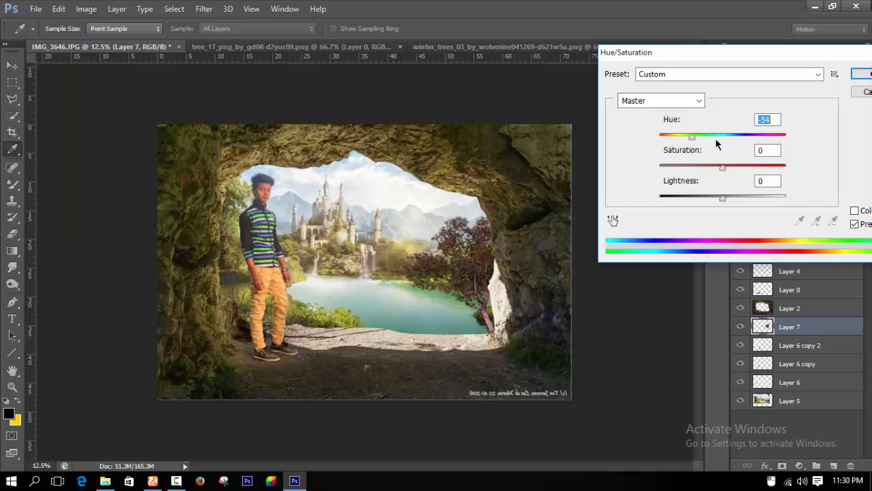
mouse_move(716, 143)
left_mouse_down()
mouse_move(728, 137)
mouse_move(710, 138)
left_mouse_up()
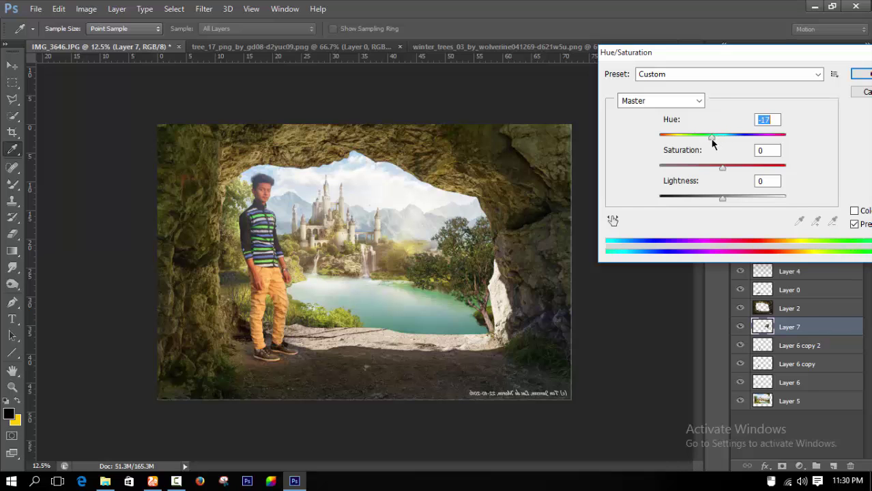
left_click(862, 74)
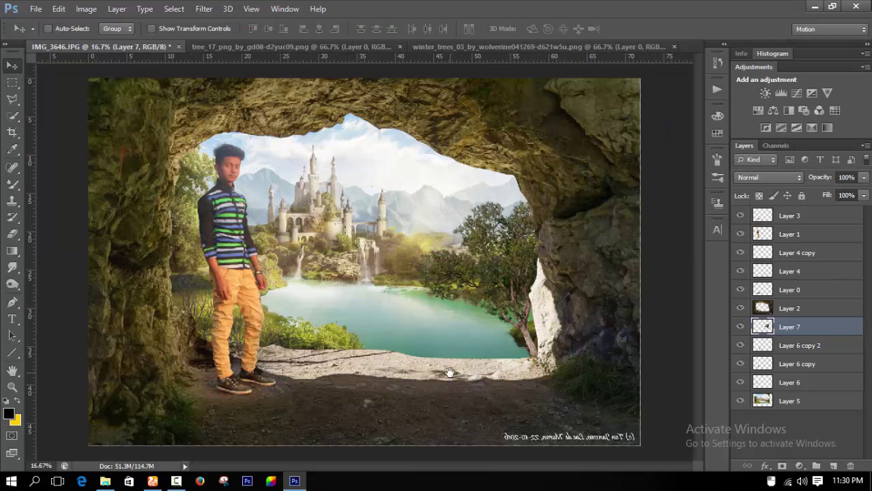
- On Layer 2, use a larger soft eraser to remove ground along the lake's bottom edge
key("ctrl+plus")
key("ctrl+plus")
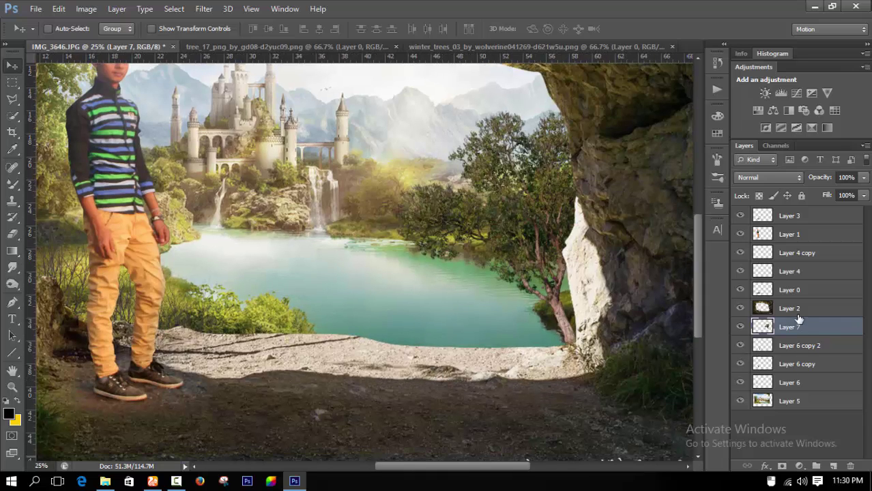
left_click(797, 311)
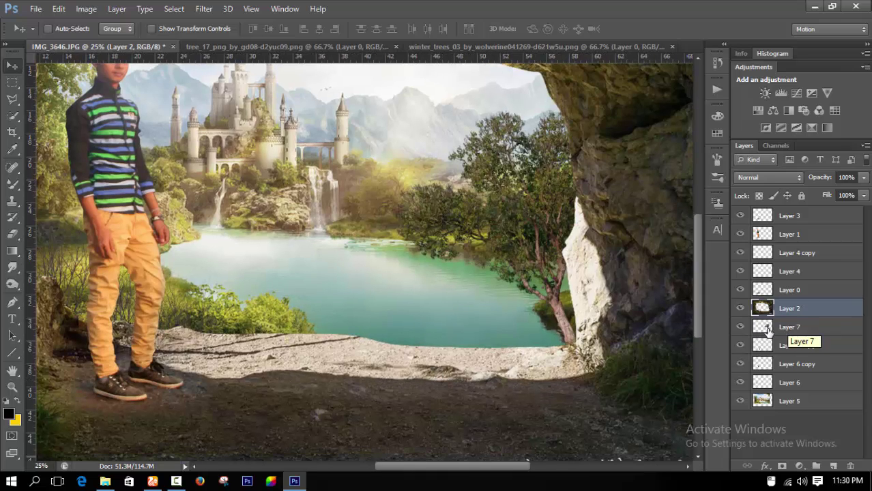
left_click(12, 234)
right_click(354, 152)
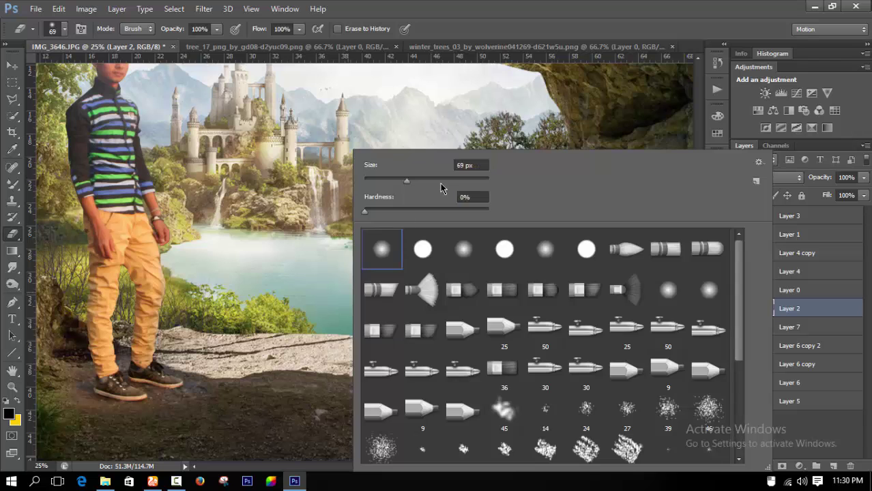
left_click(307, 246)
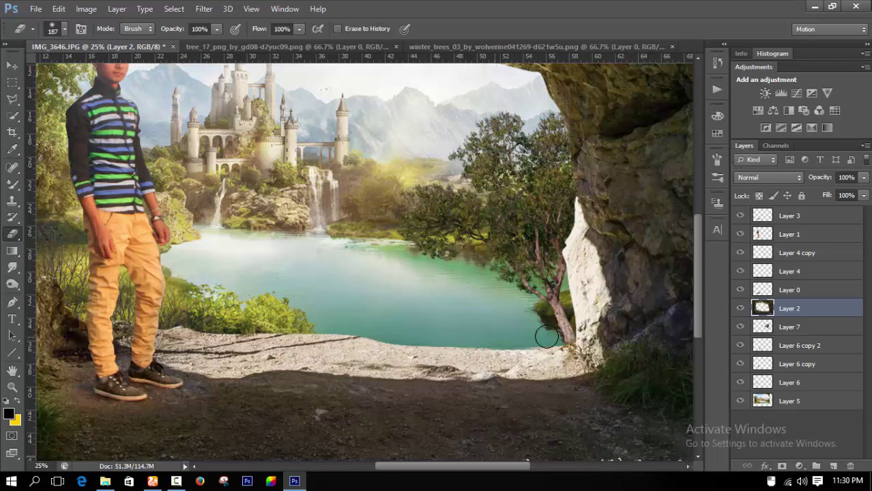
right_click(450, 292)
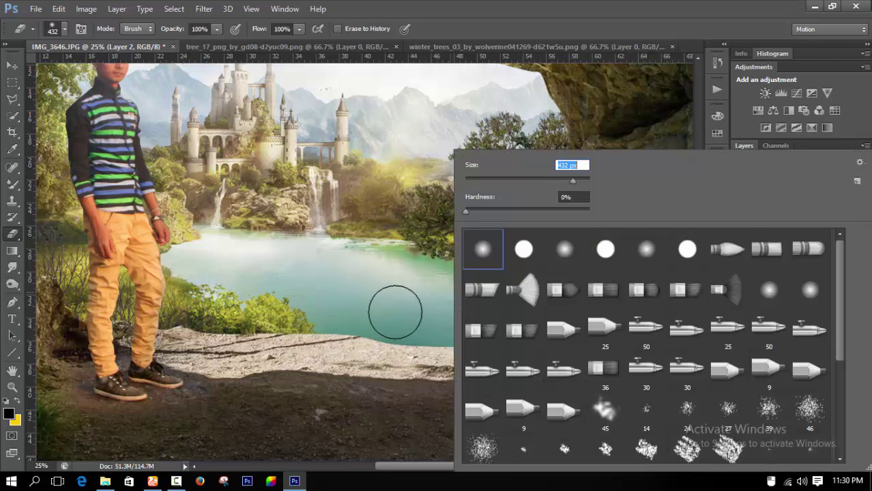
key("Return")
mouse_move(395, 312)
left_mouse_down()
mouse_move(346, 292)
mouse_move(333, 311)
mouse_move(452, 308)
left_mouse_up()
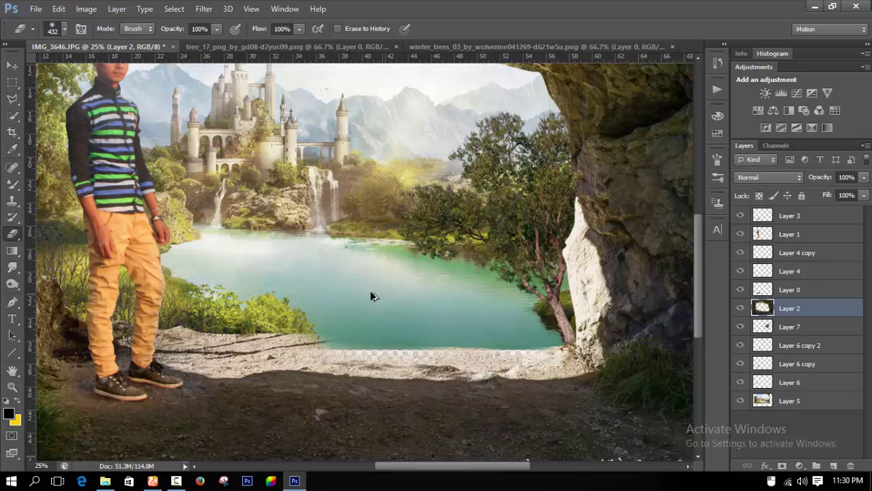
key("ctrl+z")
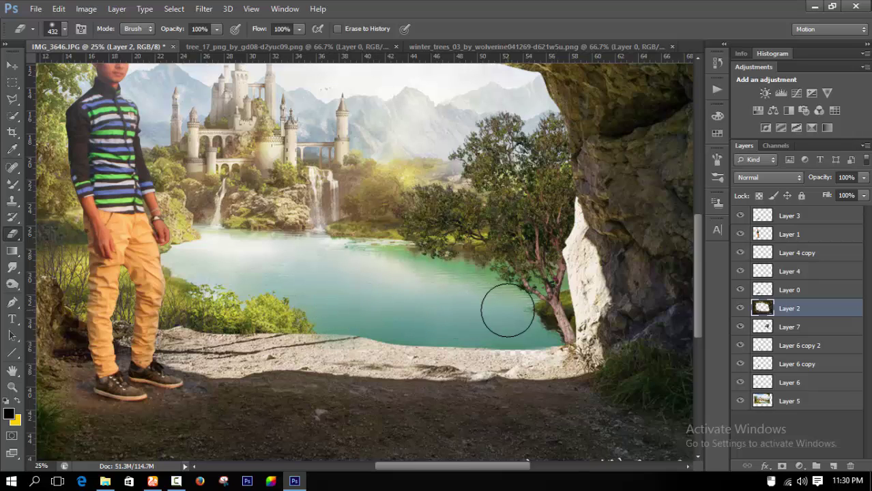
mouse_move(535, 312)
left_mouse_down()
mouse_move(469, 311)
mouse_move(514, 319)
left_mouse_up()
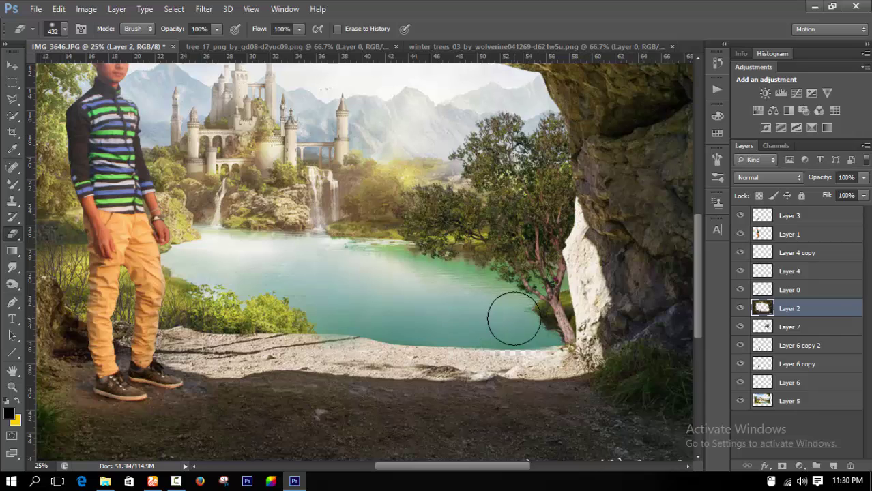
left_click_drag(450, 319, 328, 303)
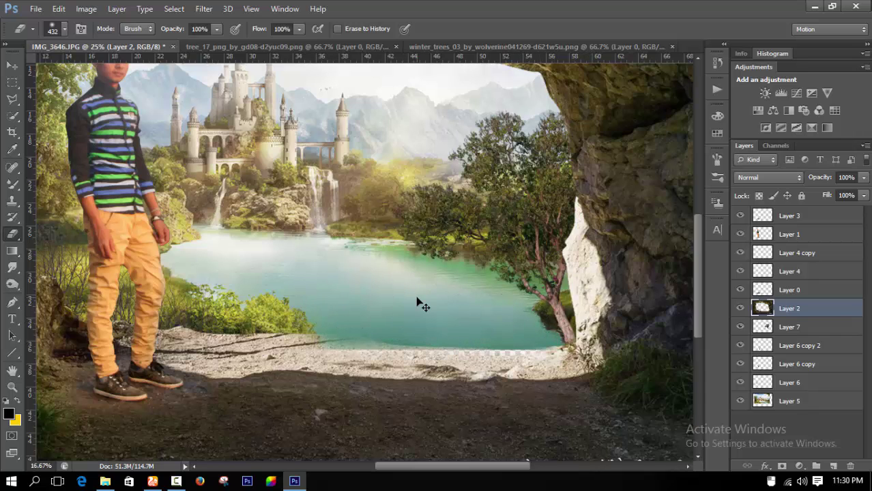
- Nudge background Layer 5 down twice to close the transparent gap
key("ctrl+minus")
left_click(782, 401)
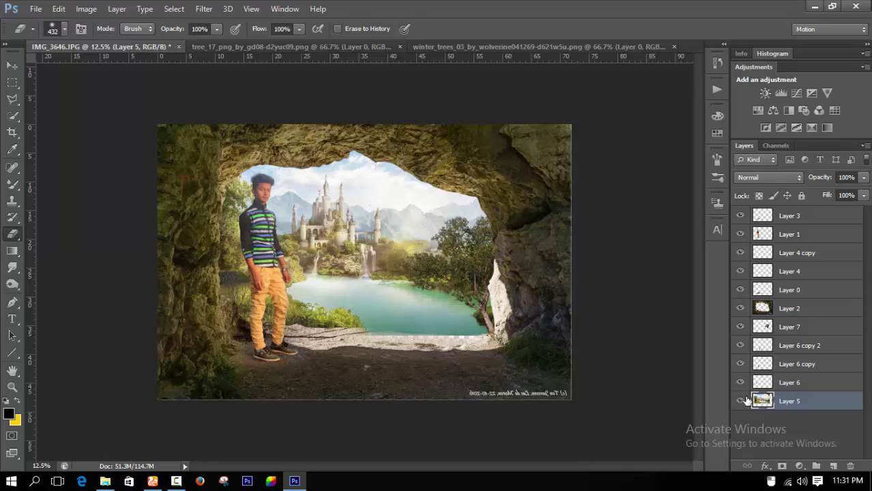
key("ctrl+shift+Down")
key("ctrl+shift+Down")
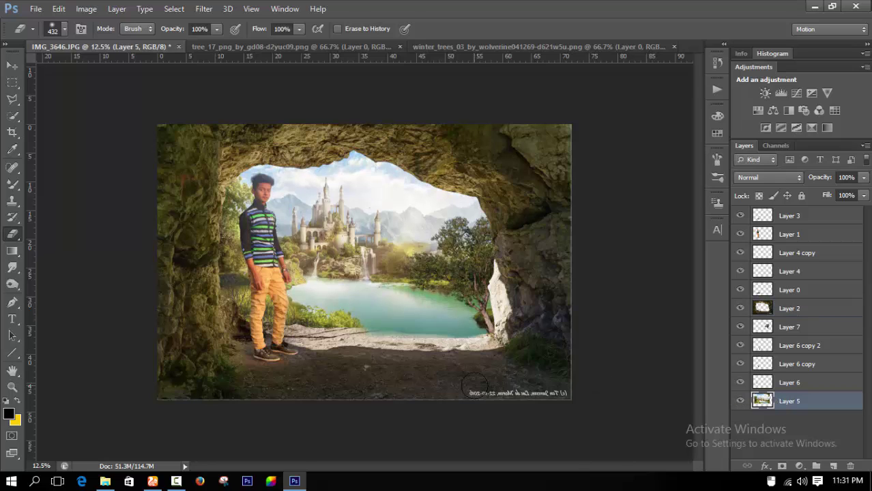
key("ctrl+shift+Down")
key("ctrl+shift+Down")
key("ctrl+shift+Down")
key("ctrl+shift+Down")
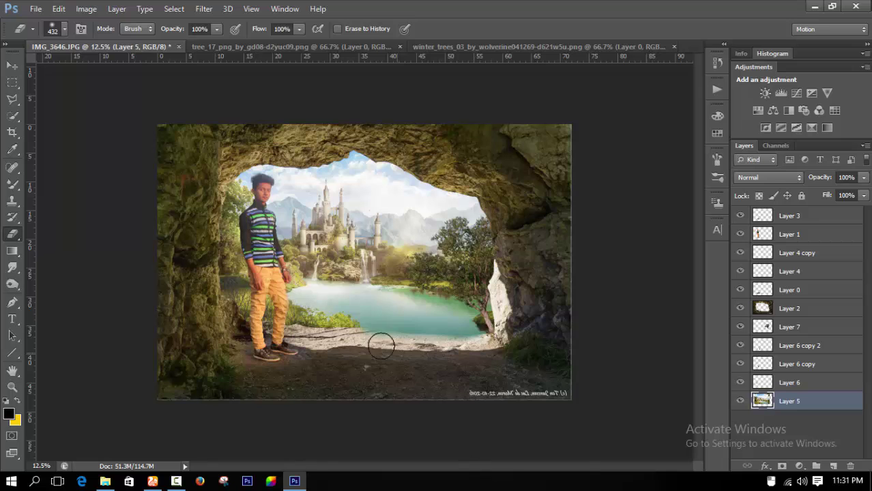
- Undo a stray erase across the lake and make Layer 2 active again
key("ctrl+plus")
key("ctrl+plus")
right_click(455, 153)
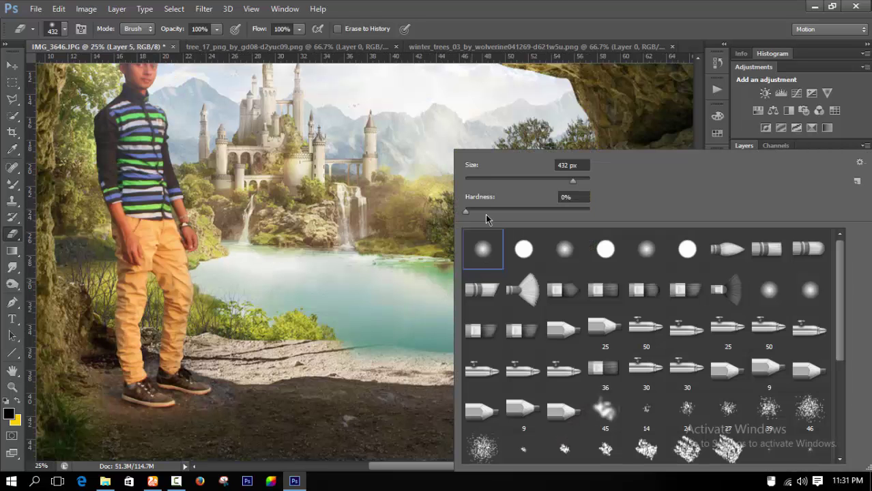
left_click_drag(389, 322, 423, 337)
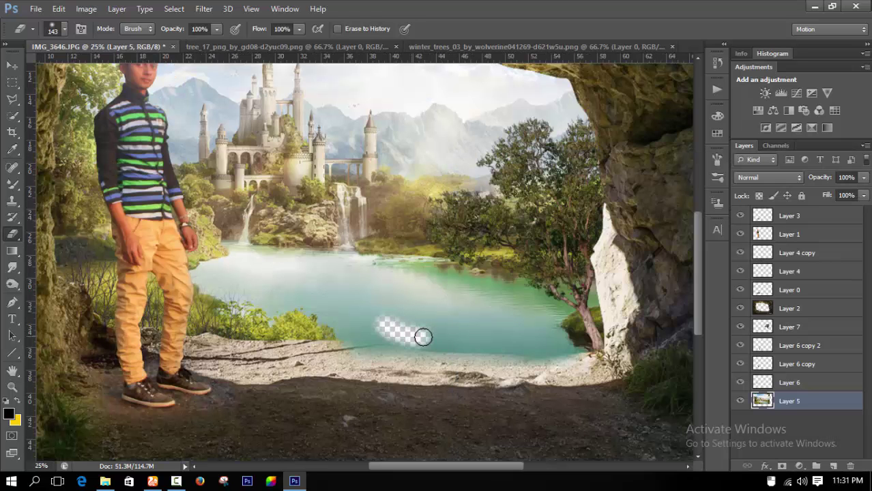
key("ctrl+z")
left_click(794, 309)
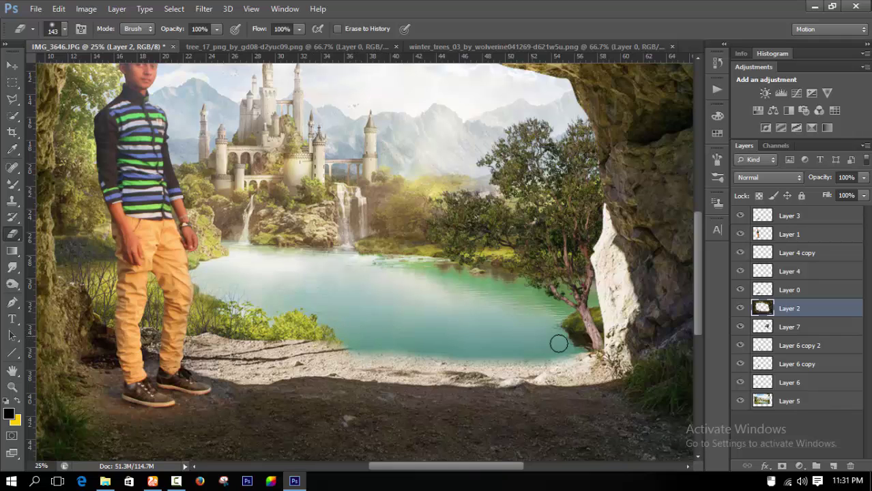
scroll(488, 341, "down", 1, "alt")
scroll(468, 340, "down", 3, "alt")
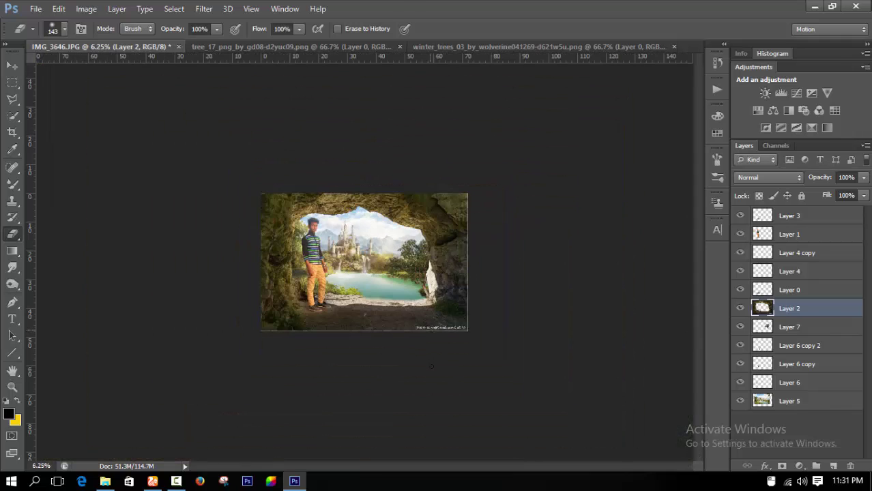
scroll(375, 321, "up", 1, "alt")
scroll(370, 382, "up", 1, "alt")
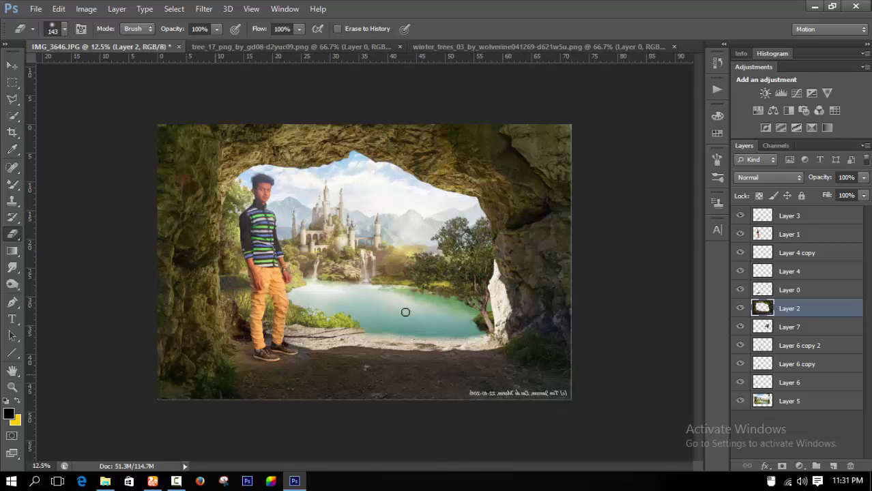
- Open the leafy green tree image from New folder on the E: drive
scroll(69, 198, "up", 1, "alt")
left_click(36, 8)
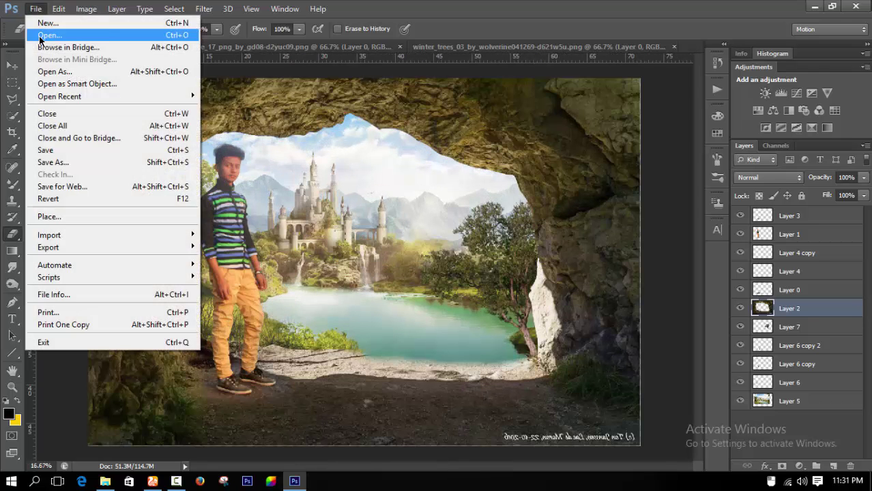
left_click(34, 37)
left_click(62, 187)
double_click(437, 164)
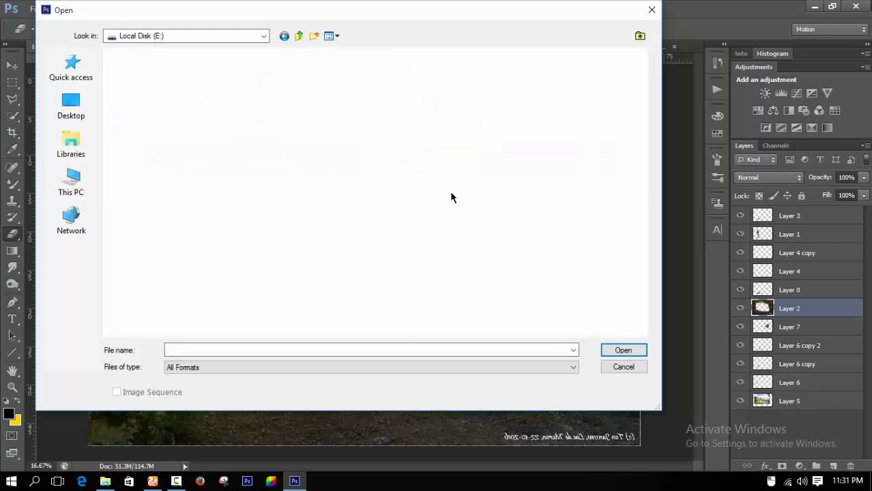
double_click(467, 204)
key("BackSpace")
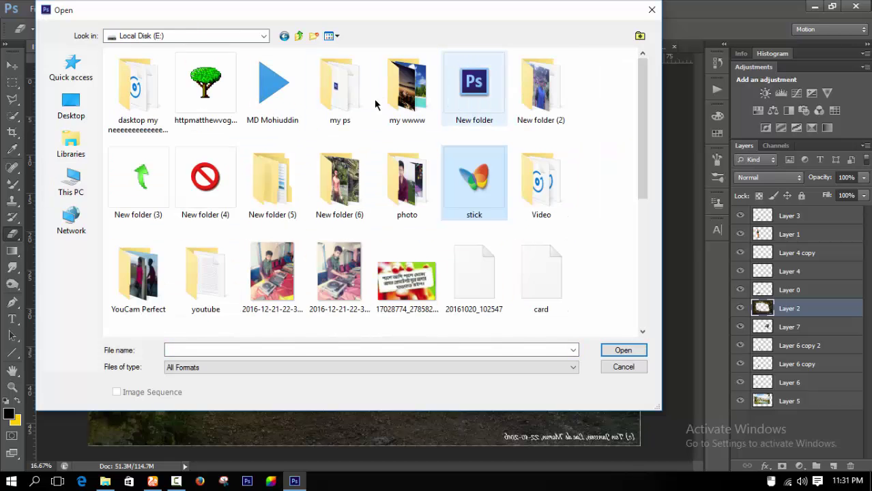
double_click(458, 97)
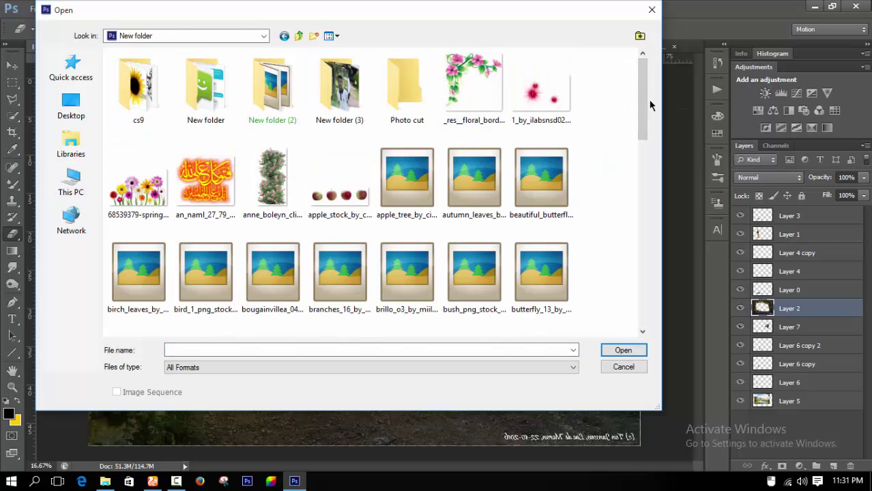
left_click_drag(641, 111, 639, 287)
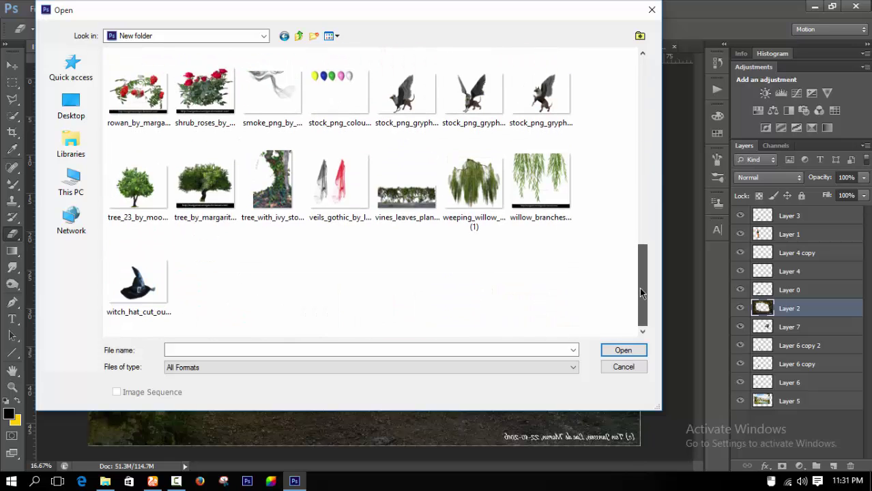
double_click(193, 200)
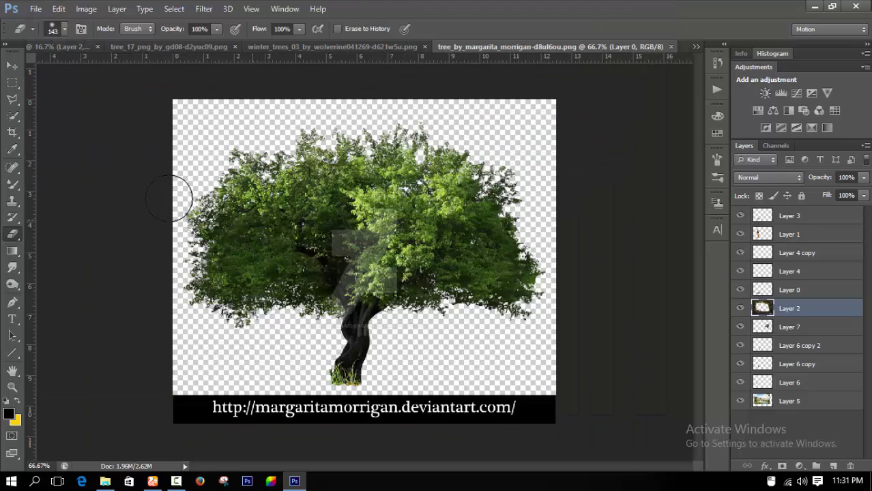
- Marquee-select the tree's upper foliage and return to the IMG_3646.JPG composite
left_click(13, 83)
left_click_drag(177, 115, 540, 212)
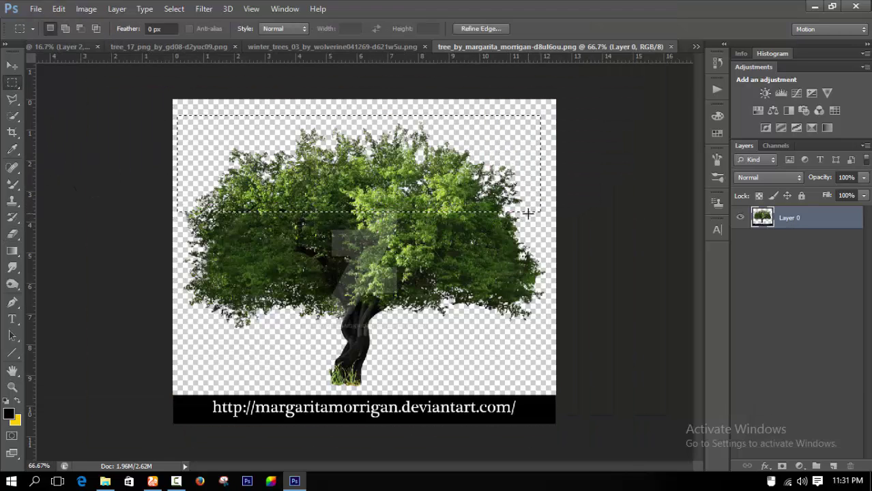
left_click(205, 47)
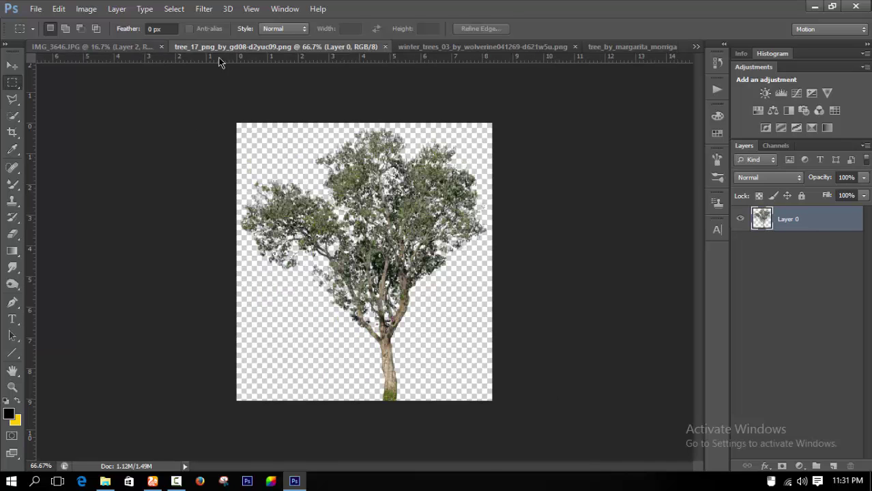
left_click(138, 47)
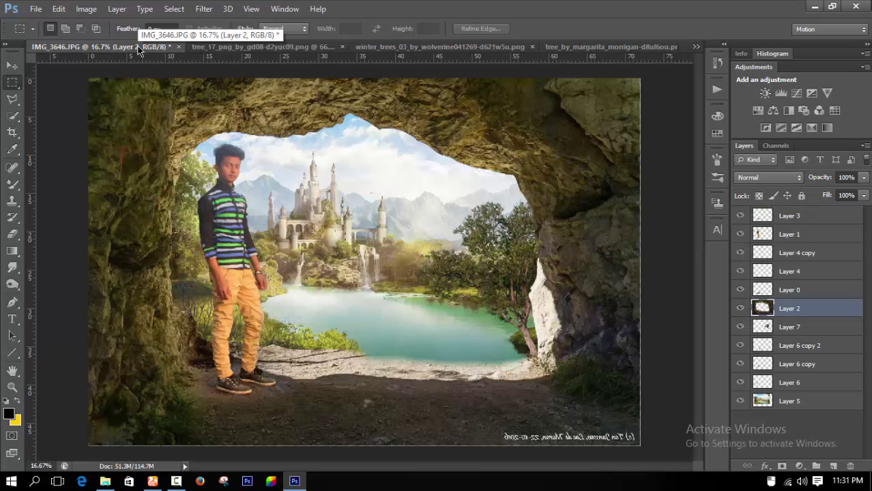
- Paste the foliage as a new layer and move it to the bottom-right of the cave floor
key("ctrl+v")
left_click(8, 65)
left_click_drag(360, 312, 421, 426)
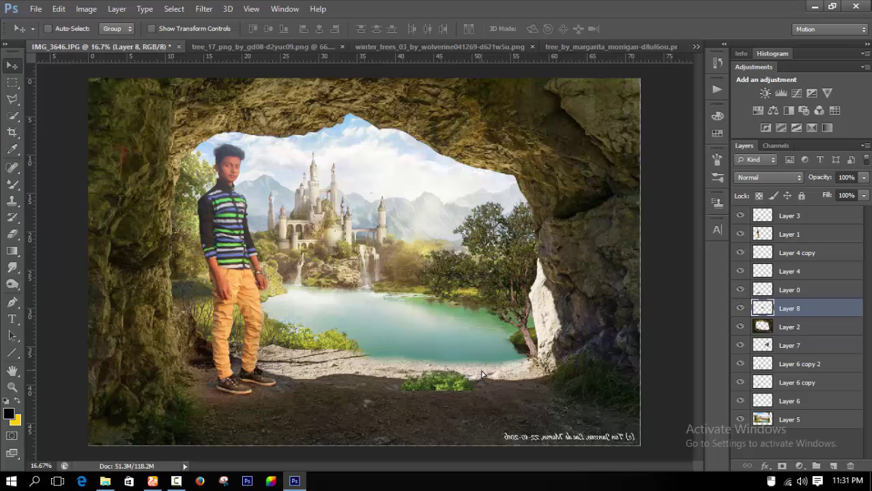
key("ctrl+t")
left_click_drag(394, 367, 194, 309)
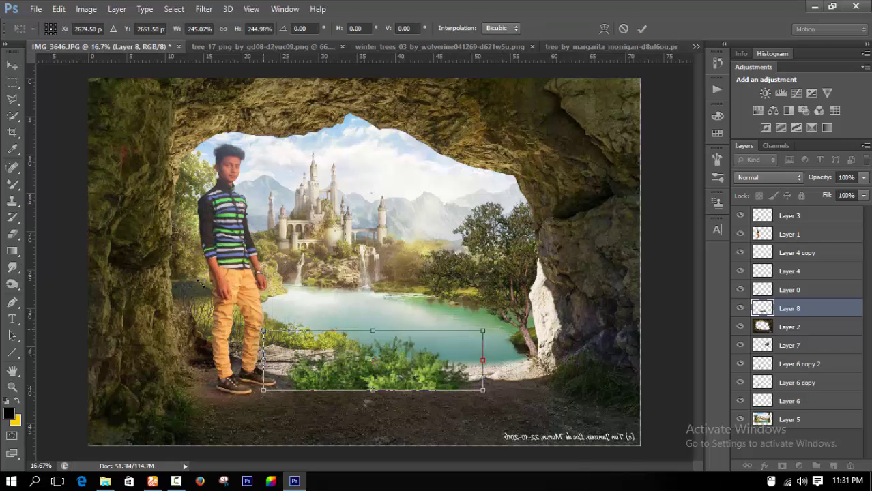
left_click_drag(429, 386, 435, 344)
key("Escape")
left_click_drag(430, 403, 637, 413)
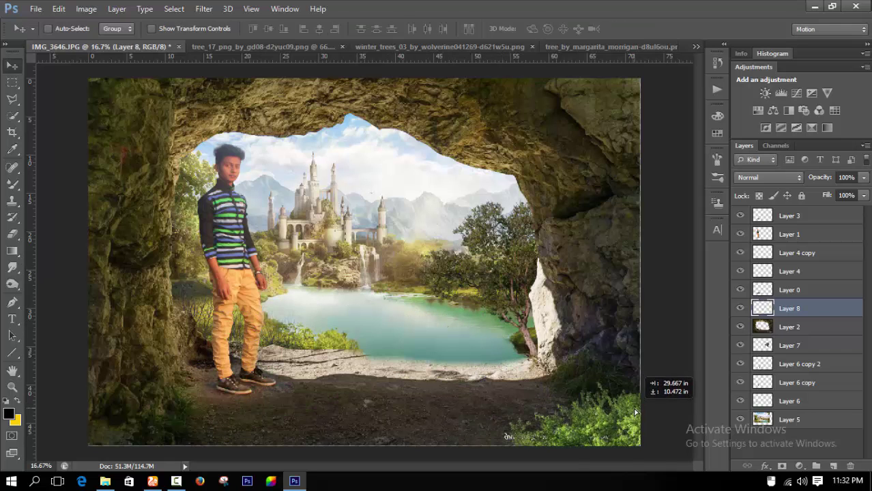
- Stretch the foliage taller, place Layer 8 below Layer 2 along the shore, then select Layer 2
key("ctrl+t")
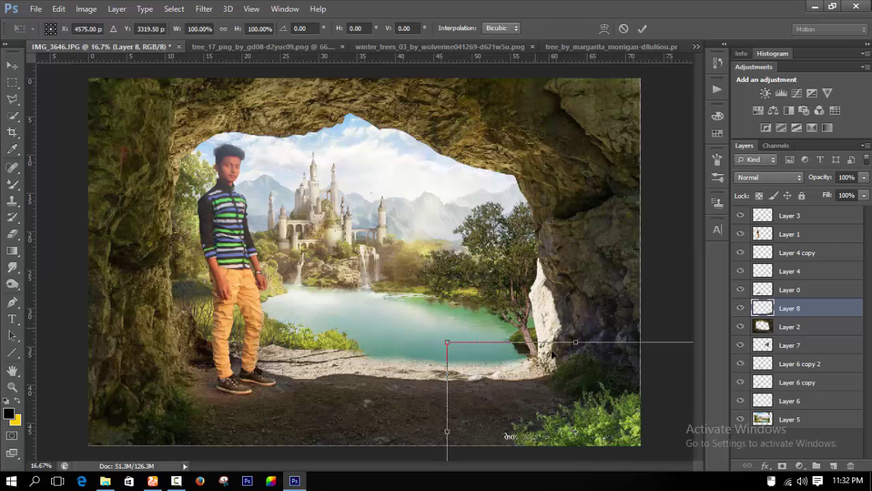
left_click_drag(575, 341, 576, 286)
key("Return")
left_click_drag(586, 355, 580, 391)
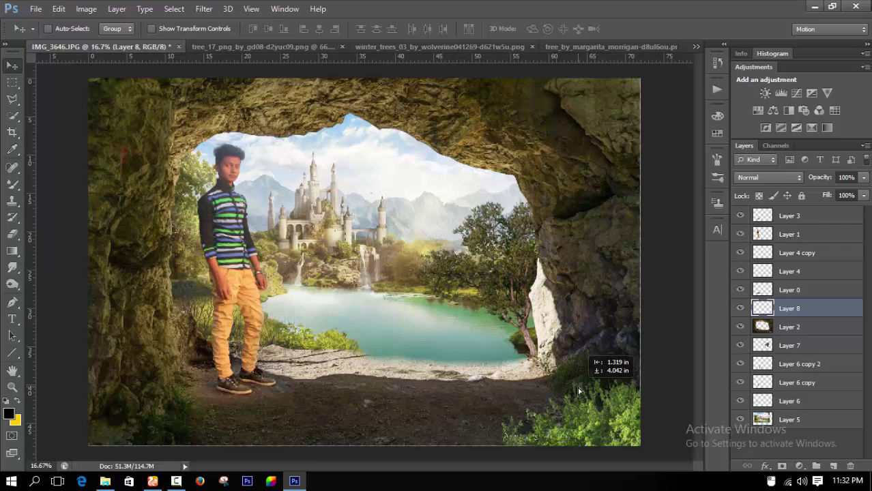
left_click_drag(786, 311, 784, 335)
mouse_move(547, 417)
left_mouse_down()
mouse_move(483, 315)
mouse_move(220, 339)
mouse_move(206, 330)
mouse_move(205, 339)
mouse_move(239, 339)
left_mouse_up()
left_click(805, 313)
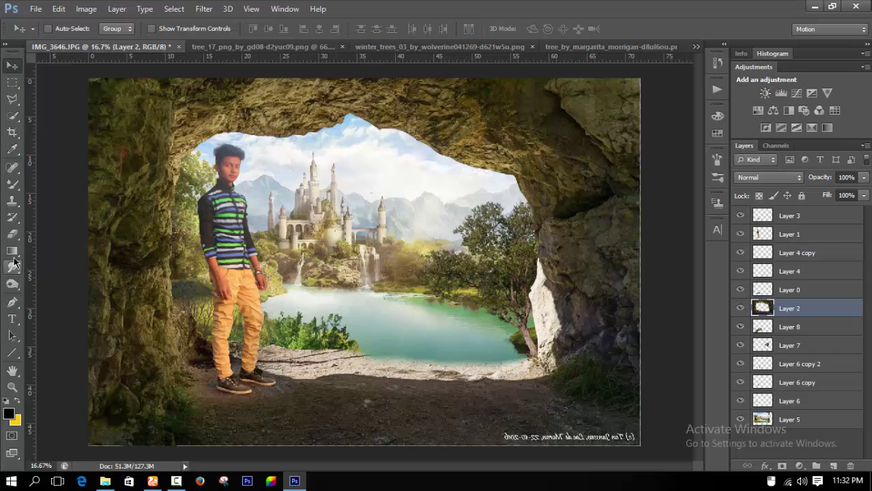
- Open the grass_08 image from New folder (3) and select its second grass plant
key("e")
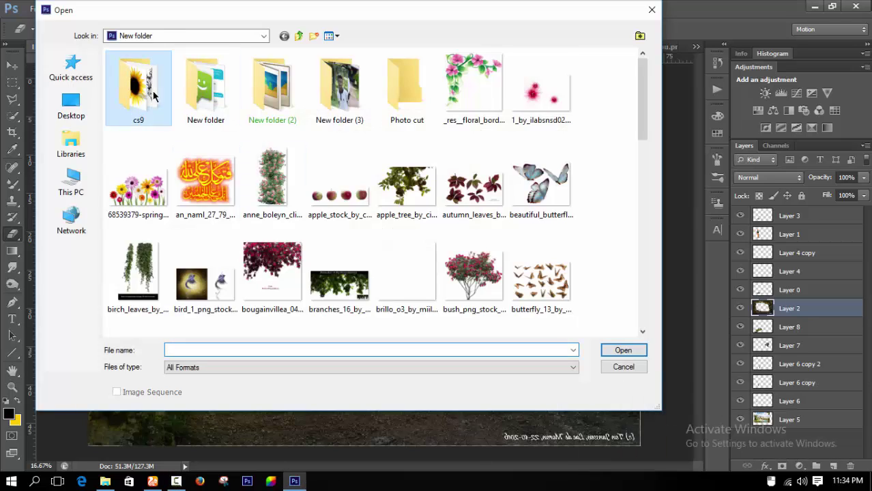
mouse_move(639, 120)
left_mouse_down()
mouse_move(630, 224)
mouse_move(637, 88)
mouse_move(638, 257)
left_mouse_up()
left_click(298, 35)
double_click(339, 86)
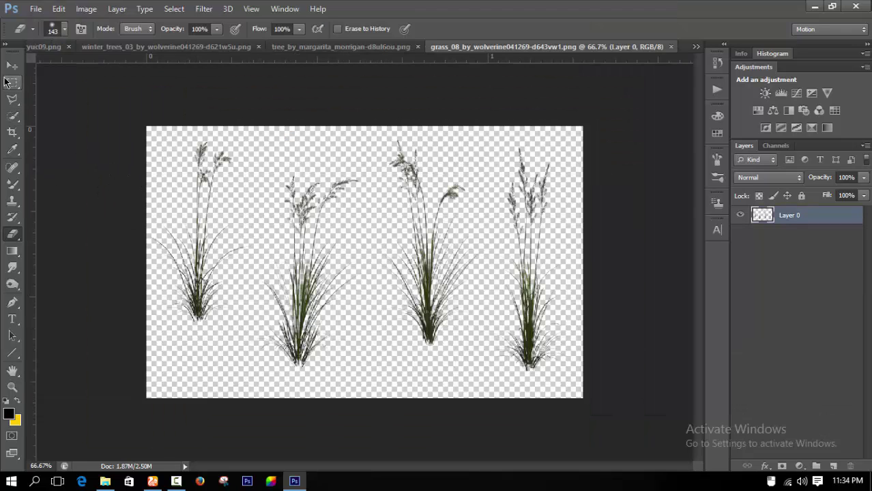
left_click(12, 82)
mouse_move(263, 159)
left_mouse_down()
mouse_move(367, 395)
mouse_move(341, 375)
left_mouse_up()
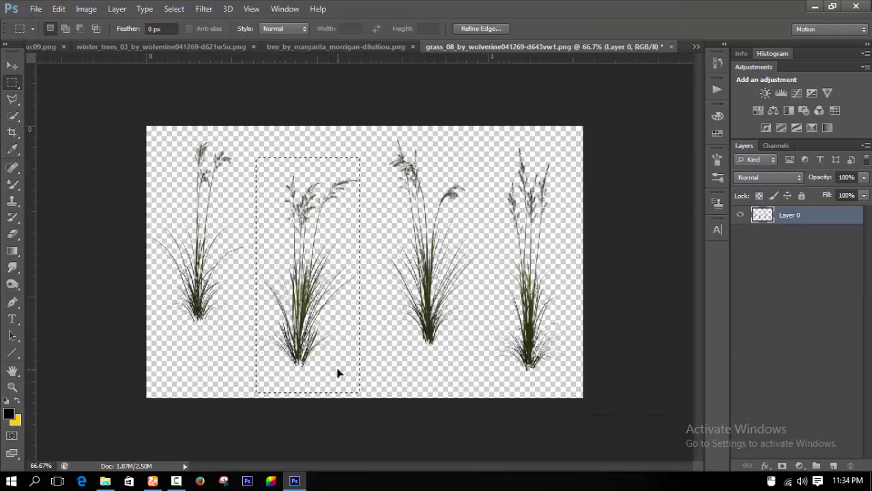
- Close the winter_trees and tree source tabs and return to the IMG_3646 composite
left_click(239, 48)
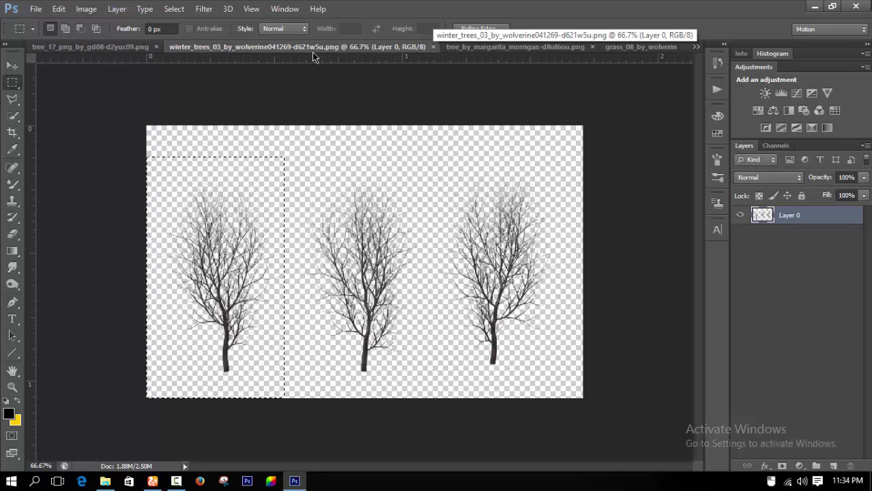
left_click(432, 47)
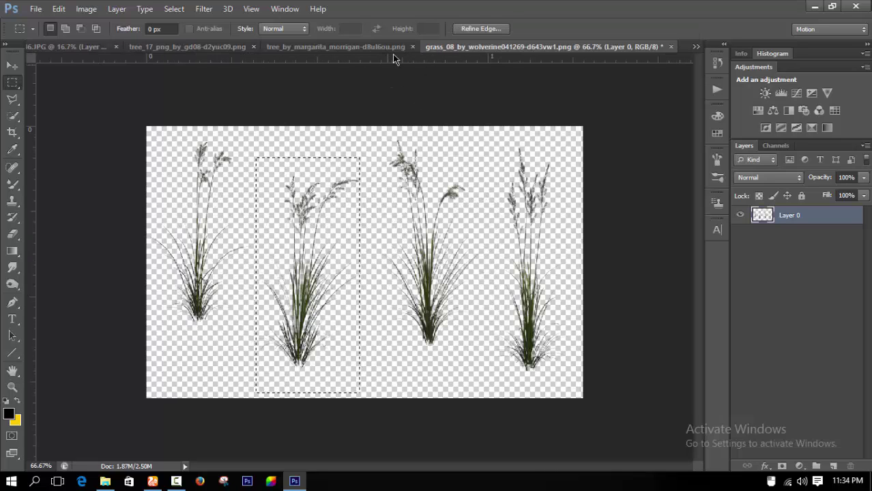
left_click(382, 47)
left_click(538, 47)
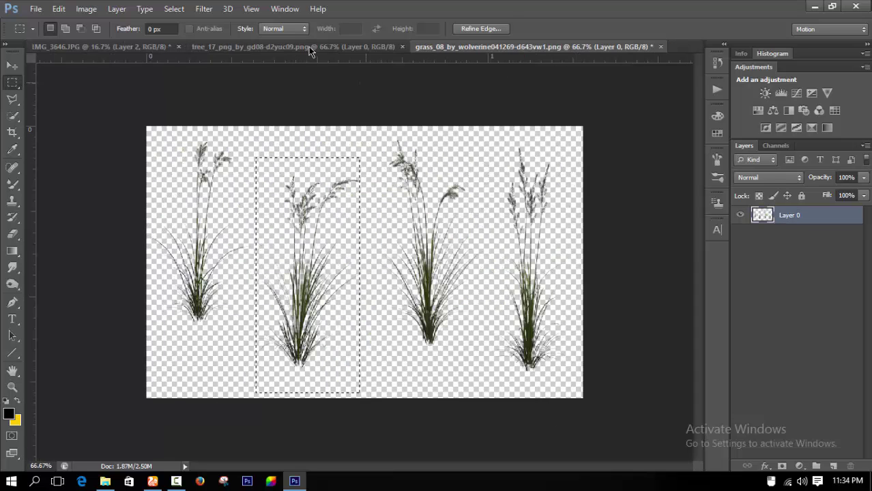
left_click(310, 48)
left_click(75, 47)
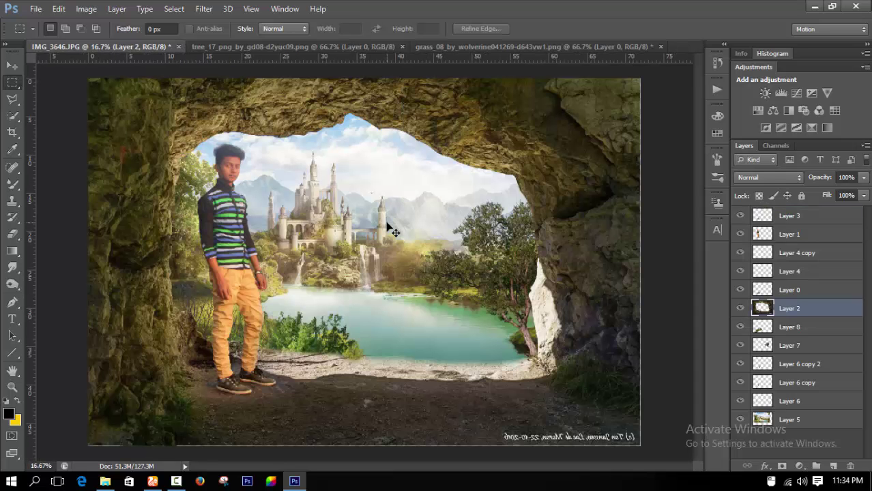
- Paste the grass clump, enlarge it, and place it beside the boy's legs
key("ctrl+v")
key("v")
mouse_move(466, 263)
left_mouse_down()
mouse_move(413, 361)
mouse_move(611, 367)
left_mouse_up()
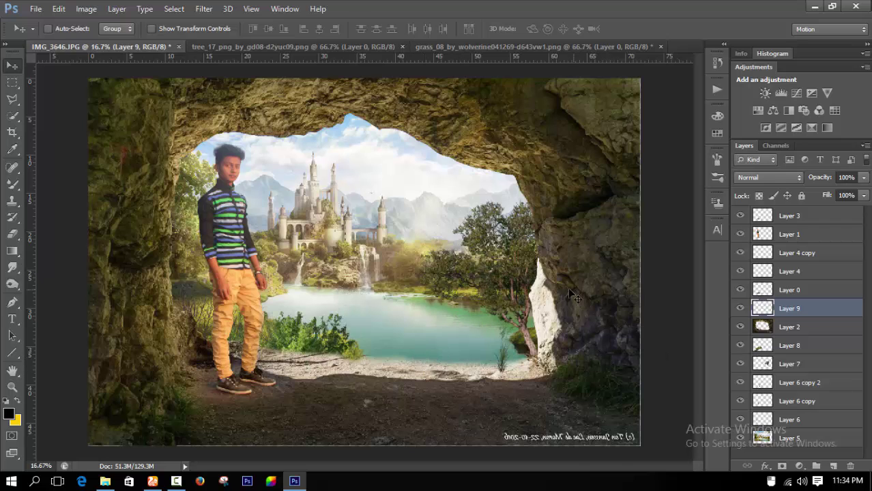
key("ctrl+t")
mouse_move(490, 325)
left_mouse_down()
mouse_move(482, 317)
mouse_move(479, 346)
left_mouse_up()
key("Return")
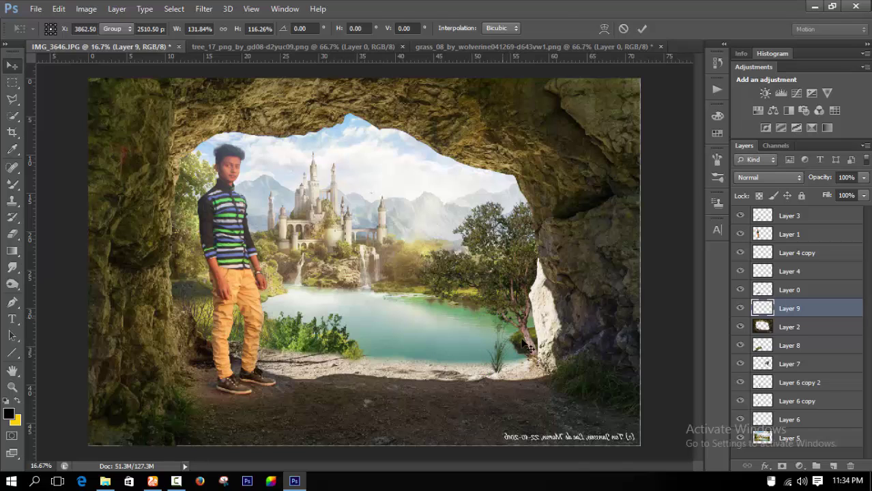
mouse_move(500, 321)
left_mouse_down()
mouse_move(362, 352)
mouse_move(224, 317)
mouse_move(224, 331)
left_mouse_up()
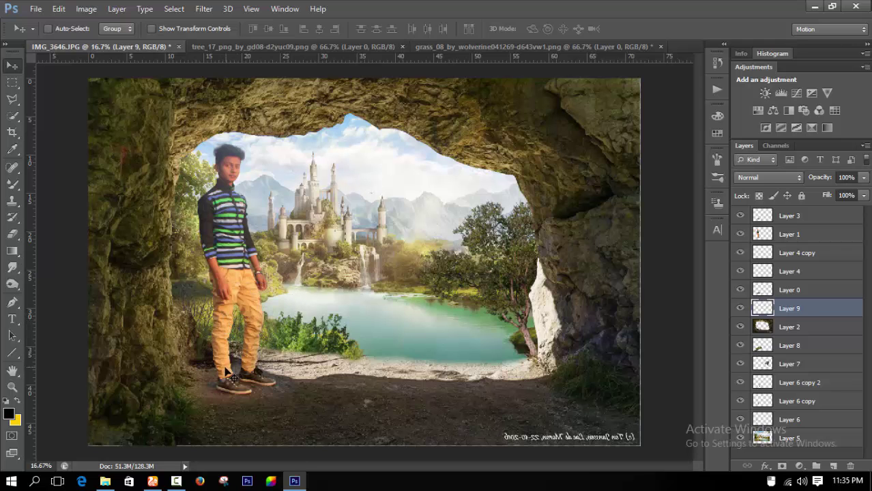
scroll(179, 361, "up", 2)
scroll(218, 349, "up", 2)
scroll(266, 341, "up", 1)
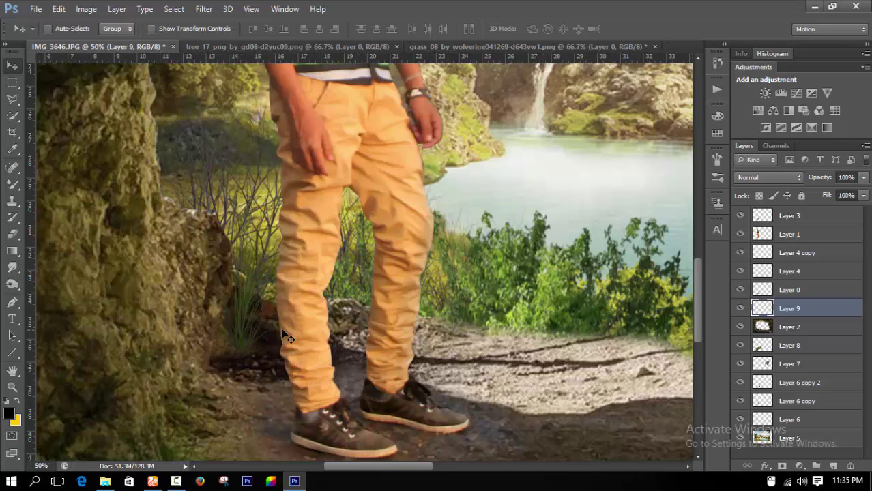
- Shift the grass hue to -28 and Alt-drag a copy to the right
key("ctrl+u")
left_click_drag(719, 136, 705, 136)
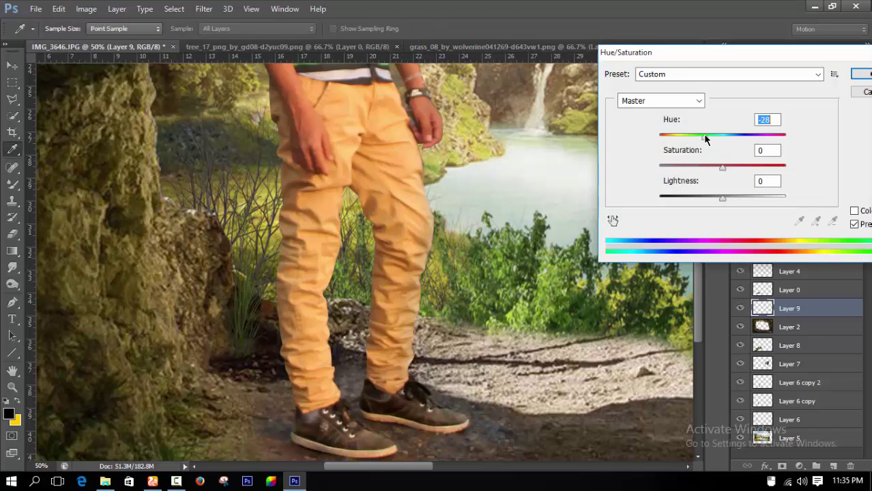
left_click(862, 75)
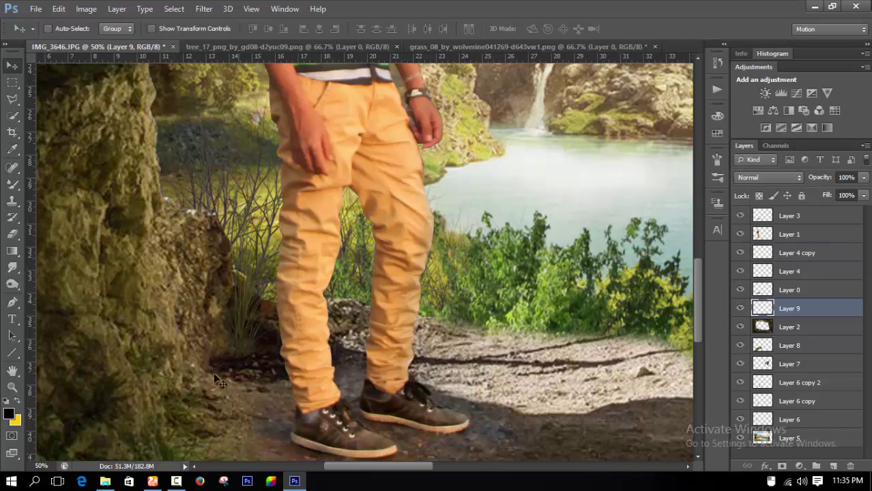
left_click(10, 235)
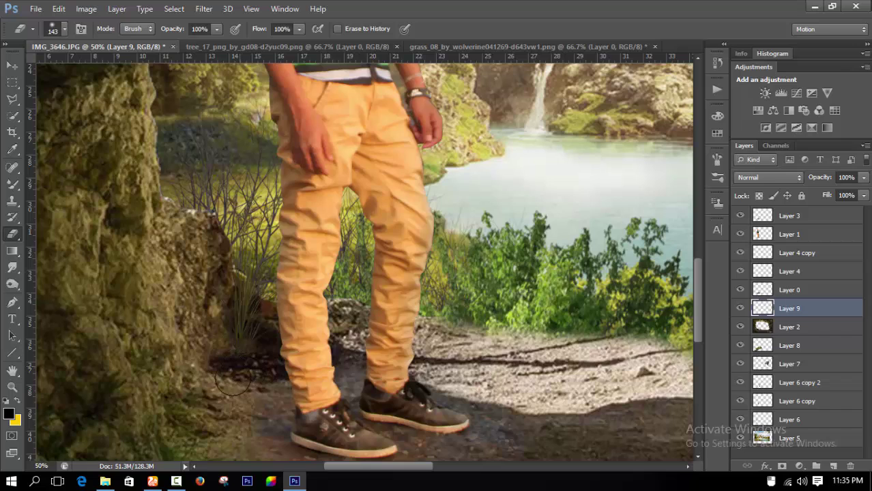
left_click(11, 65)
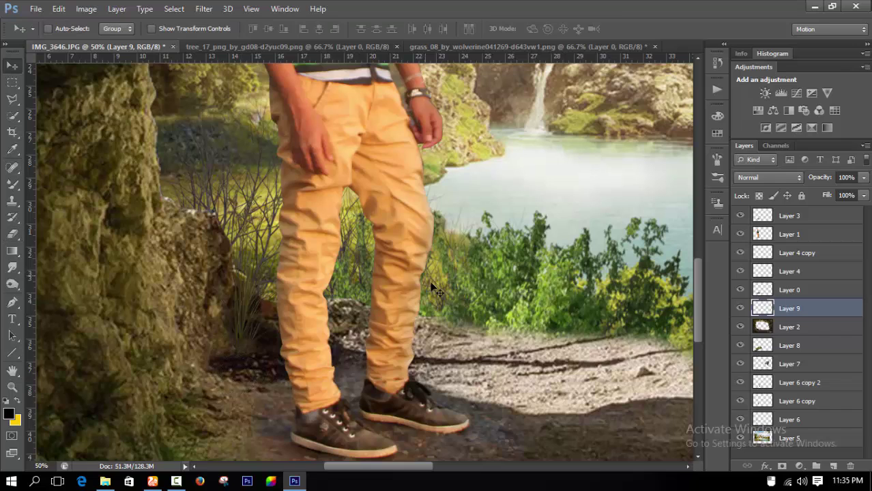
mouse_move(434, 289)
left_mouse_down()
mouse_move(491, 321)
mouse_move(565, 326)
left_mouse_up()
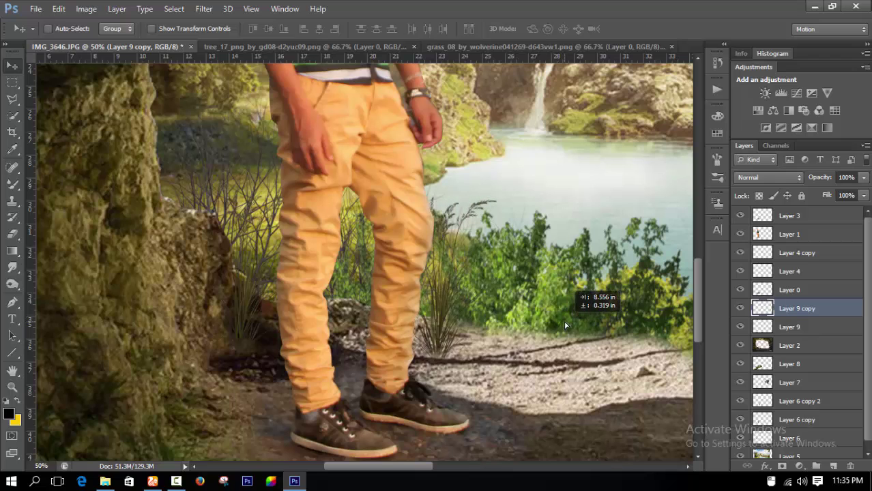
- Slide the grass copy left among the shrubs and erase its base against the ground
left_click_drag(565, 326, 539, 326)
scroll(542, 328, "right", 3)
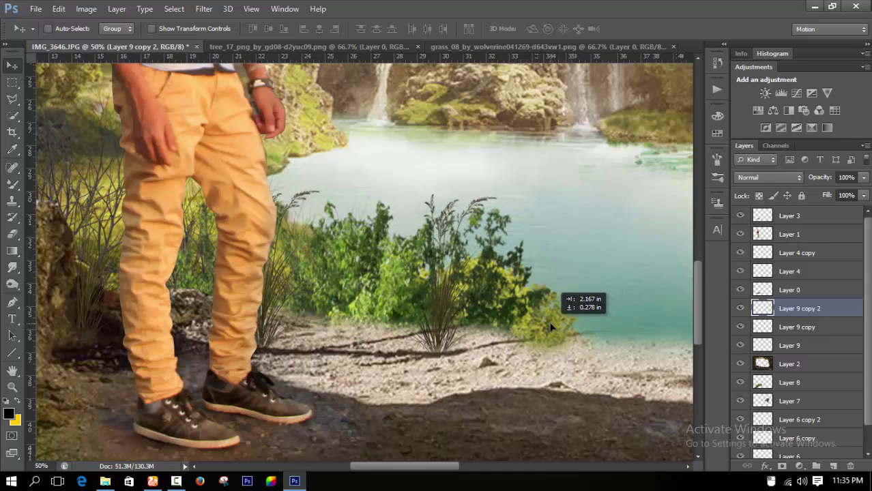
left_click(13, 235)
right_click(460, 231)
key("Return")
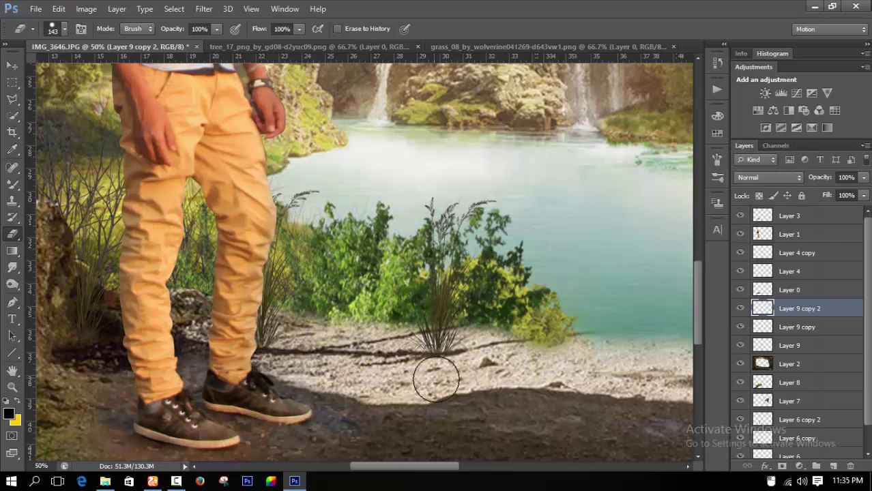
scroll(423, 396, "down", 2)
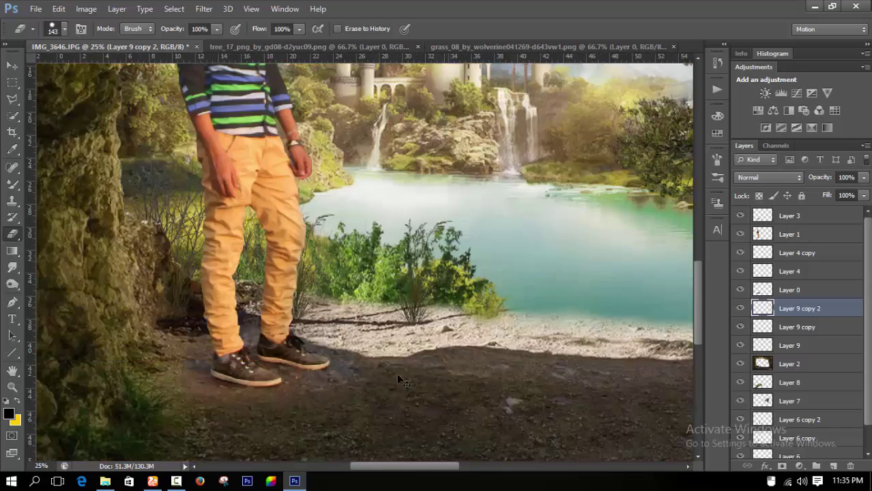
scroll(396, 373, "down", 3)
scroll(290, 318, "up", 1)
scroll(145, 308, "up", 1)
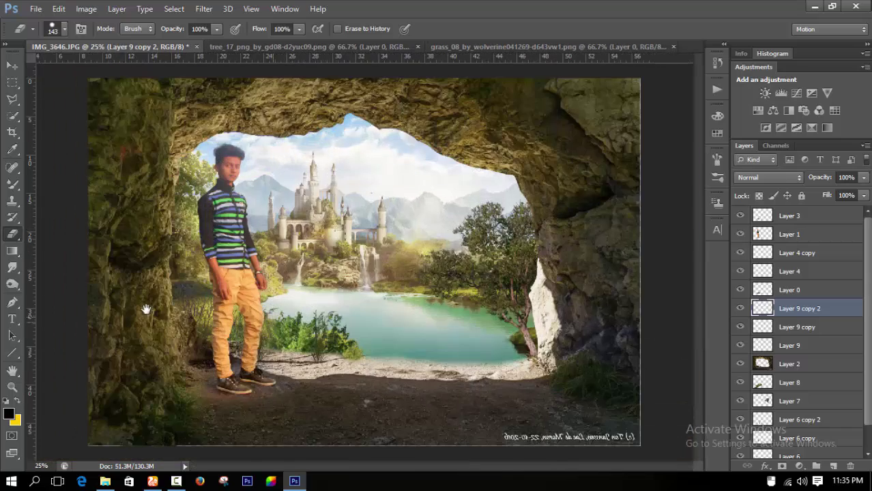
scroll(101, 273, "up", 1)
left_click(13, 66)
- Duplicate the grass clump onto the cave floor and enlarge the new copy
key("j")
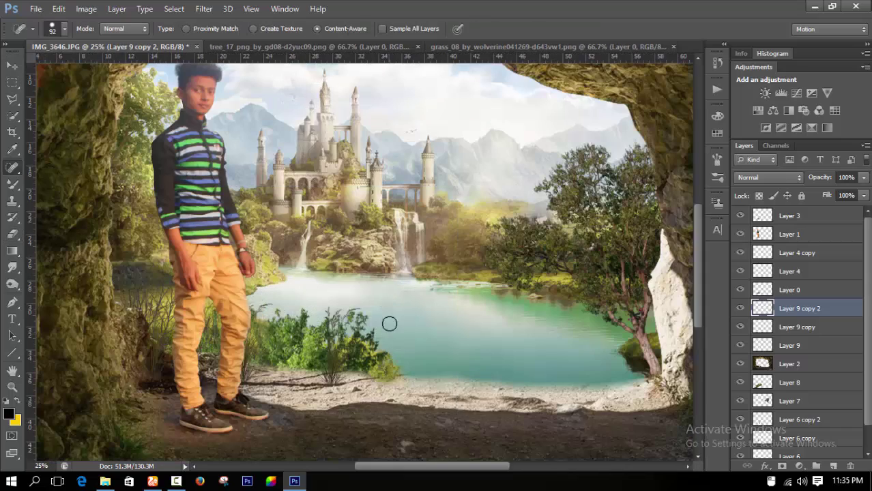
left_click(13, 66)
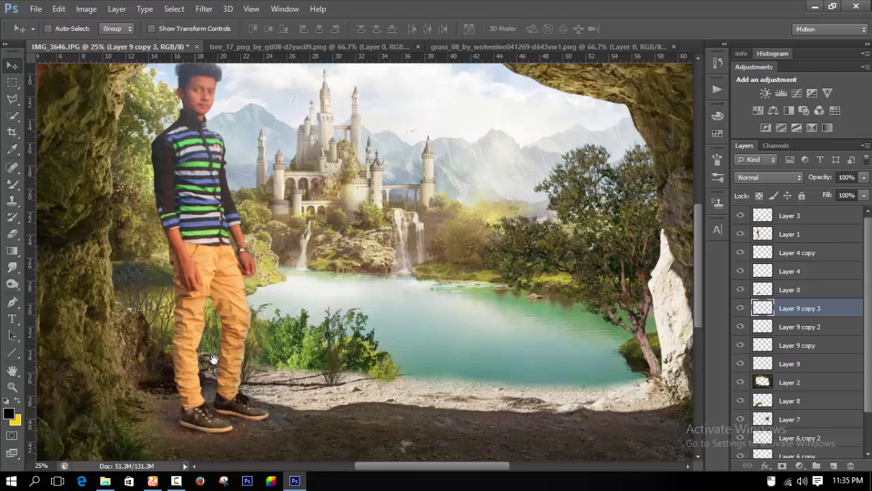
mouse_move(204, 361)
left_mouse_down()
mouse_move(212, 277)
mouse_move(227, 309)
left_mouse_up()
key("ctrl+t")
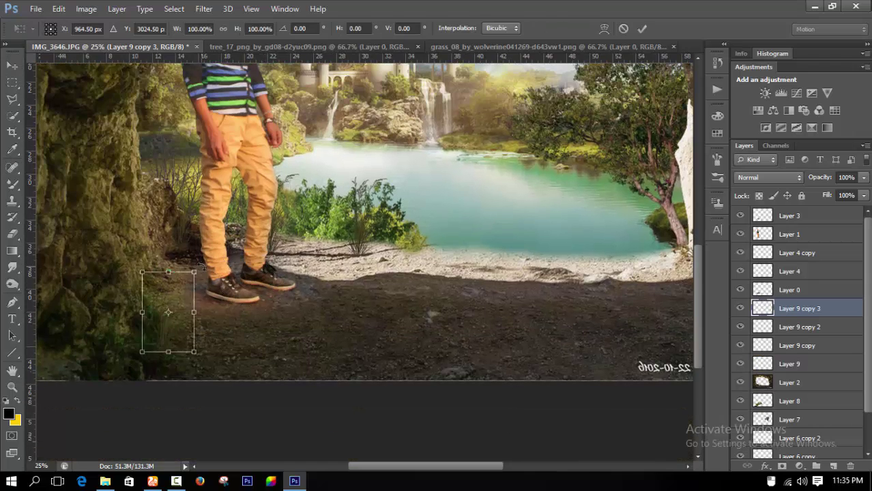
mouse_move(204, 265)
left_mouse_down()
mouse_move(220, 247)
mouse_move(241, 281)
left_mouse_up()
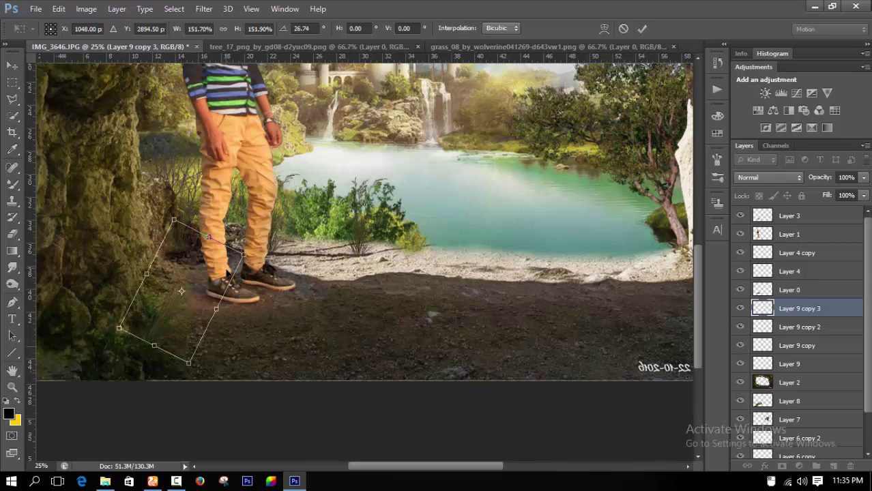
key("Return")
- Raise the copy in the layer stack, flip it horizontally, and lean it along the rock
left_click_drag(800, 309, 800, 216)
left_click_drag(217, 256, 301, 287)
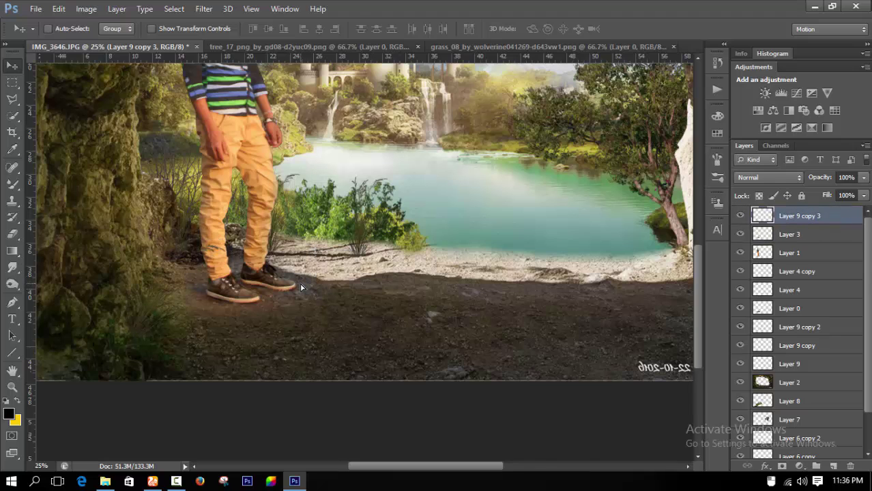
key("ctrl+t")
left_click_drag(372, 263, 367, 236)
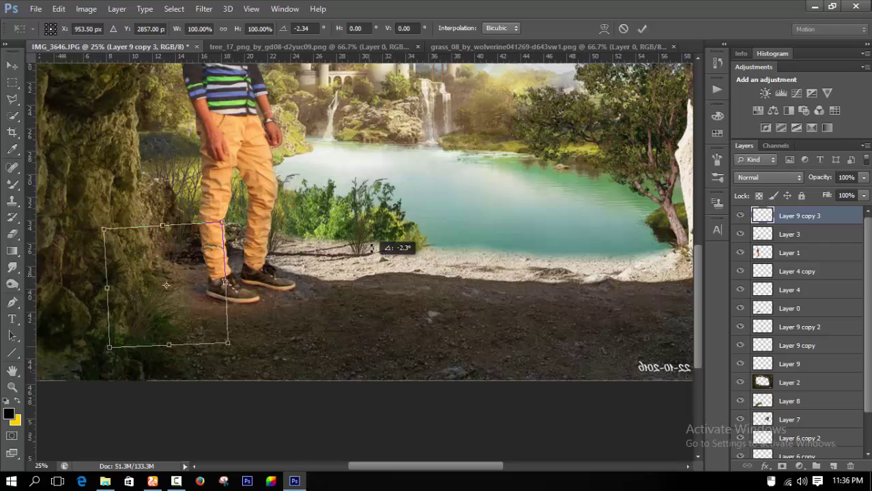
right_click(202, 281)
left_click(240, 251)
left_click_drag(260, 300, 392, 344)
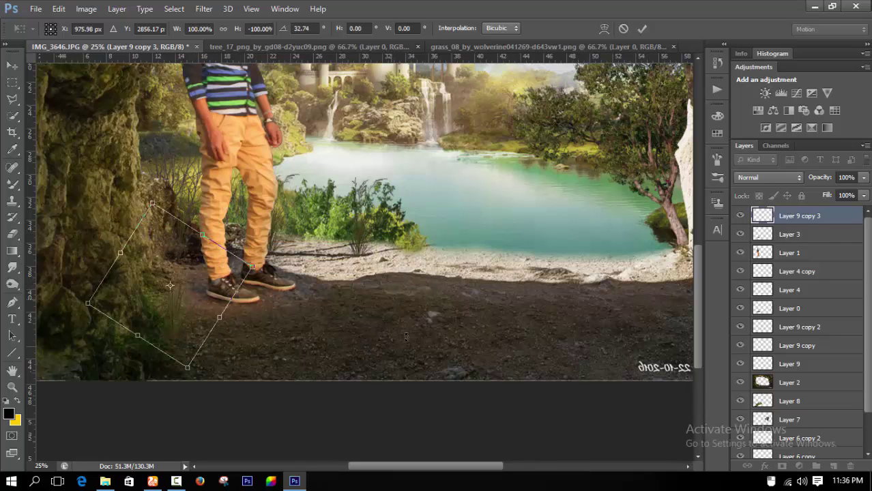
left_click_drag(177, 298, 183, 292)
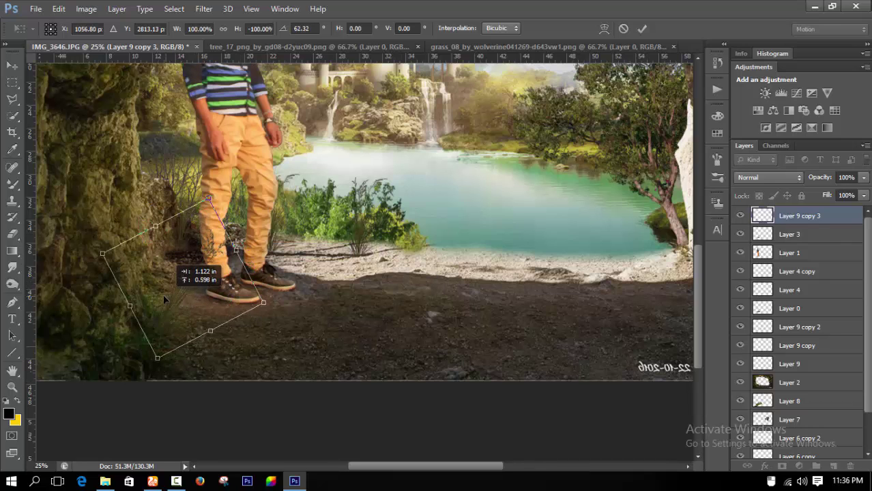
key("Return")
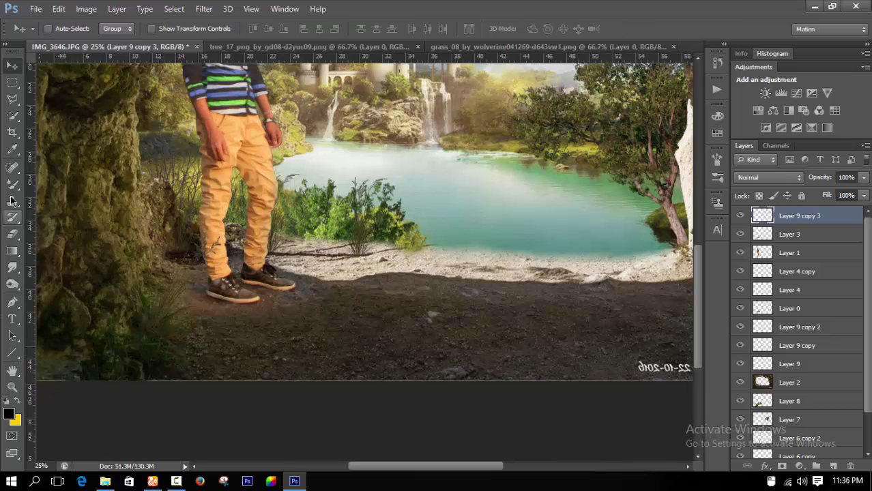
- Review the scene at several zoom levels, then bring up the grass_08 document
key("e")
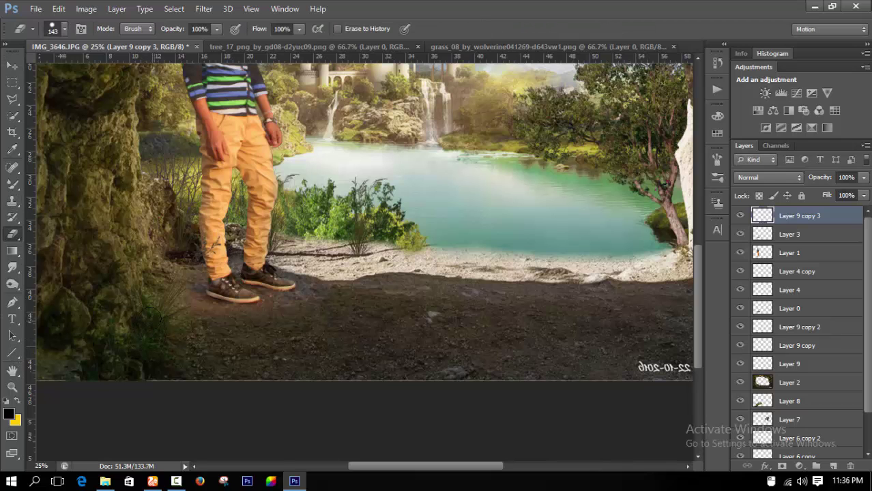
key("ctrl+minus")
key("ctrl+minus")
key("ctrl+minus")
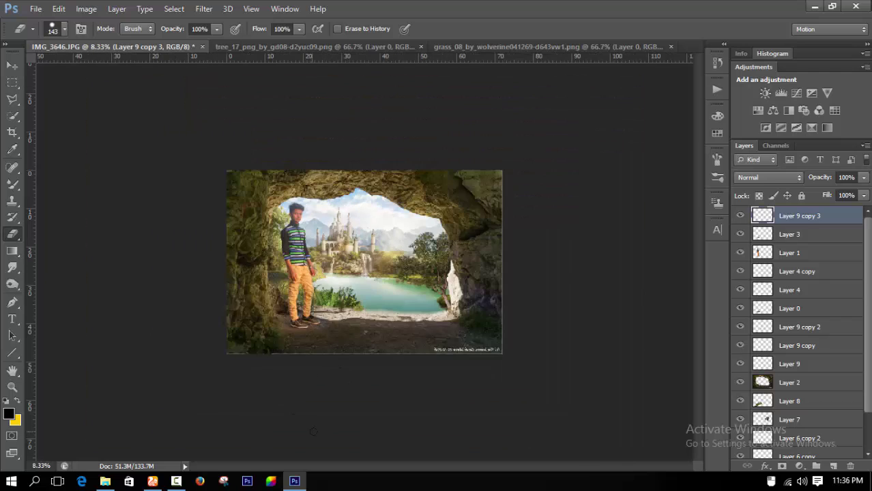
key("ctrl+plus")
key("ctrl+plus")
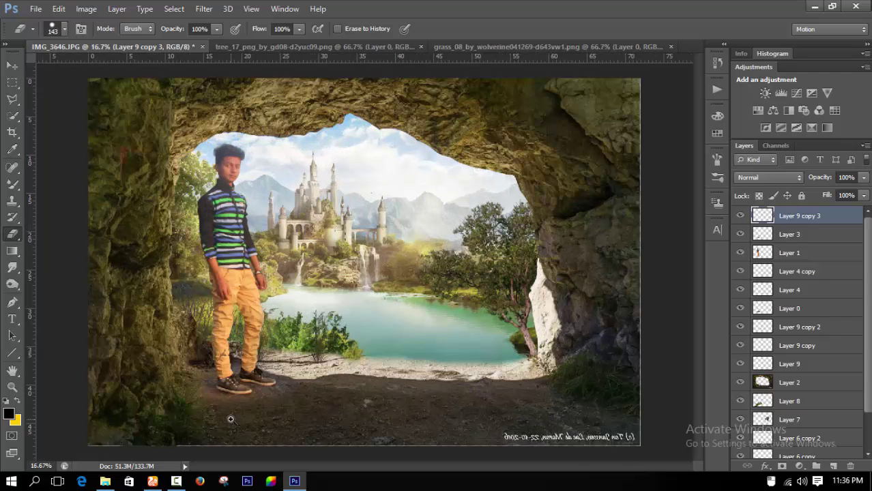
scroll(231, 419, "up", 1)
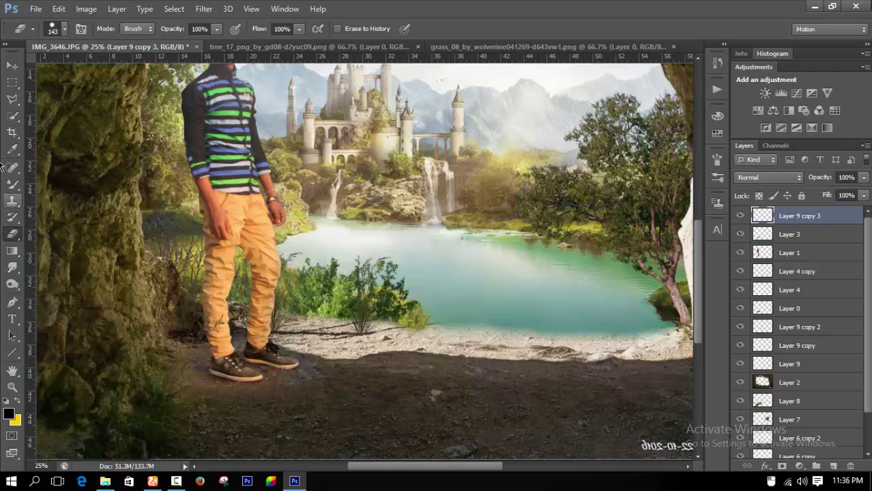
left_click(11, 65)
key("ctrl+minus")
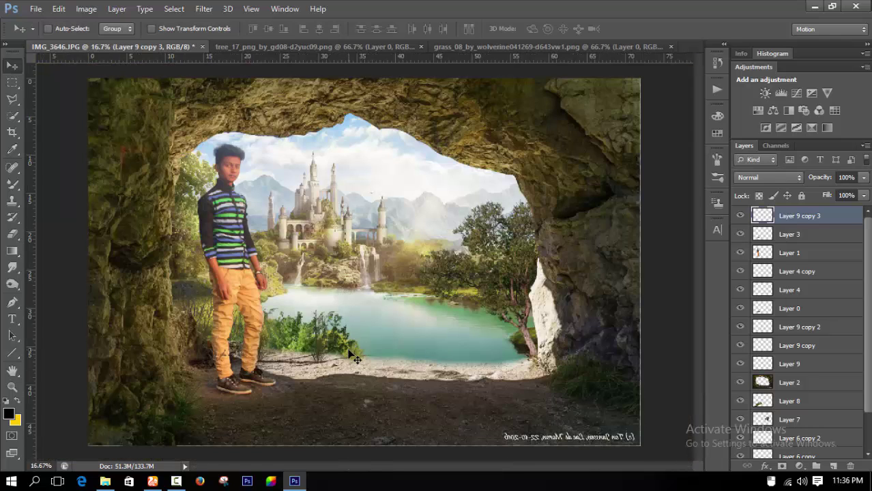
key("ctrl+minus")
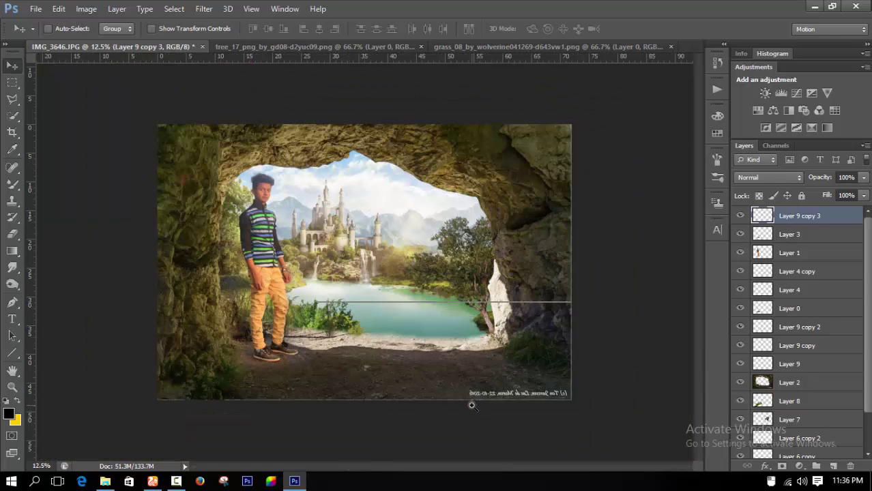
key("ctrl+plus")
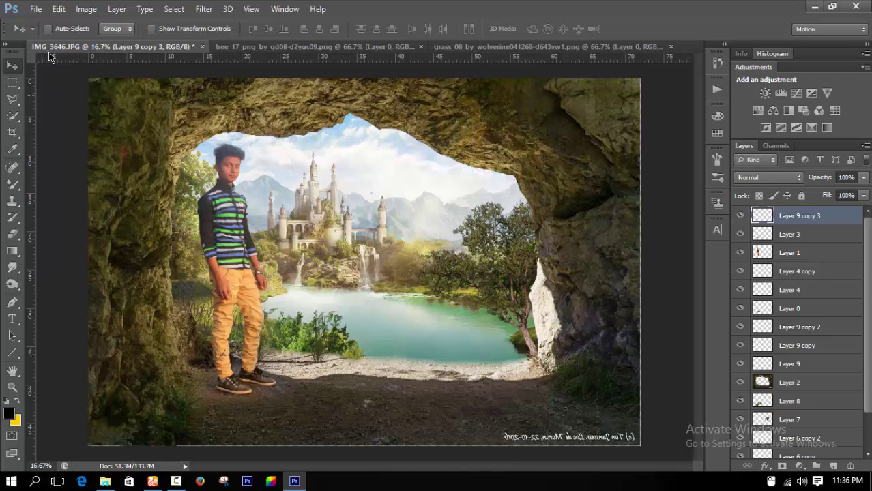
left_click(601, 46)
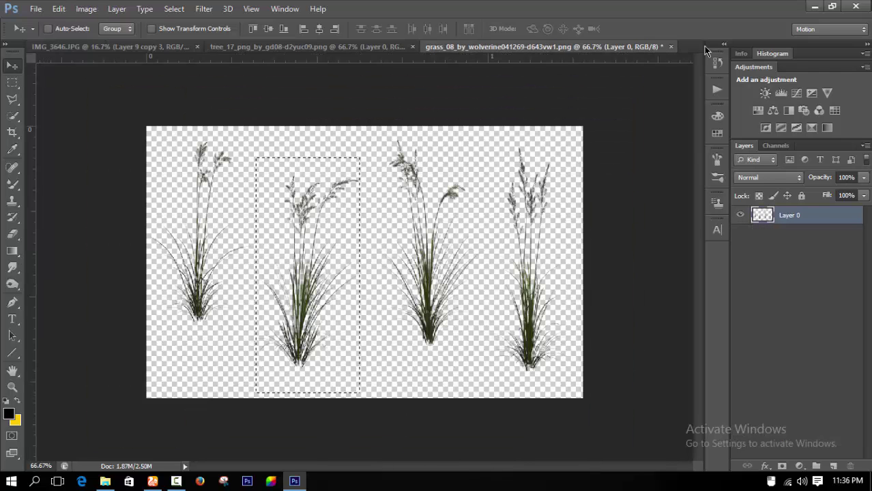
- Close grass_08 without saving, then bring up the Open dialog
left_click(670, 47)
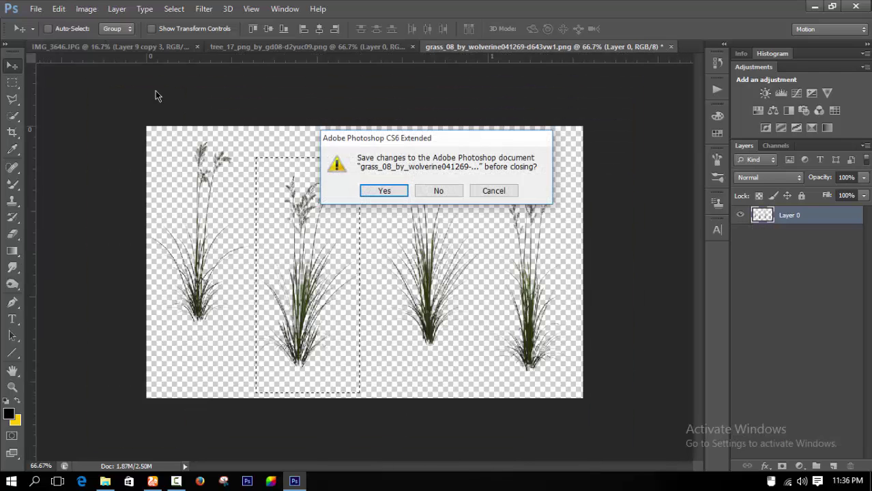
left_click(444, 189)
left_click(37, 9)
left_click(48, 33)
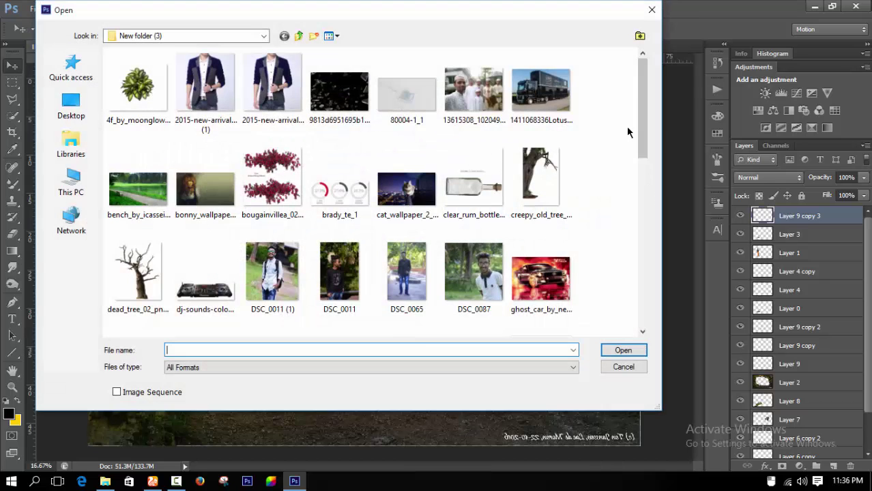
- Browse the folders, checking New folder (2), to locate the flower images
left_click_drag(640, 129, 616, 293)
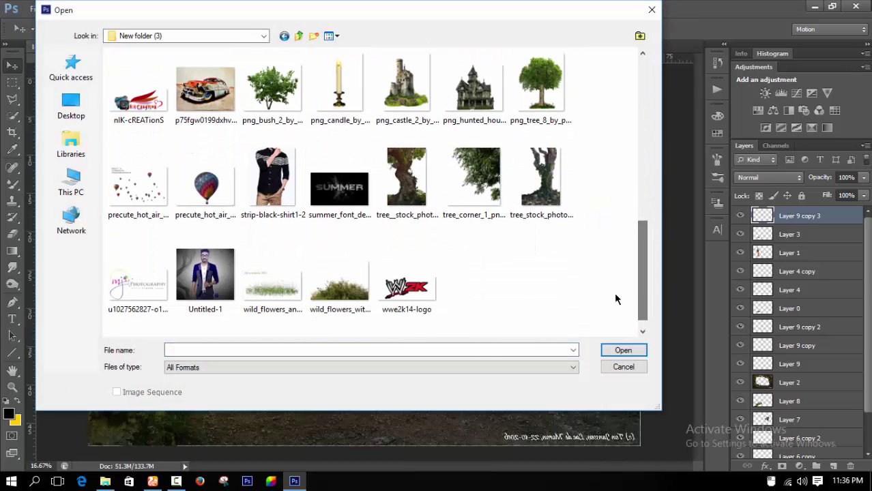
key("BackSpace")
left_click_drag(629, 133, 627, 288)
scroll(372, 122, "up", 10)
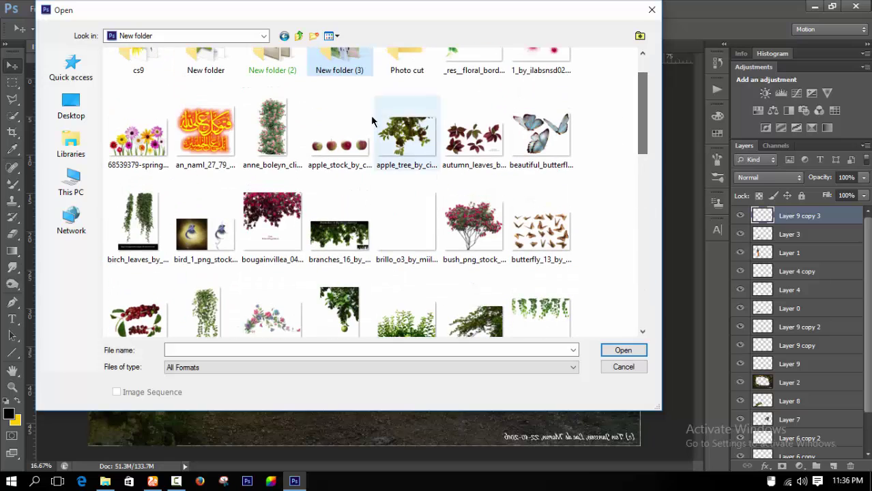
double_click(290, 65)
key("BackSpace")
mouse_move(641, 95)
left_mouse_down()
mouse_move(643, 301)
mouse_move(642, 99)
left_mouse_up()
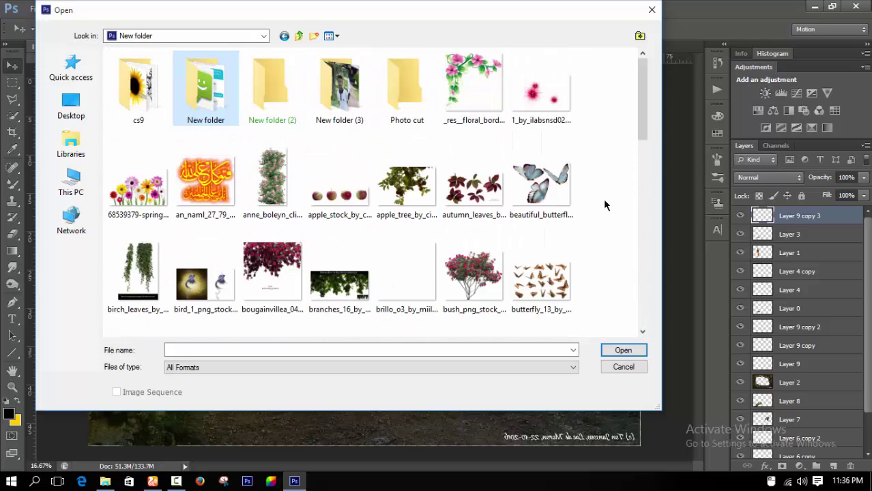
double_click(278, 95)
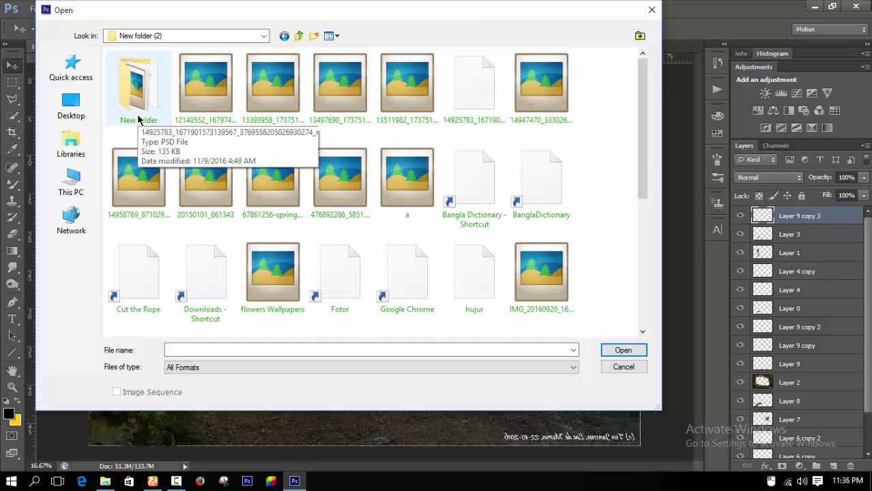
key("BackSpace")
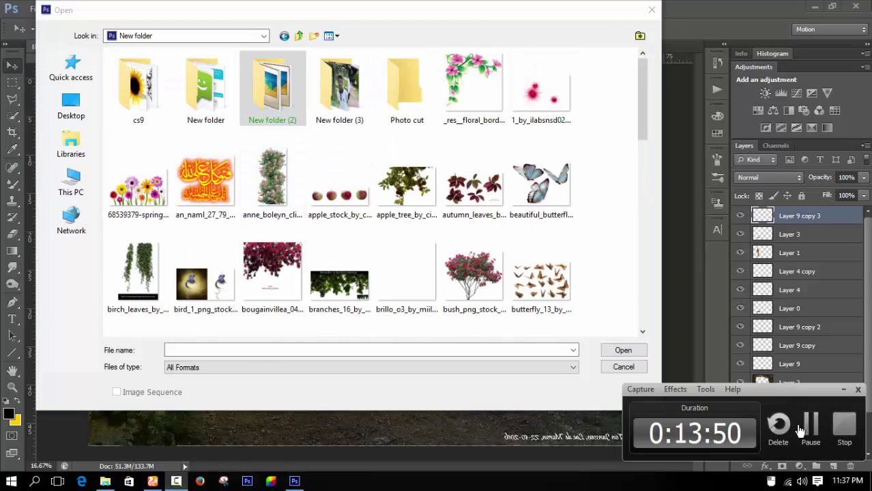
- Open wild_flowers_with_grass_2 and wild_flowers_and_grass_weeds together from New folder (3)
double_click(339, 89)
scroll(367, 273, "down", 10)
left_click(367, 330)
left_click(296, 287, "ctrl")
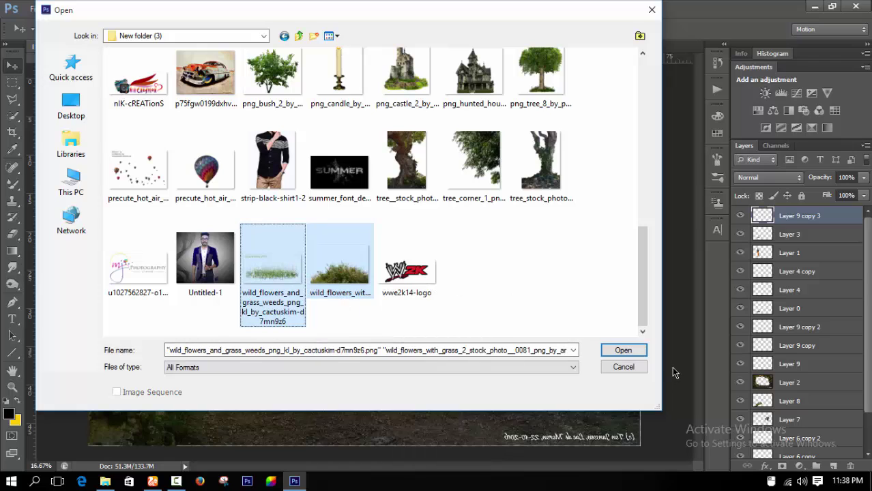
left_click(637, 353)
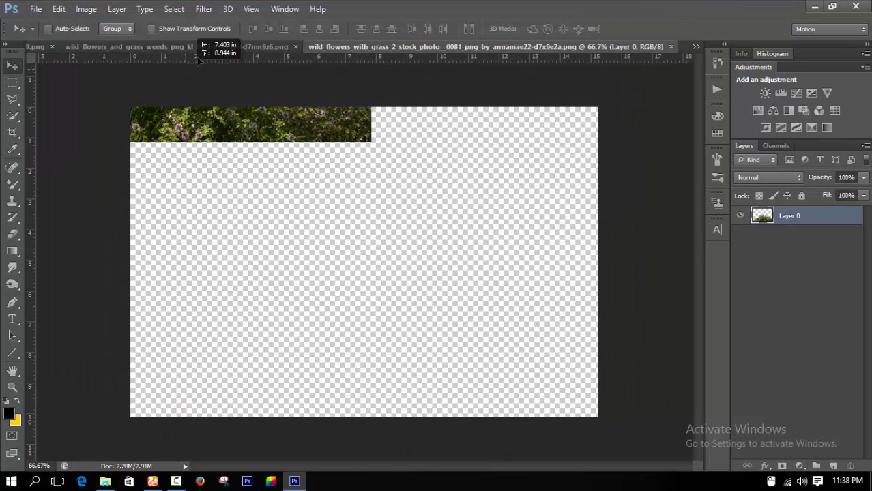
- Paste the flowering bush into the tree document, then close it without saving
left_click(172, 48)
left_click(67, 49)
key("ctrl+v")
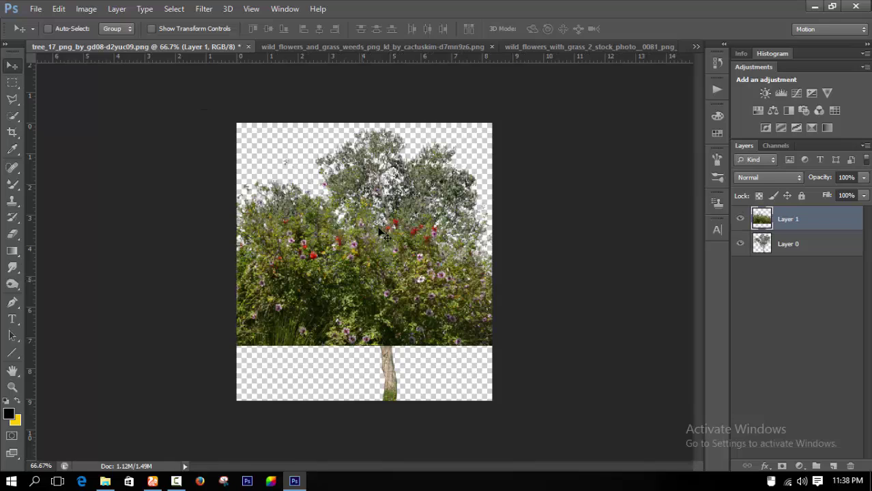
left_click(247, 46)
left_click(440, 197)
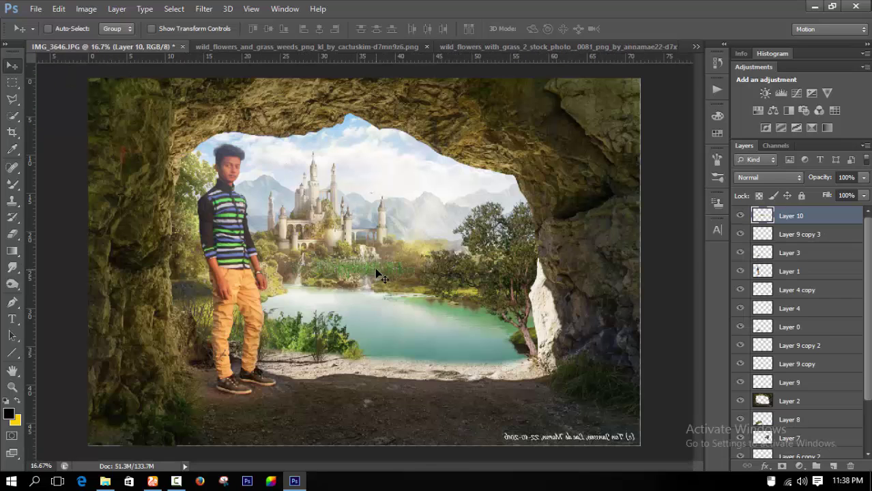
- Bring the flower grass into the cave composite, rotated and scaled onto the shore
mouse_move(176, 121)
left_mouse_down()
mouse_move(476, 368)
mouse_move(394, 363)
left_mouse_up()
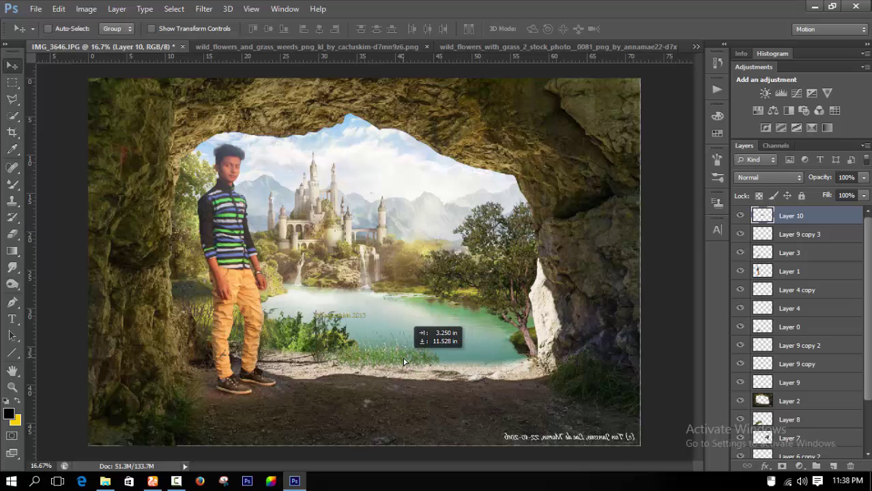
key("ctrl+t")
left_click_drag(483, 252, 486, 316)
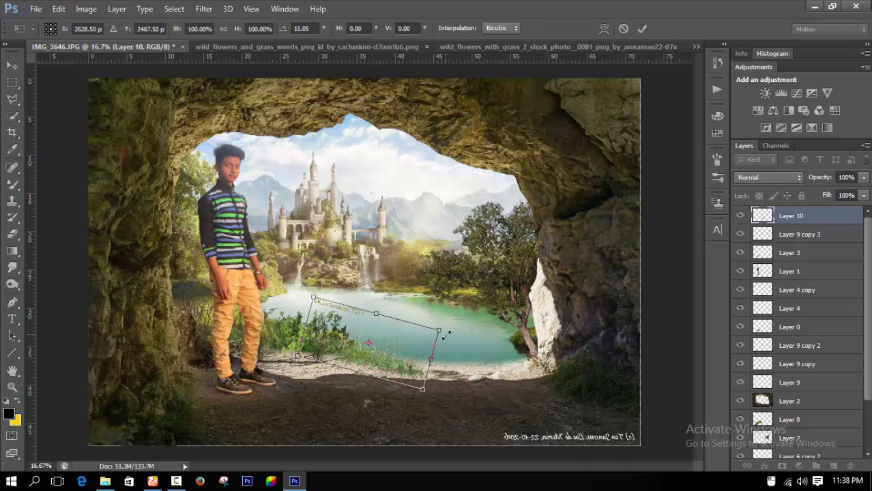
left_click_drag(382, 342, 321, 333)
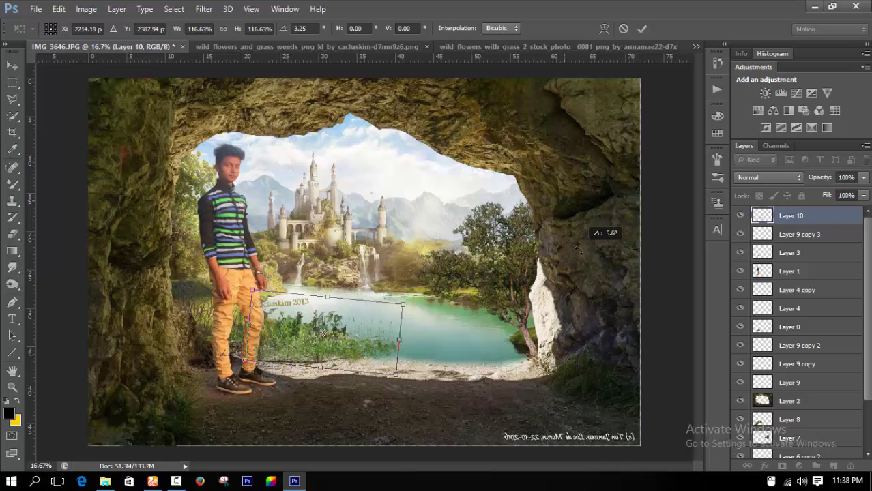
left_click_drag(597, 232, 577, 248)
key("Return")
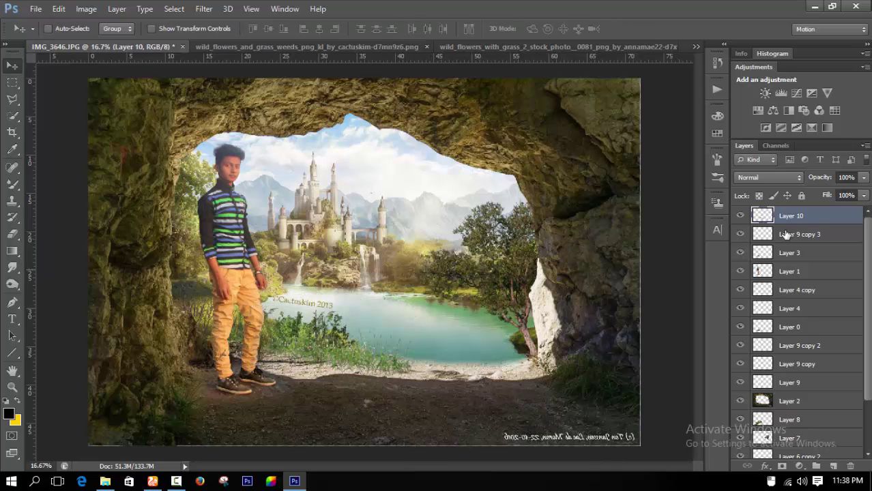
- Move Layer 10 below Layer 9 and erase the ©Cactuskim 2013 watermark
left_click_drag(792, 217, 784, 382)
left_click(318, 345, "ctrl")
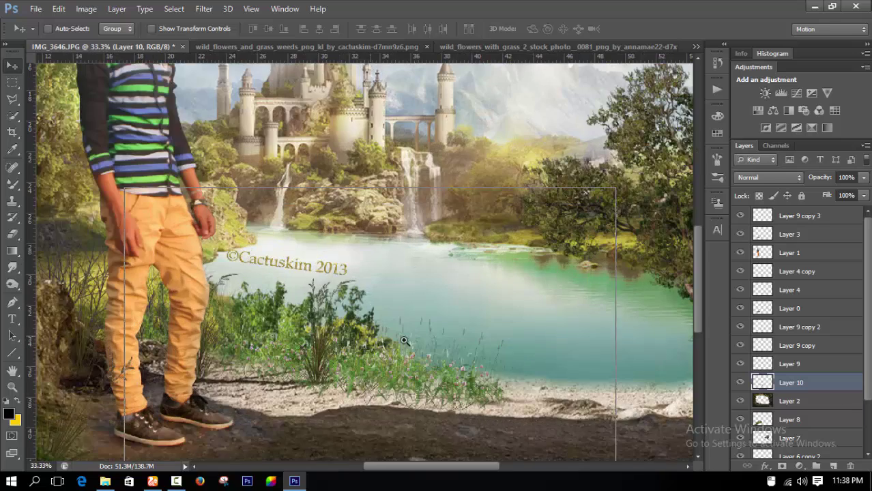
left_click(404, 340, "ctrl")
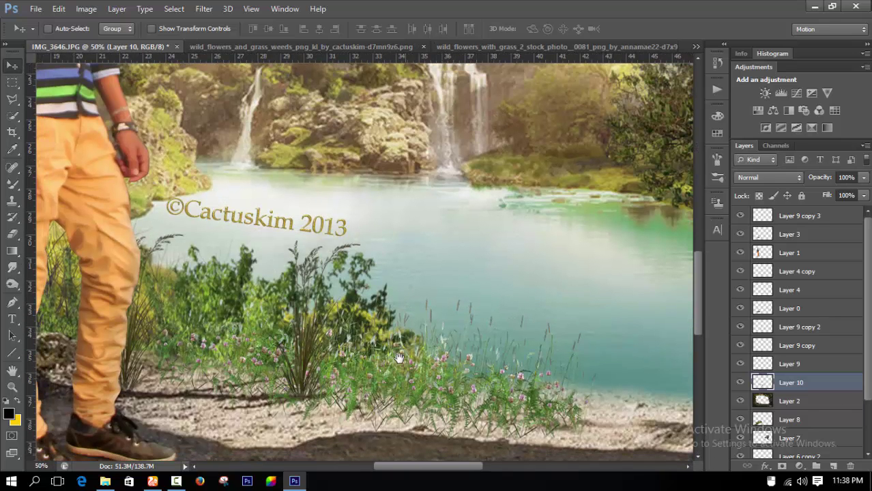
left_click(14, 234)
left_click_drag(171, 205, 388, 227)
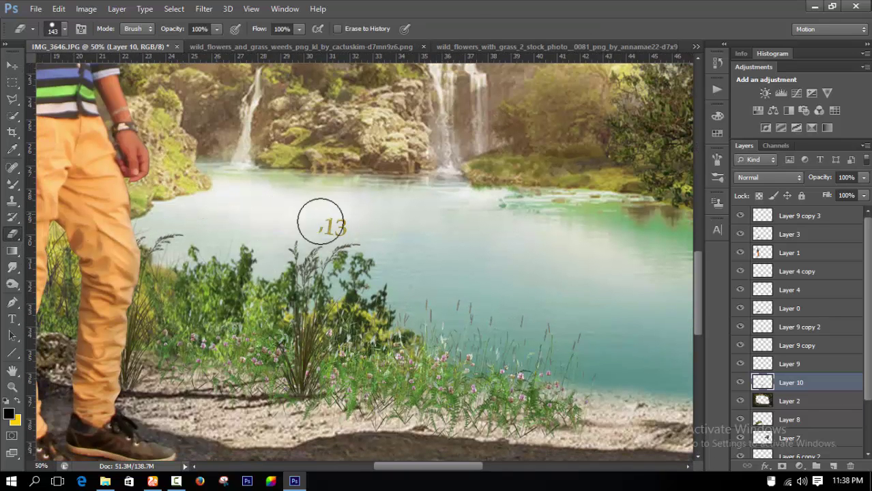
- Shift the flowers left and up, reshaping them to follow the shoreline
left_click(12, 65)
mouse_move(390, 257)
left_mouse_down()
mouse_move(353, 241)
mouse_move(585, 294)
mouse_move(489, 302)
left_mouse_up()
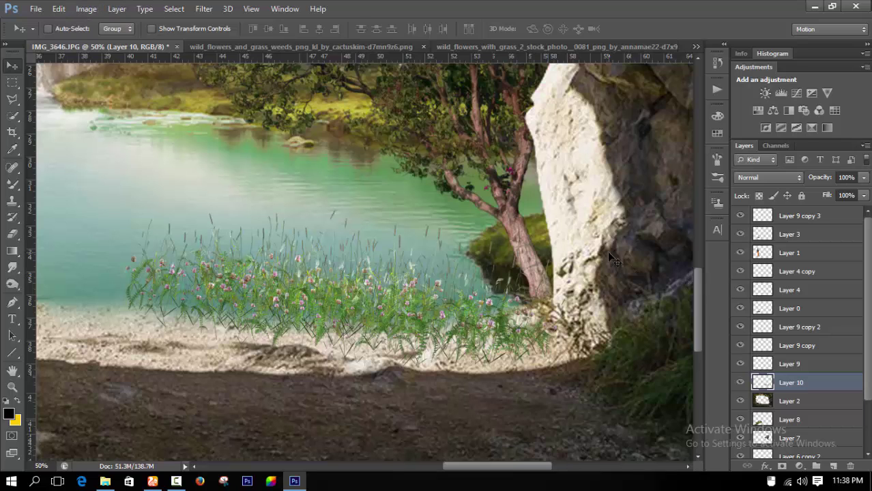
key("ctrl+t")
left_click_drag(553, 209, 546, 171)
key("Return")
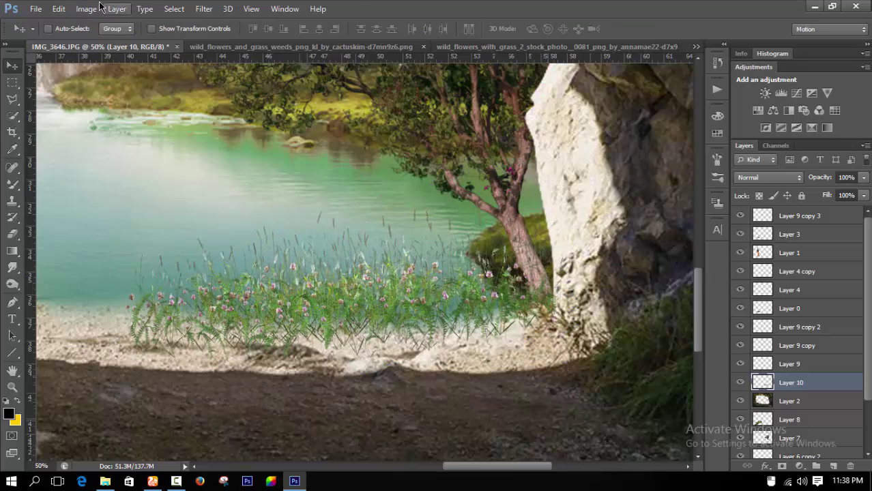
left_click(58, 8)
mouse_move(101, 253)
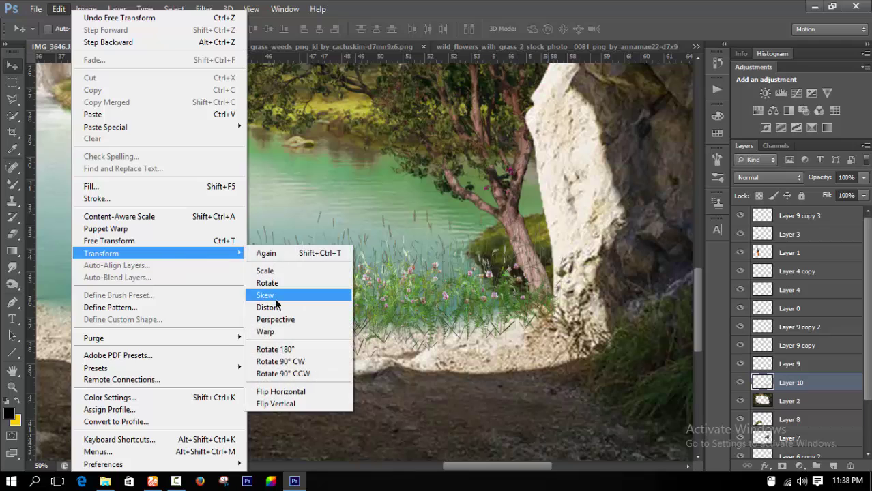
- Warp Layer 10's flower strip, bending its ends and middle to curve along the shore toward the tree
left_click(280, 333)
left_click_drag(564, 209, 559, 170)
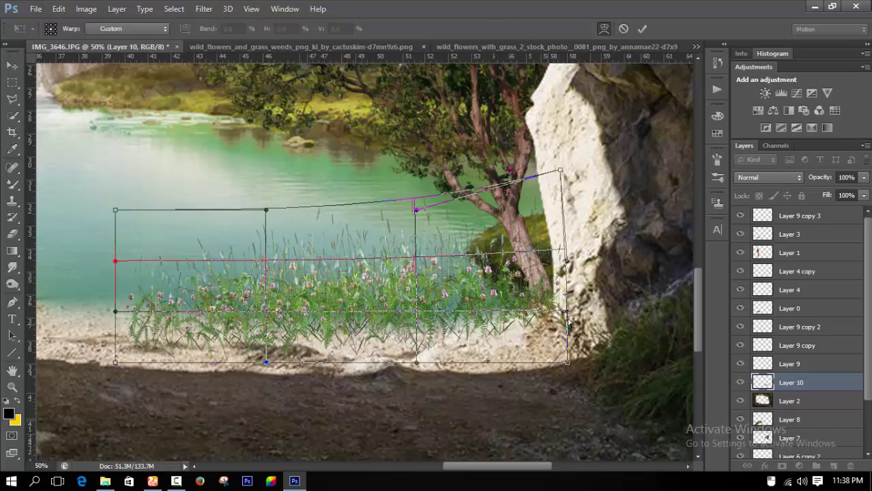
mouse_move(565, 320)
left_mouse_down()
mouse_move(620, 322)
mouse_move(596, 341)
left_mouse_up()
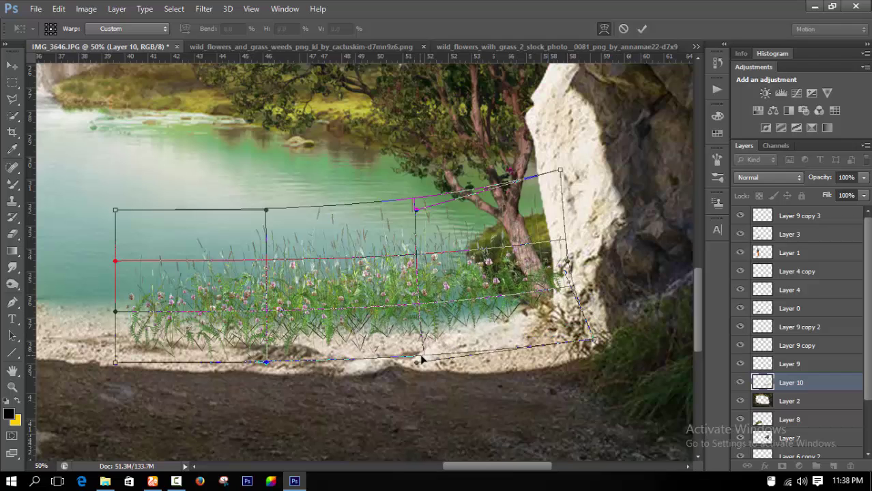
left_click_drag(406, 321, 407, 335)
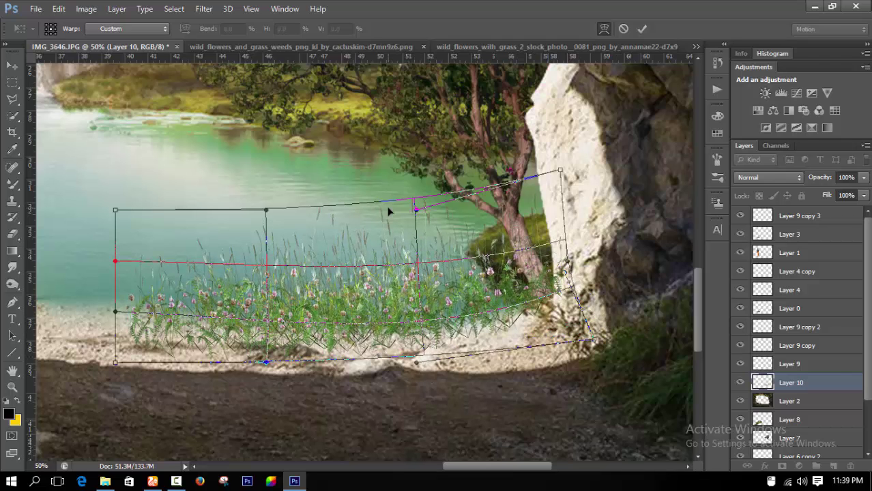
left_click_drag(417, 205, 417, 215)
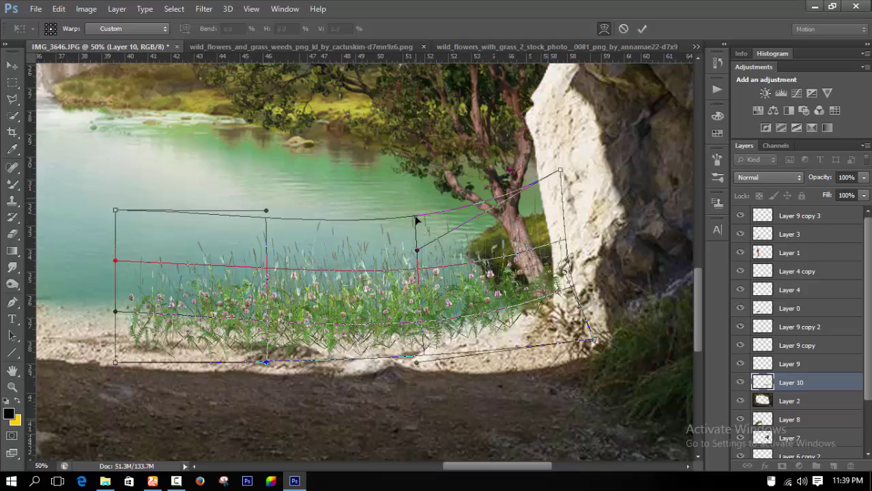
left_click_drag(115, 365, 99, 339)
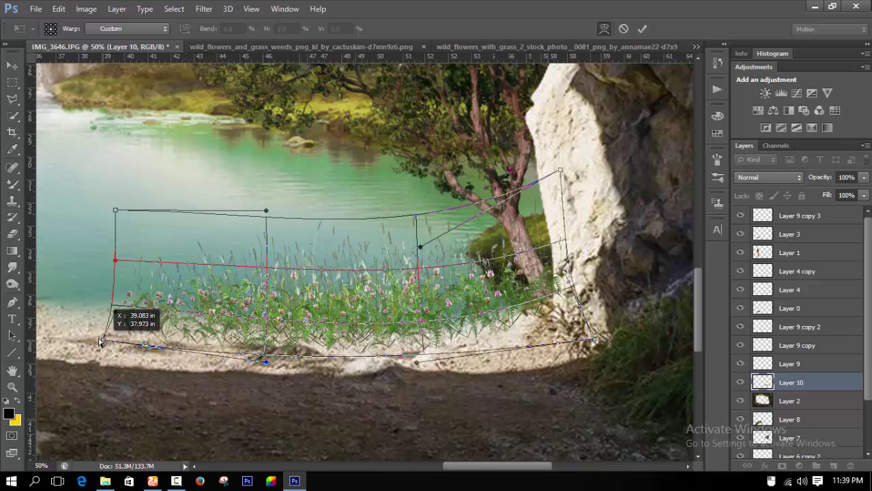
left_click_drag(418, 362, 418, 351)
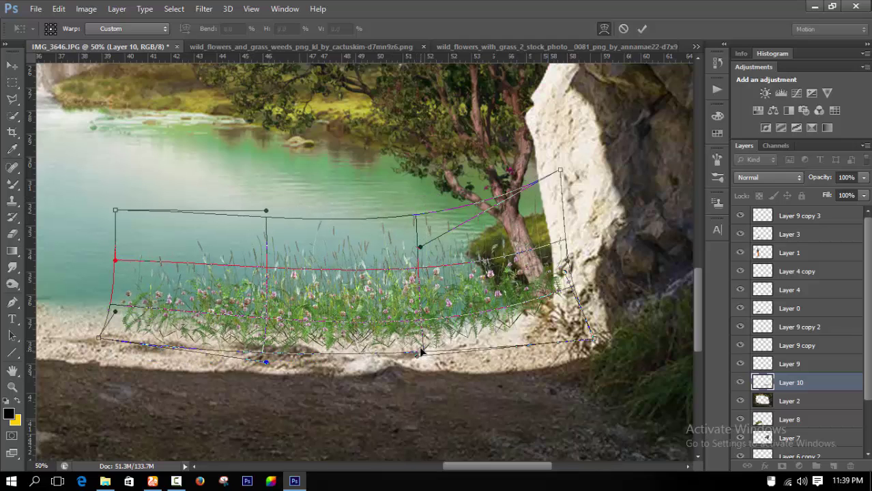
key("Return")
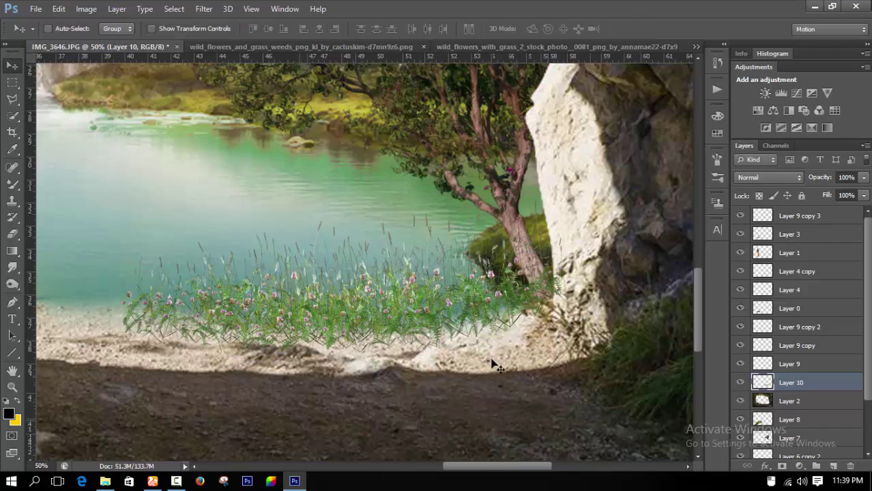
key("ctrl+minus")
key("ctrl+minus")
key("ctrl+minus")
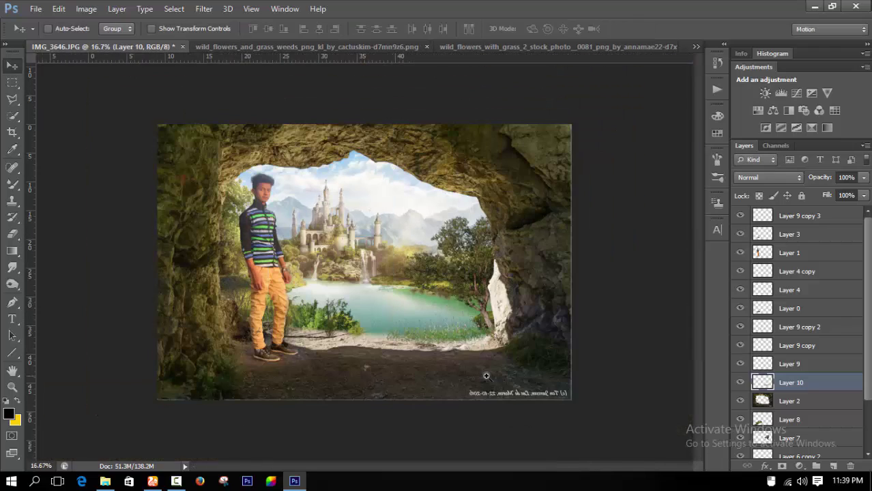
left_click(475, 331)
left_click(477, 335)
- Duplicate Layer 10 and turn the copy pure black with Lightness -100
left_click(488, 354)
left_click_drag(495, 370, 395, 339)
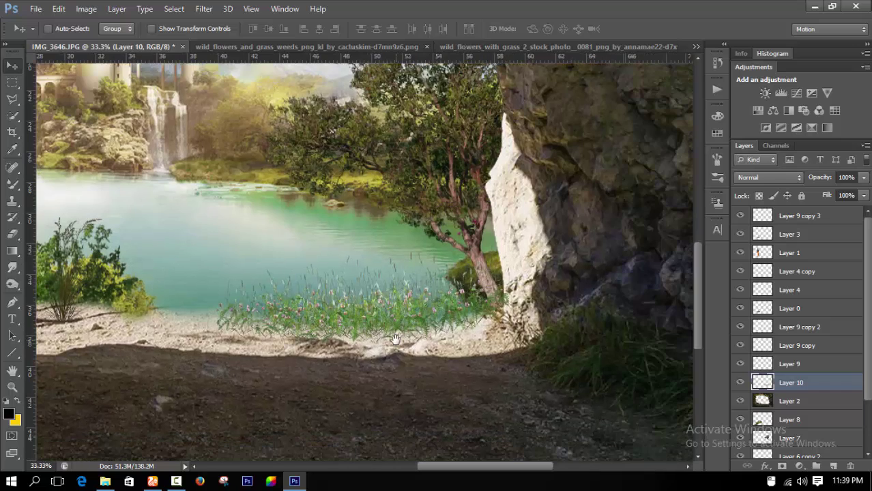
key("ctrl+j")
key("ctrl+u")
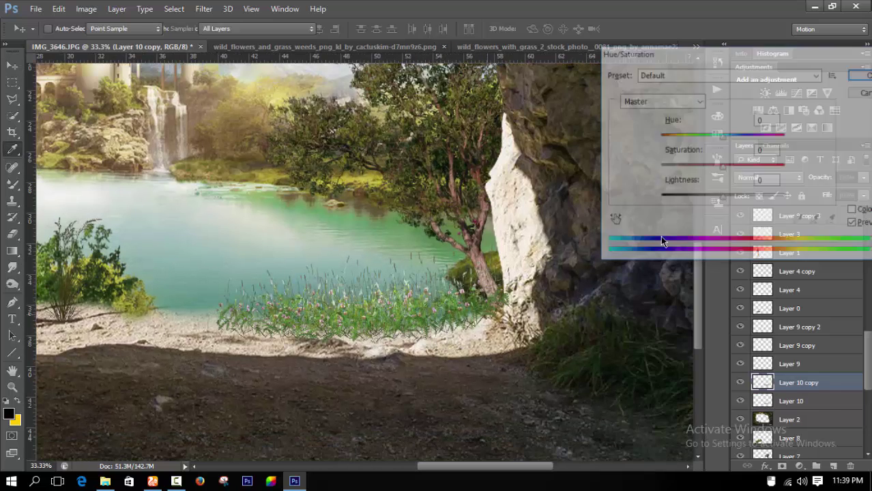
left_click_drag(653, 202, 622, 207)
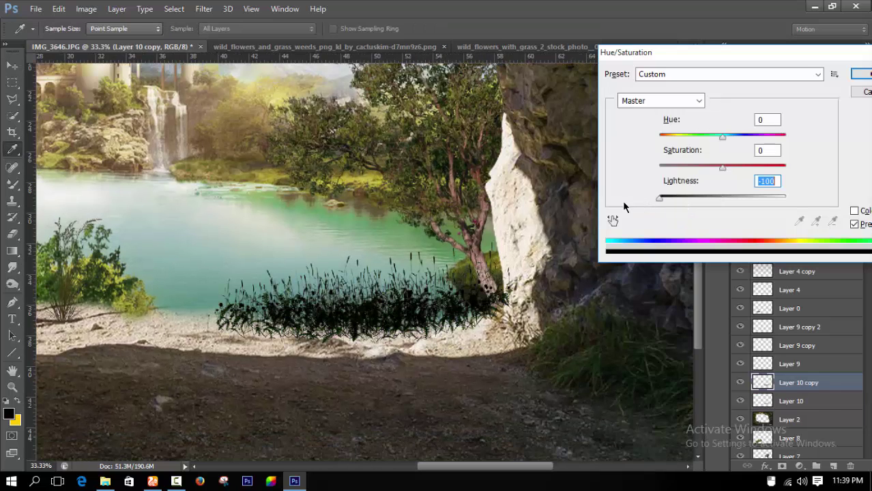
left_click(863, 76)
- Squash and flip the black copy downward below the shore as a shadow
key("ctrl+t")
left_click_drag(359, 238, 360, 318)
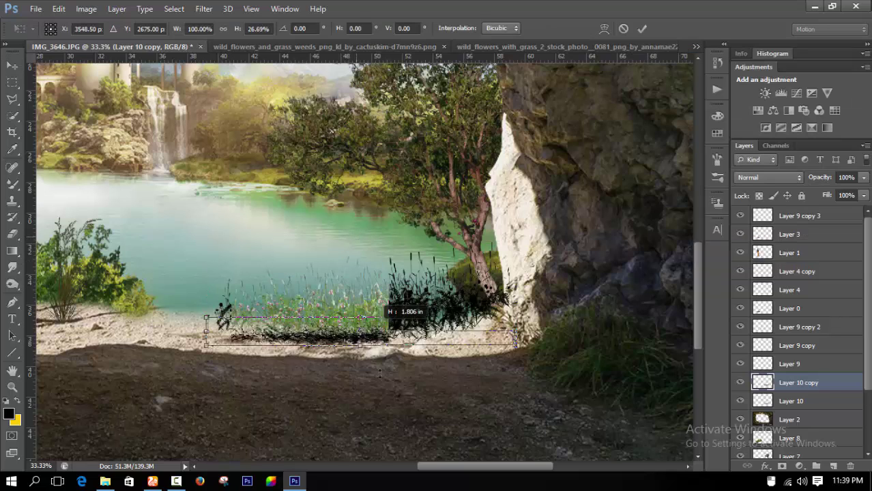
left_click_drag(380, 372, 384, 410)
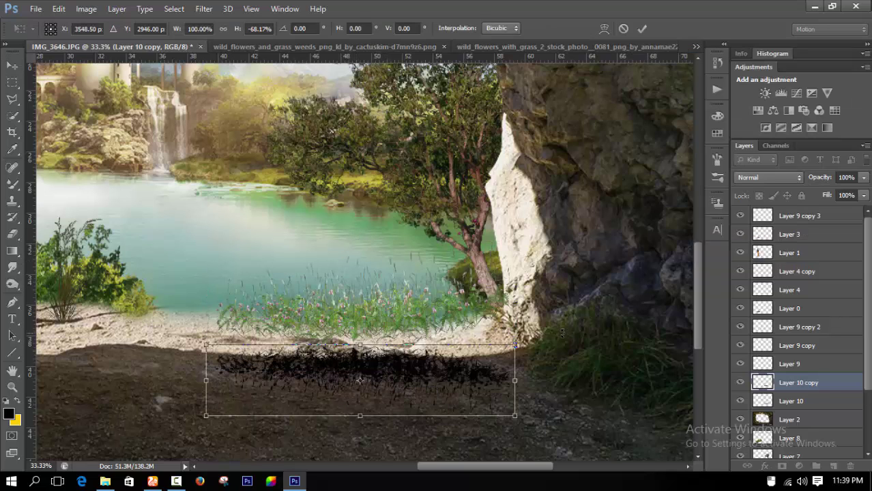
mouse_move(583, 301)
left_mouse_down()
mouse_move(498, 374)
mouse_move(525, 313)
left_mouse_up()
key("Return")
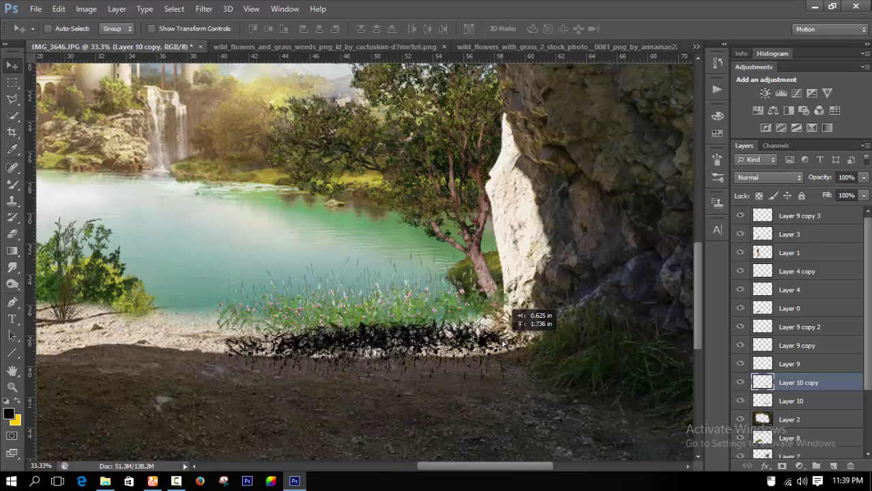
- Place the shadow beneath Layer 10 with Fill at 41%
left_click_drag(782, 387, 783, 393)
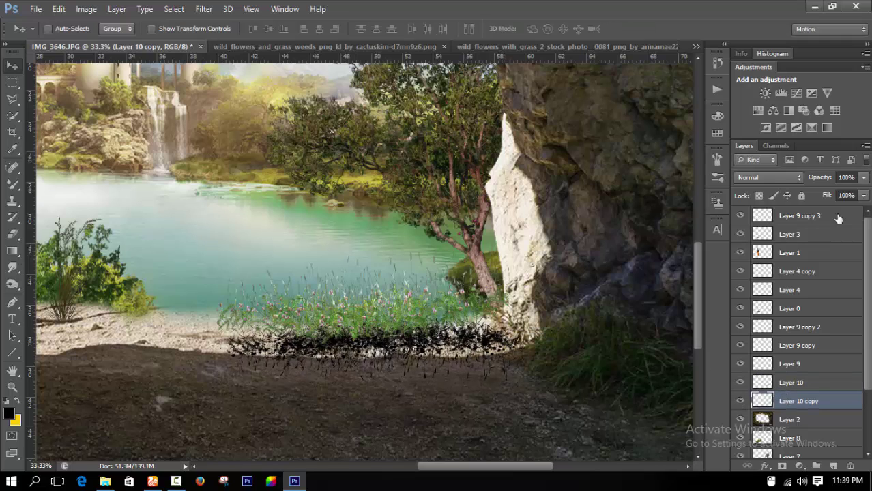
left_click(863, 195)
left_click_drag(821, 212, 825, 212)
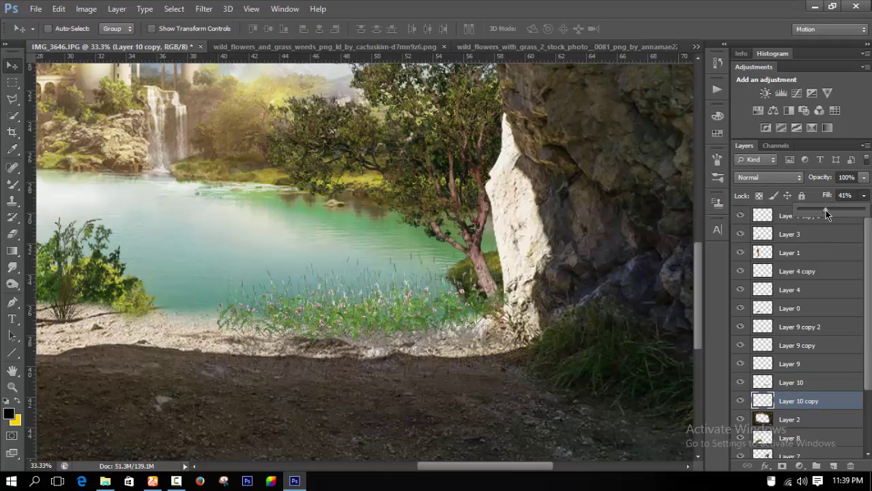
- Flip the shadow horizontally, tilt it about -3.6°, and nudge it along the shore
key("ctrl+t")
right_click(462, 348)
left_click(492, 312)
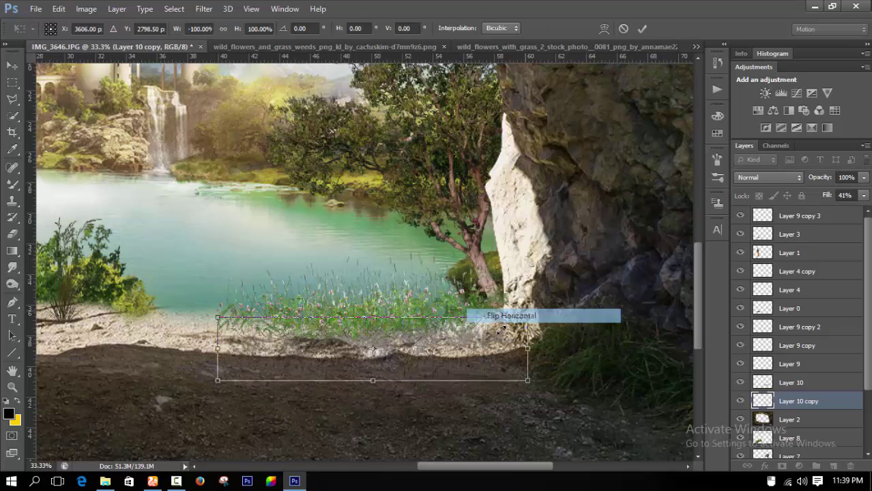
left_click_drag(536, 333, 623, 288)
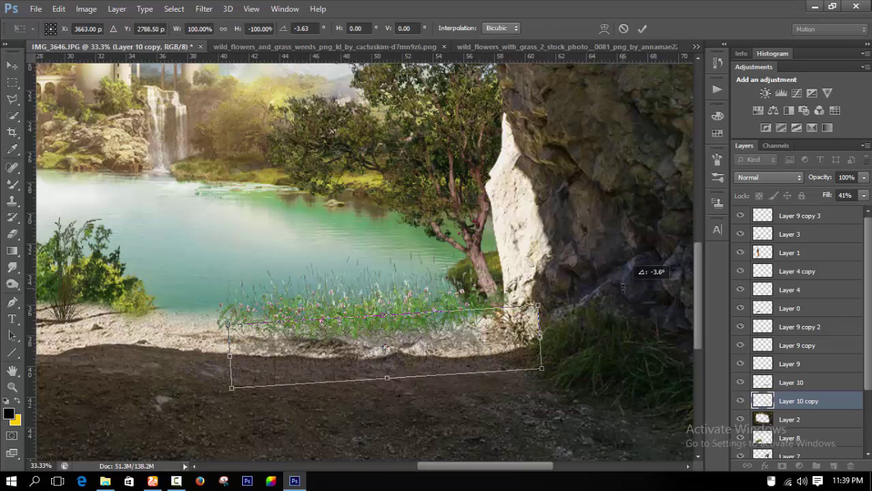
key("Return")
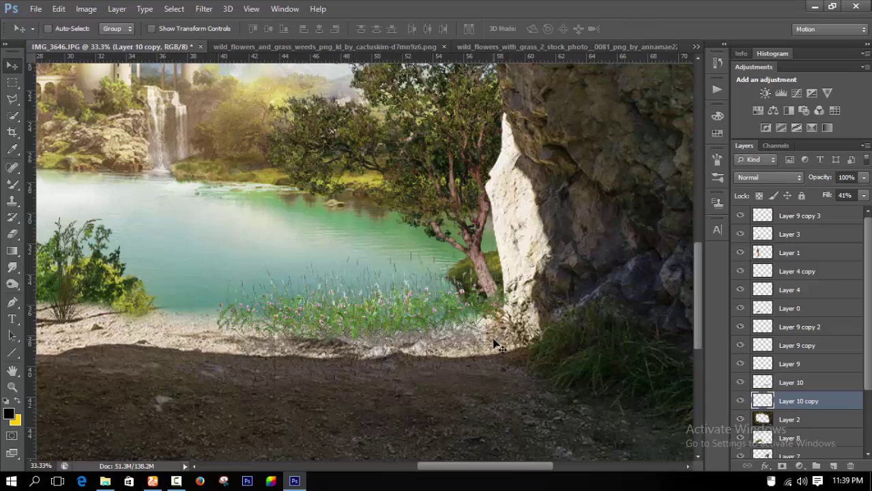
left_click_drag(498, 344, 524, 350)
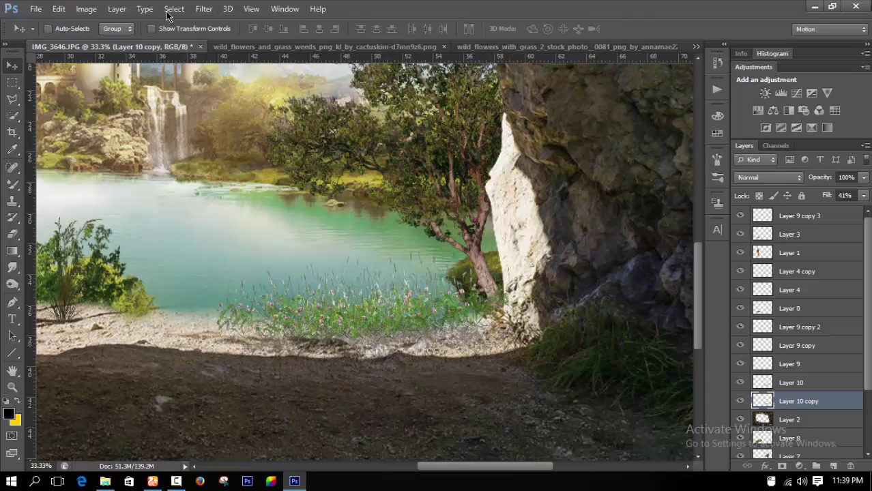
- Soften the grass shadow with a 2.4-pixel Gaussian Blur
left_click(204, 9)
left_click(389, 229)
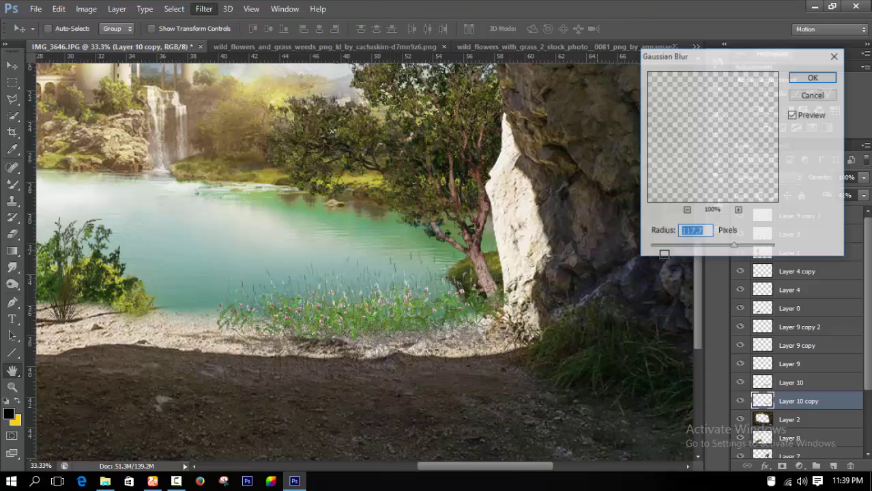
left_click_drag(734, 246, 674, 250)
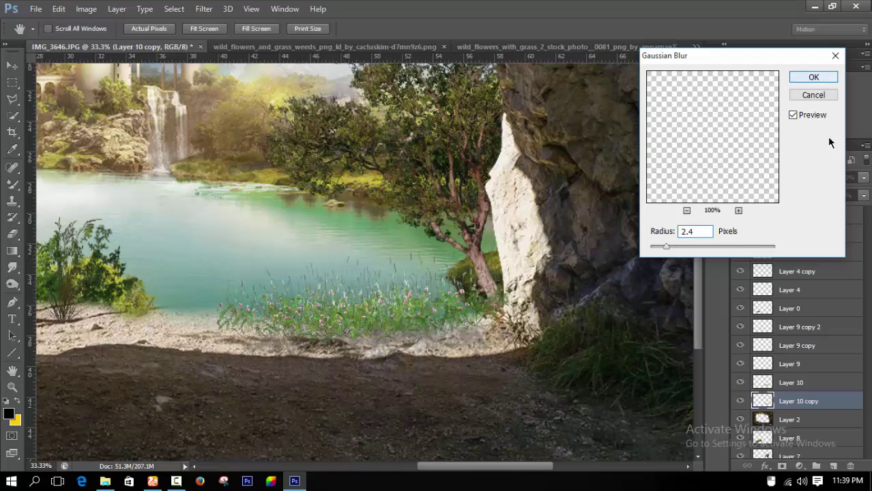
key("Return")
- Raise the shadow layer's fill to 75% and apply Color Balance Blue -10
left_click(865, 197)
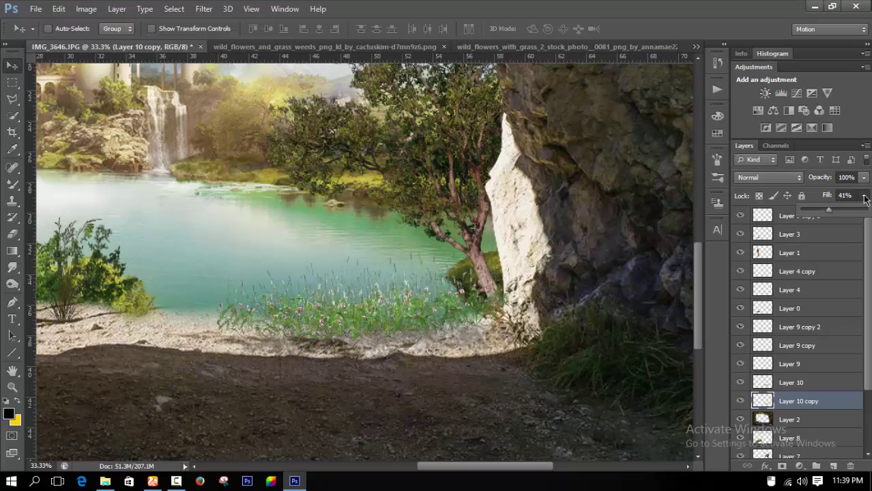
mouse_move(845, 215)
left_mouse_down()
mouse_move(861, 213)
mouse_move(852, 213)
left_mouse_up()
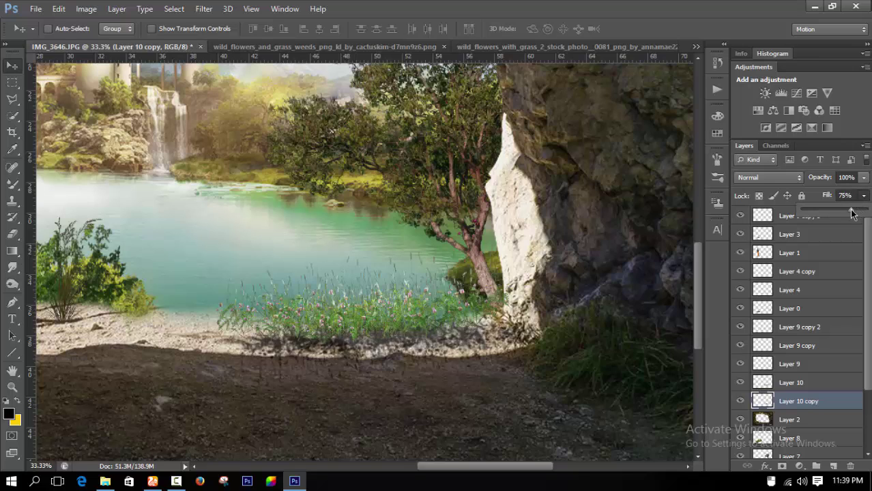
left_click(115, 9)
mouse_move(86, 9)
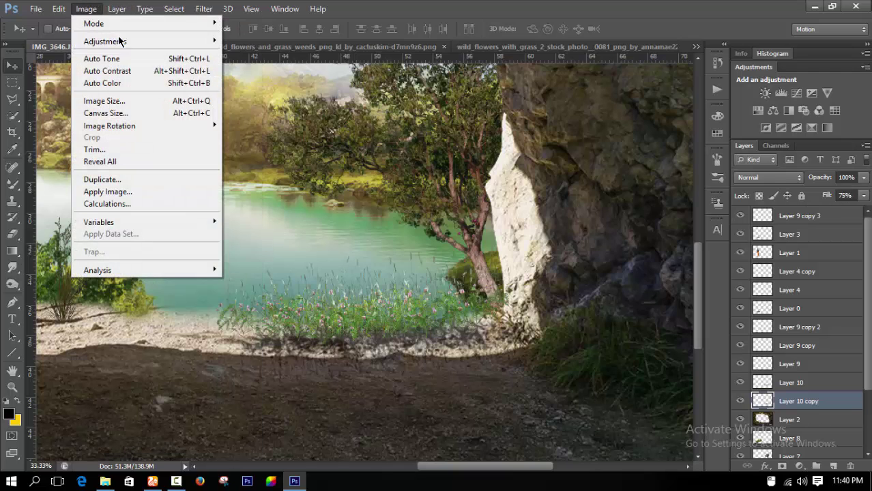
left_click(290, 124)
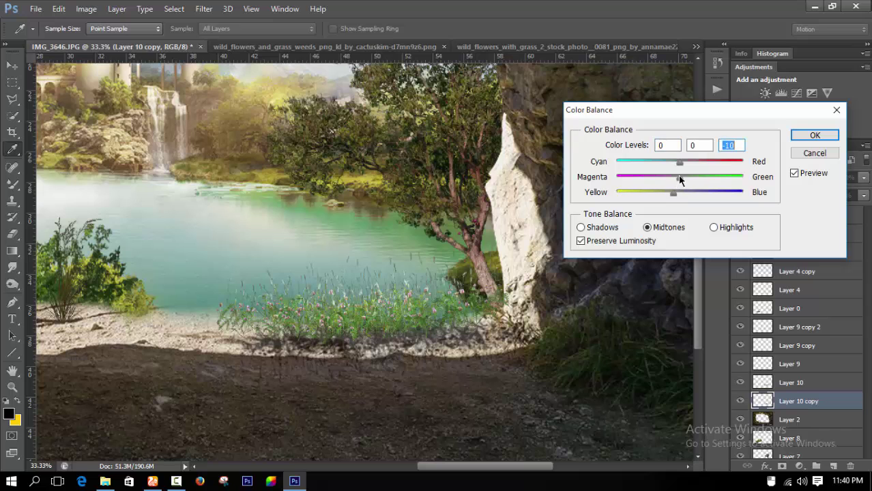
left_click(814, 135)
key("ctrl+plus")
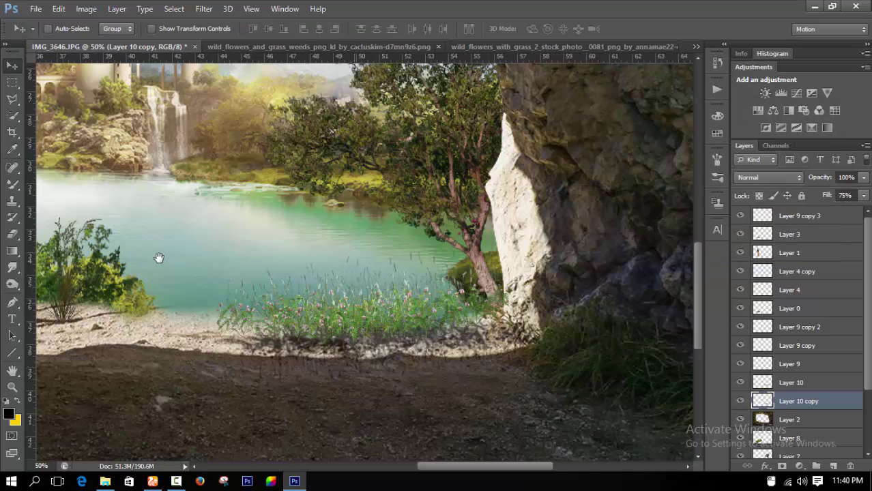
- Erase excess shadow along the grass strip with the Eraser
left_click(11, 235)
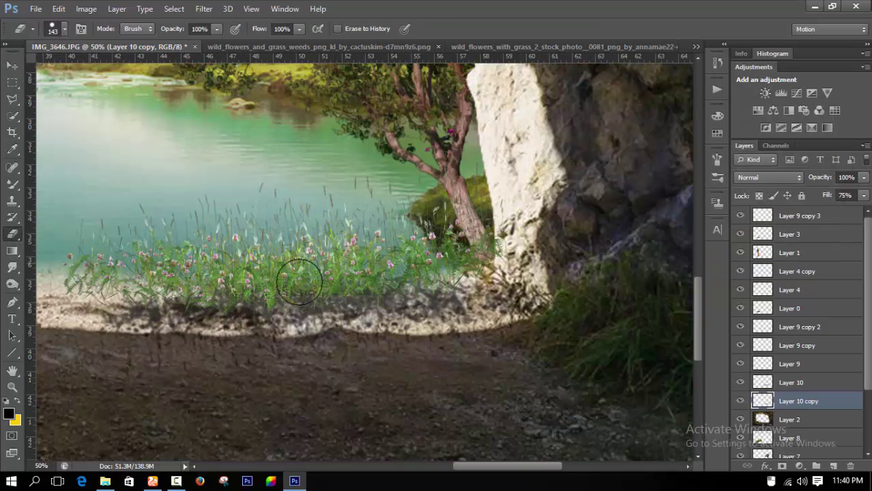
right_click(501, 229)
left_click(399, 249)
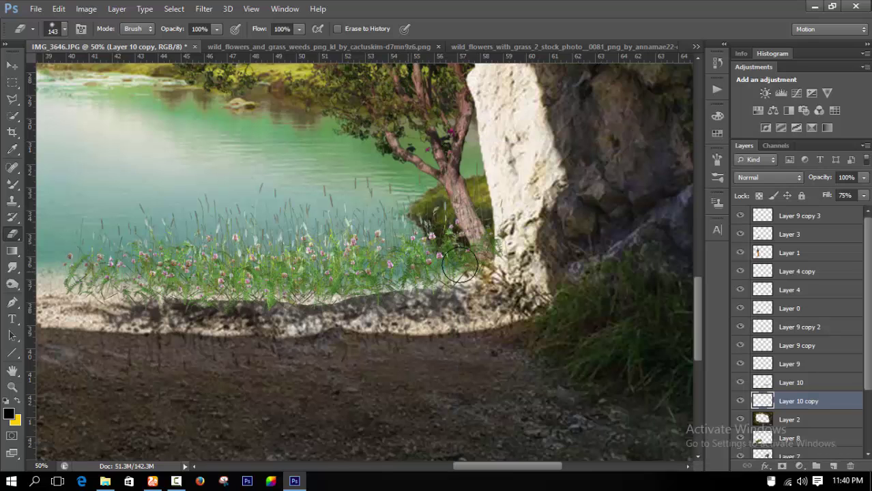
mouse_move(459, 265)
left_mouse_down()
mouse_move(305, 282)
mouse_move(231, 278)
left_mouse_up()
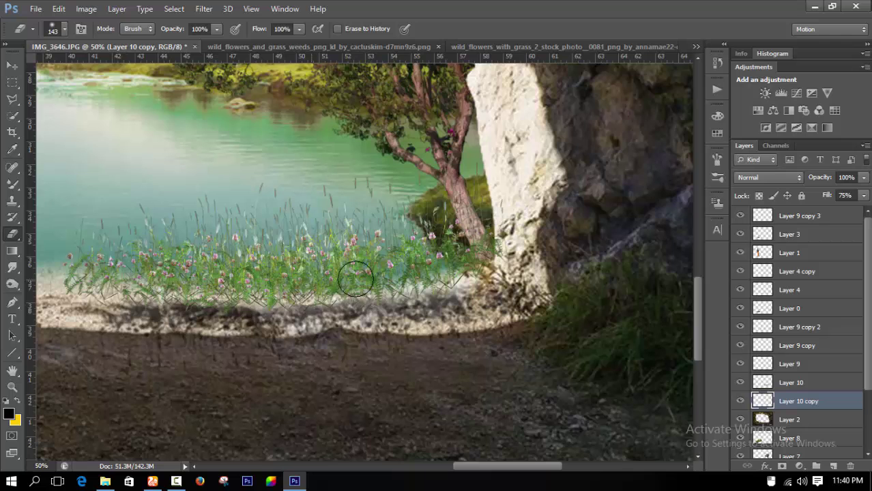
left_click_drag(356, 277, 247, 279)
- Lower the shadow layer Layer 10 copy's fill to 33%
left_click(13, 65)
key("ctrl+minus")
key("ctrl+minus")
key("ctrl+minus")
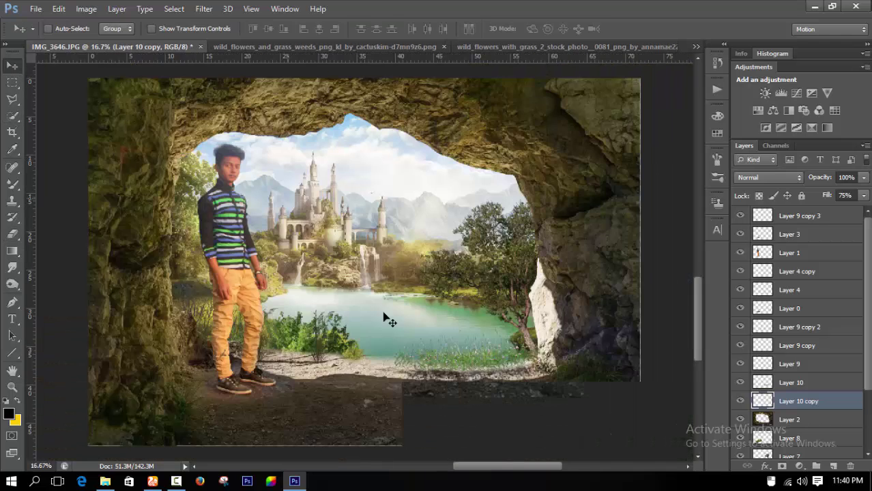
key("ctrl+minus")
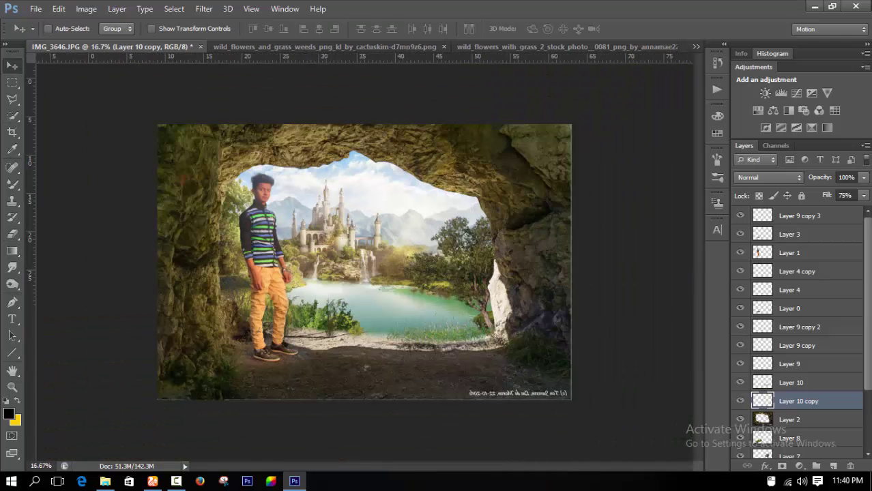
key("ctrl+plus")
left_click(864, 196)
left_click_drag(850, 211, 818, 212)
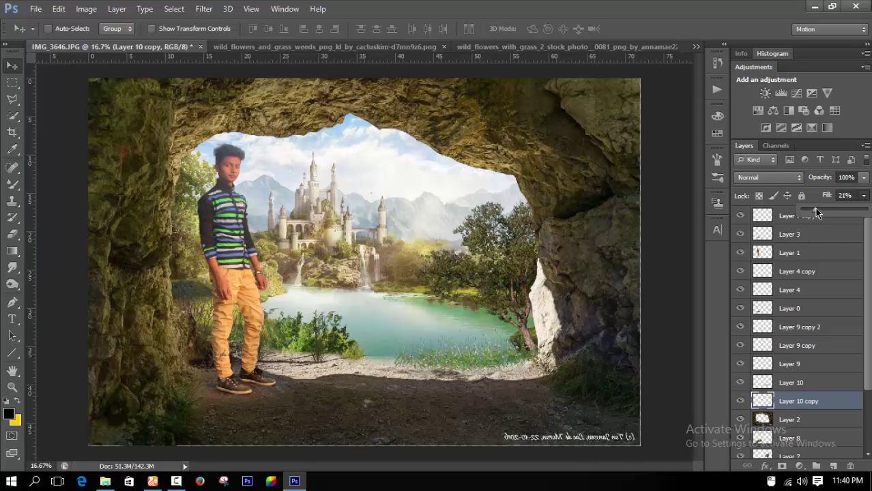
- Select Layer 2, the cave background, and pick the Clone Stamp for the copyright text
left_click(508, 368, "ctrl")
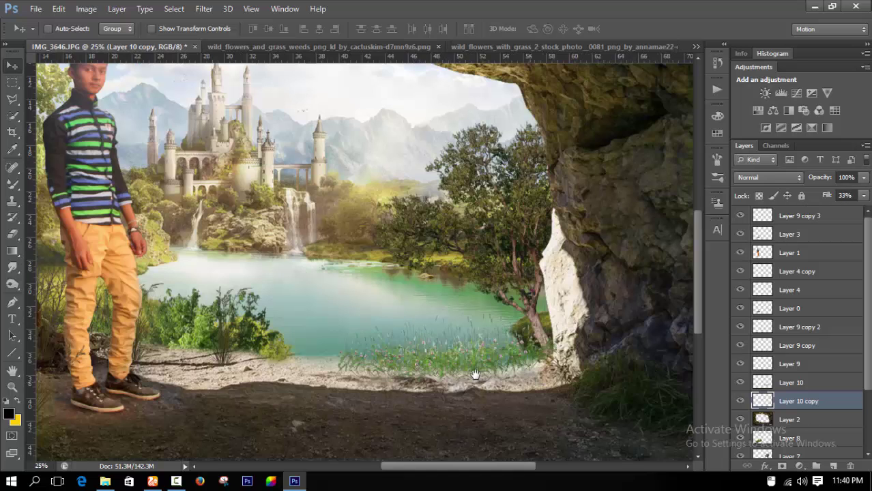
left_click(416, 369, "ctrl")
left_click(415, 369, "ctrl")
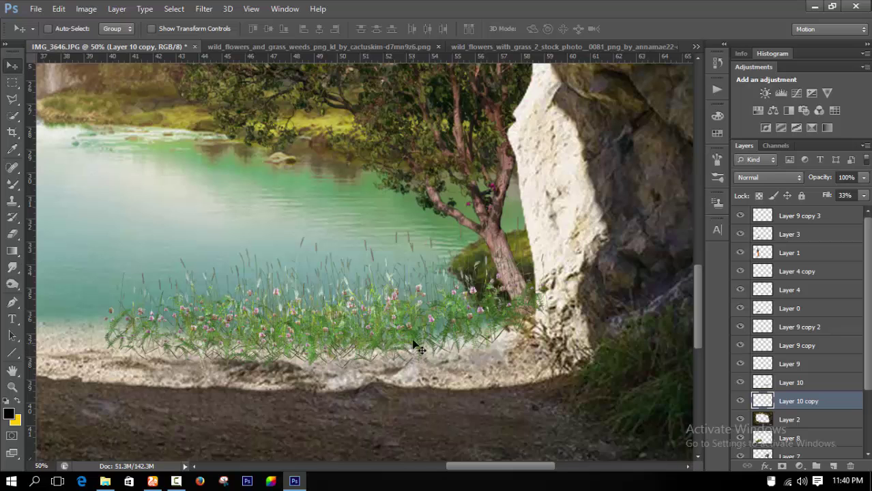
key("ctrl+minus")
key("ctrl+minus")
key("ctrl+minus")
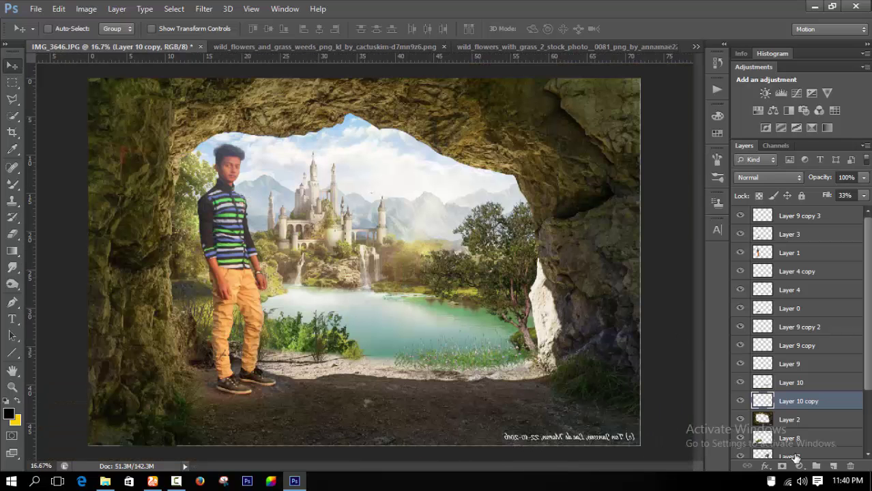
scroll(797, 458, "down", 2)
left_click(789, 383)
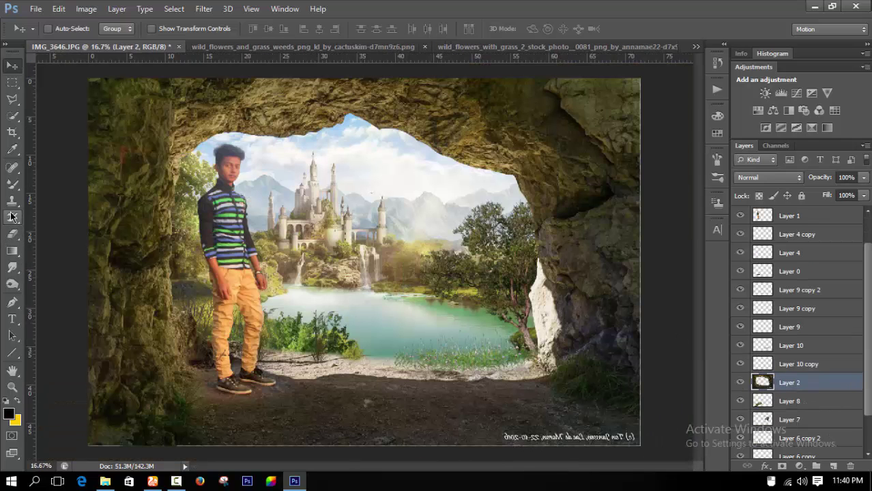
left_click(12, 200)
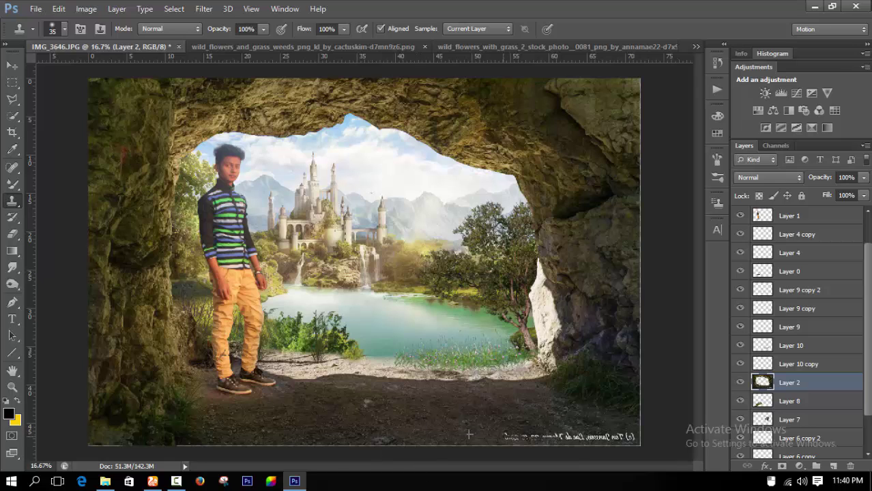
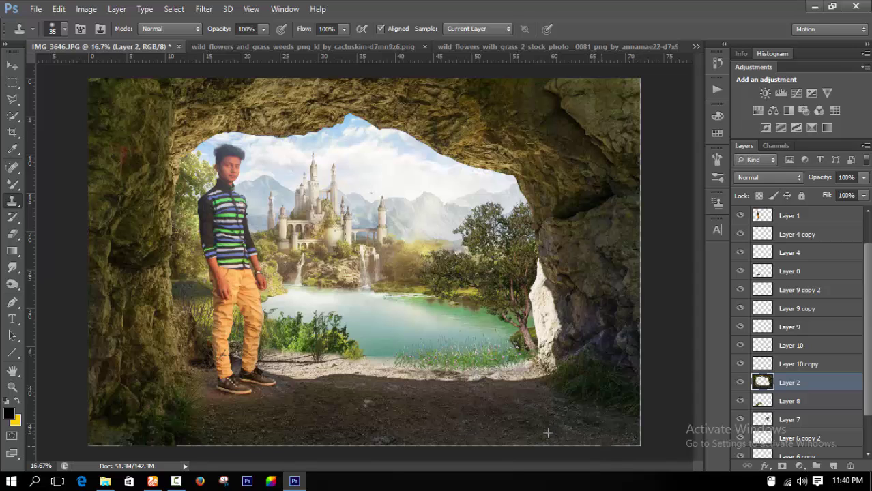
- Browse the Open dialog's file list, then cancel without opening anything
left_click(35, 9)
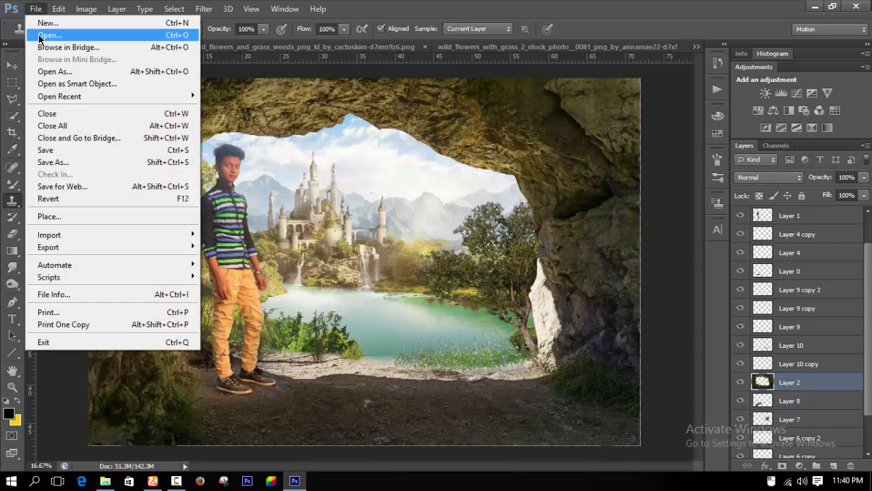
left_click(41, 32)
scroll(417, 177, "down", 2)
scroll(431, 195, "down", 2)
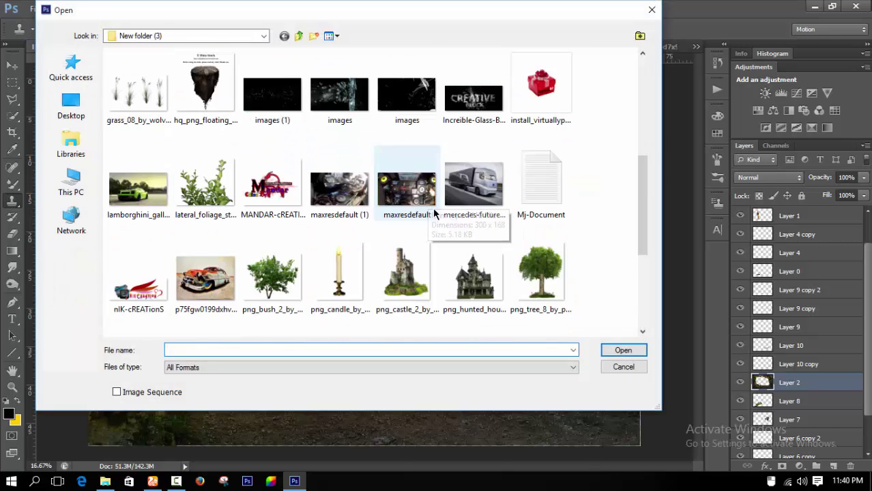
scroll(546, 283, "down", 2)
scroll(572, 314, "down", 1)
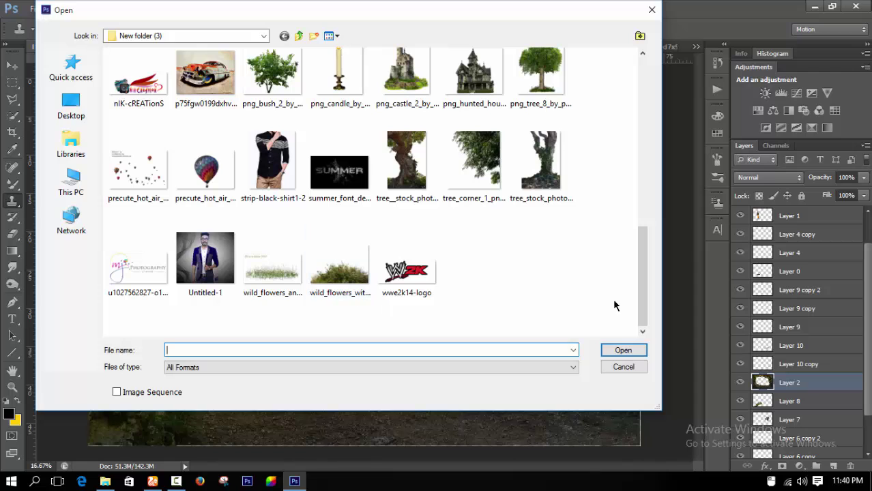
left_click(623, 367)
- Bring the wild_flowers_with_grass image into IMG_3646 as the top layer
left_click(546, 46)
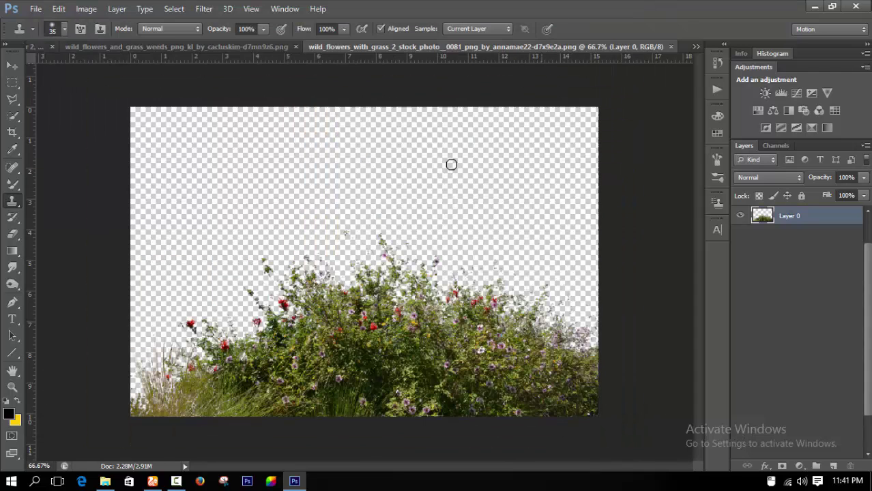
key("v")
mouse_move(450, 163)
left_mouse_down()
mouse_move(143, 43)
mouse_move(480, 372)
left_mouse_up()
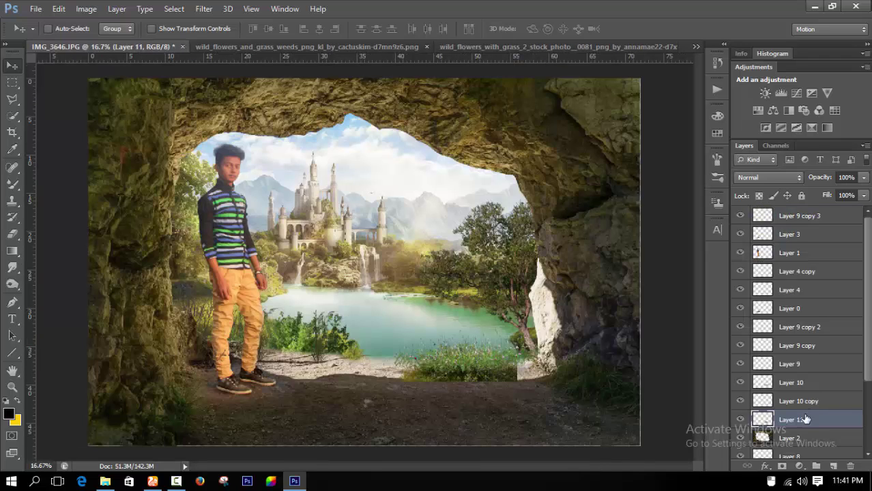
left_click_drag(793, 428, 795, 217)
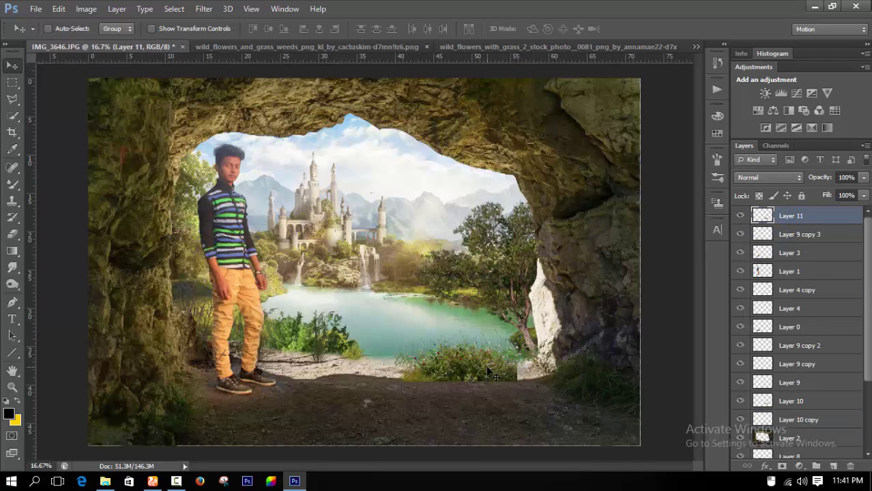
- Enlarge the grass to about 379%, tilt it about -22°, and place it bottom-right
key("ctrl+t")
left_click_drag(400, 357, 198, 369)
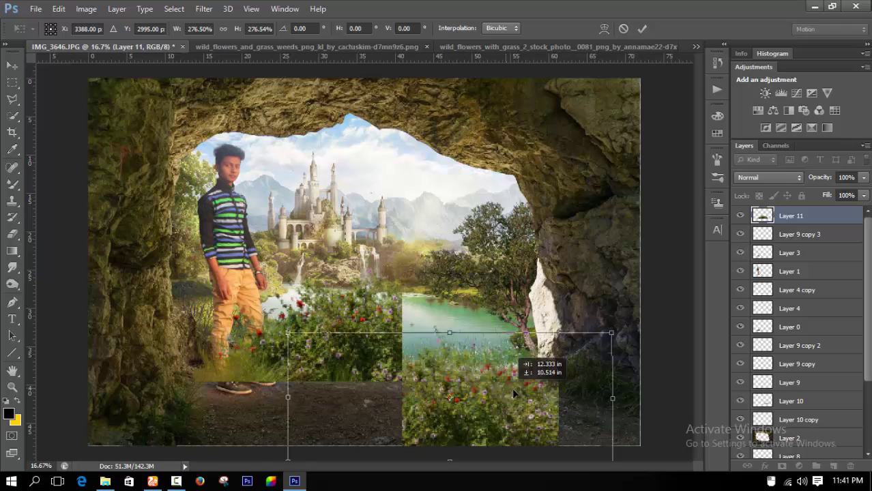
left_click_drag(516, 381, 617, 402)
left_click_drag(457, 326, 440, 331)
left_click_drag(586, 276, 605, 341)
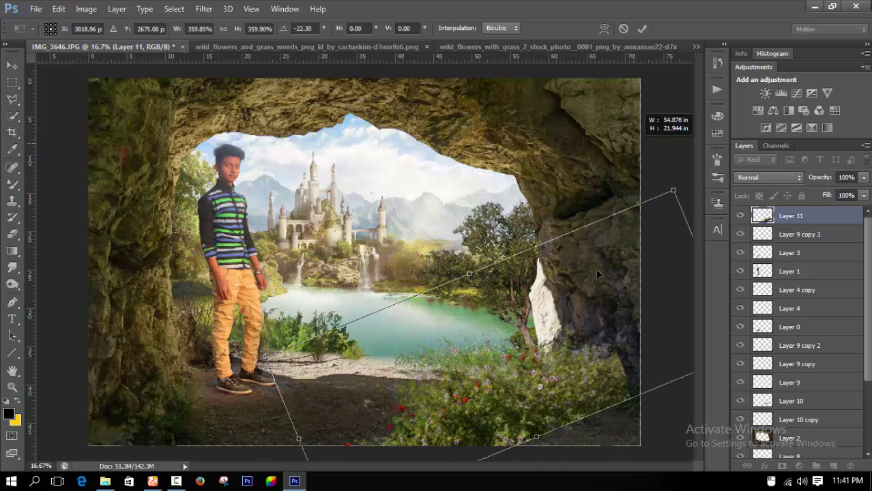
left_click_drag(391, 379, 380, 382)
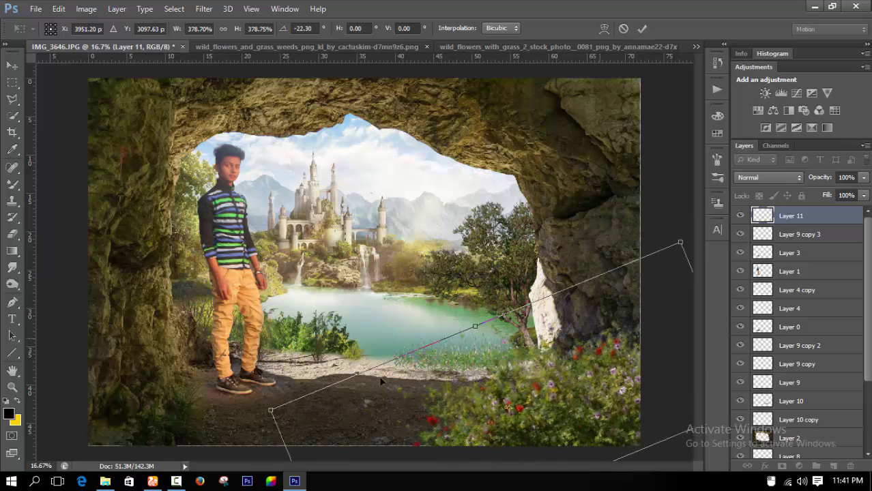
key("Return")
key("v")
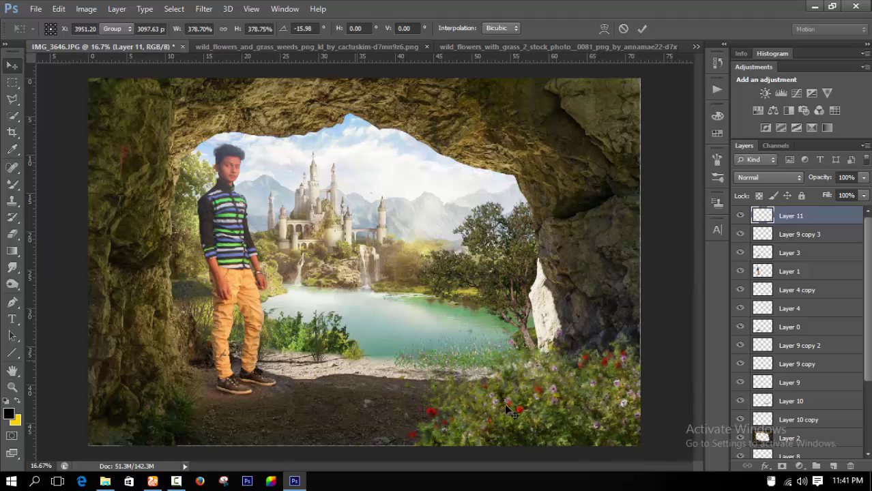
mouse_move(539, 408)
left_mouse_down()
mouse_move(562, 421)
mouse_move(599, 412)
left_mouse_up()
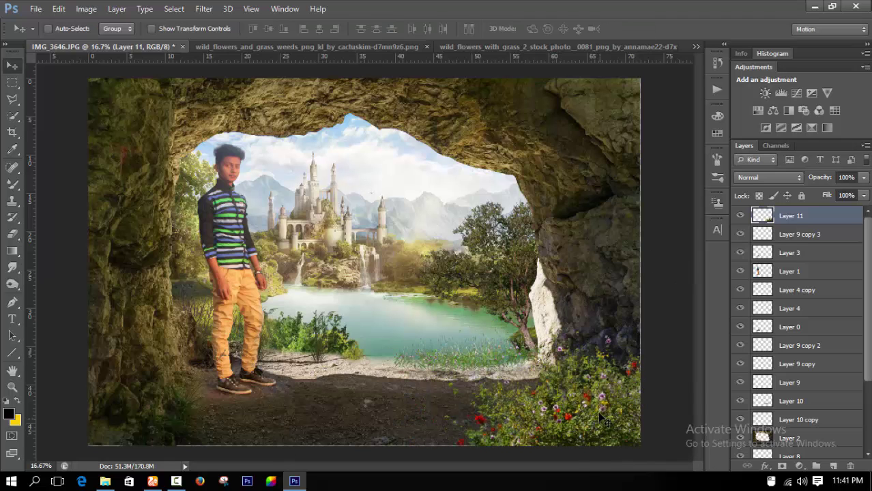
- Darken the grass with Hue/Saturation Lightness -38
key("ctrl+u")
left_click_drag(723, 197, 693, 197)
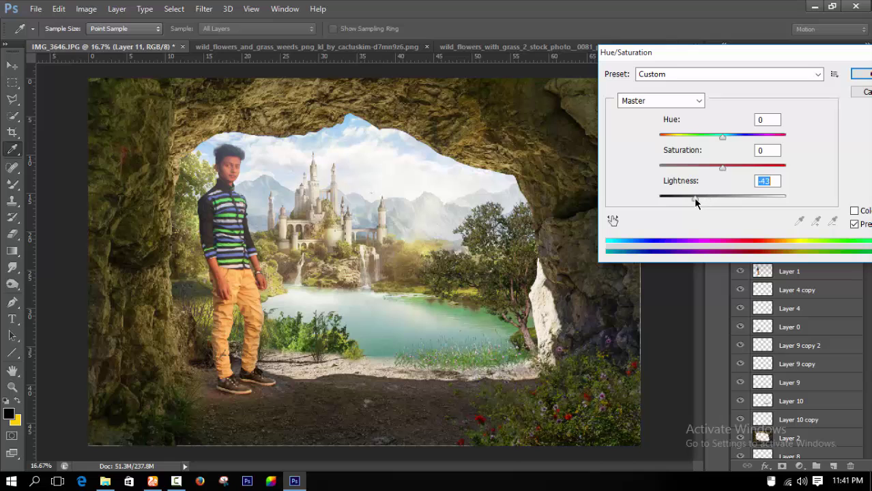
left_click(861, 73)
key("ctrl+minus")
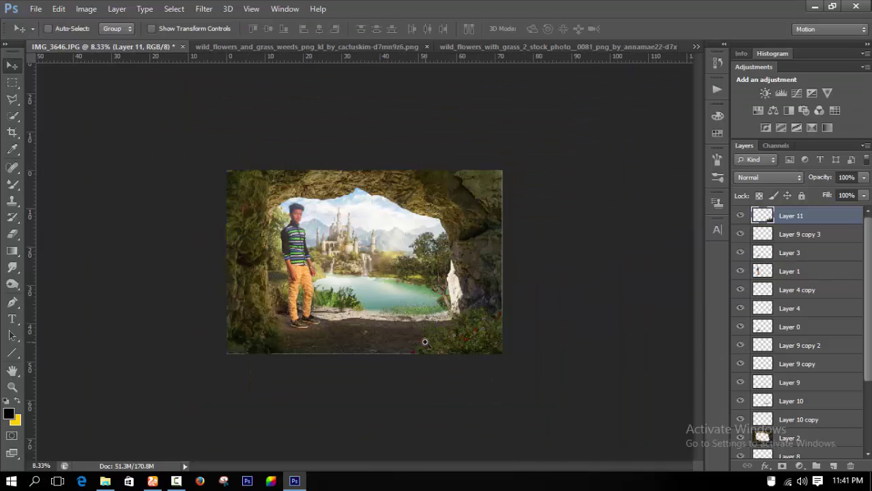
key("ctrl+plus")
key("alt+f")
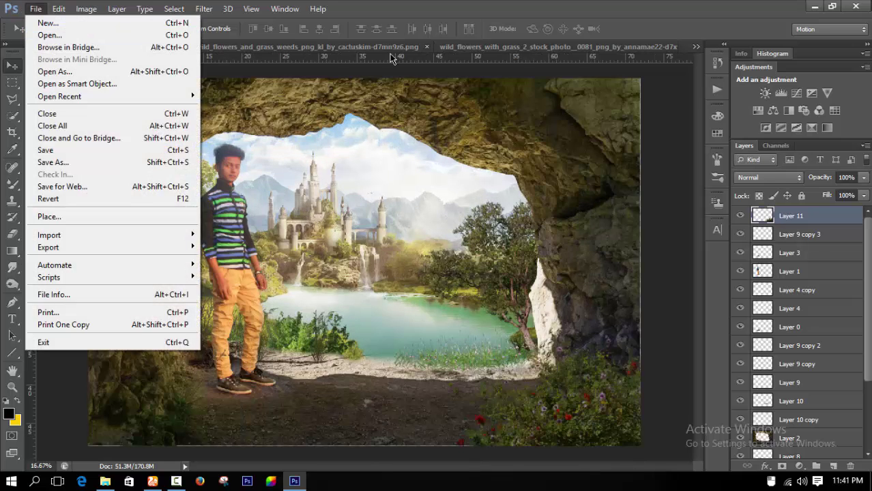
- Close the weeds image and open green_leaf from the parent folder
left_click(427, 46)
left_click(35, 9)
left_click(50, 35)
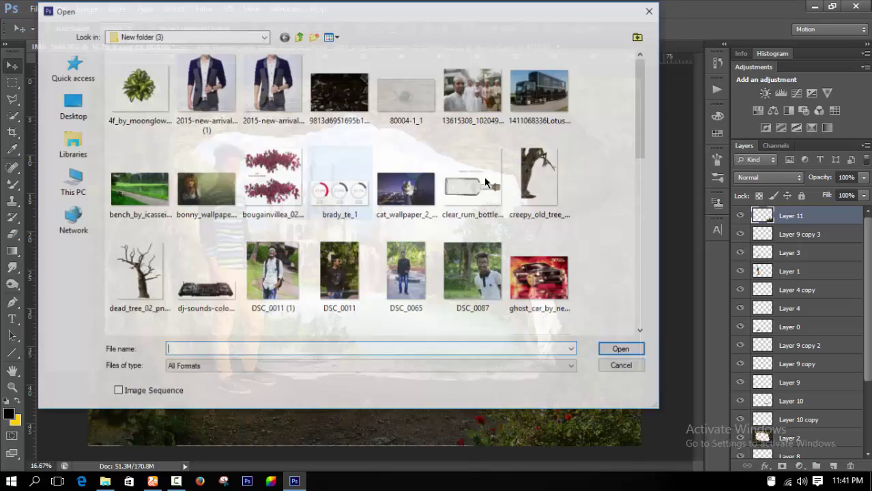
key("alt+Up")
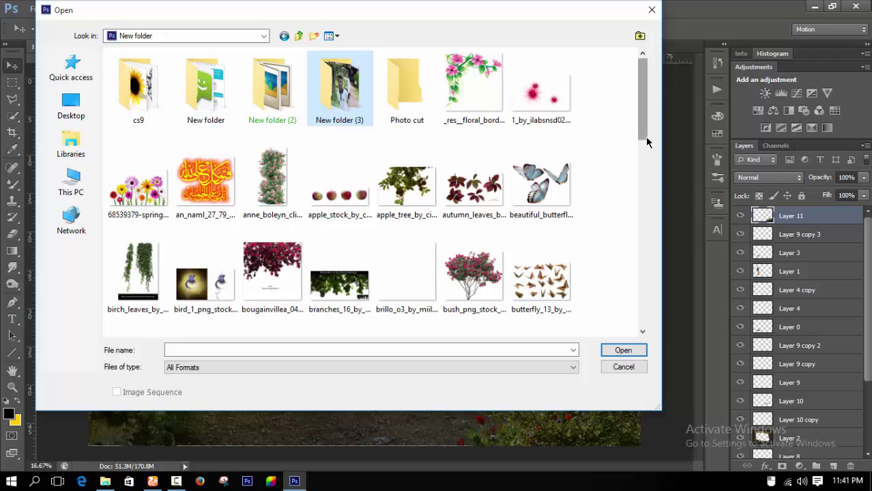
left_click_drag(646, 136, 621, 208)
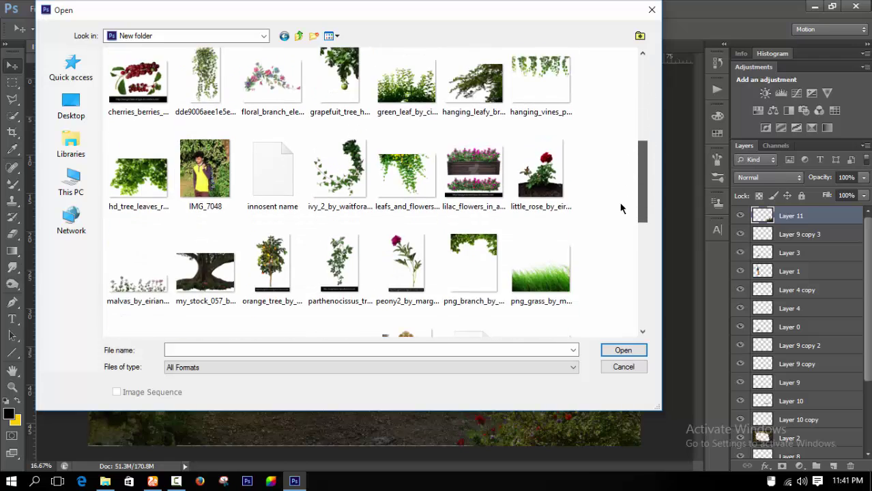
scroll(621, 208, "down", 1)
scroll(618, 244, "down", 4)
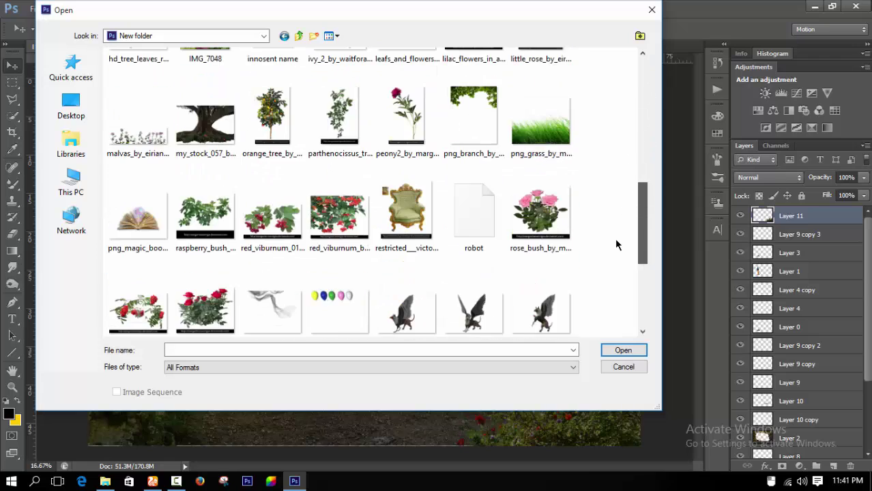
scroll(618, 243, "down", 2)
scroll(628, 204, "up", 10)
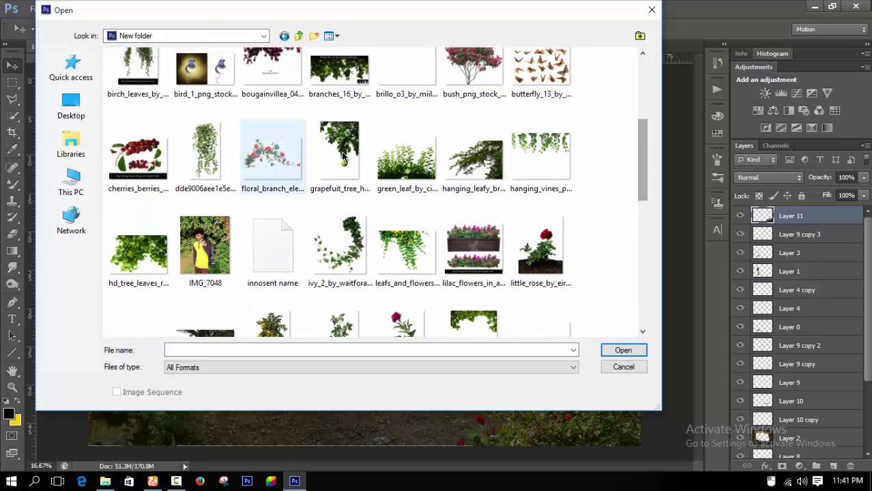
double_click(388, 170)
- Drag the leaf plant into the composite at bottom centre, enlarged to about 250%
left_click_drag(381, 202, 311, 258)
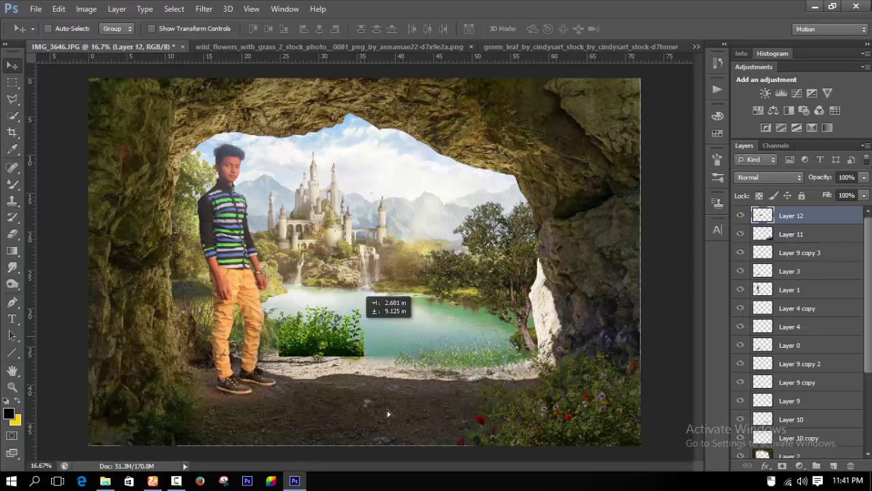
mouse_move(311, 258)
left_mouse_down()
mouse_move(417, 410)
mouse_move(525, 338)
left_mouse_up()
key("ctrl+t")
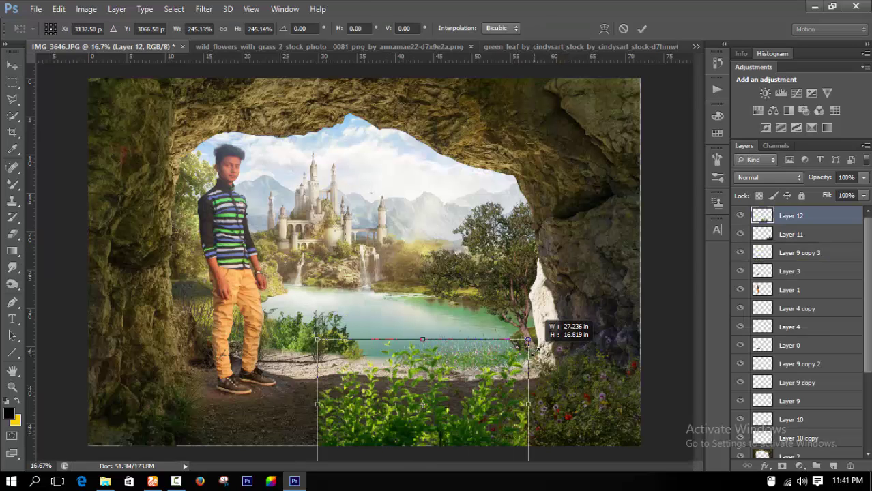
mouse_move(476, 397)
left_mouse_down()
mouse_move(529, 410)
mouse_move(519, 408)
left_mouse_up()
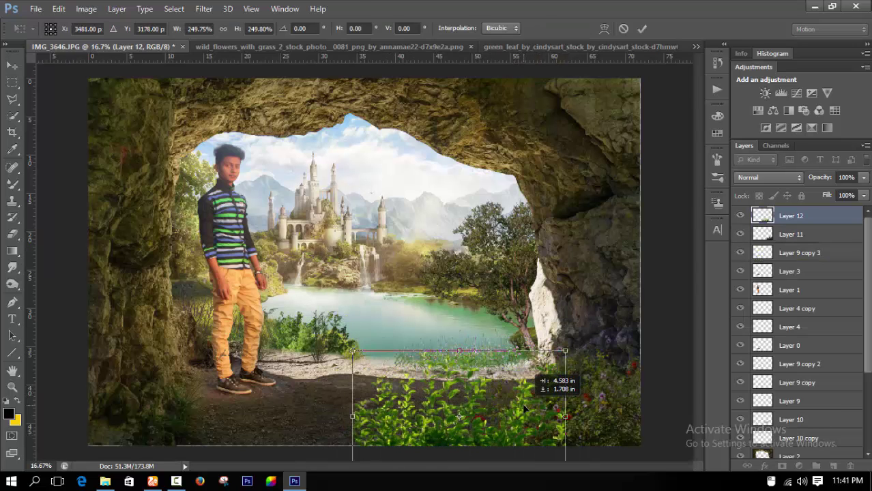
key("Return")
- Soften the leaves with a Gaussian Blur of radius 9.2
left_click(200, 10)
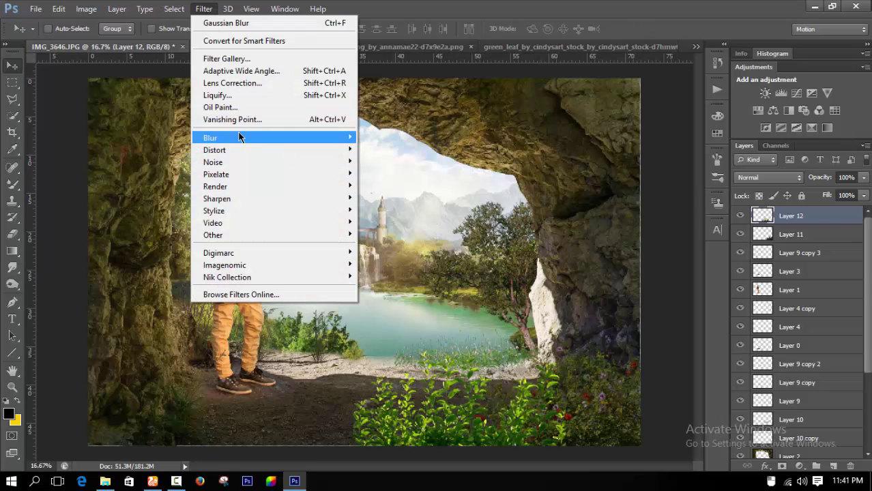
left_click(409, 226)
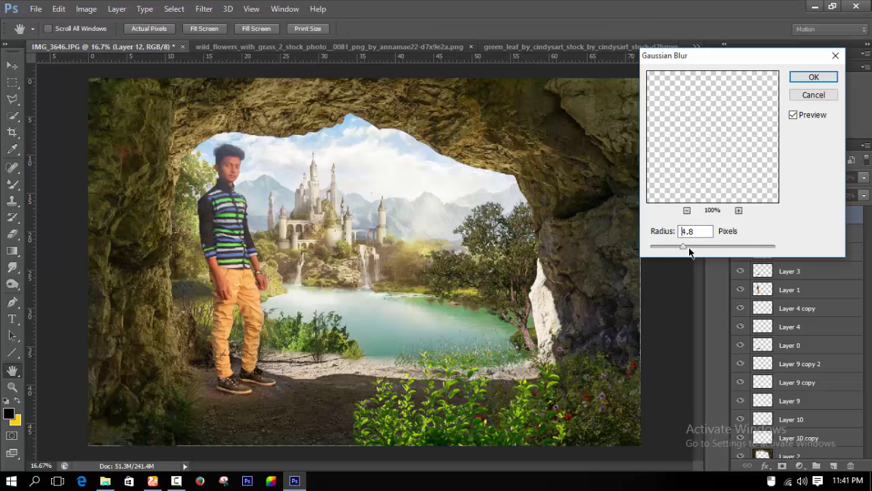
left_click_drag(709, 249, 707, 249)
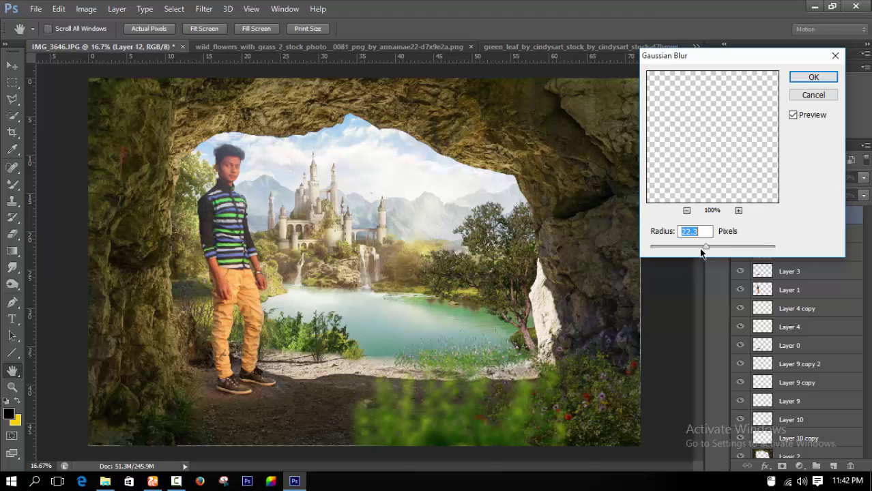
left_click(814, 78)
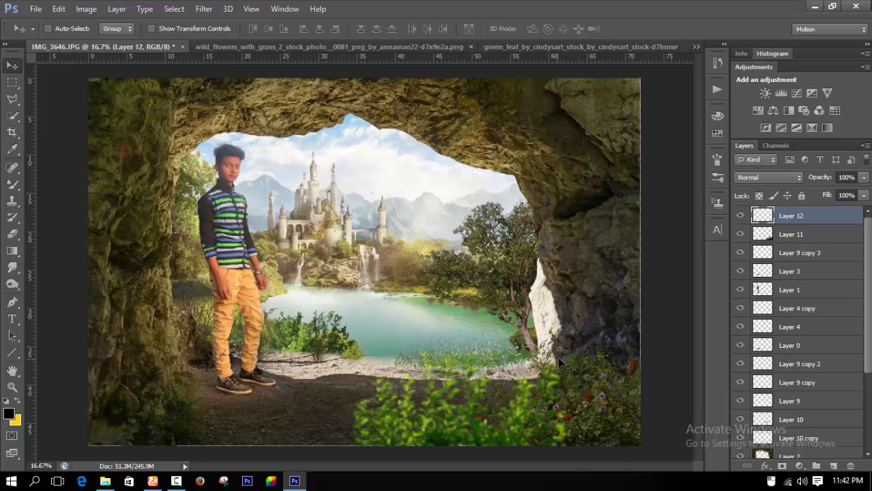
- Enlarge the blurred leaves slightly, then duplicate them and shrink the copy to about 75%
key("ctrl+t")
mouse_move(569, 351)
left_mouse_down()
mouse_move(560, 393)
mouse_move(513, 386)
mouse_move(544, 389)
left_mouse_up()
key("Return")
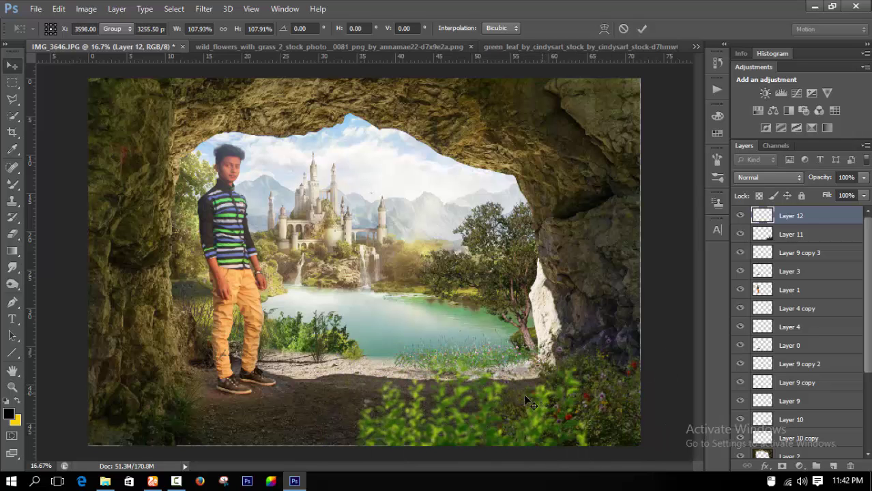
key("ctrl+j")
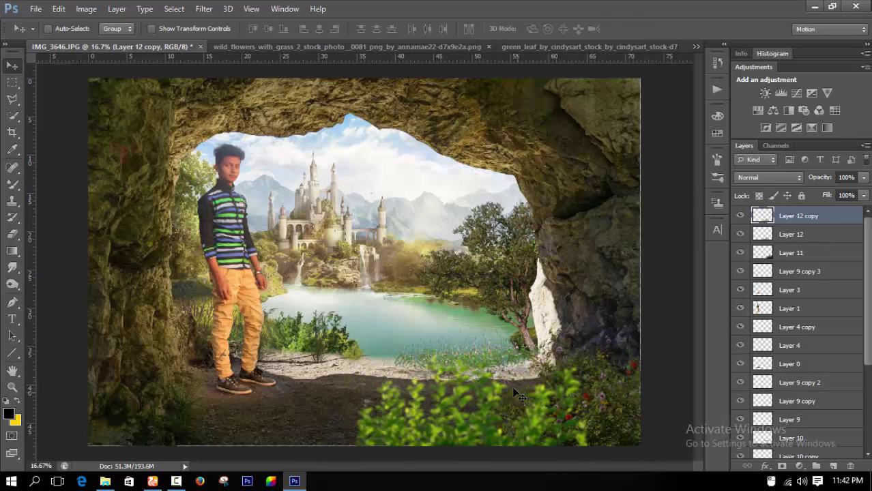
key("ctrl+t")
left_click_drag(366, 369, 413, 399)
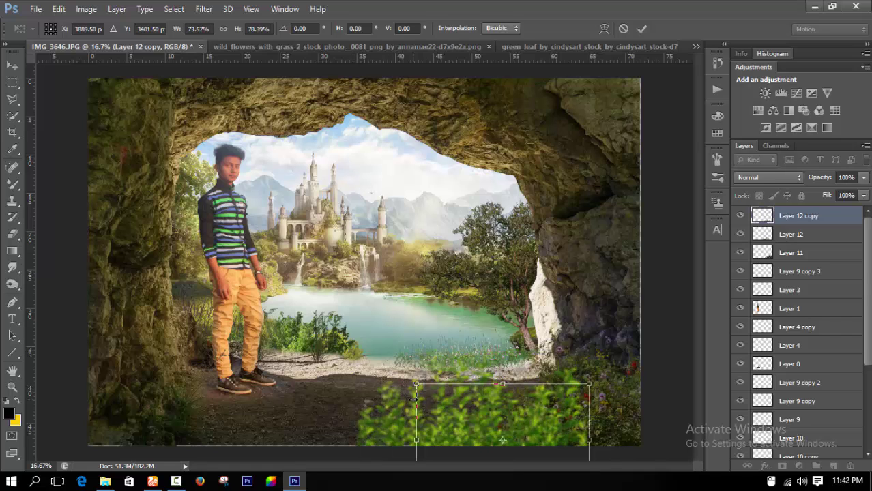
key("Return")
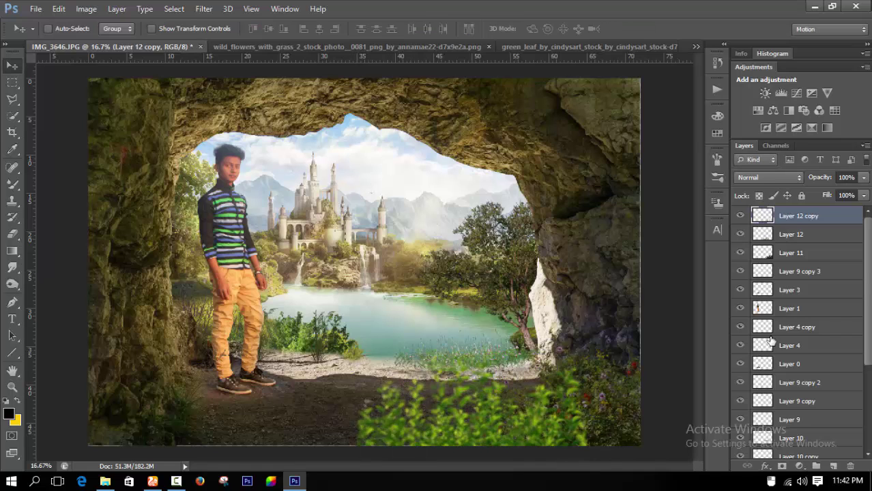
- Place Layer 12 copy beneath the original beside the right rock, and add Layer 12 to the selection
left_click_drag(798, 229, 798, 239)
left_click_drag(444, 426, 526, 346)
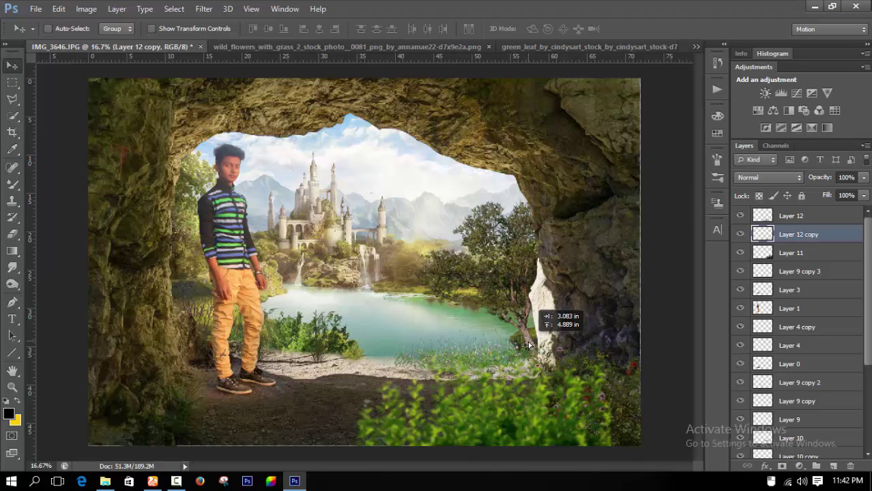
left_click_drag(525, 346, 533, 344)
left_click(12, 234)
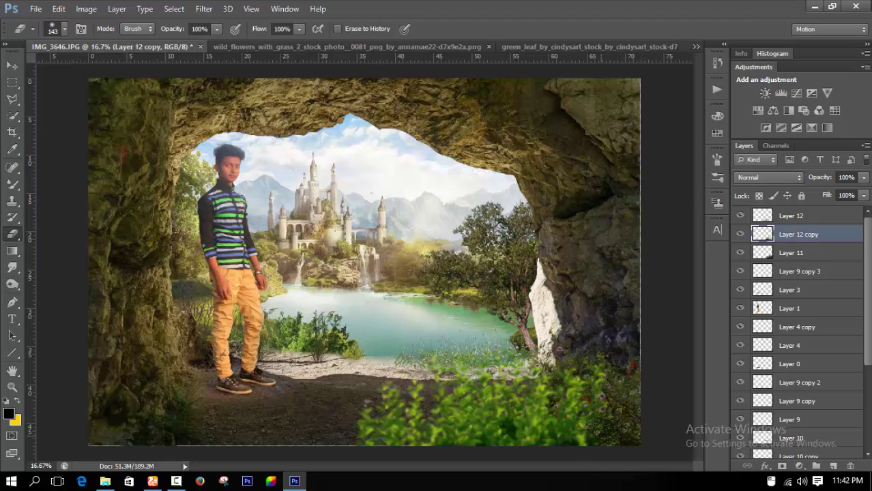
left_click(818, 217, "ctrl")
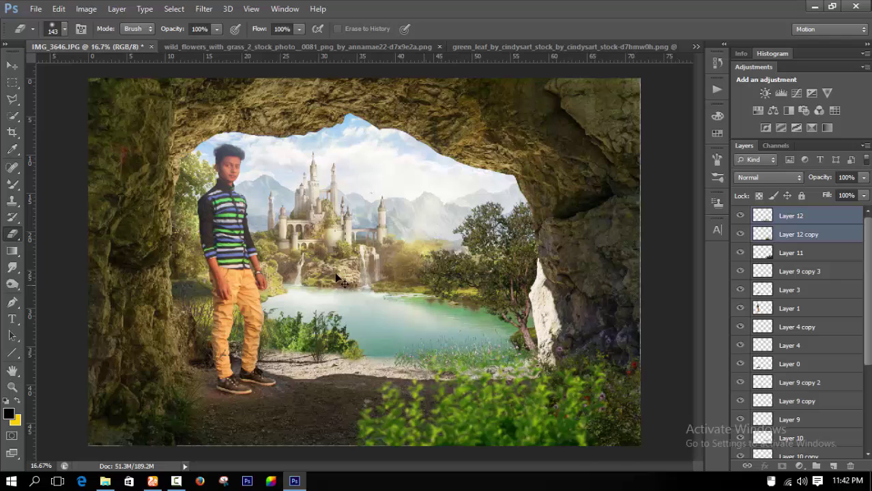
- Duplicate the grass, flip it horizontally, rotate about 12°, and place it bottom-left
key("v")
left_click_drag(496, 436, 250, 458)
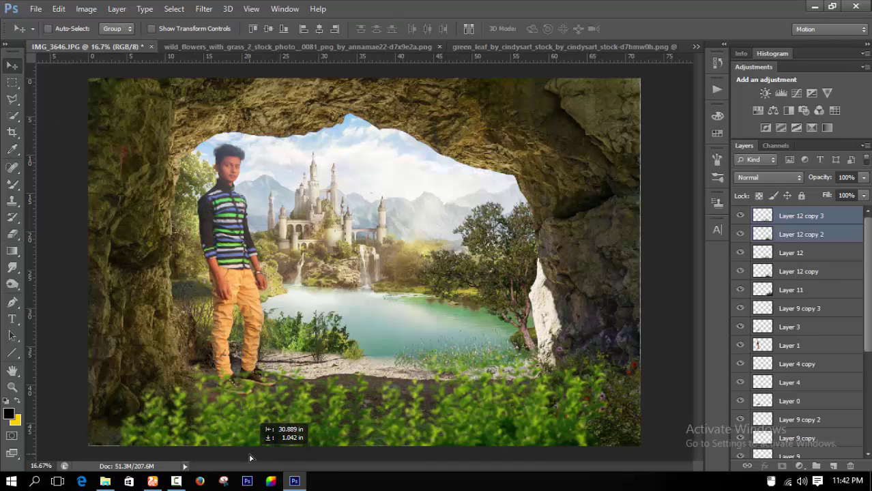
key("ctrl+t")
right_click(295, 417)
left_click(402, 386)
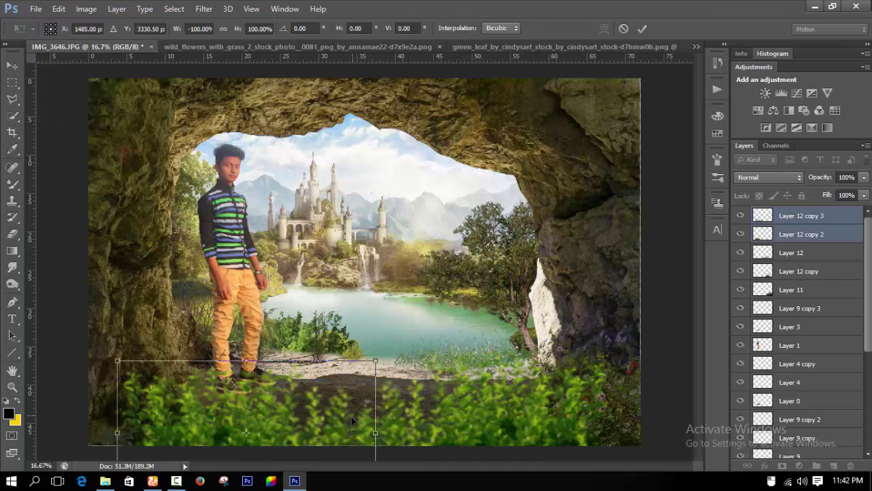
mouse_move(352, 421)
left_mouse_down()
mouse_move(225, 424)
mouse_move(225, 412)
left_mouse_up()
left_click_drag(286, 447, 401, 357)
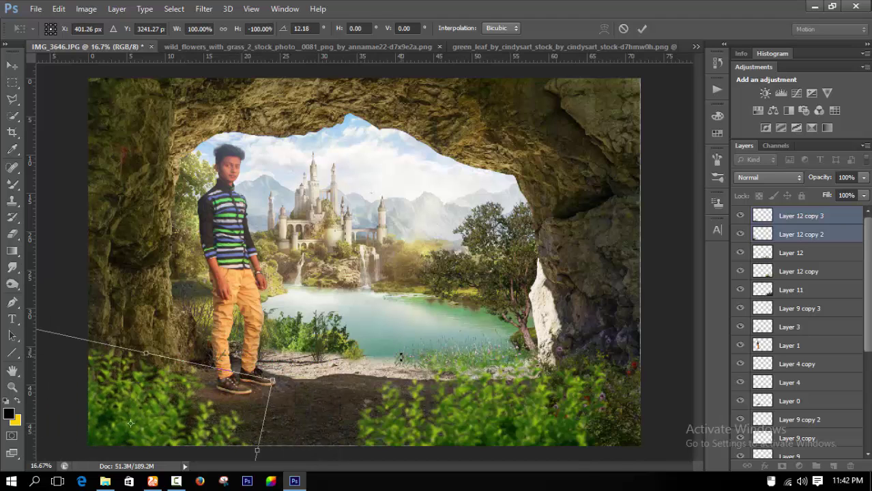
left_click_drag(285, 394, 236, 414)
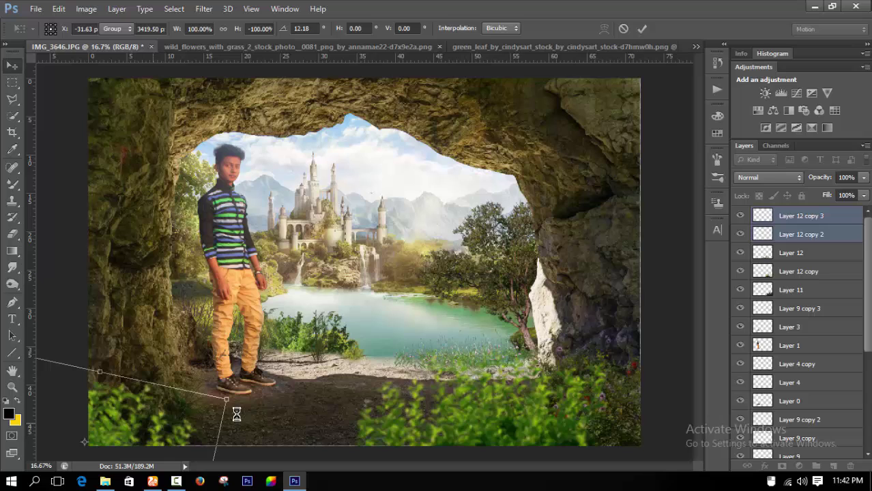
key("Return")
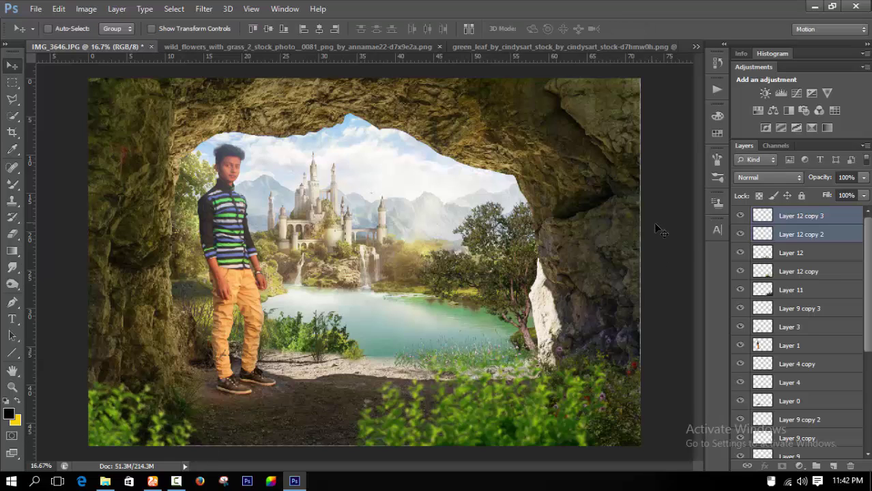
- Merge the grass copies into one layer and darken it to Lightness -37
left_click(790, 234)
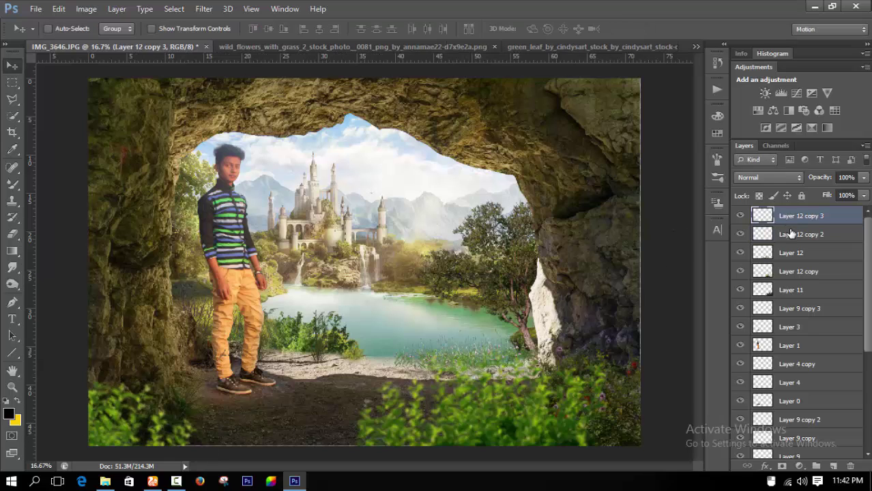
left_click(801, 215, "ctrl")
key("ctrl+e")
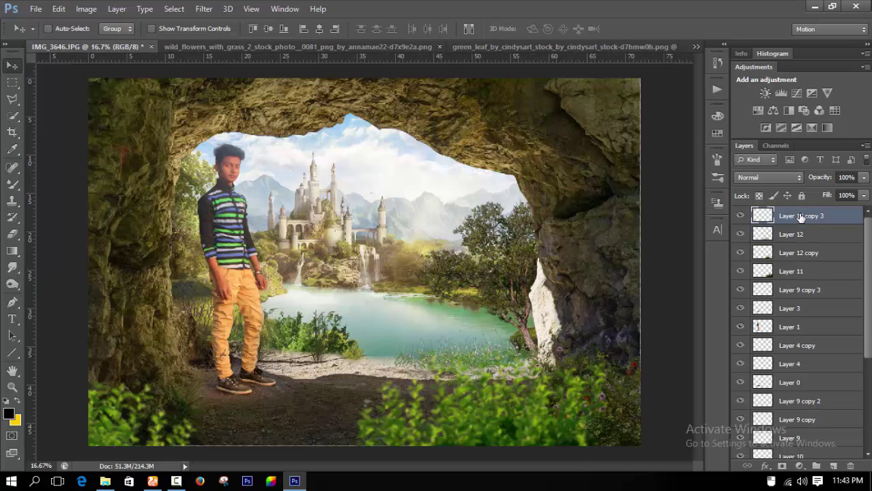
key("ctrl+u")
left_click(702, 197)
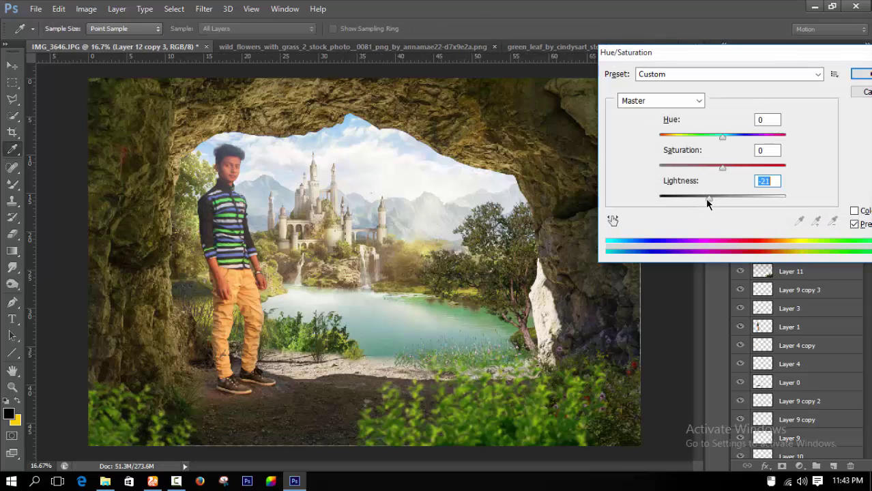
left_click_drag(700, 198, 698, 198)
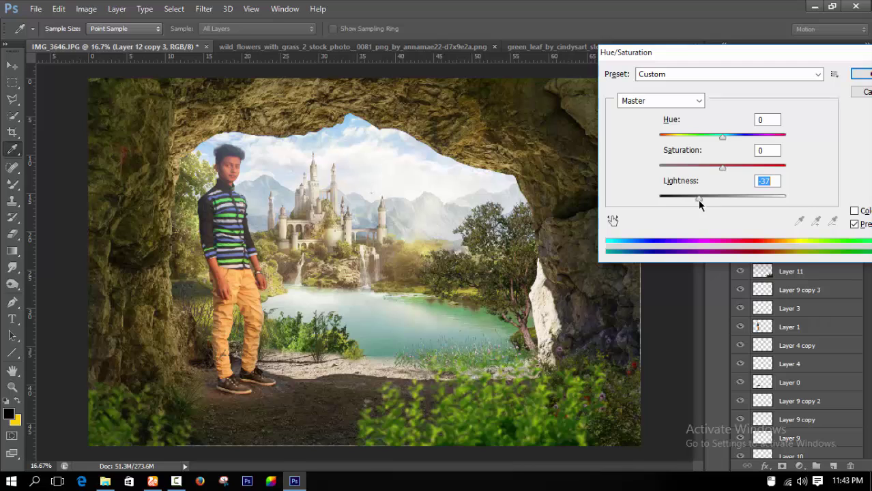
left_click(861, 74)
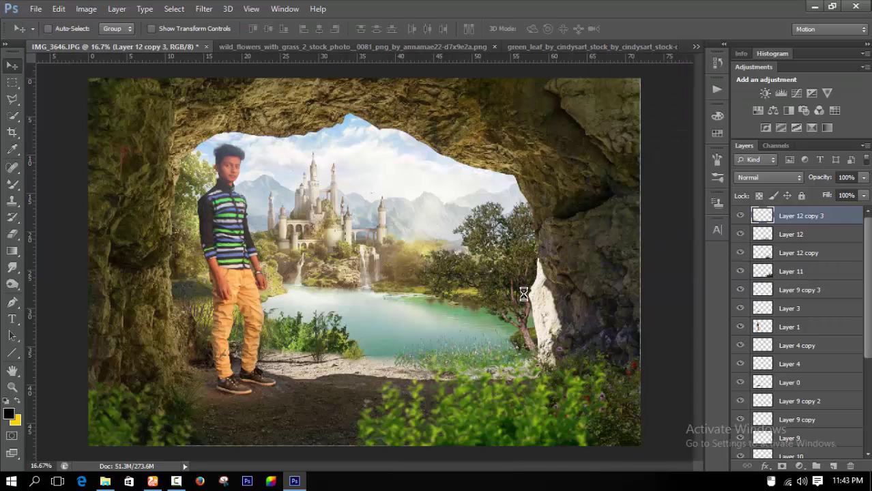
- Duplicate the foliage as Layer 12 copy 4, rotated about 2.8° and shifted right
key("j")
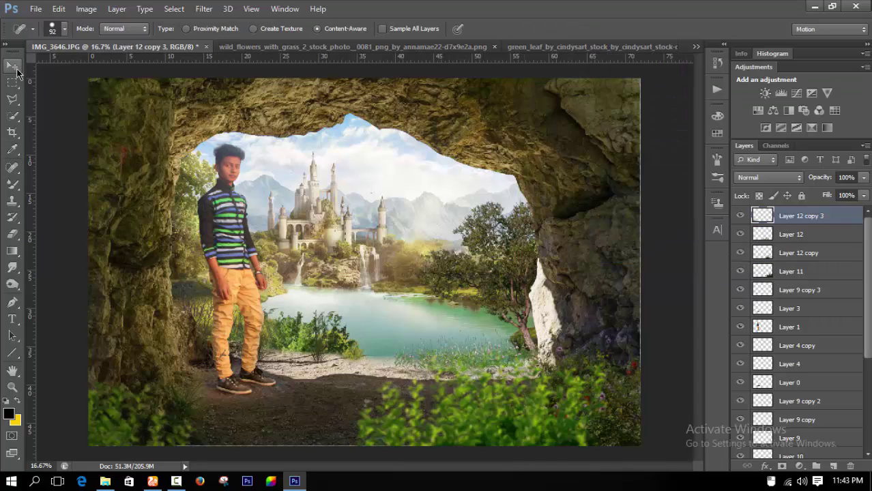
key("v")
left_click_drag(298, 329, 408, 369)
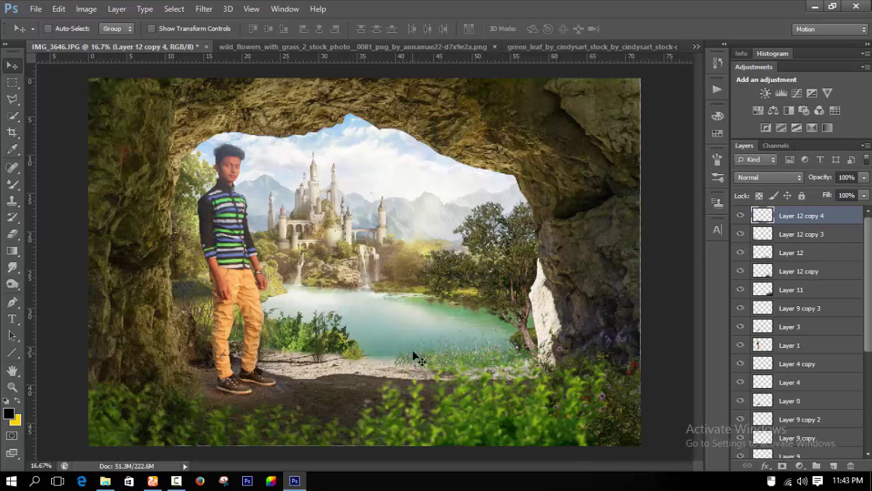
key("ctrl+t")
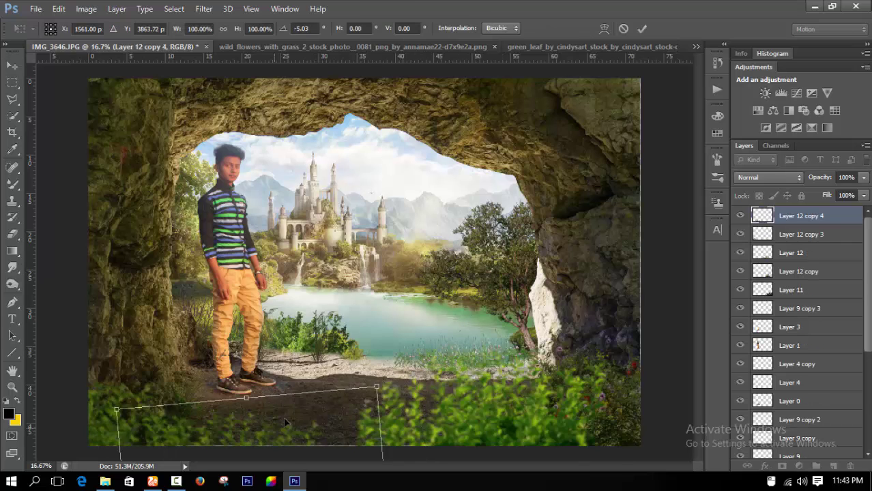
left_click_drag(481, 336, 484, 346)
left_click_drag(326, 418, 359, 424)
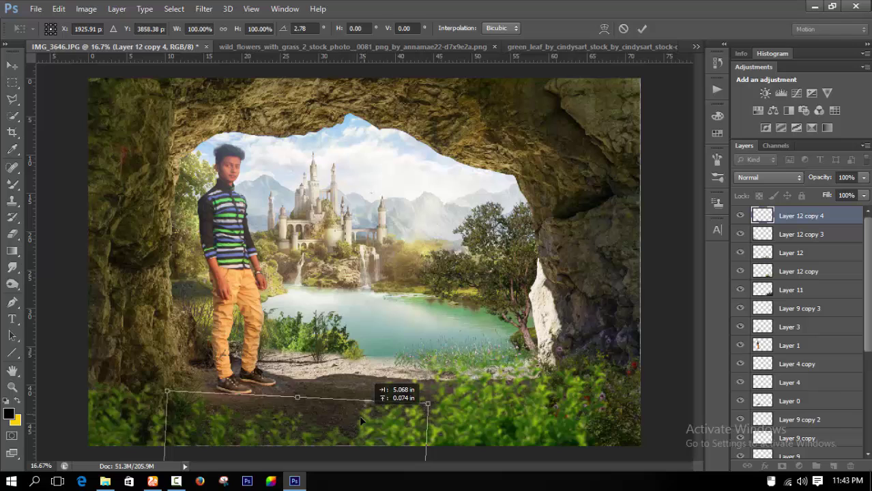
key("Return")
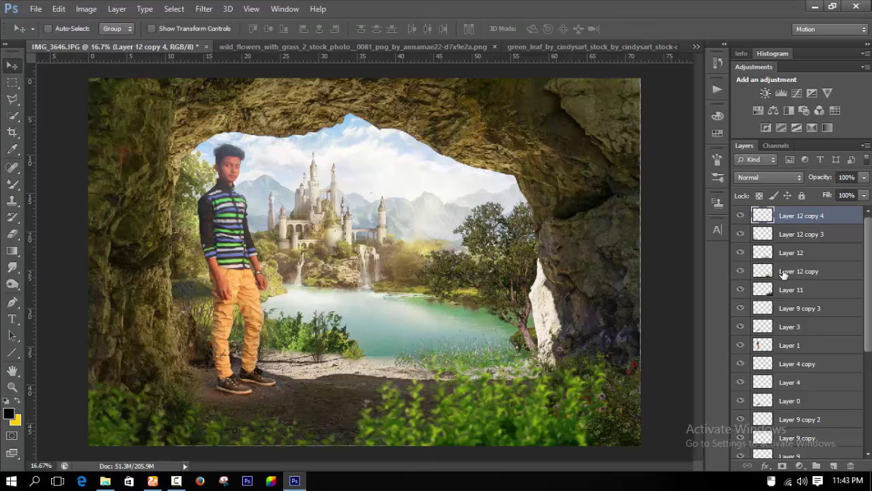
- Toggle Layer 12's visibility to compare, then move it slightly up
left_click(788, 254)
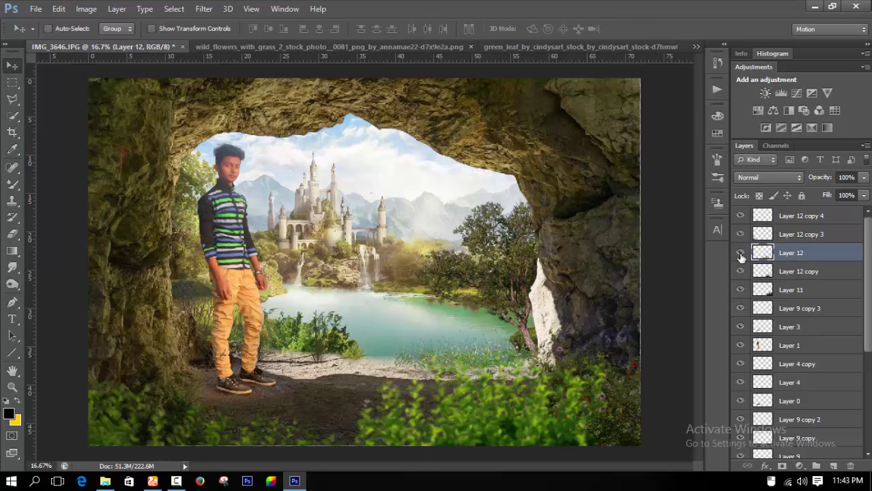
left_click(740, 253)
left_click(740, 253)
mouse_move(518, 408)
left_mouse_down()
mouse_move(502, 427)
mouse_move(503, 399)
mouse_move(516, 397)
left_mouse_up()
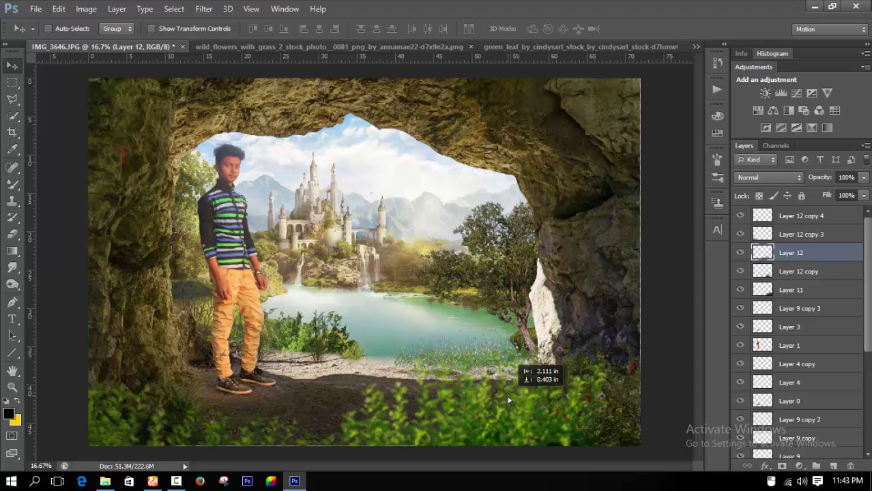
- Merge Layer 12 into Layer 12 copy, undoing a first mistaken merge
left_click(799, 234)
key("ctrl+e")
left_click(740, 235)
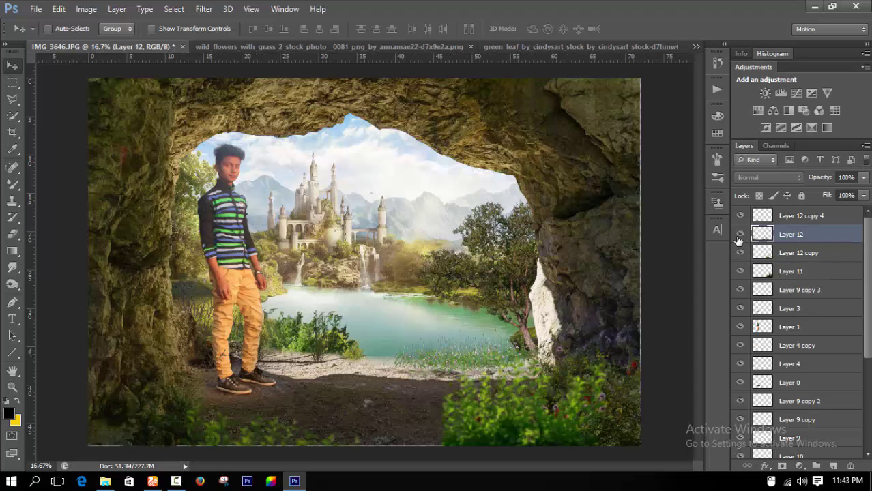
left_click(739, 235)
key("ctrl+z")
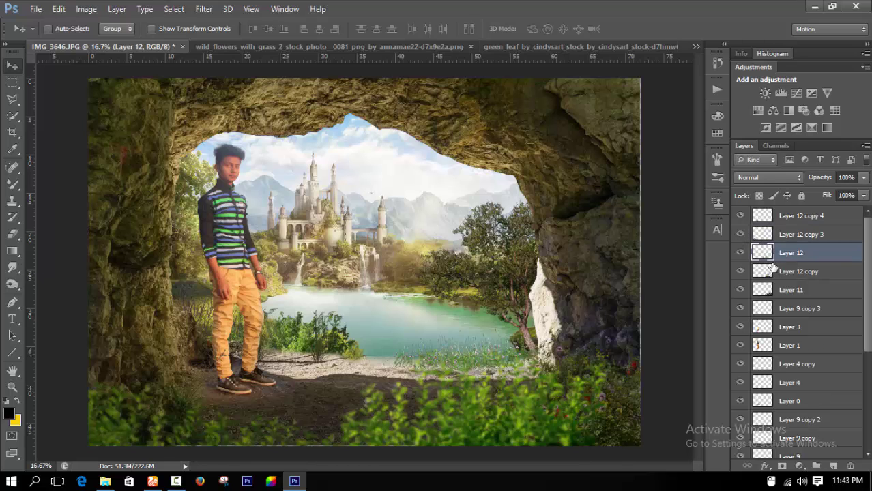
key("ctrl+e")
- Tone the merged foliage with Hue/Saturation at Hue -10 and Lightness -10
key("ctrl+u")
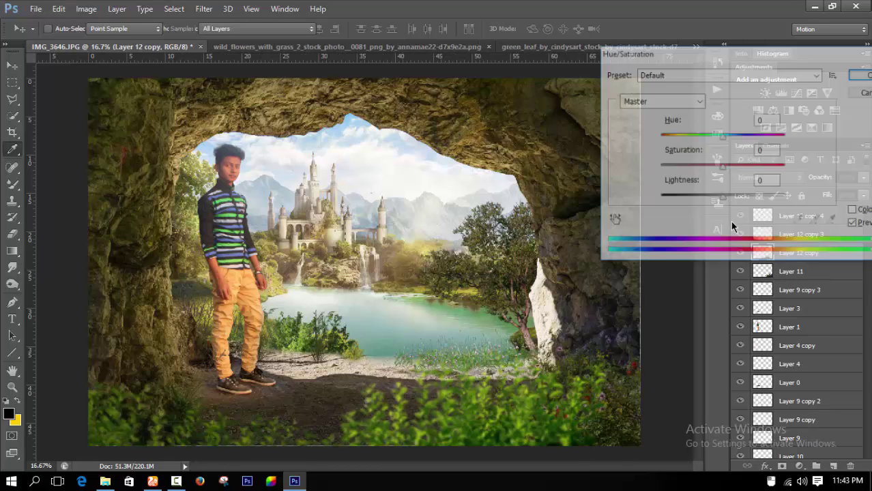
left_click(716, 198)
left_click_drag(721, 139, 716, 138)
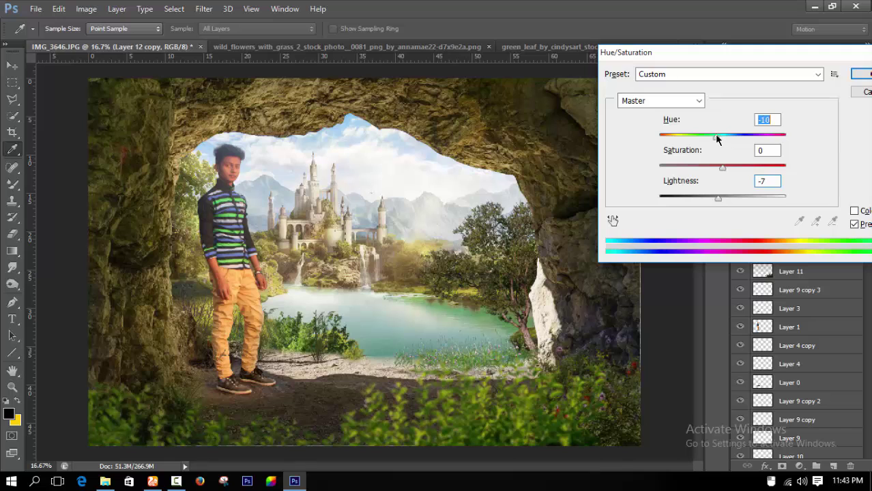
left_click(715, 196)
left_click(855, 78)
key("v")
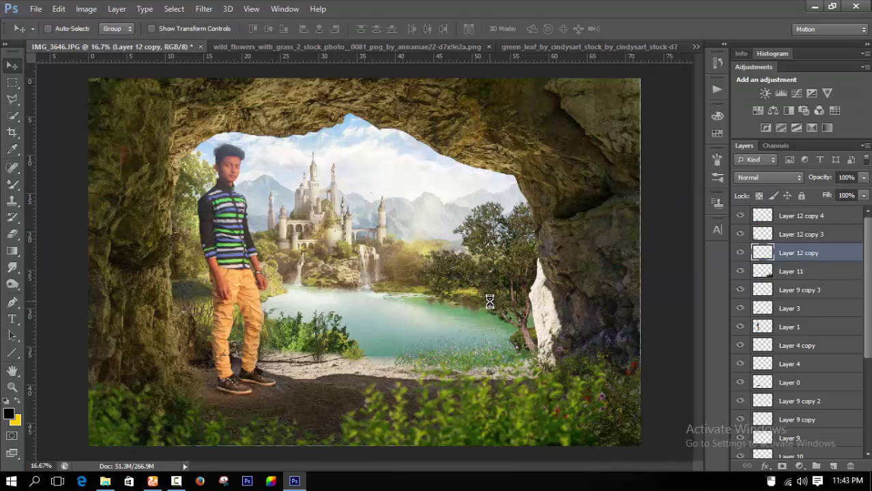
key("ctrl+minus")
key("ctrl+minus")
key("ctrl+minus")
key("ctrl+minus")
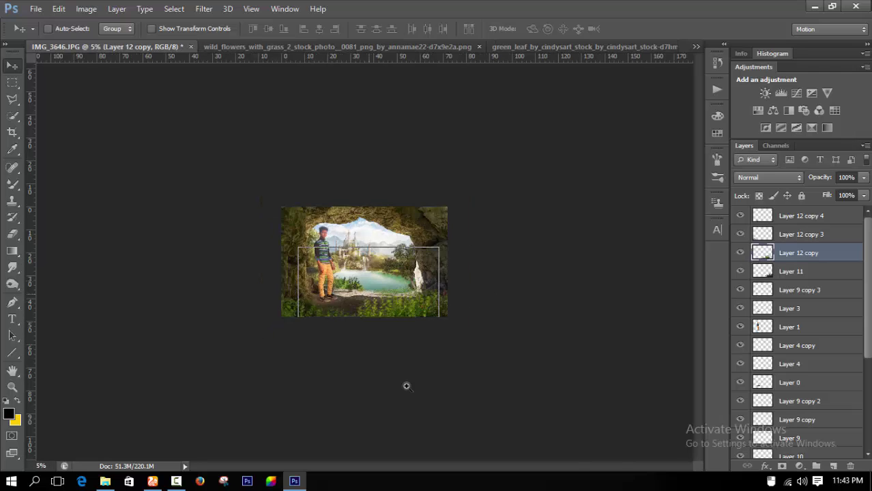
- Rotate Layer 12 copy about -5° and shift it up and right
key("ctrl+plus")
key("ctrl+plus")
key("ctrl+plus")
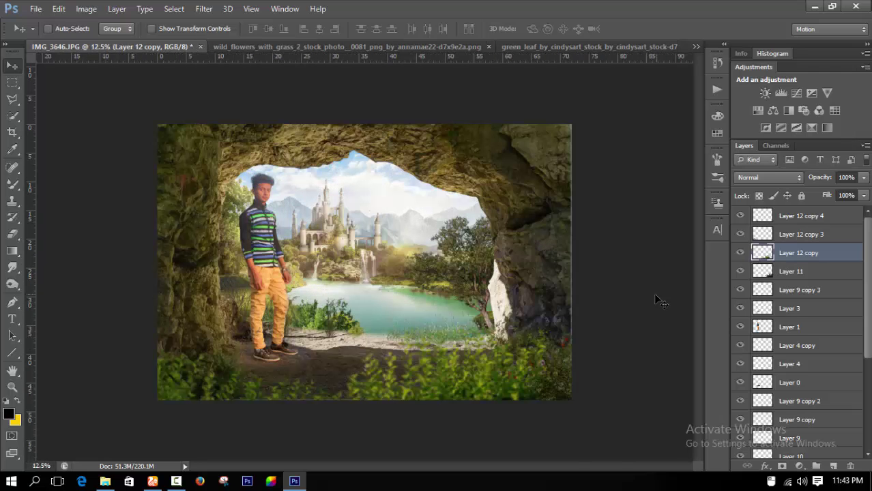
key("ctrl+t")
left_click_drag(656, 299, 654, 251)
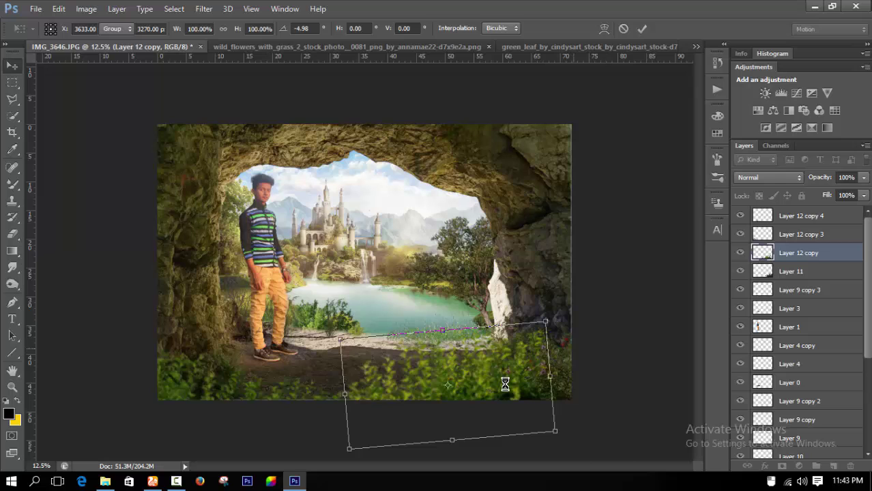
mouse_move(505, 384)
left_mouse_down()
mouse_move(532, 384)
mouse_move(519, 391)
mouse_move(522, 380)
left_mouse_up()
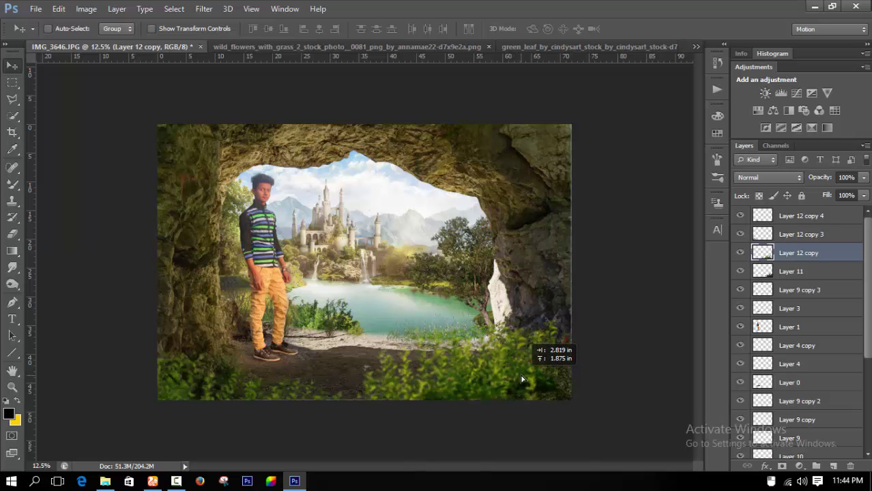
- Stack Layer 11 above Layer 12 copy and move the red-flowered grass lower right
left_click_drag(791, 273, 795, 251)
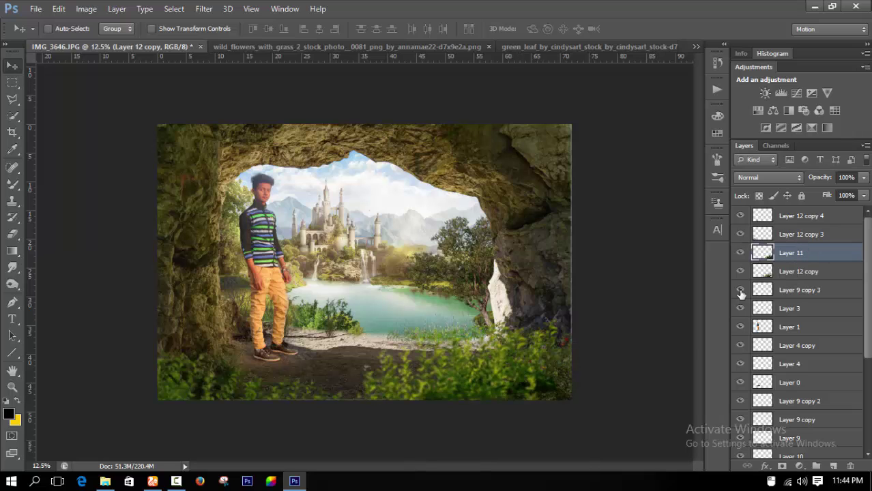
mouse_move(611, 362)
left_mouse_down()
mouse_move(635, 385)
mouse_move(646, 372)
left_mouse_up()
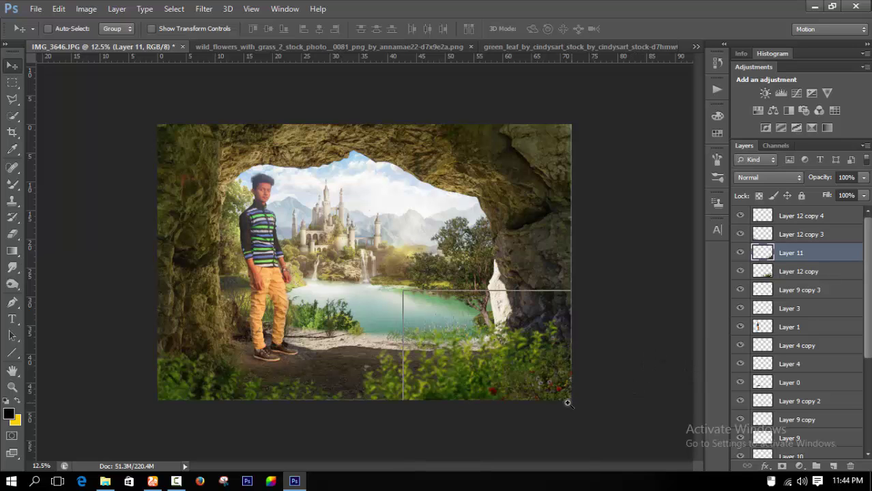
key("ctrl+plus")
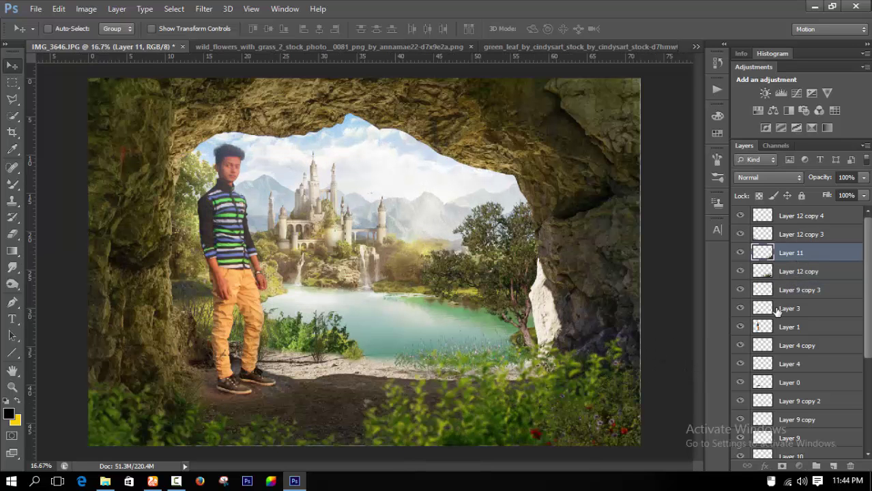
- Move Layer 11 below Layer 12 copy, shrink it to about 88% and tilt it about 13°
left_click_drag(800, 254, 792, 280)
key("ctrl+t")
left_click_drag(407, 339, 588, 326)
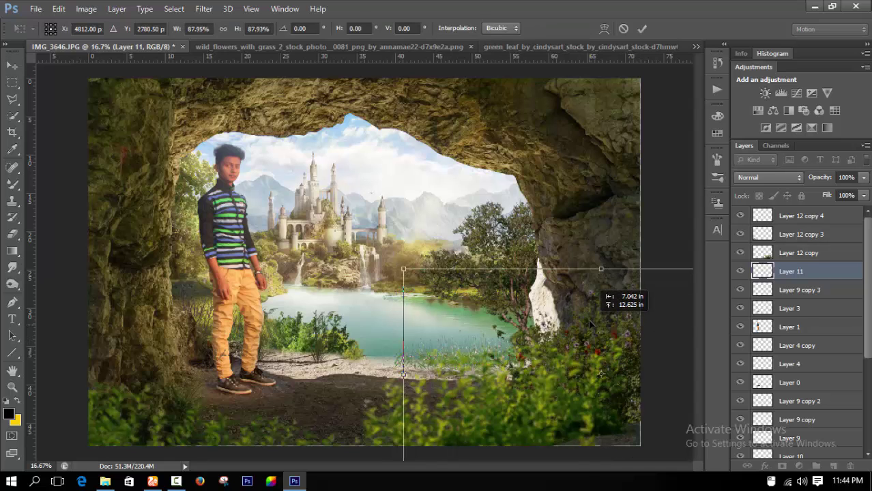
left_click_drag(641, 331, 632, 312)
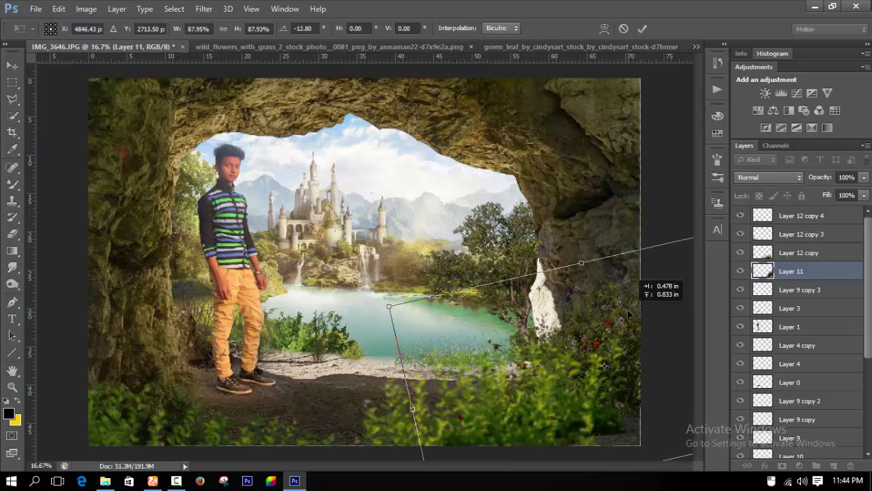
left_click(782, 254)
- Nudge the bottom-right foliage down and enlarge it to about 112% by 110%
mouse_move(635, 360)
left_mouse_down()
mouse_move(635, 374)
mouse_move(627, 365)
left_mouse_up()
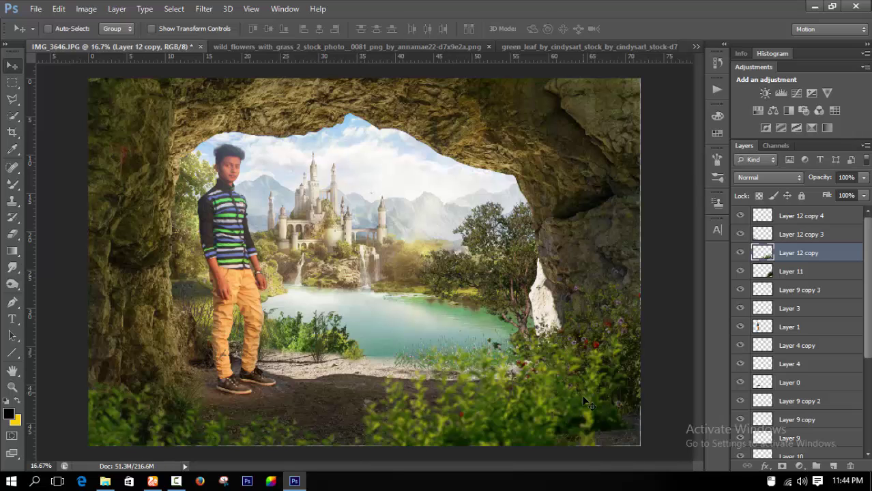
key("ctrl+t")
left_click_drag(640, 413, 613, 405)
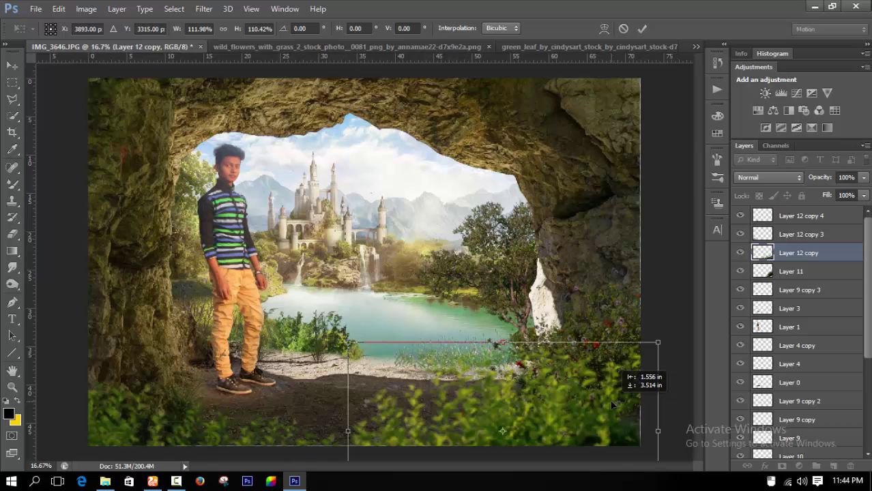
key("Return")
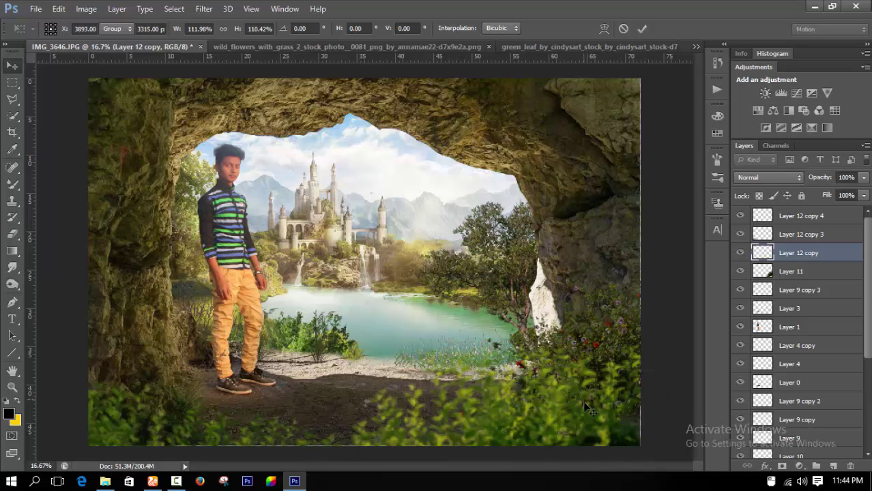
scroll(477, 383, "down", 5)
scroll(352, 378, "up", 2)
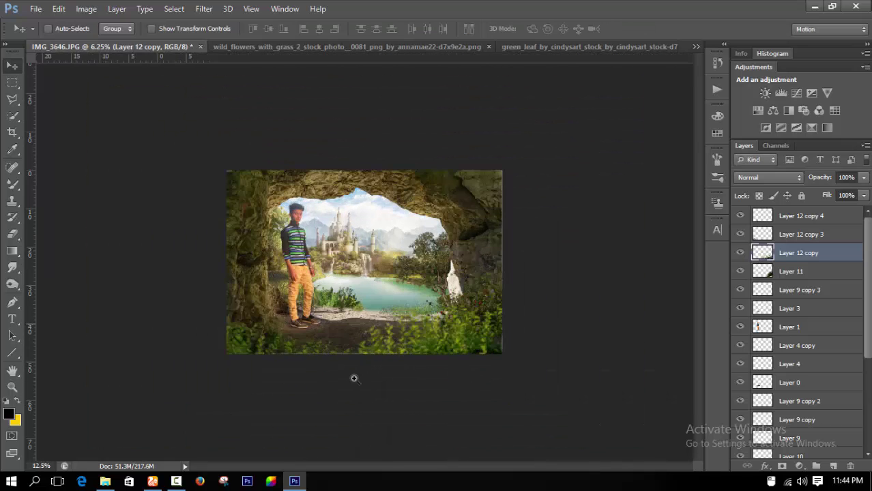
scroll(352, 382, "up", 4)
- Darken the bottom-right foliage with Hue/Saturation Lightness -8
key("ctrl+u")
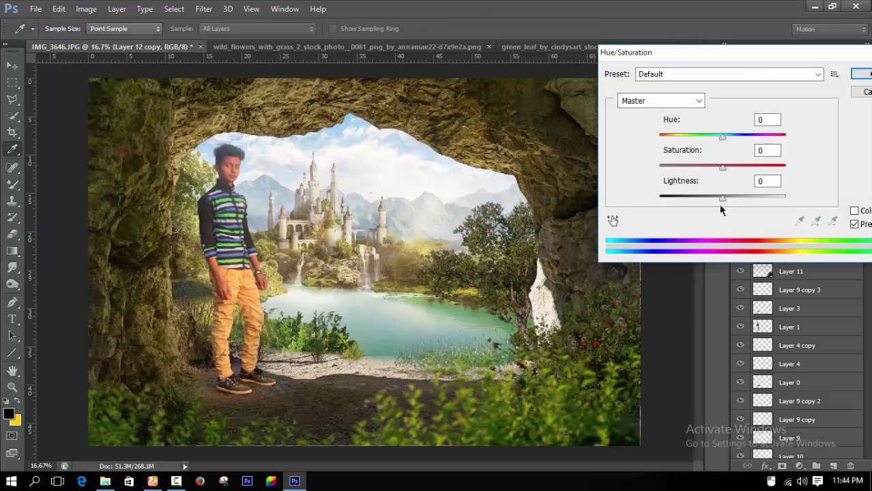
left_click_drag(723, 197, 716, 196)
left_click(862, 75)
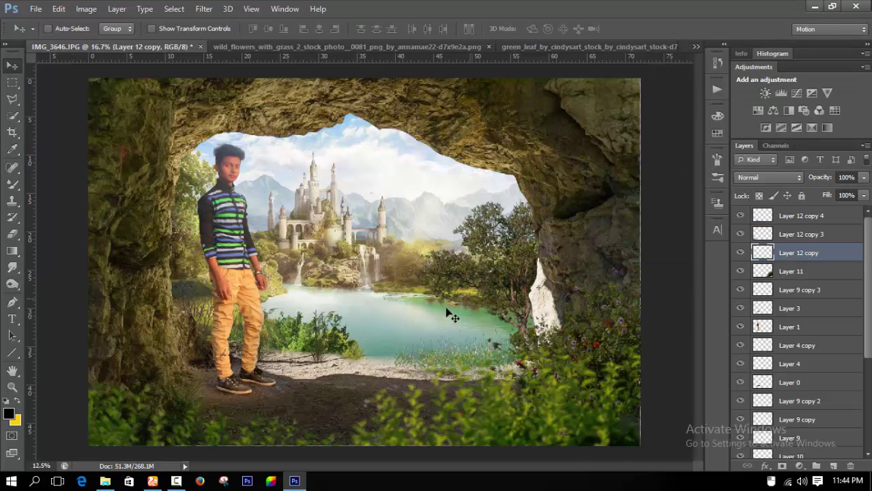
scroll(365, 383, "down", 2)
scroll(345, 372, "up", 2)
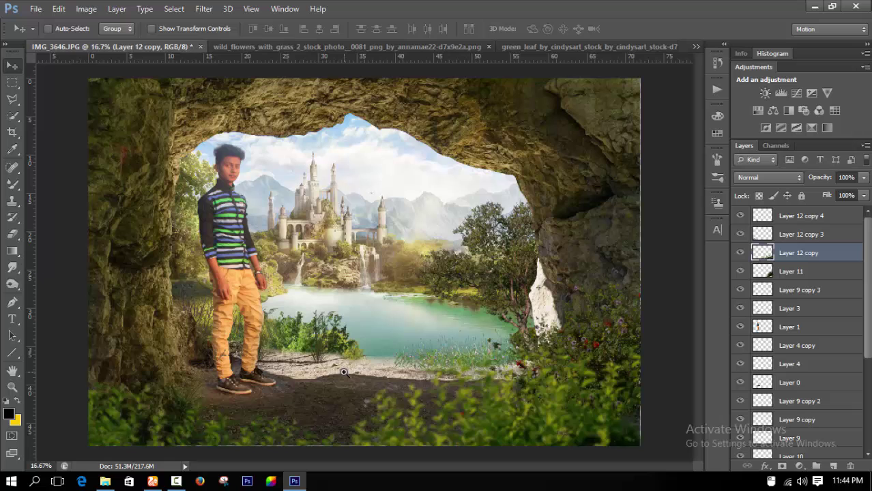
scroll(344, 372, "up", 1)
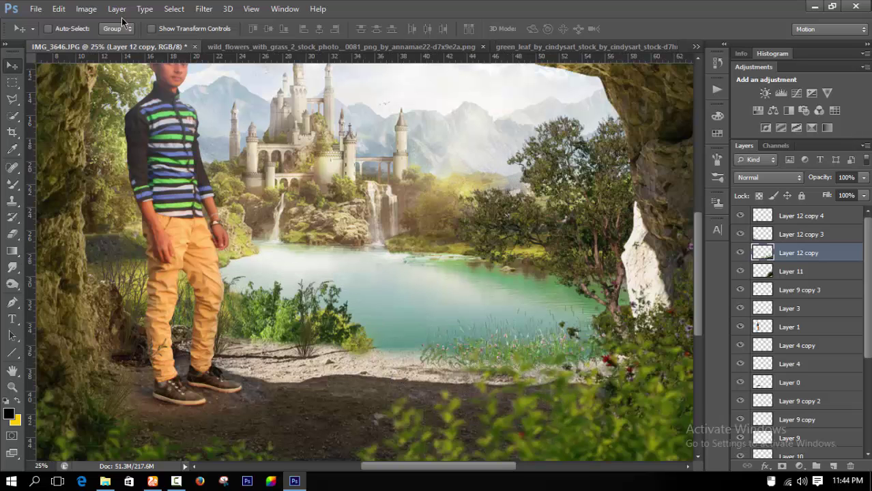
left_click(35, 8)
- Open willow_branches and drag it onto the cave composite
left_click(42, 34)
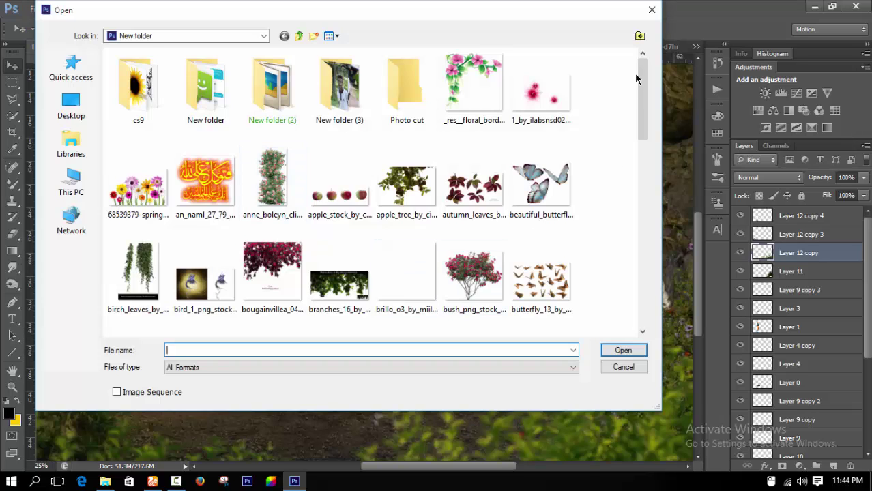
left_click_drag(639, 79, 633, 265)
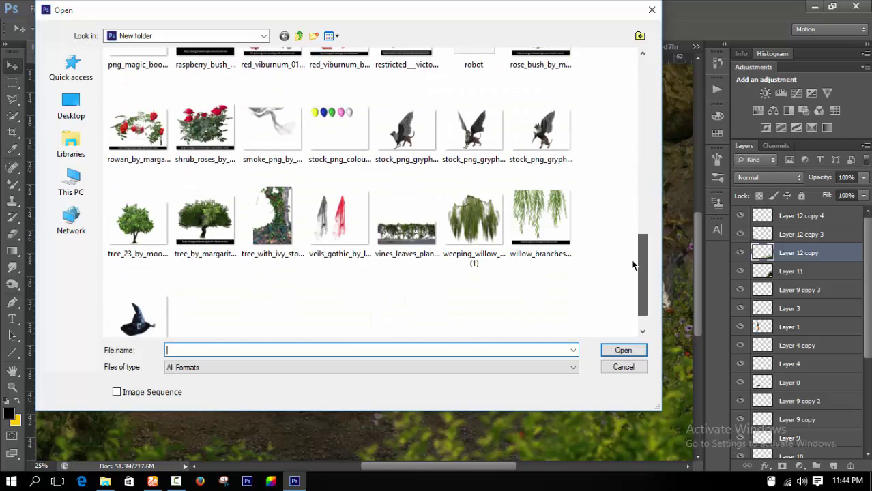
double_click(554, 225)
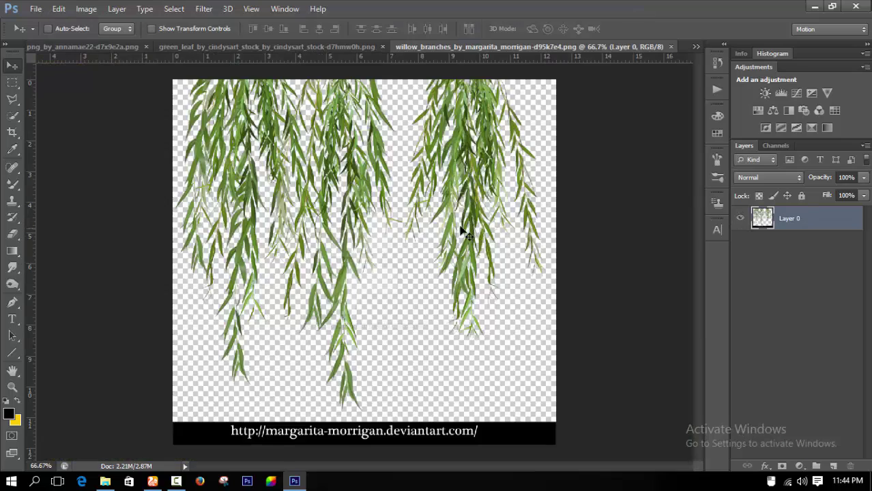
mouse_move(387, 208)
left_mouse_down()
mouse_move(430, 217)
mouse_move(157, 108)
left_mouse_up()
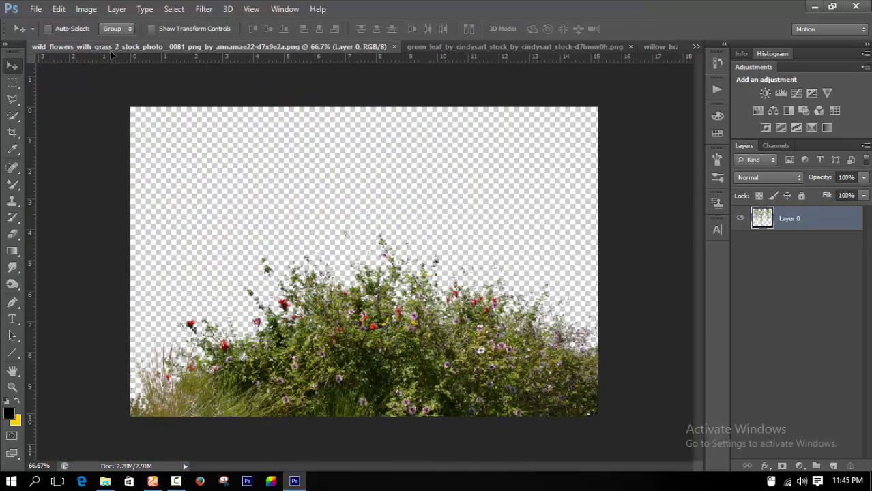
- Close the wild flowers document without saving, then close green_leaf
left_click(395, 46)
left_click(442, 189)
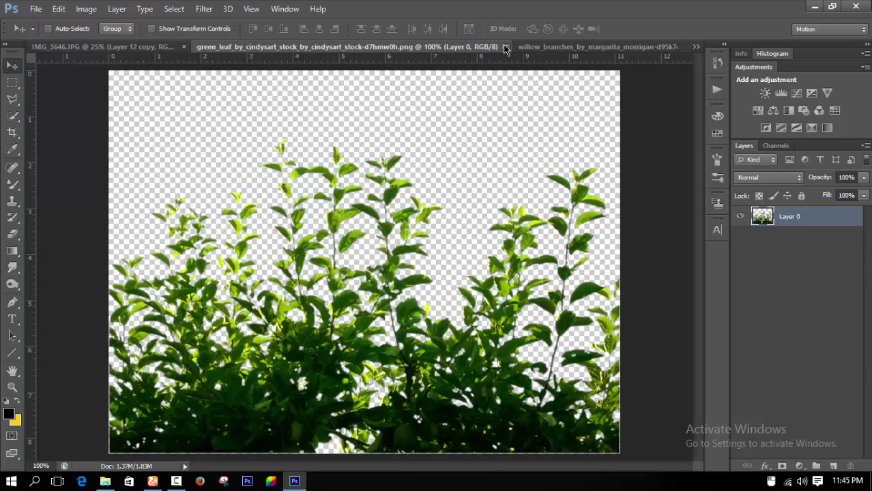
left_click(505, 47)
- Bring the willow branches into IMG_3646 and raise them slightly
mouse_move(449, 171)
left_mouse_down()
mouse_move(157, 48)
mouse_move(362, 166)
left_mouse_up()
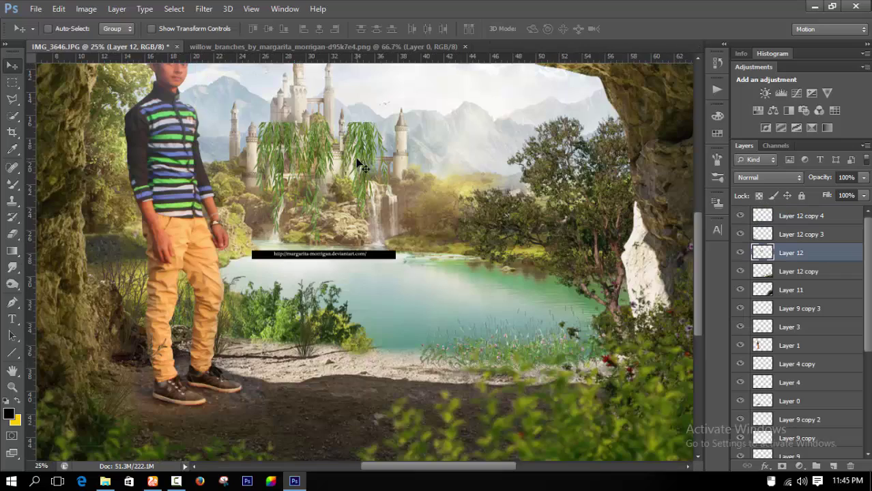
key("ctrl+minus")
key("ctrl+minus")
mouse_move(397, 179)
left_mouse_down()
mouse_move(429, 191)
mouse_move(430, 203)
left_mouse_up()
key("ctrl+t")
key("Return")
- Move the willow layer behind the cave rock and enlarge it under the arch
scroll(830, 236, "down", 1)
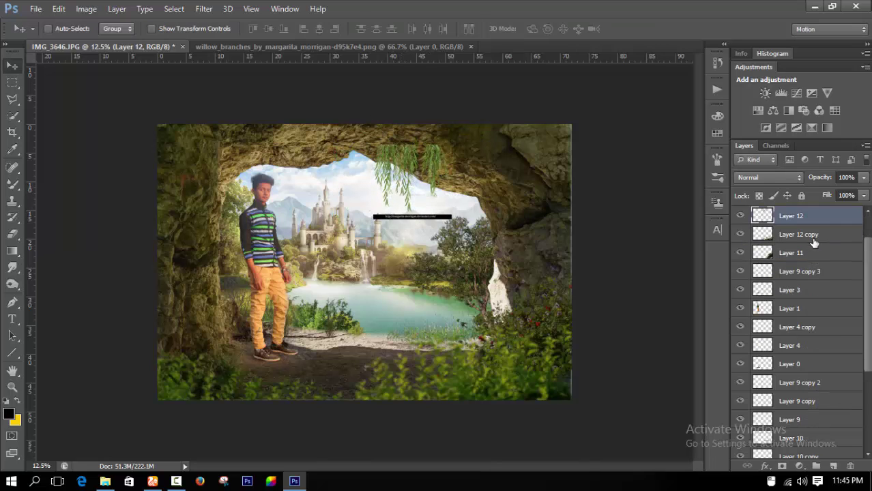
mouse_move(809, 218)
left_mouse_down()
mouse_move(805, 368)
mouse_move(776, 392)
left_mouse_up()
key("ctrl+plus")
left_click_drag(442, 189, 430, 204)
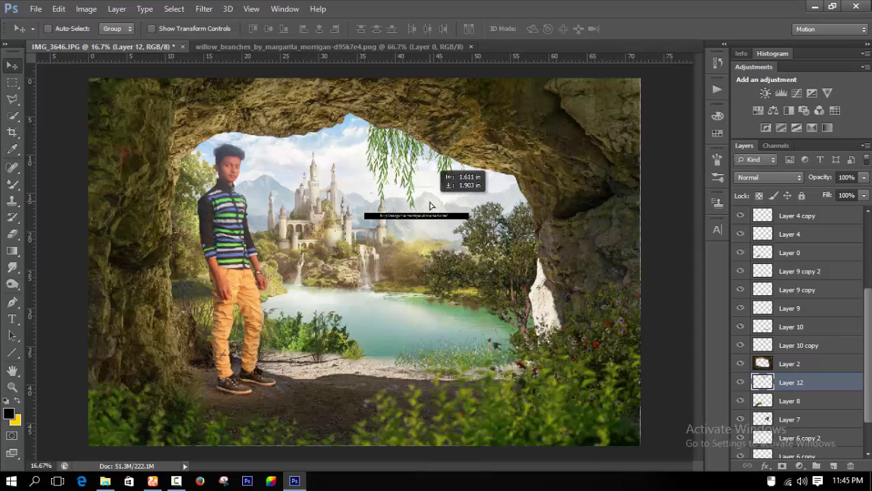
key("ctrl+t")
left_click_drag(469, 219, 487, 240)
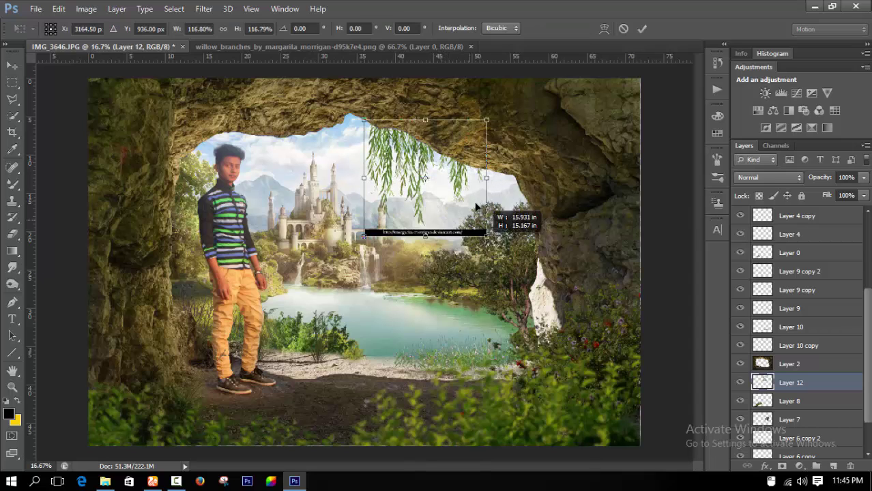
key("Return")
- Erase the willow watermark, shift it upper left, and place a copy top middle
left_click(12, 234)
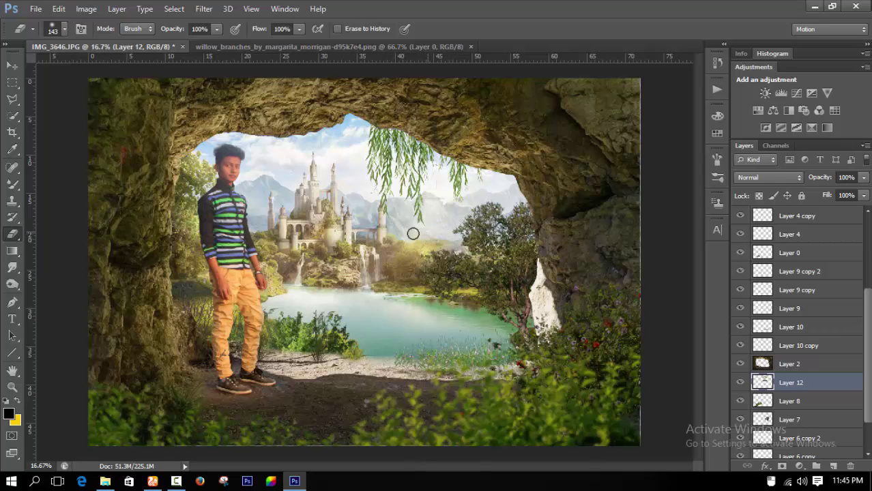
left_click(12, 66)
left_click_drag(440, 156, 258, 164)
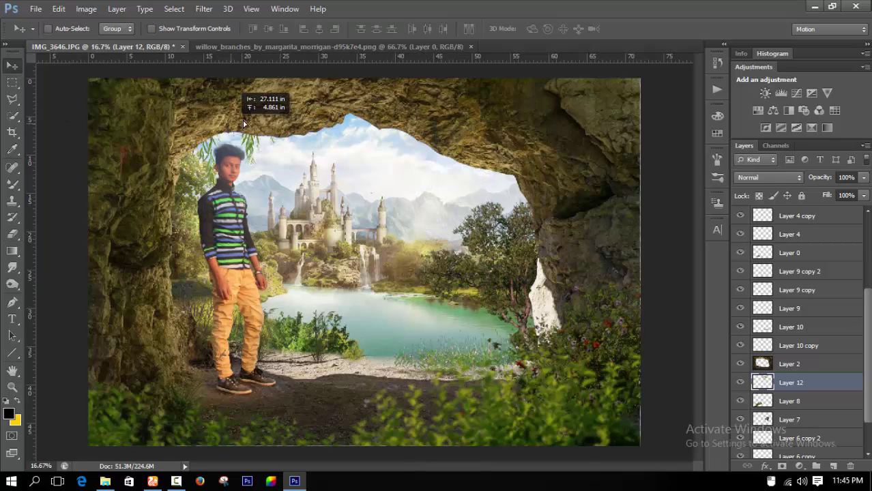
left_click(12, 235)
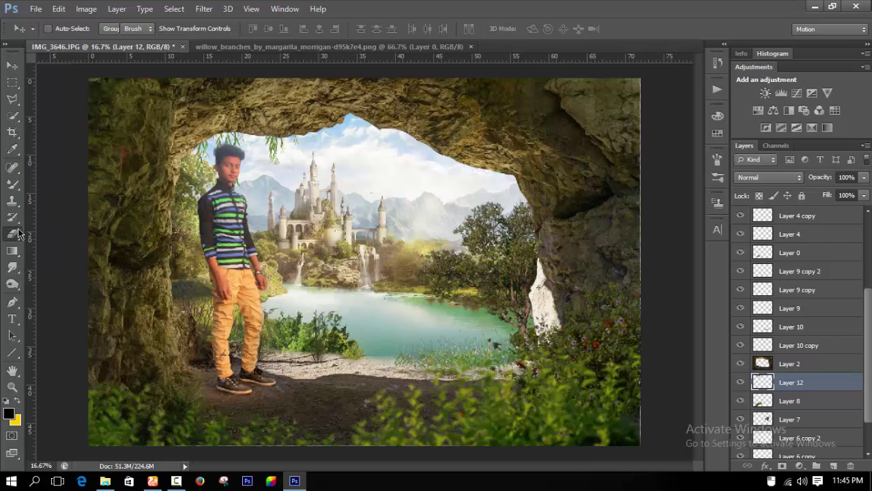
mouse_move(313, 168)
left_mouse_down()
mouse_move(428, 143)
mouse_move(523, 202)
left_mouse_up()
- Add a third willow copy along the cave top and merge the copies into Layer 12
key("j")
left_click_drag(456, 179, 345, 102)
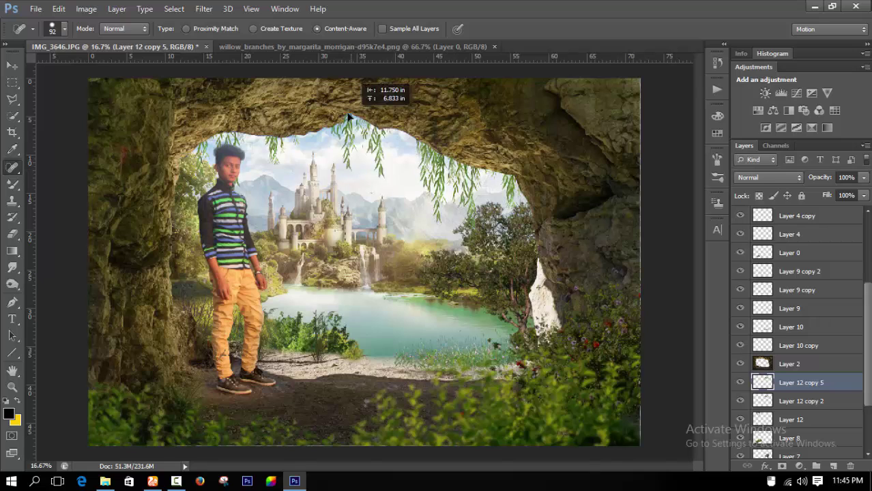
key("ctrl+e")
key("ctrl+e")
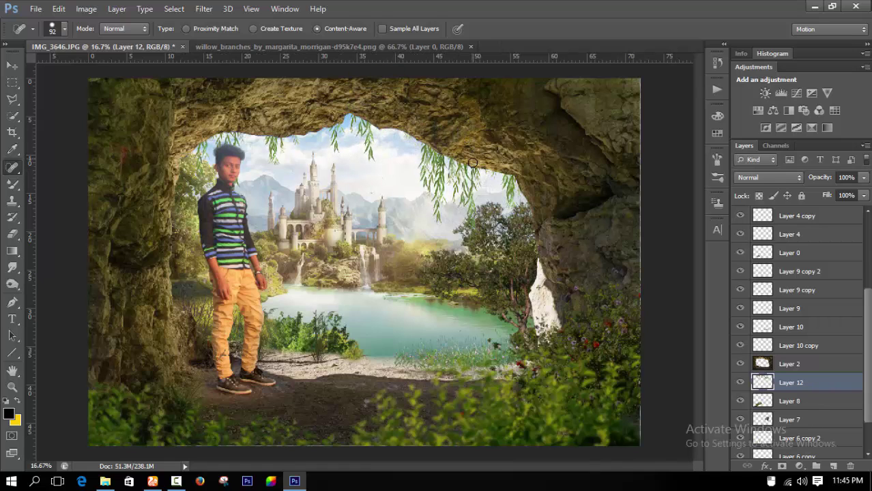
key("ctrl+u")
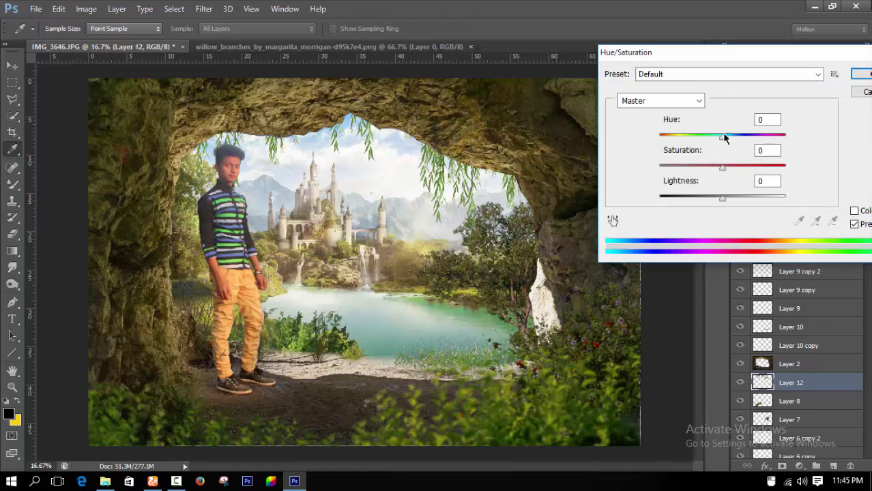
- Apply a small negative Hue shift to the willow branches on Layer 12
left_click_drag(724, 137, 717, 137)
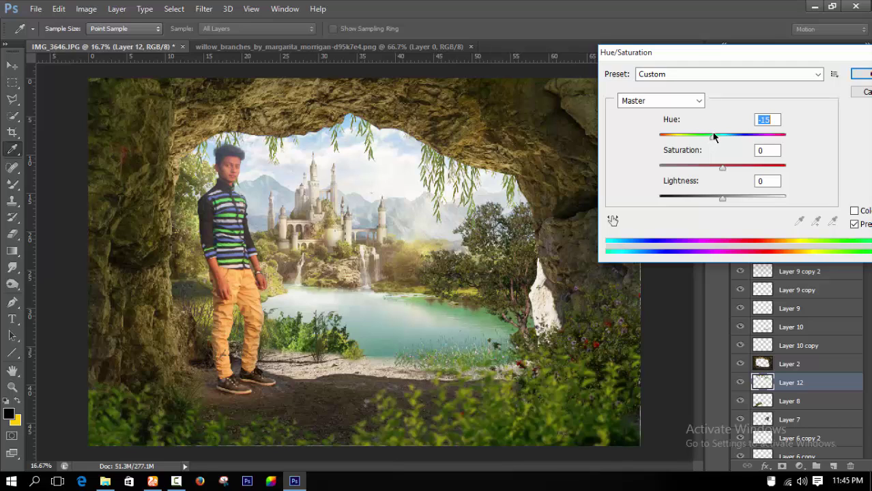
left_click(861, 70)
key("j")
key("ctrl+minus")
key("ctrl+minus")
key("ctrl+minus")
key("ctrl+minus")
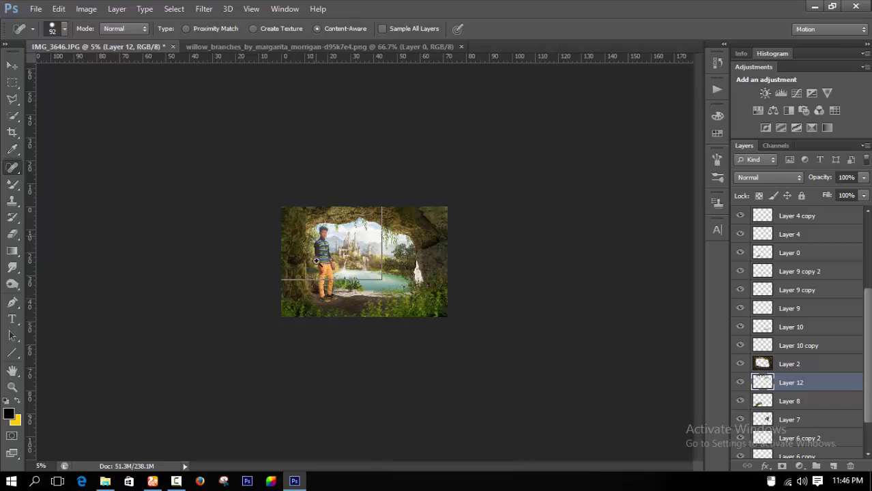
key("ctrl+plus")
key("ctrl+plus")
key("ctrl+plus")
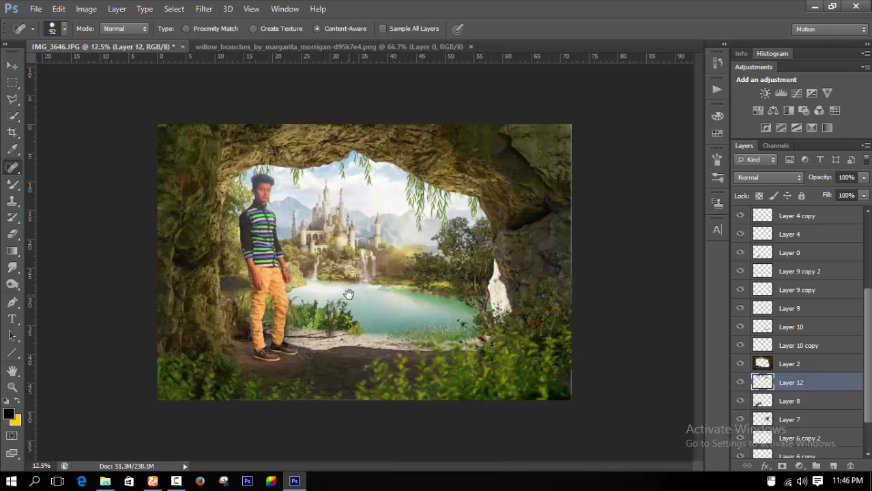
key("ctrl+plus")
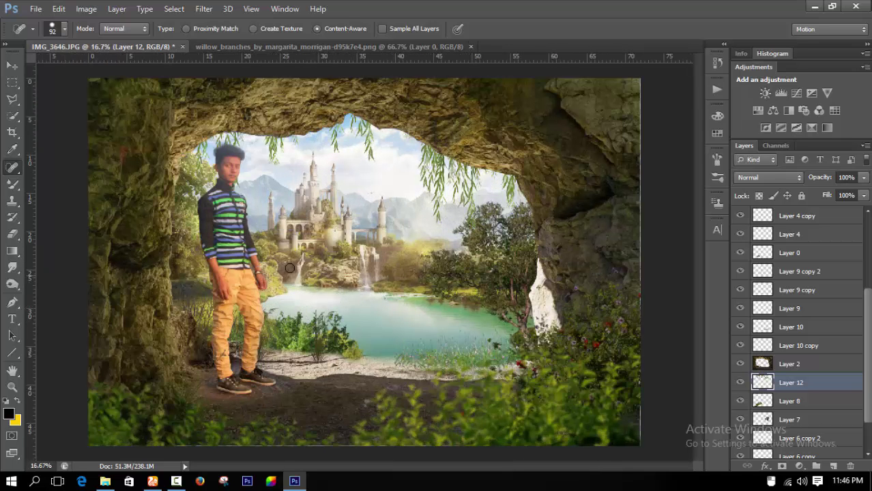
scroll(792, 307, "up", 3)
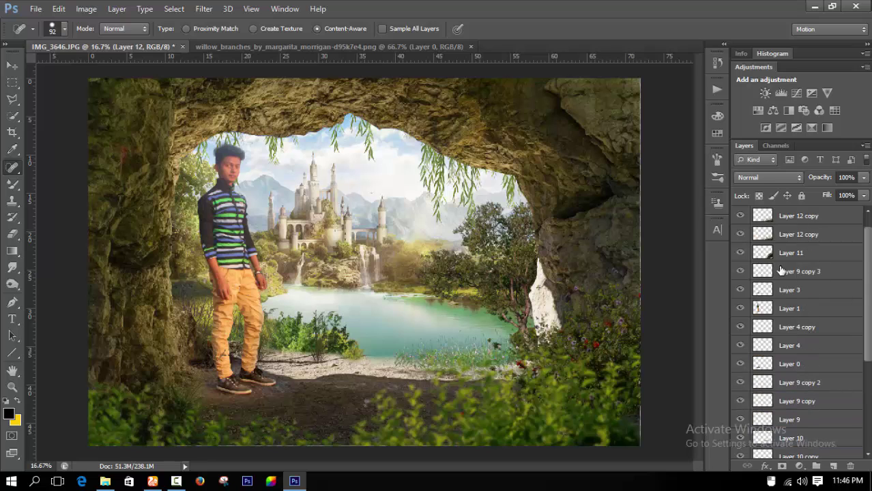
- Apply Selective Color to the Layer 1 copy with Reds Black at -34
left_click(779, 309)
left_click(83, 9)
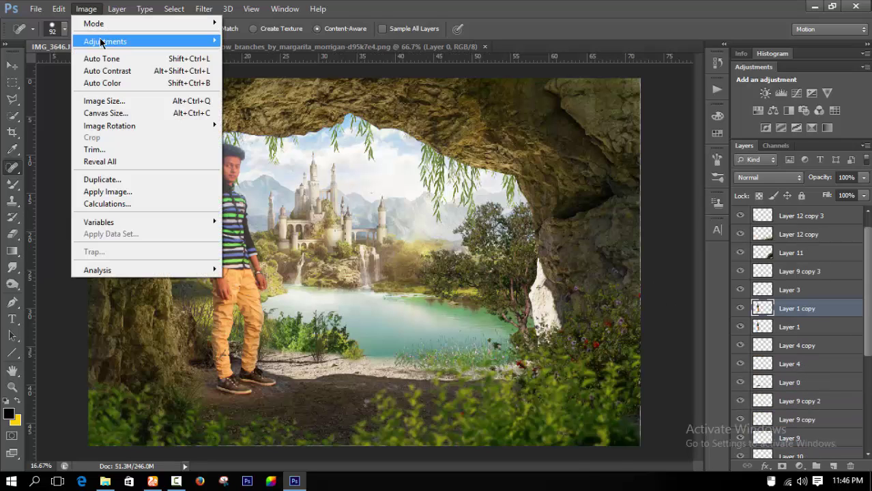
left_click(259, 234)
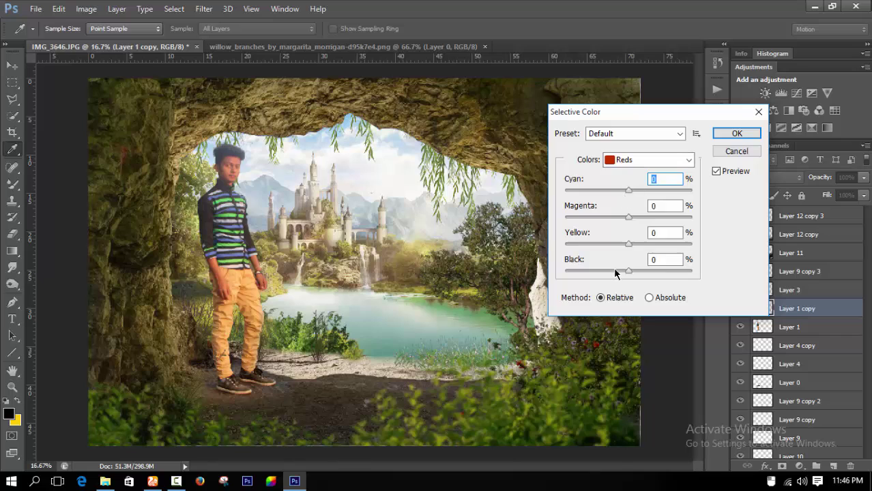
left_click_drag(609, 271, 606, 271)
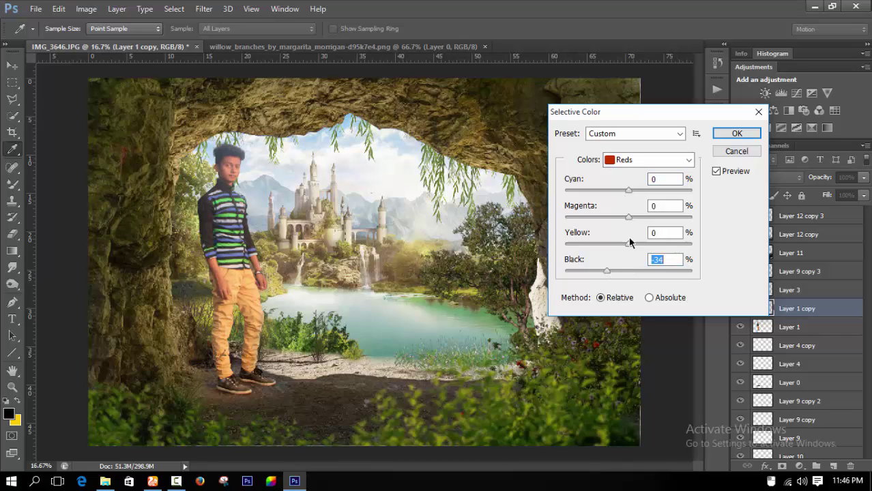
key("Return")
- Merge Layer 1 copy down into Layer 1 so the man is on one layer
key("e")
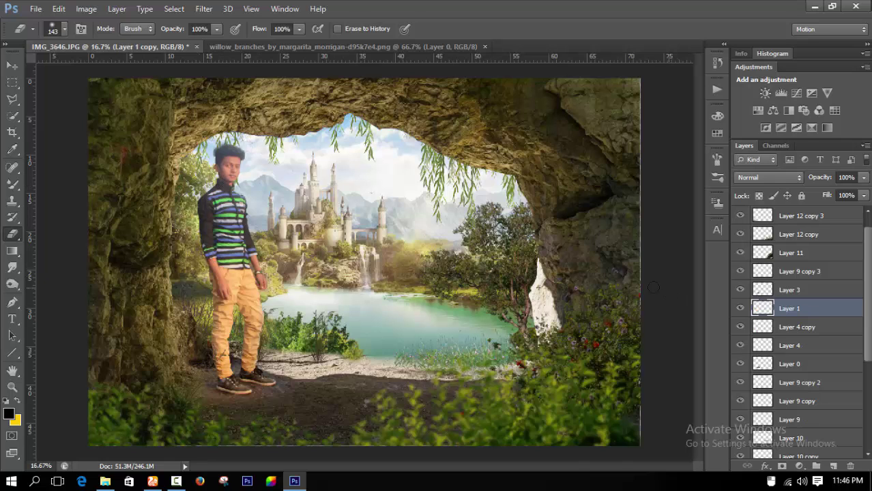
key("ctrl+e")
key("ctrl+minus")
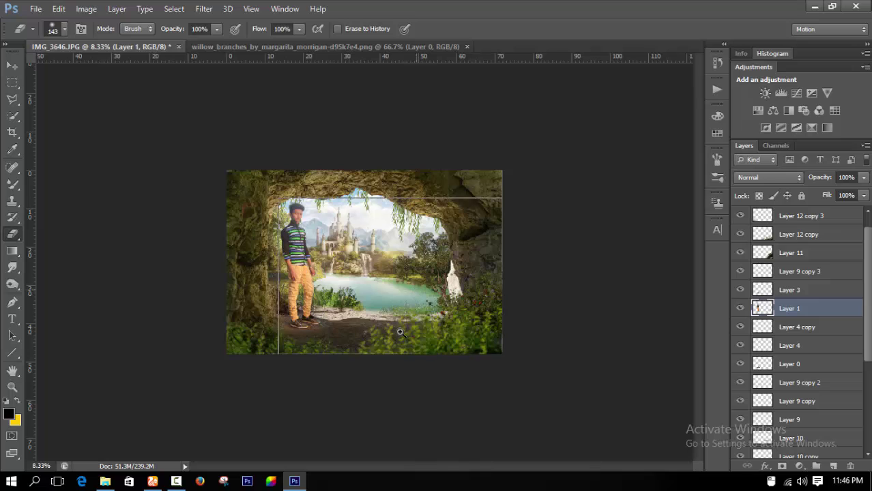
left_click(417, 290)
key("v")
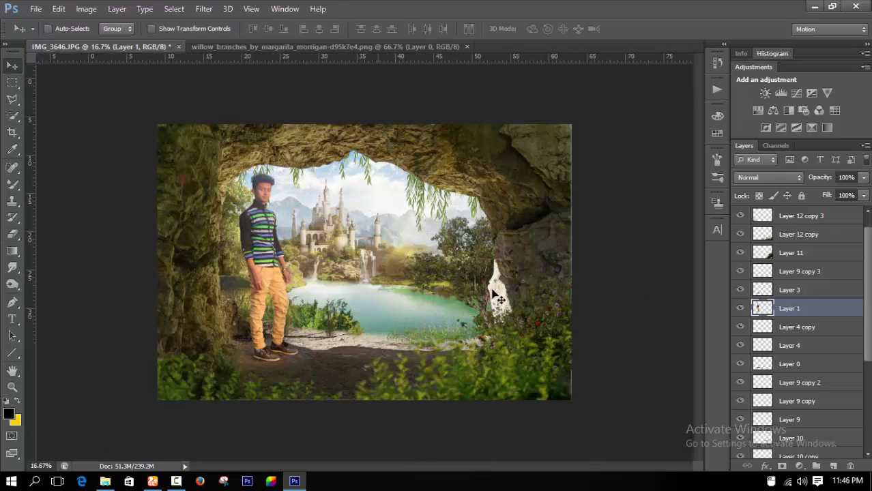
key("ctrl+plus")
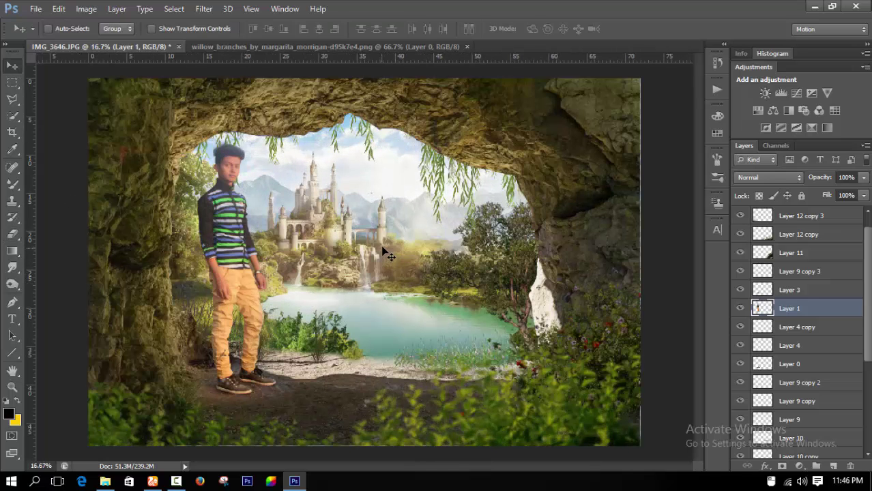
key("ctrl+minus")
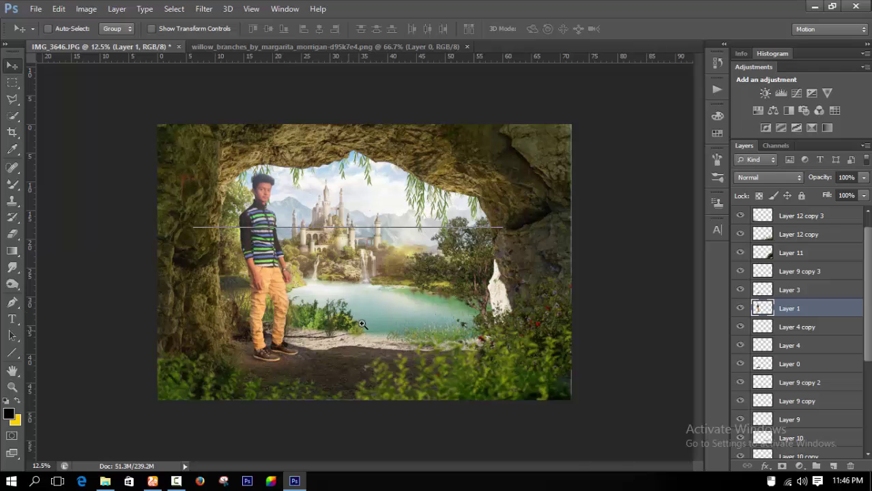
key("ctrl+plus")
- Open the grass PNG and drag it onto the shore in IMG_3646
left_click(36, 9)
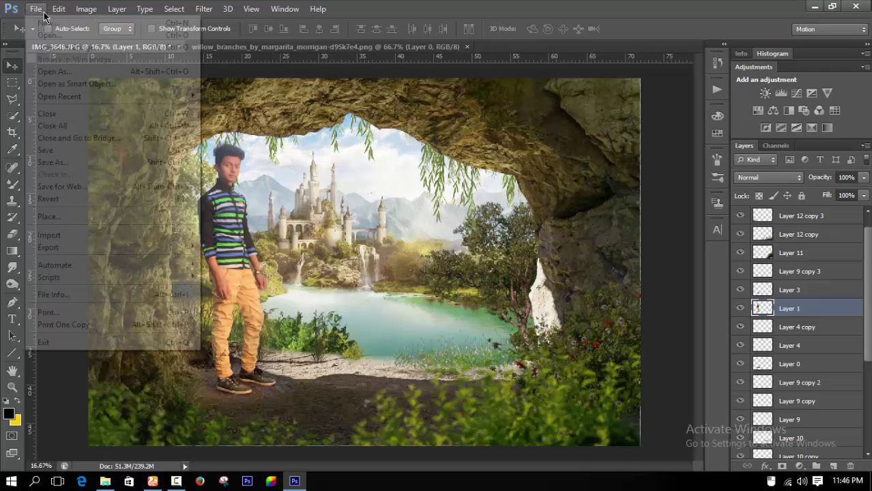
left_click(48, 35)
mouse_move(639, 113)
left_mouse_down()
mouse_move(630, 242)
mouse_move(614, 191)
left_mouse_up()
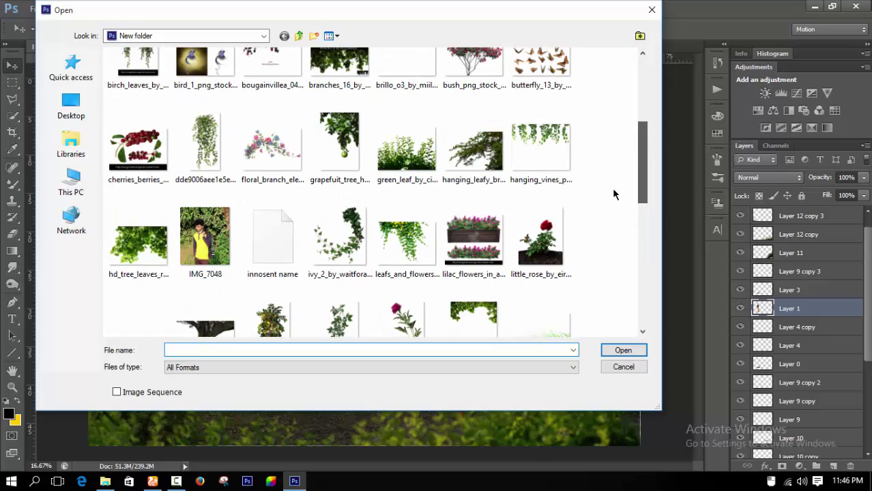
key("BackSpace")
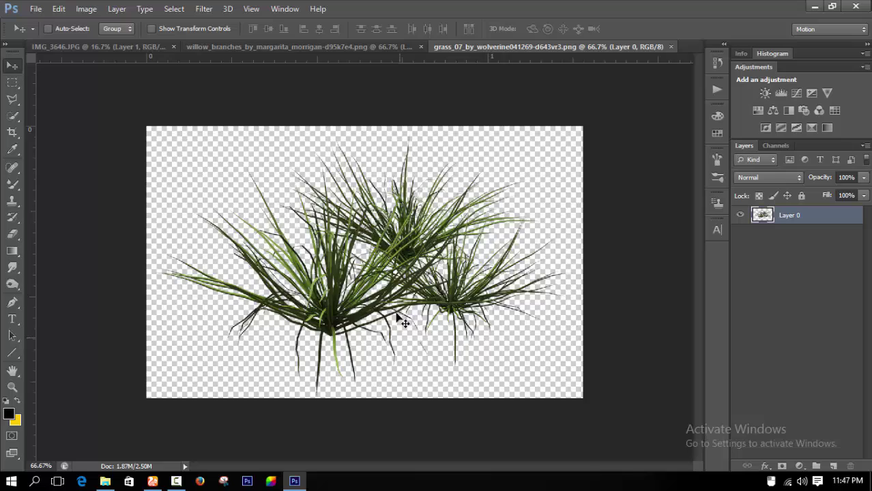
left_click_drag(403, 323, 380, 318)
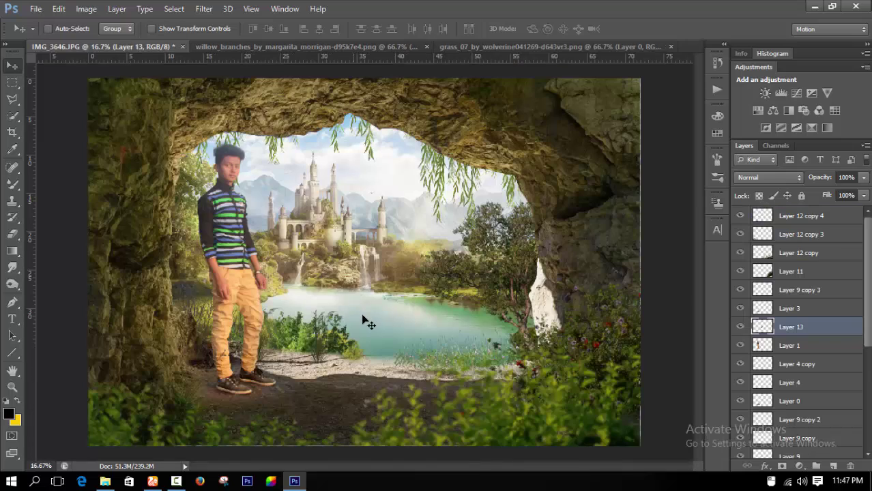
left_click_drag(381, 317, 372, 348)
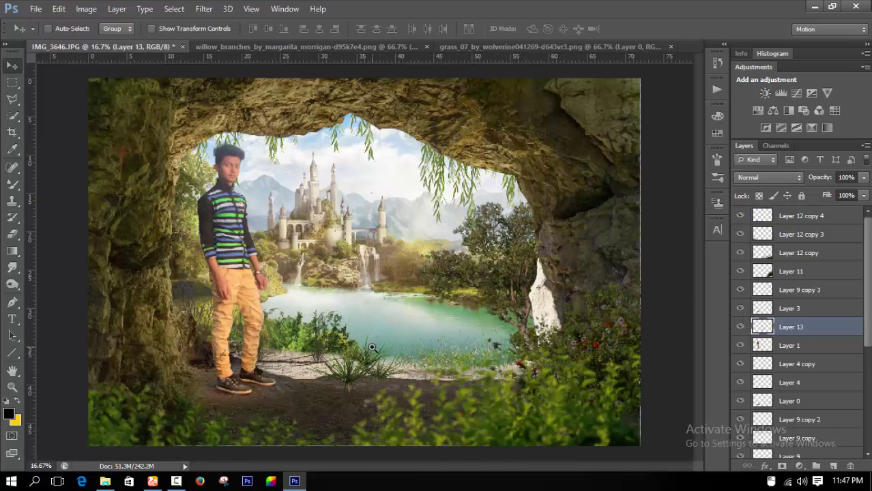
- Scale the grass clump to about 73.5% and move it left along the shore
left_click(372, 348, "ctrl")
left_click(372, 348, "ctrl")
left_click(371, 320, "ctrl")
left_click(369, 291, "ctrl")
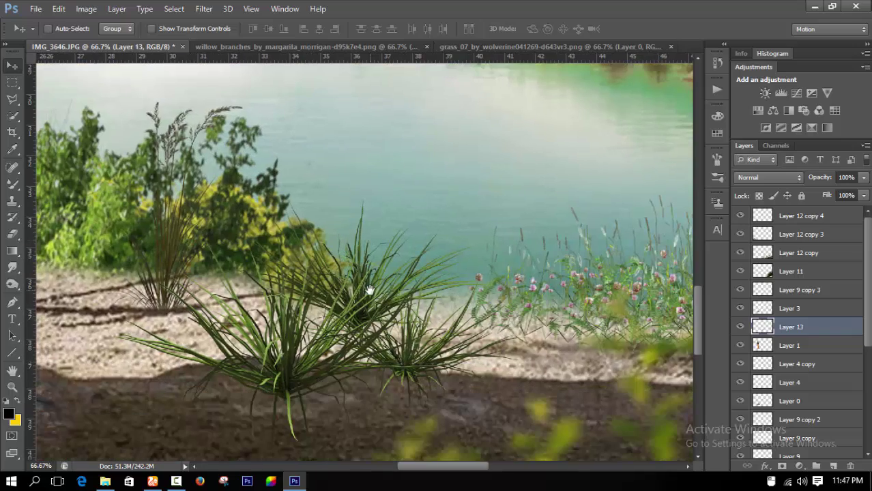
key("ctrl+t")
left_click_drag(518, 203, 419, 267)
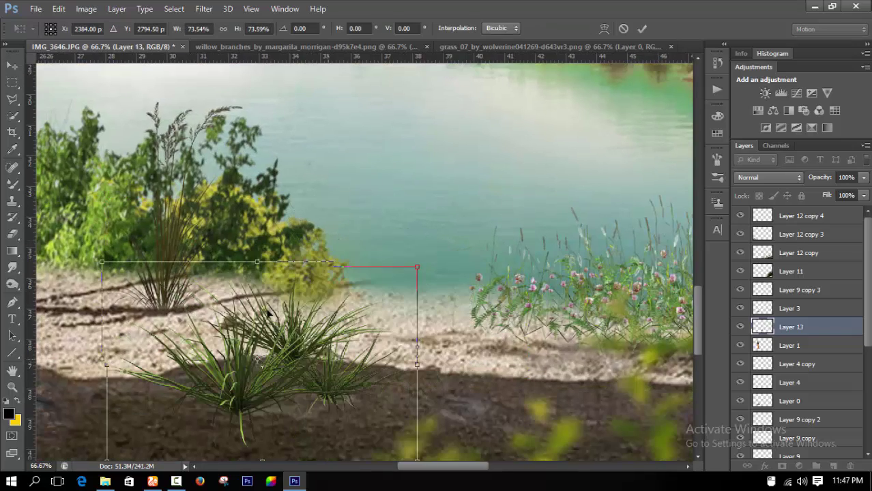
left_click_drag(325, 369, 247, 320)
key("Return")
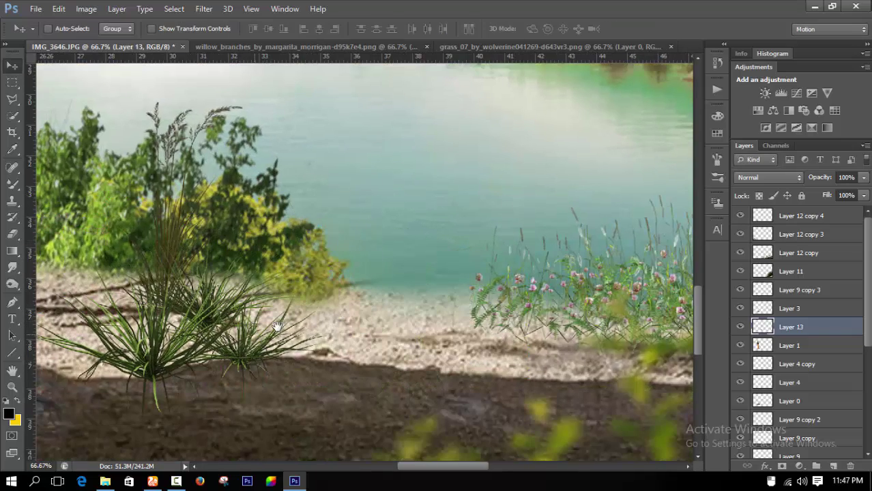
- Move Layer 13 below Layer 1 and position the grass behind the man's legs
mouse_move(397, 353)
left_mouse_down()
mouse_move(575, 359)
mouse_move(693, 386)
left_mouse_up()
mouse_move(495, 306)
left_mouse_down()
mouse_move(359, 340)
mouse_move(170, 335)
left_mouse_up()
left_click_drag(791, 327, 792, 352)
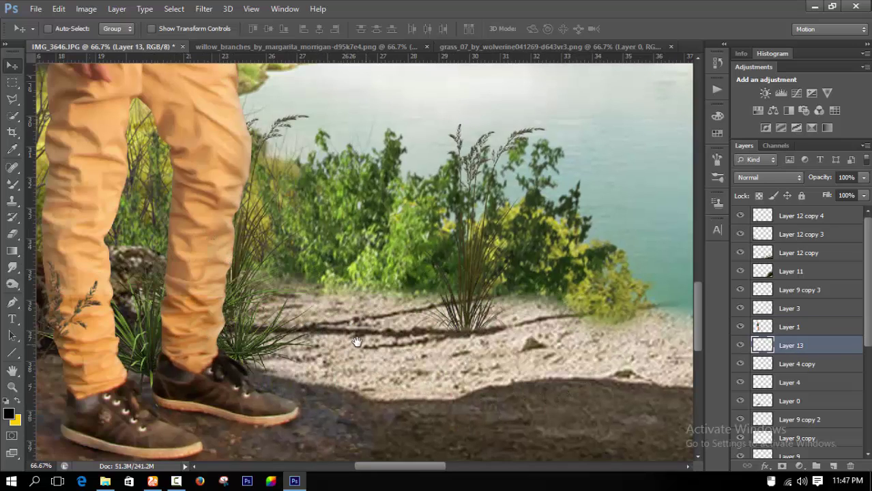
mouse_move(308, 332)
left_mouse_down()
mouse_move(557, 324)
mouse_move(455, 300)
mouse_move(396, 346)
mouse_move(396, 271)
left_mouse_up()
mouse_move(335, 309)
left_mouse_down()
mouse_move(335, 215)
mouse_move(347, 251)
left_mouse_up()
- Shift the grass hue to -13 with Hue/Saturation
key("ctrl+u")
left_click_drag(722, 135, 714, 136)
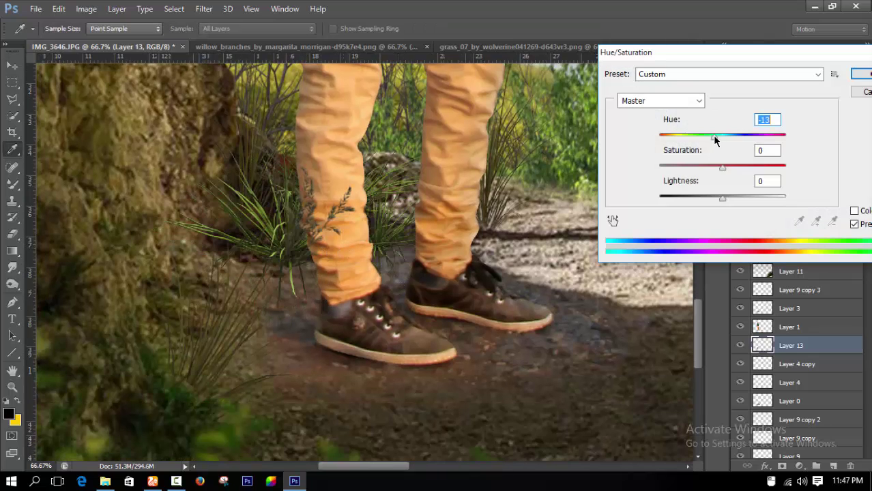
left_click(861, 74)
left_click(12, 234)
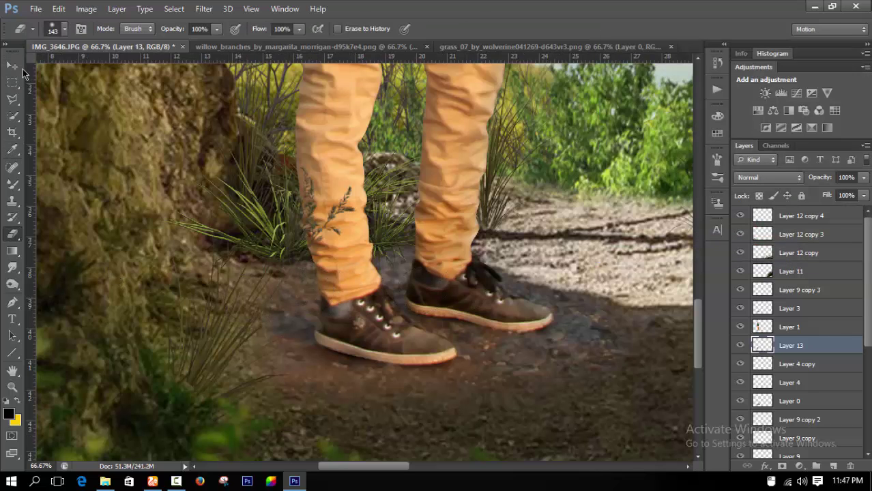
- Duplicate the grass clump above Layer 3 and place it left of the shoes
left_click(13, 65)
left_click_drag(403, 286, 486, 422)
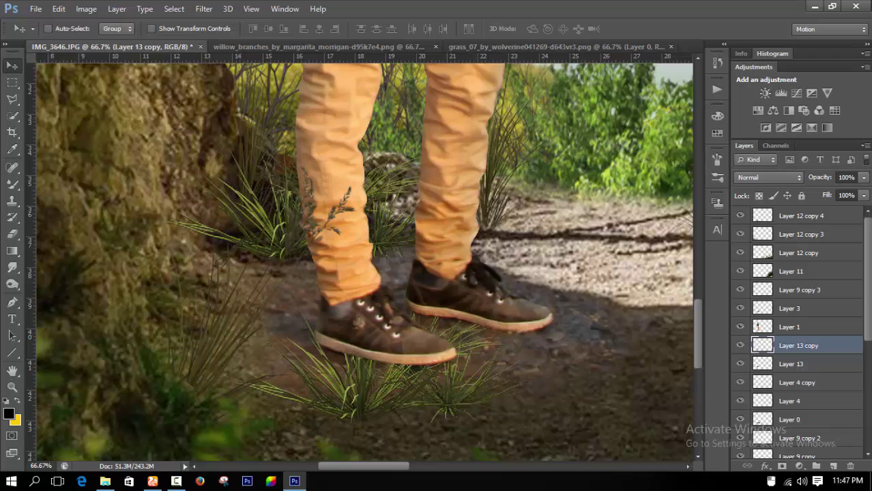
left_click_drag(807, 318, 805, 300)
left_click_drag(464, 362, 389, 382)
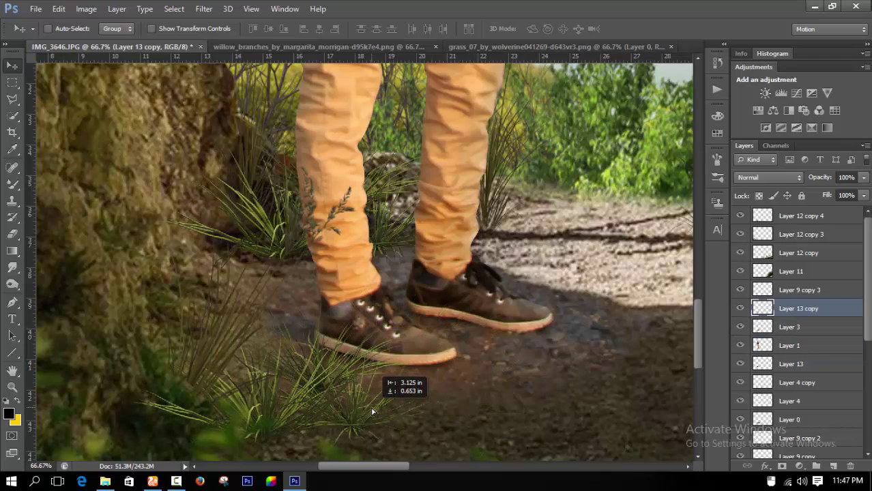
scroll(425, 417, "down", 3)
scroll(390, 328, "left", 2)
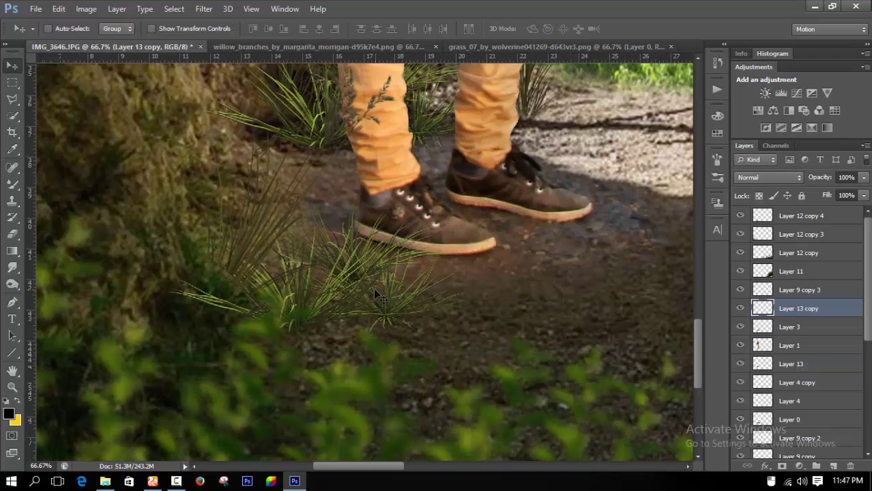
left_click_drag(375, 294, 301, 220)
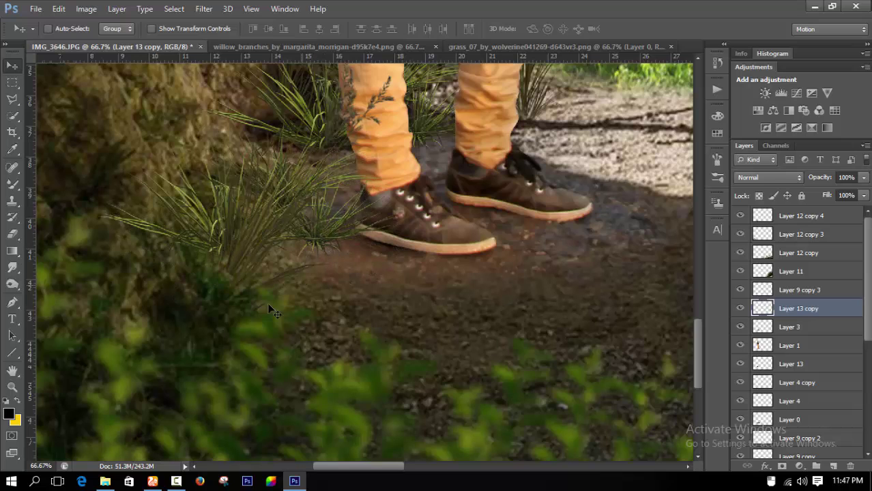
- Switch to the Eraser and adjust its brush size and hardness
left_click(12, 234)
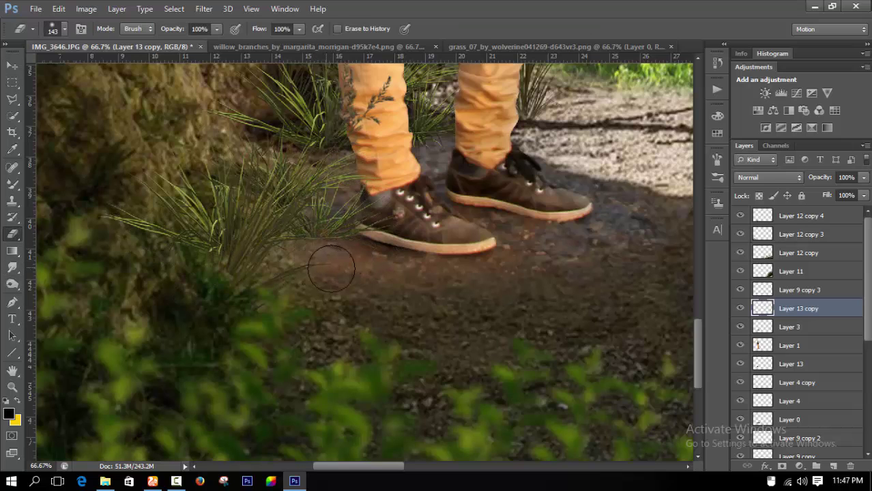
right_click(535, 247)
left_click(338, 272)
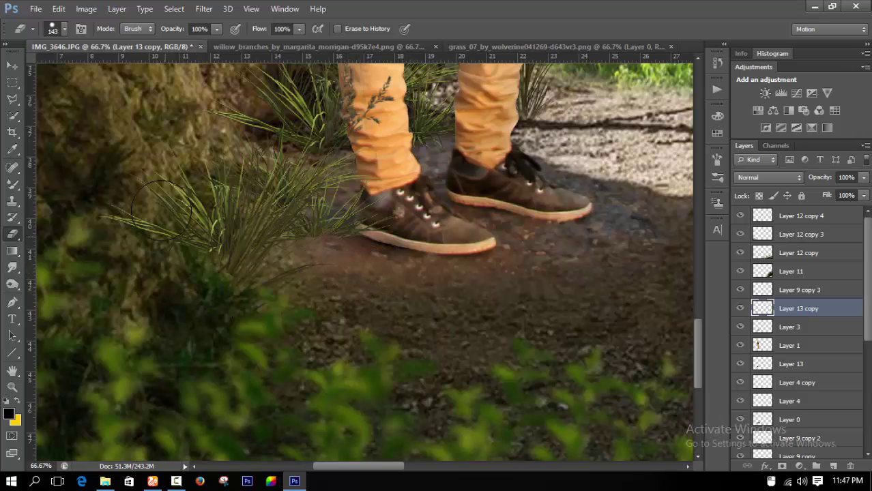
scroll(345, 214, "down", 4)
scroll(461, 377, "down", 2)
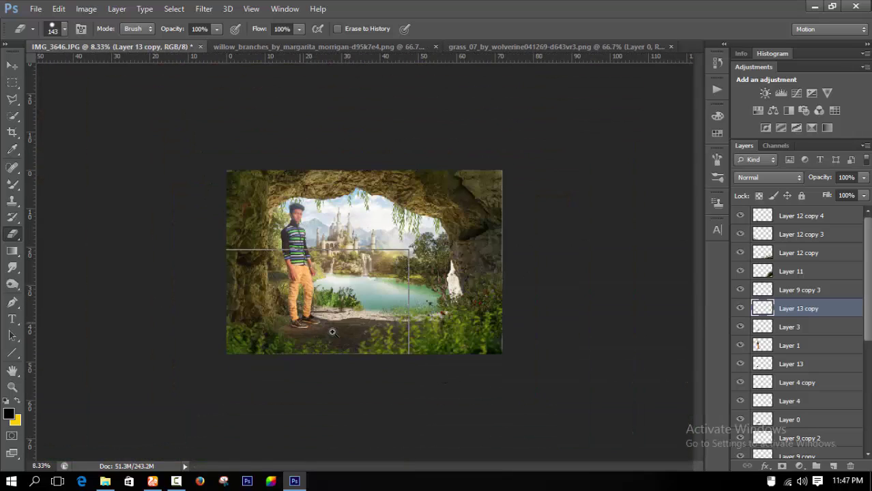
scroll(332, 332, "up", 1)
scroll(335, 362, "up", 1)
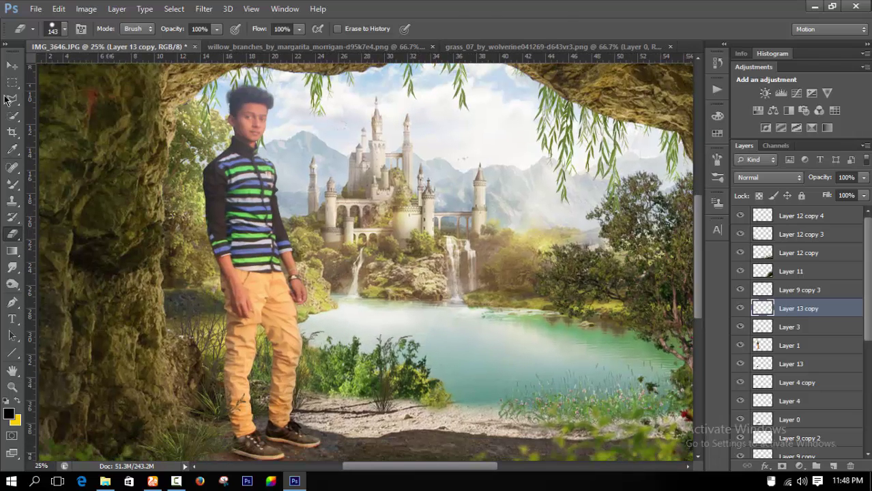
- Reposition the grass copy with the Move tool
left_click(11, 64)
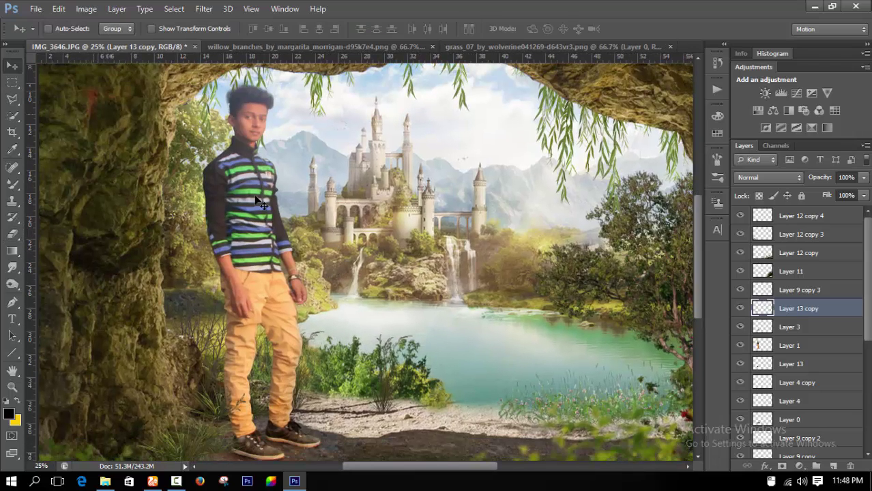
left_click_drag(318, 253, 236, 247)
left_click_drag(280, 317, 232, 304)
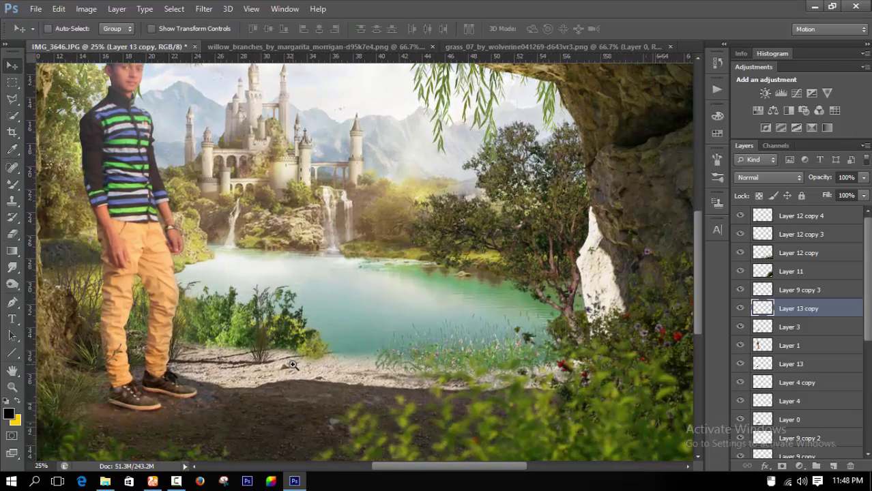
scroll(321, 335, "up", 2)
scroll(786, 338, "down", 2)
scroll(786, 338, "down", 2)
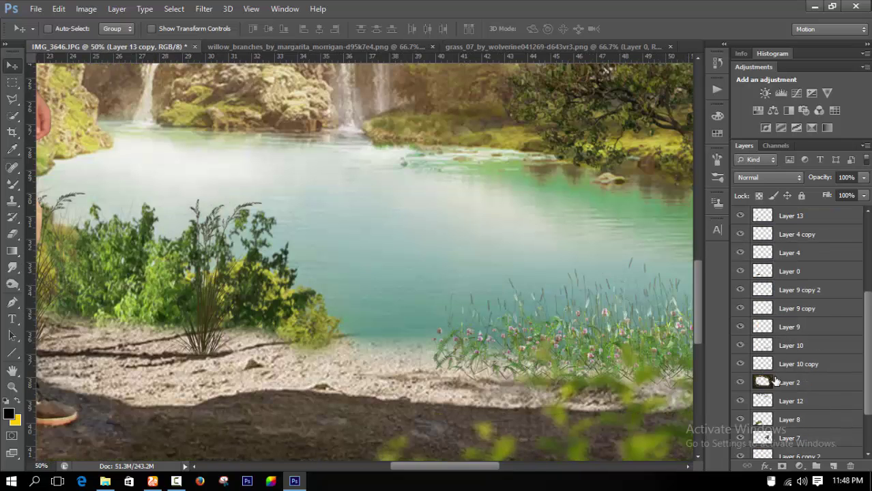
- Erase along Layer 2's lakeside bush edge, then make Layer 13 copy active
left_click(516, 358, "ctrl")
left_click(12, 234)
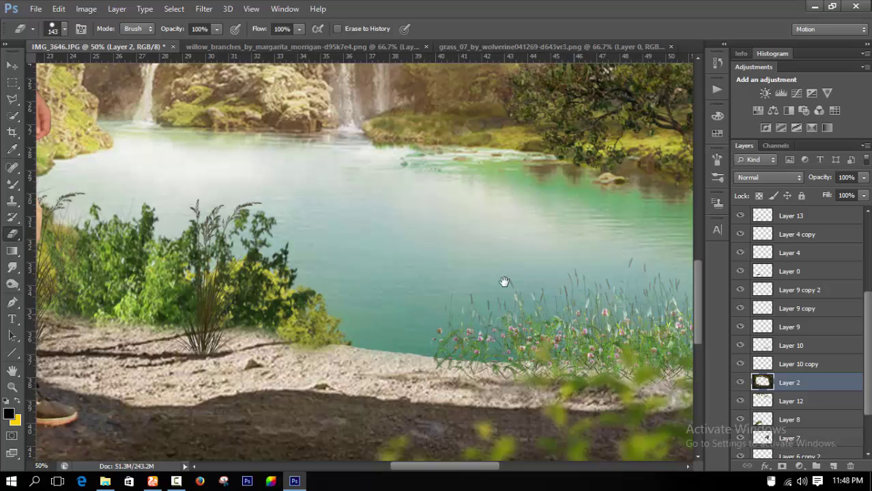
left_click_drag(504, 284, 403, 290)
left_click_drag(234, 292, 649, 246)
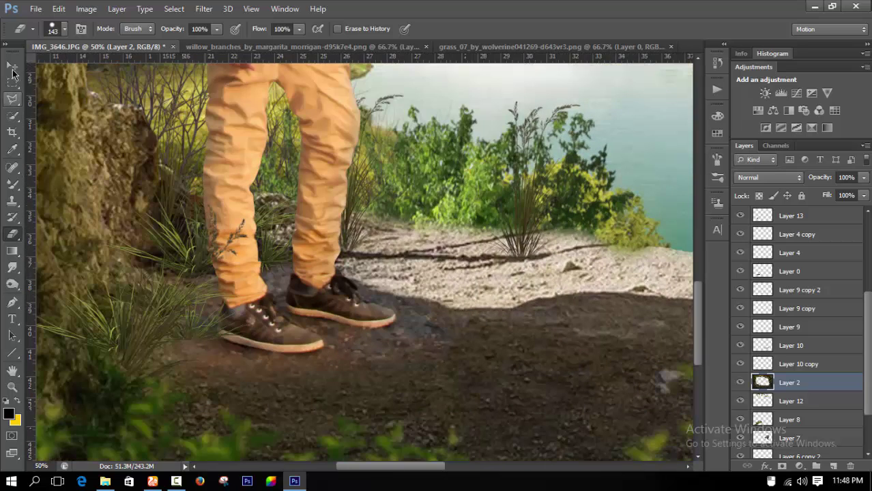
key("v")
left_click(241, 344, "ctrl")
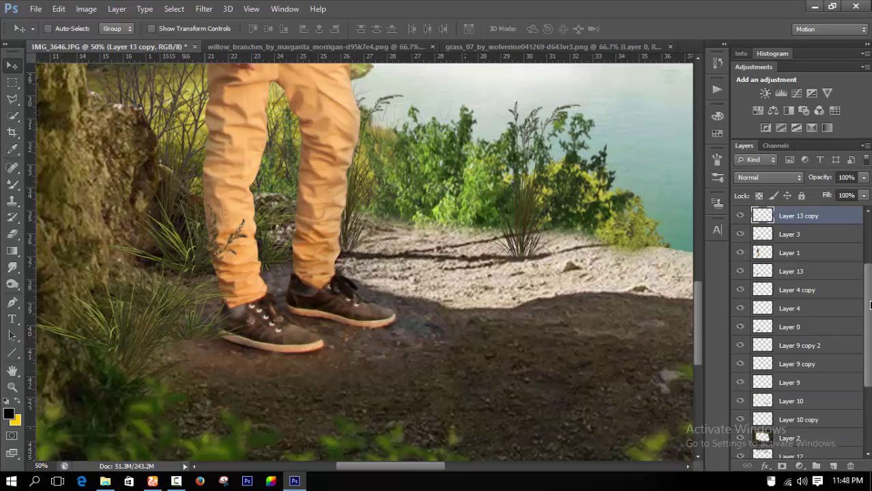
- Duplicate the grass, tilt it, and scale it to about 65% at the water's edge
left_click_drag(630, 251, 626, 248)
mouse_move(618, 294)
left_mouse_down()
mouse_move(476, 282)
mouse_move(503, 269)
left_mouse_up()
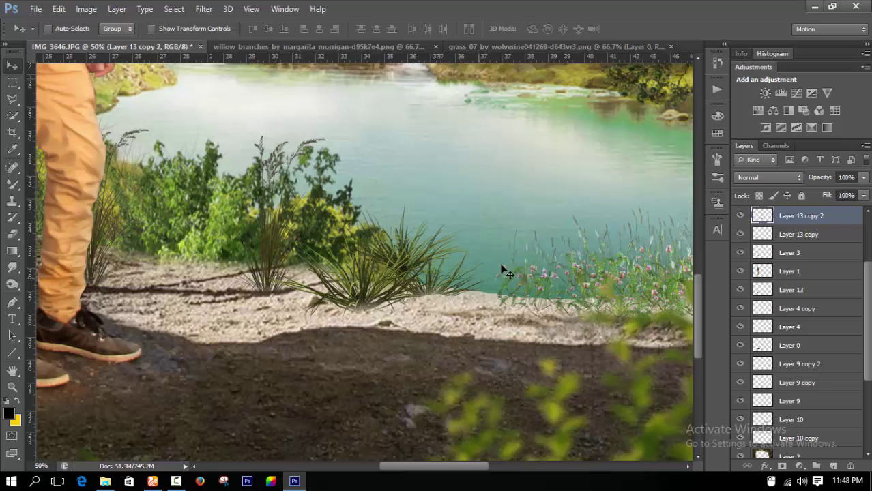
key("ctrl+t")
left_click_drag(561, 195, 511, 256)
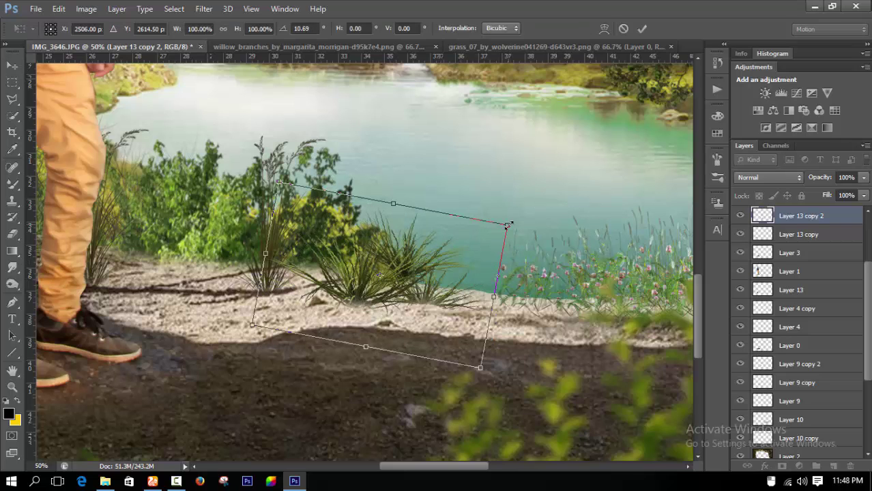
left_click_drag(508, 224, 417, 259)
mouse_move(375, 298)
left_mouse_down()
mouse_move(482, 292)
mouse_move(472, 301)
left_mouse_up()
key("Return")
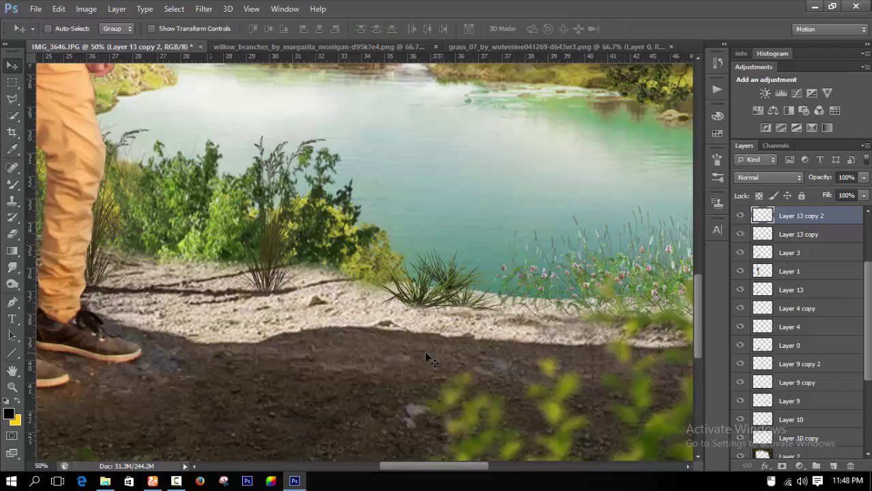
- Move the grass copy against the shrubs and skew it to fit their edge
key("ctrl+minus")
key("ctrl+minus")
key("ctrl+minus")
key("ctrl+minus")
key("ctrl+minus")
key("ctrl+plus")
key("ctrl+plus")
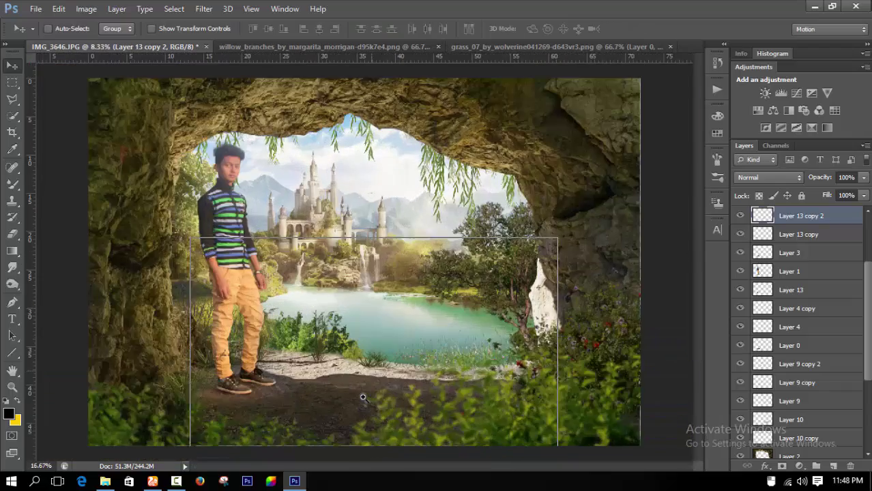
scroll(363, 398, "up", 4)
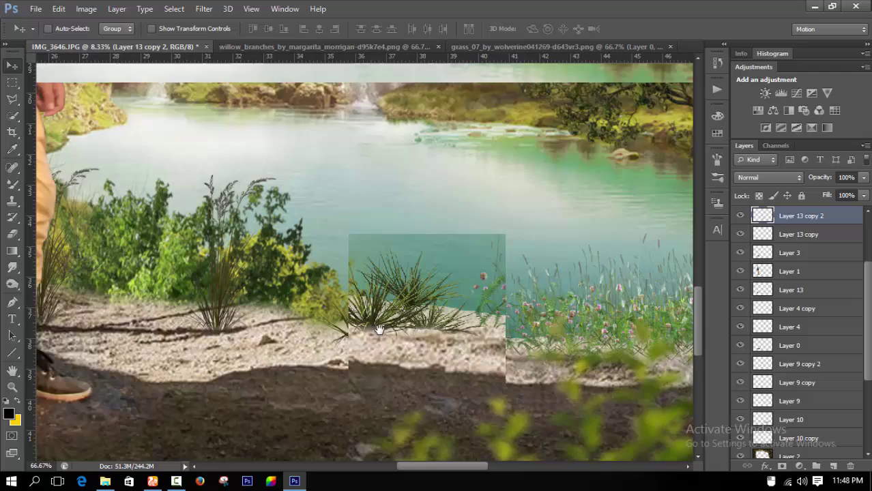
mouse_move(360, 335)
left_mouse_down()
mouse_move(276, 279)
mouse_move(313, 290)
left_mouse_up()
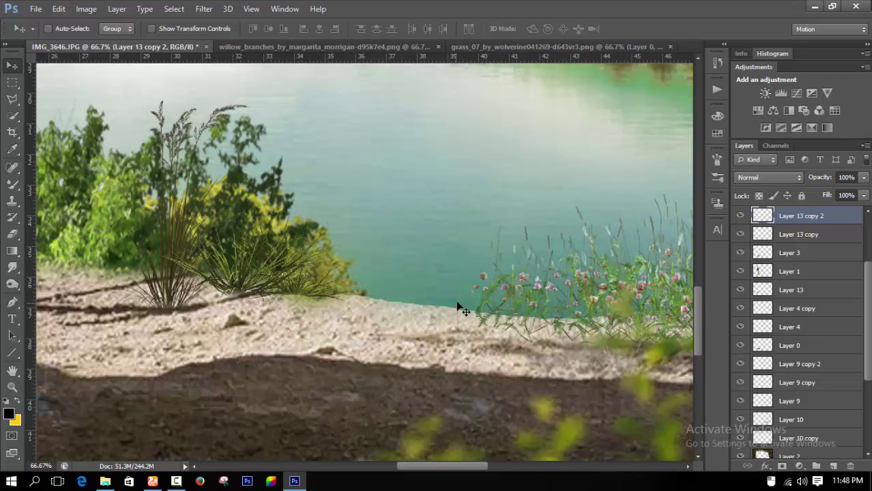
key("ctrl+t")
left_click_drag(360, 273, 332, 260)
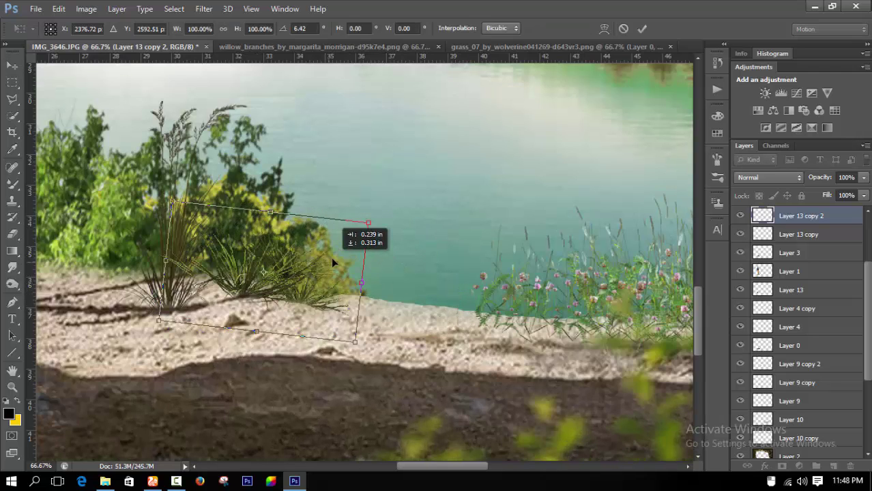
key("Return")
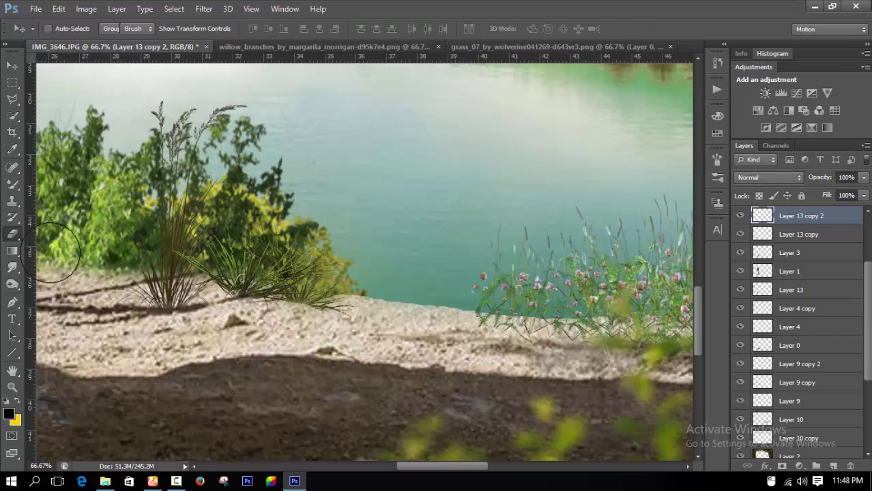
- Choose the 39 px spatter brush for the eraser
right_click(404, 294)
left_click(436, 249)
left_click(296, 321)
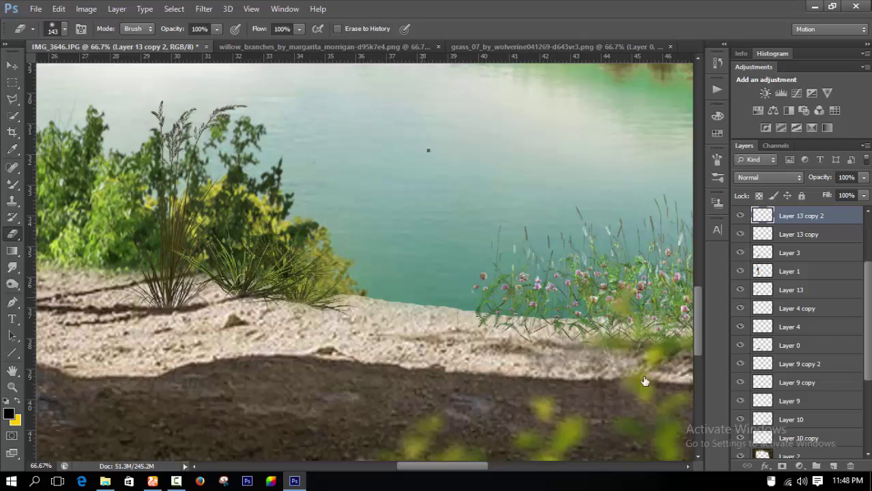
right_click(644, 381)
left_click(734, 409)
left_click(305, 310)
left_click_drag(288, 309, 390, 356)
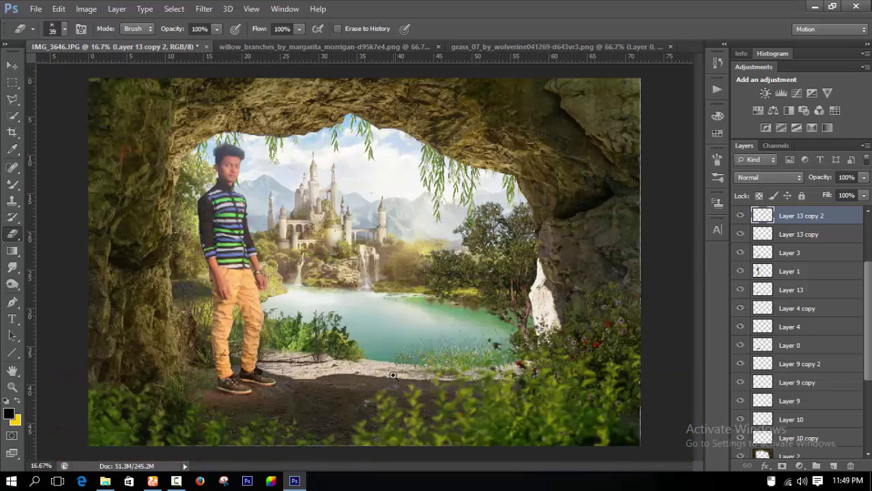
- Run Liquify on cave Layer 2 at 25% zoom using a warp brush on its edges
scroll(393, 376, "up", 1)
scroll(396, 290, "down", 1)
left_click(203, 9)
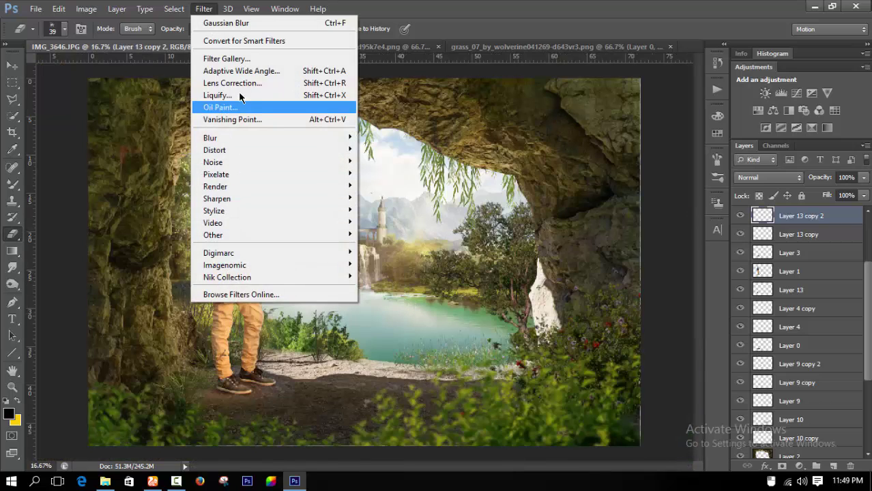
left_click(775, 449)
left_click(757, 455)
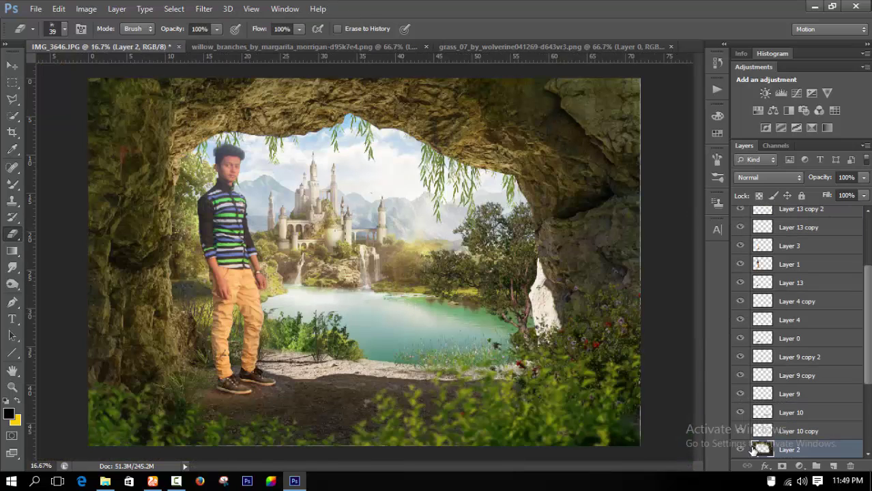
left_click(203, 9)
left_click(225, 95)
key("ctrl+plus")
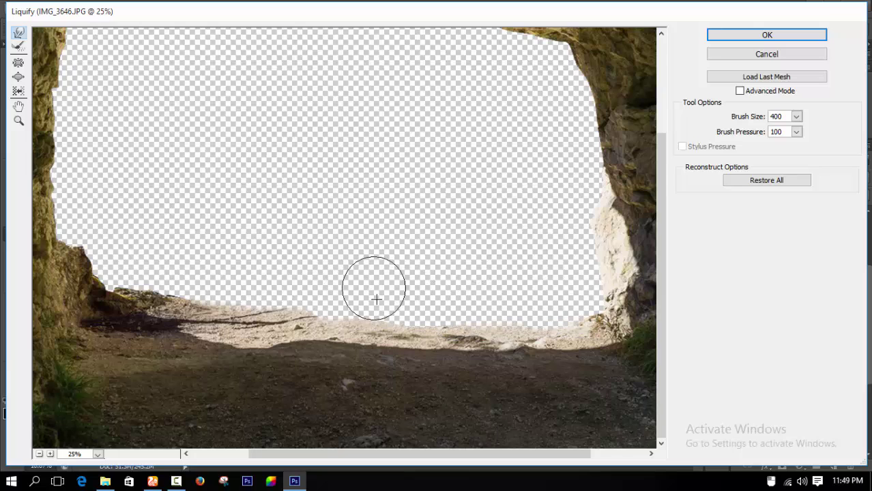
left_click(22, 78)
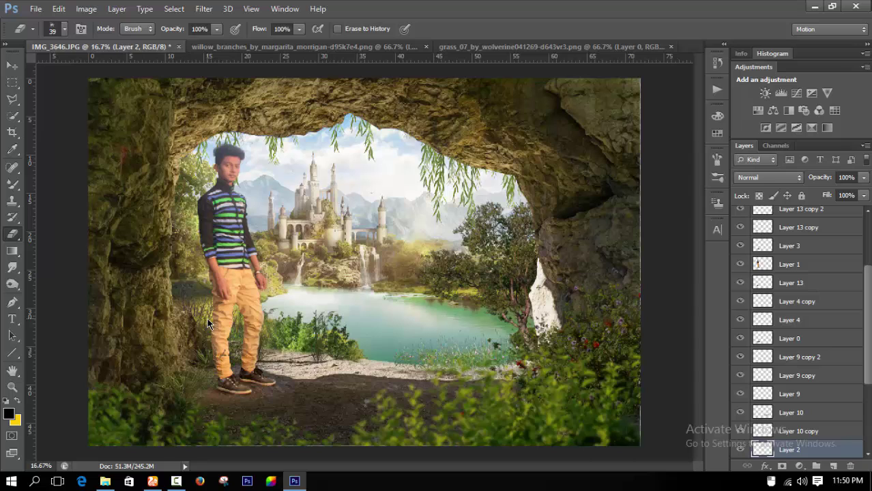
- Flatten all layers into a single Background layer
key("ctrl+minus")
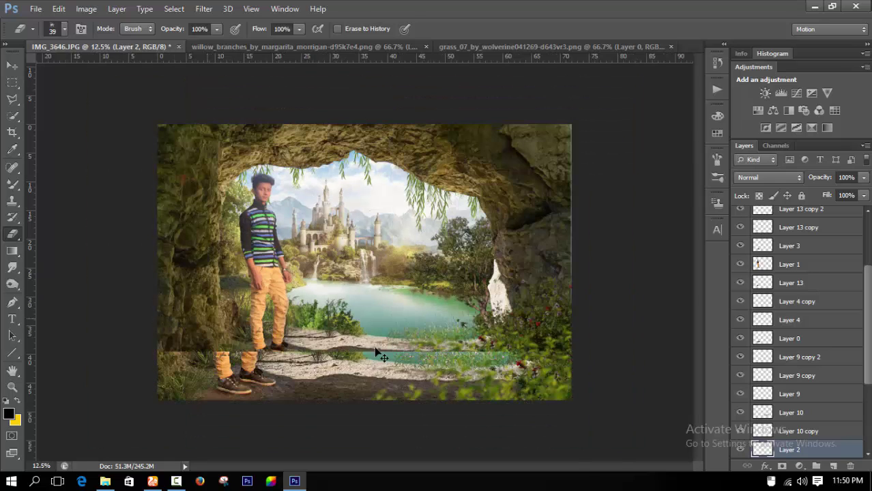
left_click(177, 483)
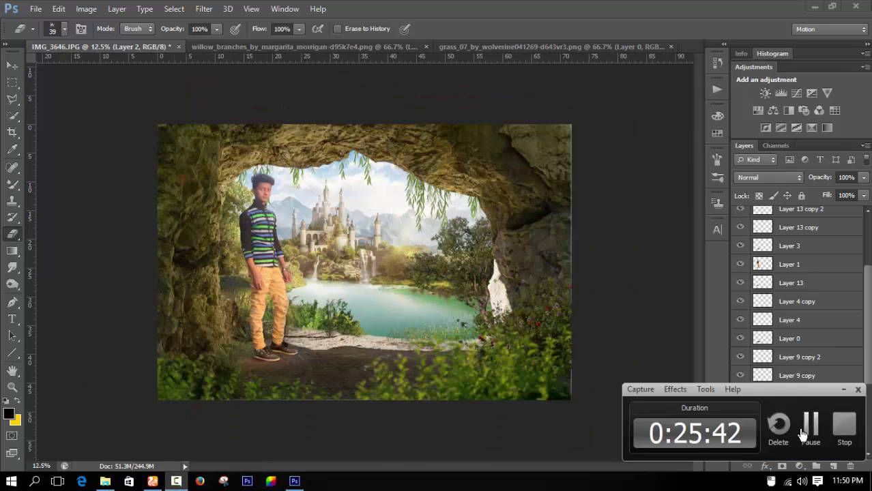
left_click(803, 434)
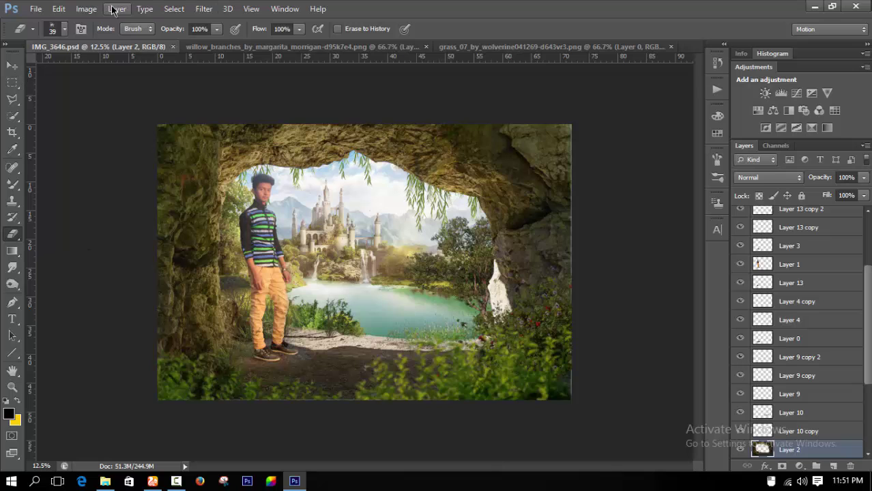
left_click(176, 9)
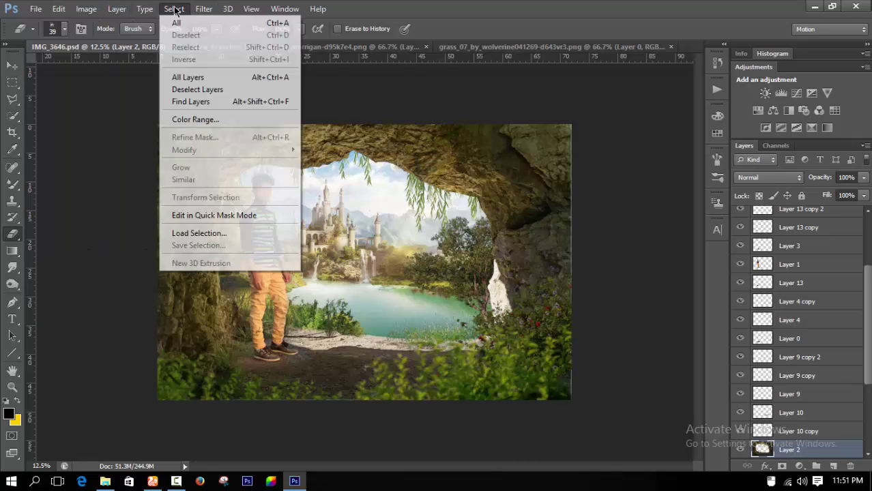
left_click(201, 8)
left_click(116, 9)
left_click(156, 427)
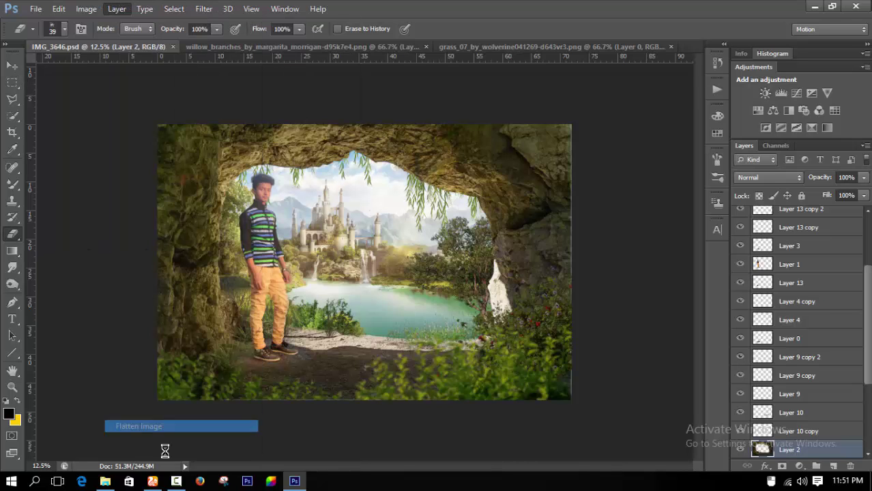
key("ctrl+minus")
left_click(361, 265)
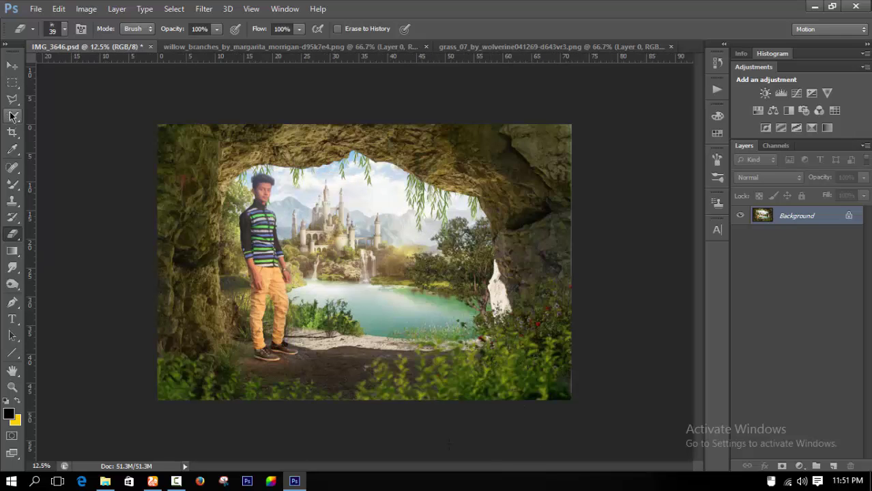
- Crop the image slightly at the bottom-right and left edges
left_click(12, 133)
left_click_drag(568, 404, 568, 395)
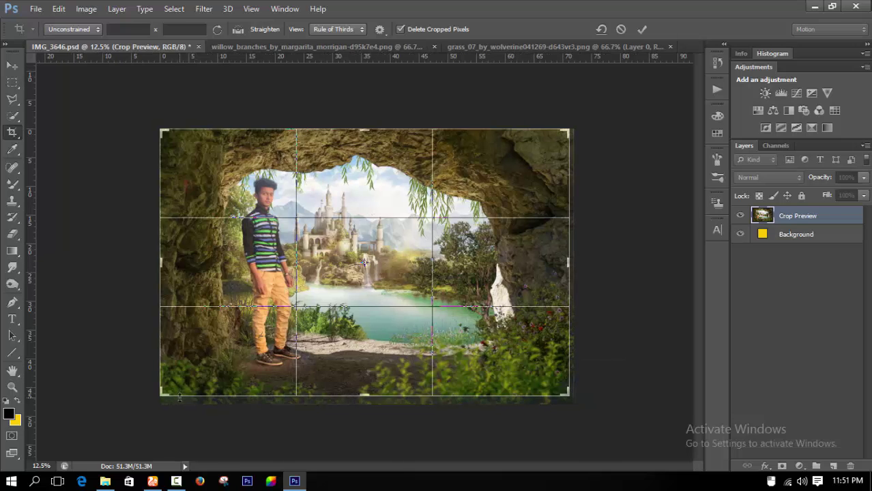
left_click_drag(158, 258, 163, 258)
key("Return")
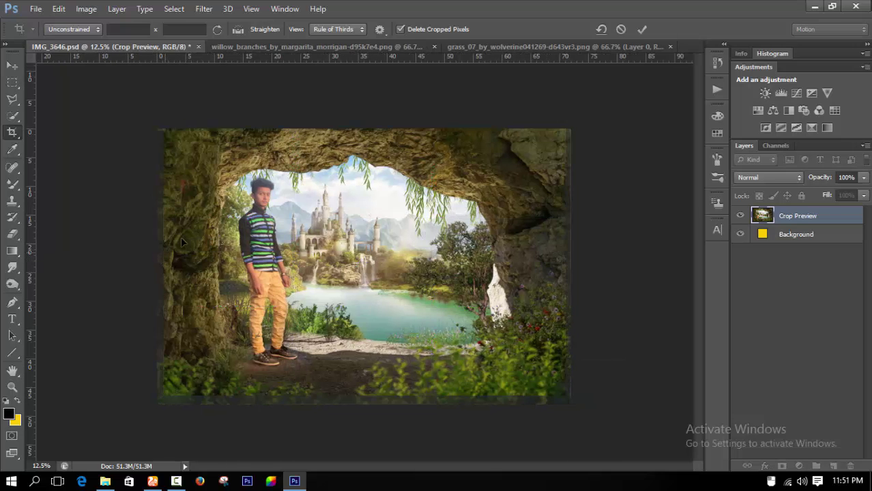
left_click(12, 66)
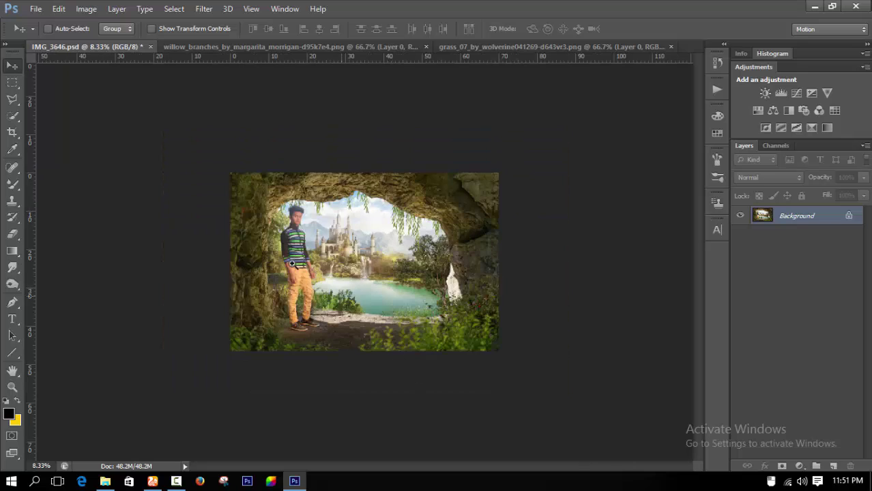
- Open the Diwali fire-burst image from the E:\stick folder
left_click(38, 8)
left_click(50, 34)
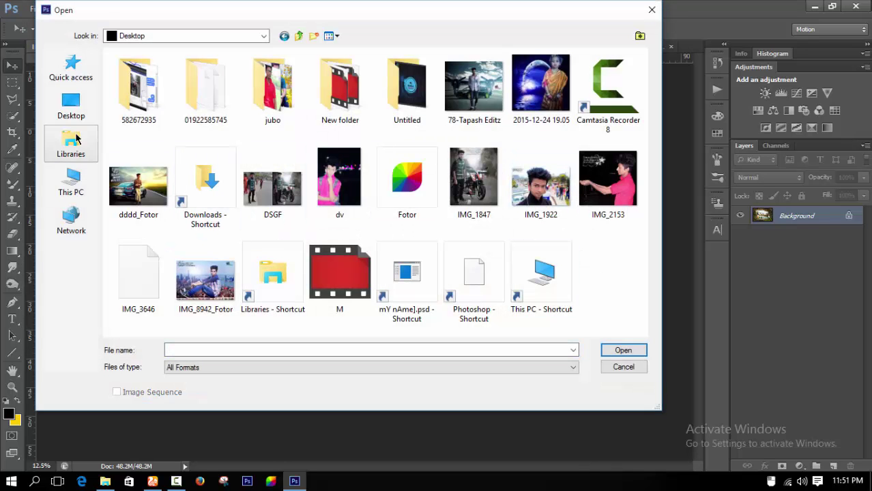
left_click(71, 182)
double_click(416, 167)
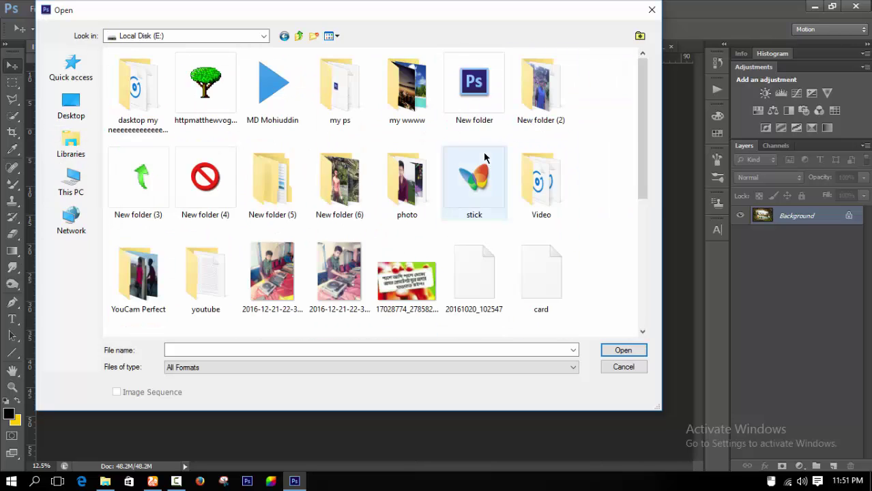
double_click(475, 179)
scroll(409, 205, "down", 5)
double_click(434, 242)
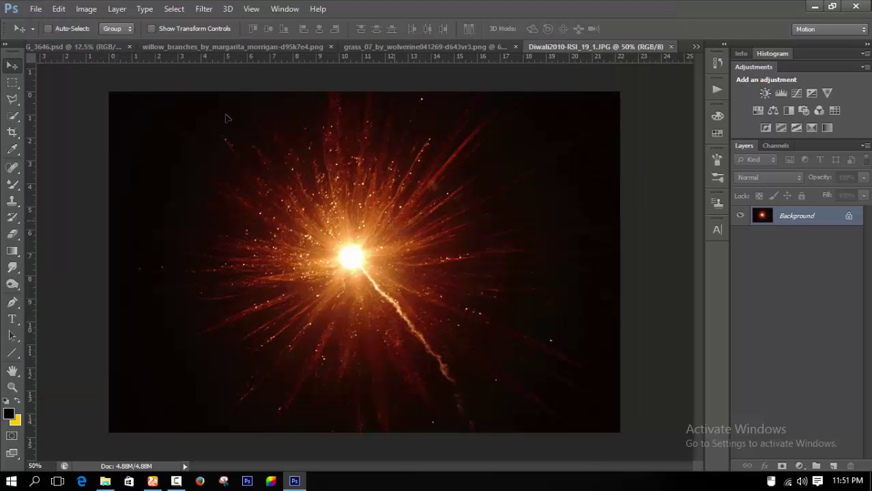
- Drag the fire-burst into IMG_3646 as a Screen-blended layer positioned over the castle
left_click(134, 50)
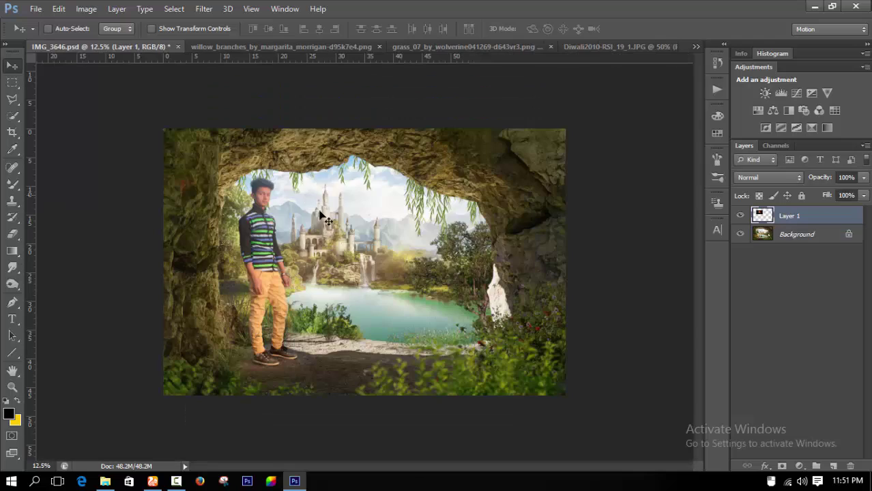
mouse_move(133, 50)
left_mouse_down()
mouse_move(396, 240)
mouse_move(533, 321)
left_mouse_up()
key("ctrl+t")
left_click(772, 177)
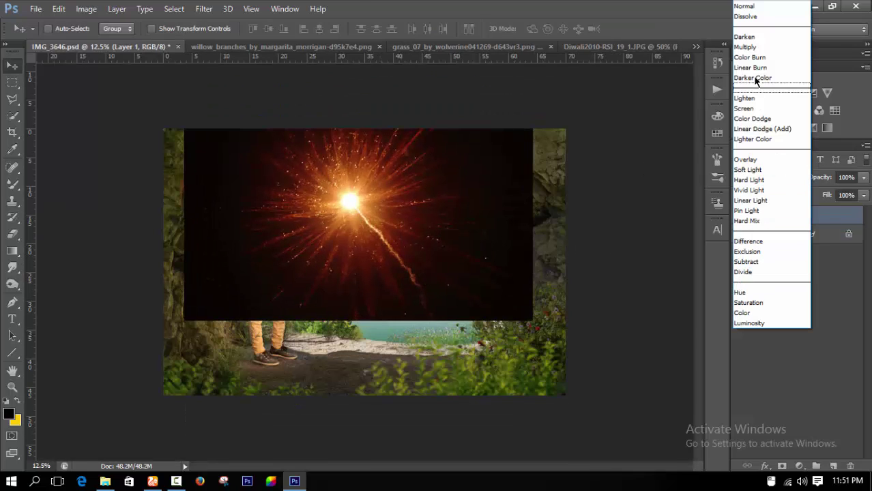
left_click(750, 103)
left_click_drag(415, 223, 413, 225)
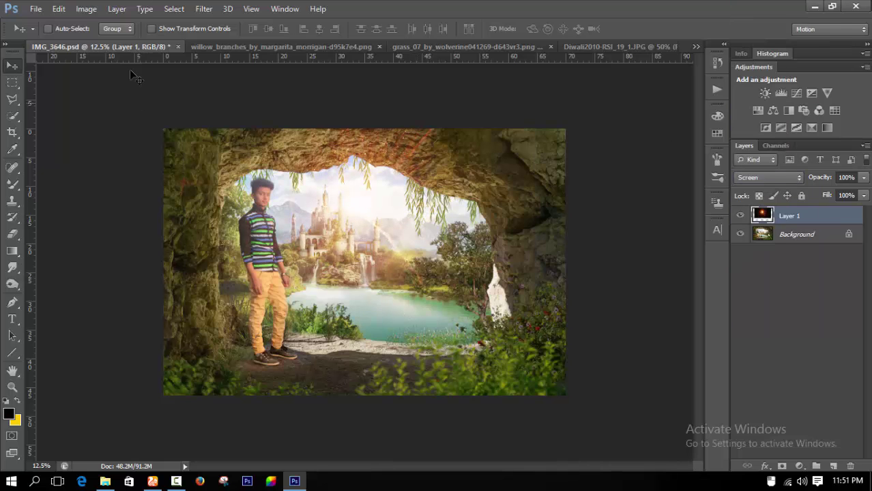
- Soften the fire-burst glow layer with a Gaussian Blur
left_click(203, 9)
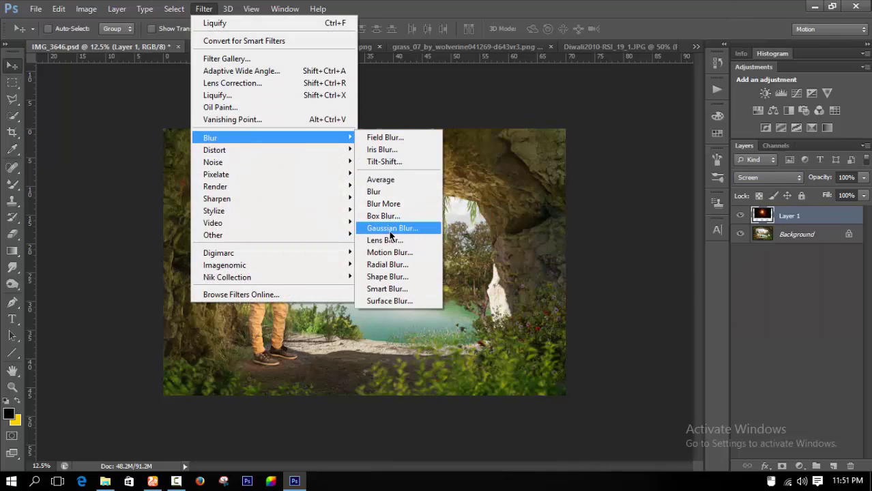
left_click(403, 226)
left_click_drag(711, 252, 715, 251)
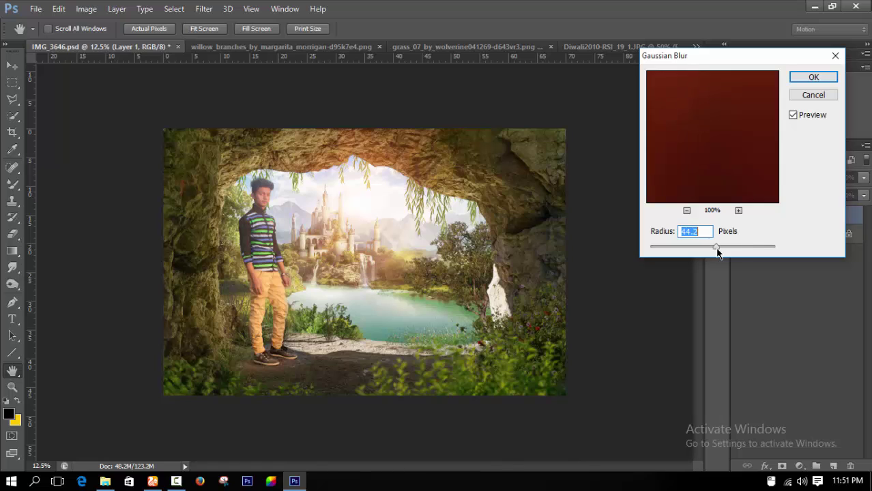
left_click(813, 78)
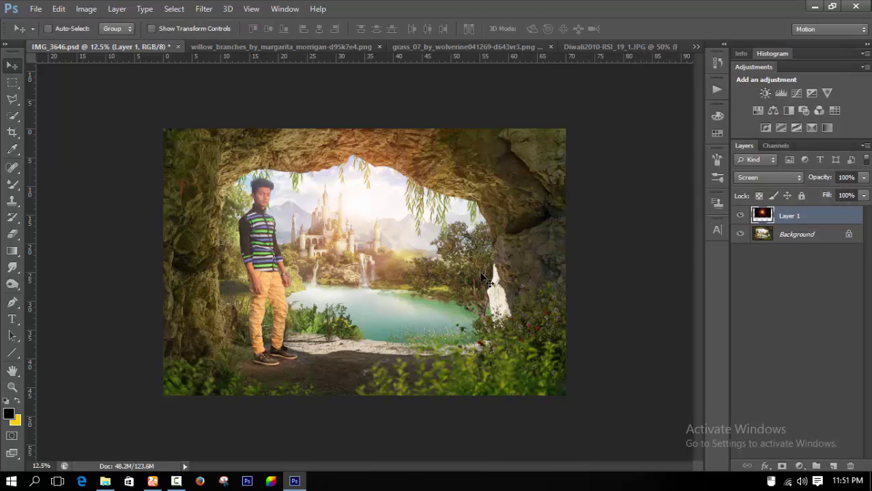
- Shift the glow's hue by +6 and lower its saturation by 20 with Hue/Saturation
key("ctrl+u")
mouse_move(718, 136)
left_mouse_down()
mouse_move(619, 137)
mouse_move(708, 138)
mouse_move(720, 147)
mouse_move(634, 172)
mouse_move(738, 167)
mouse_move(711, 174)
left_mouse_up()
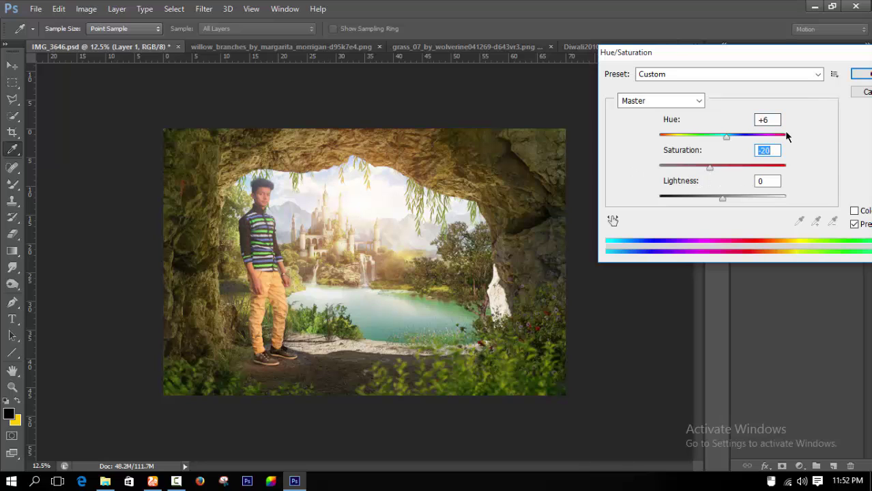
left_click(864, 74)
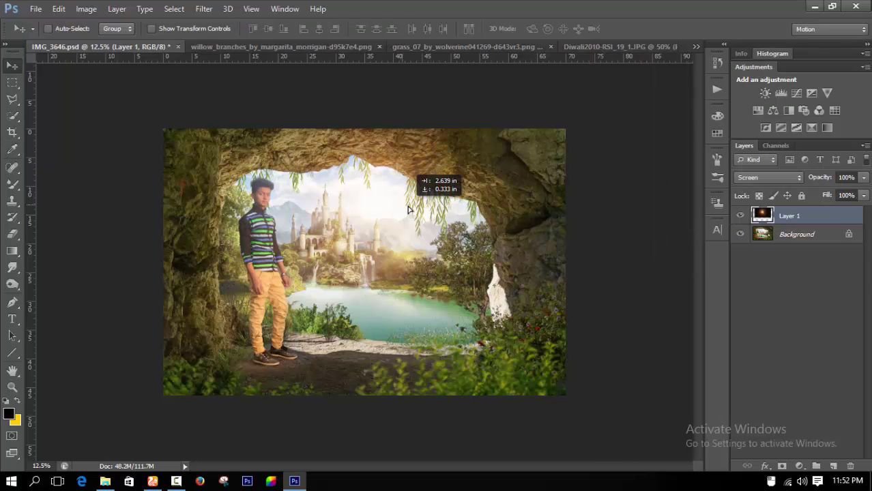
- Scale the sun glow layer up to about 110%
key("ctrl+t")
left_click_drag(644, 337, 652, 363)
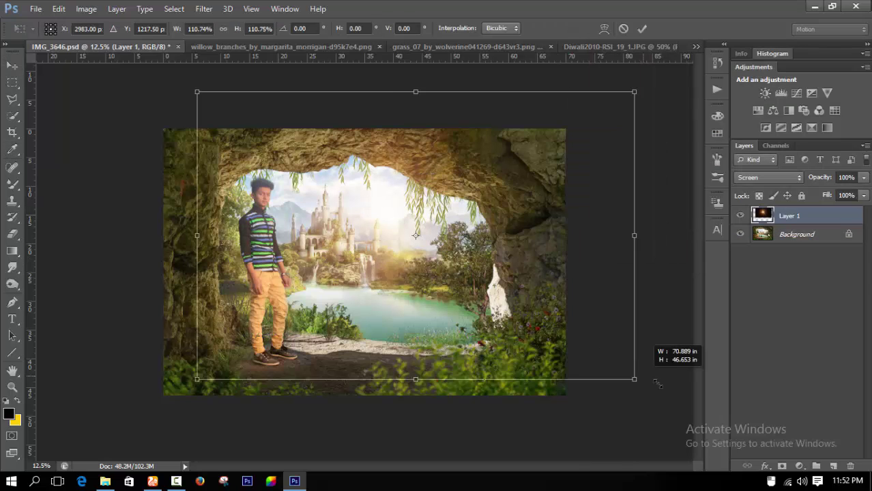
mouse_move(554, 322)
left_mouse_down()
mouse_move(541, 289)
mouse_move(371, 276)
left_mouse_up()
key("Return")
- Duplicate the glow layer and shrink the copy to about half size near the castle
key("ctrl+j")
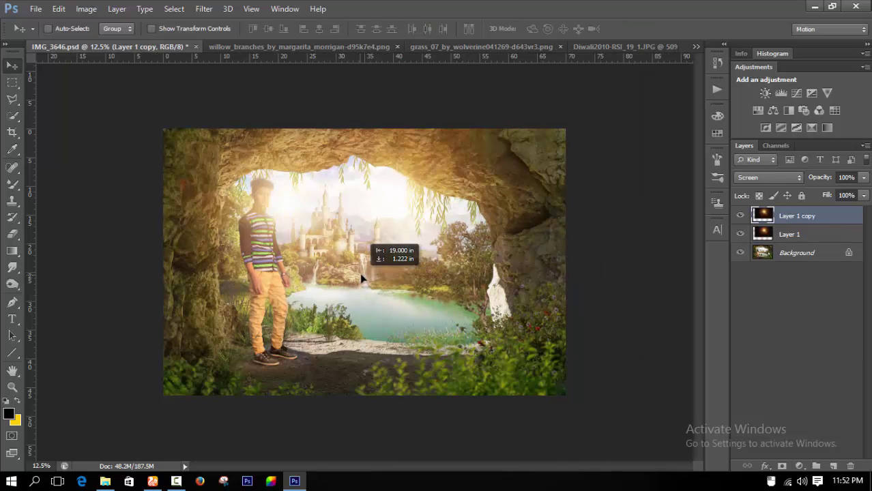
key("ctrl+t")
left_click_drag(530, 355, 316, 207)
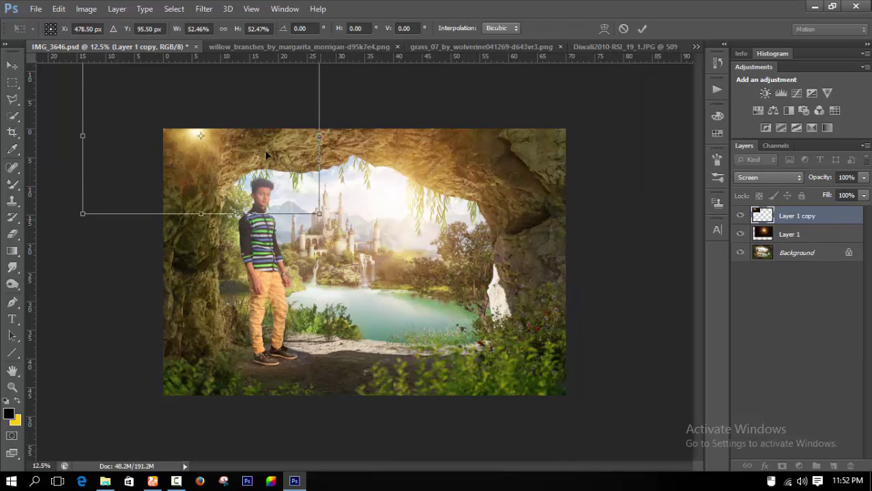
left_click_drag(265, 156, 376, 215)
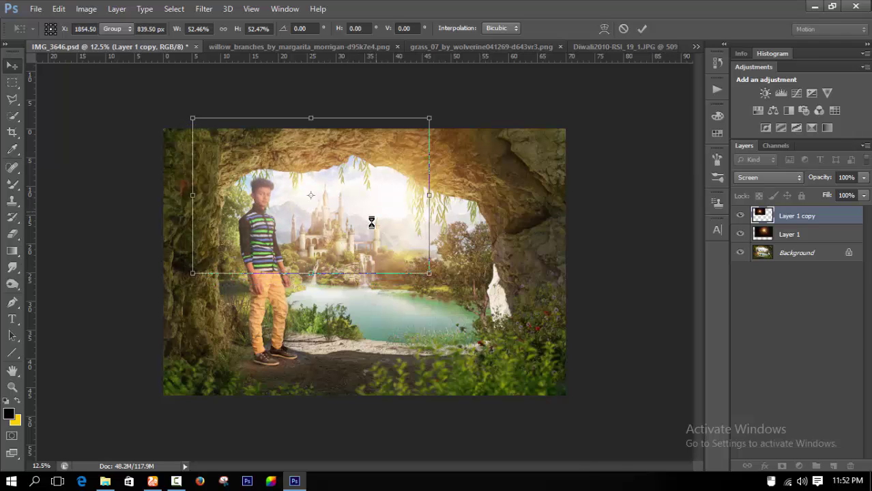
key("ctrl+minus")
key("ctrl+minus")
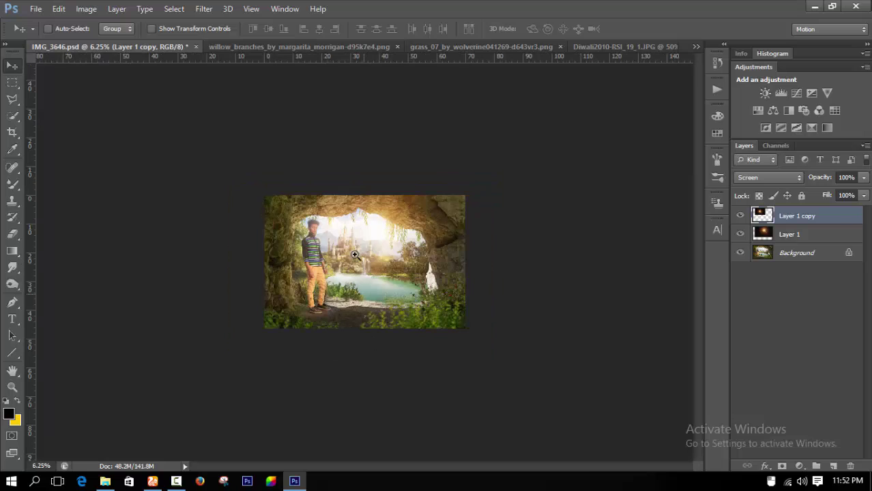
left_click(348, 248, "ctrl")
key("ctrl+plus")
key("ctrl+plus")
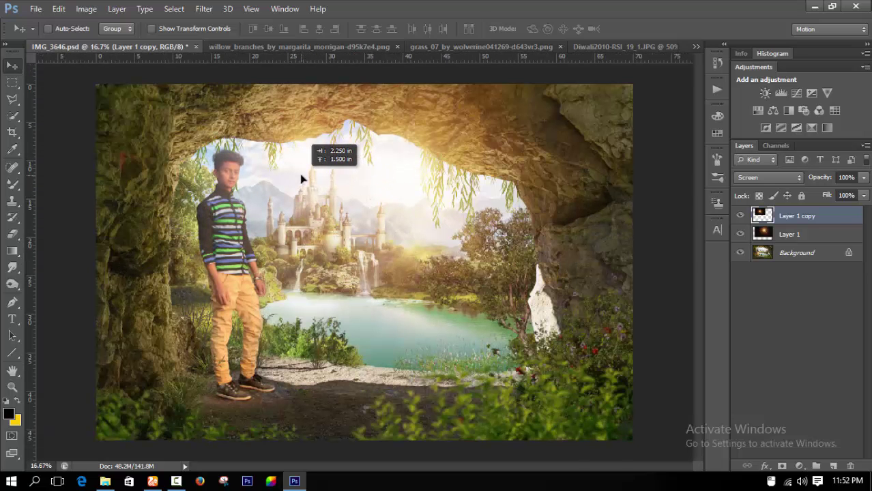
- Rotate and stretch the glow copy, placing it in the sky behind the castle
left_click_drag(297, 204, 328, 207)
key("ctrl+t")
left_click_drag(540, 217, 563, 191)
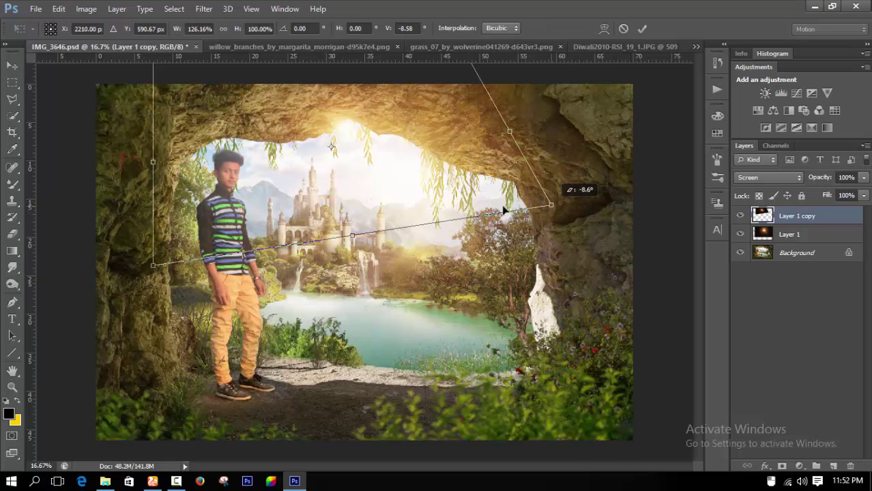
left_click_drag(160, 270, 81, 323)
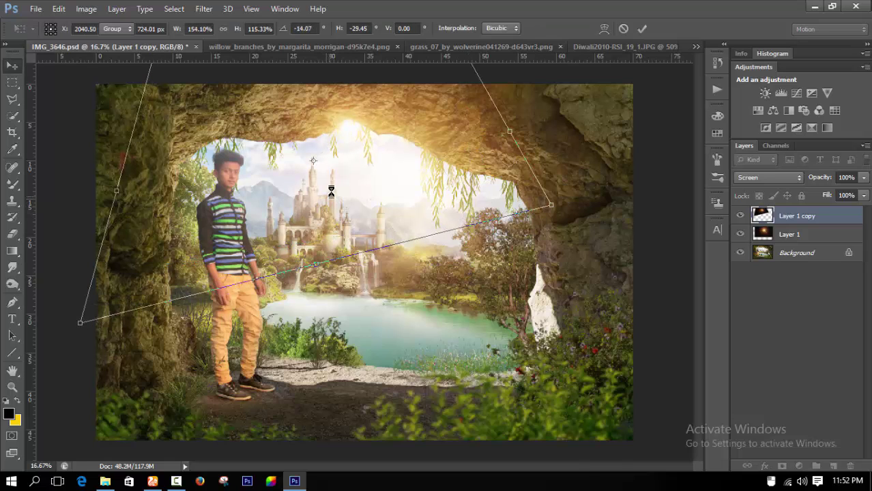
left_click_drag(329, 194, 339, 169)
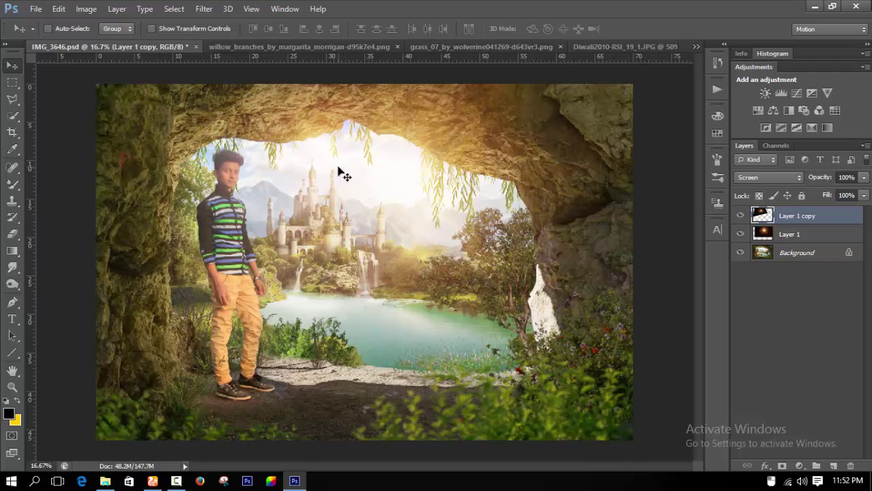
scroll(396, 196, "down", 1)
scroll(403, 296, "down", 2)
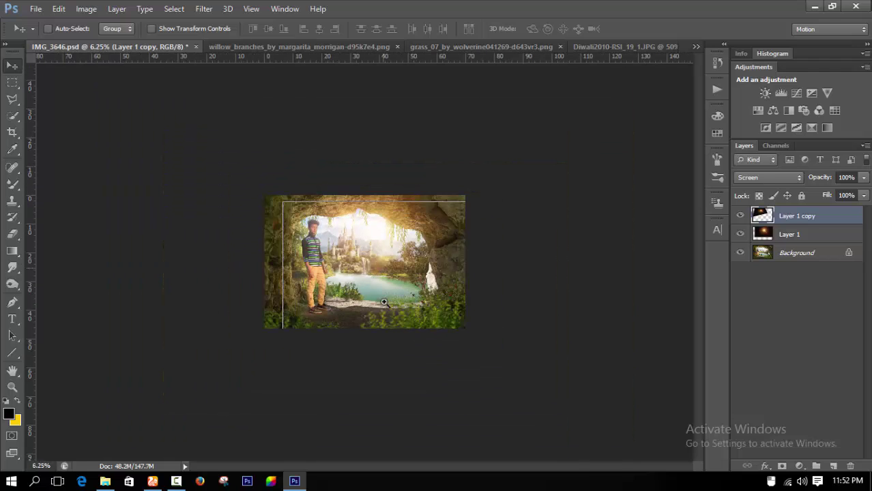
scroll(384, 301, "up", 1)
scroll(385, 301, "up", 1)
scroll(356, 288, "up", 1)
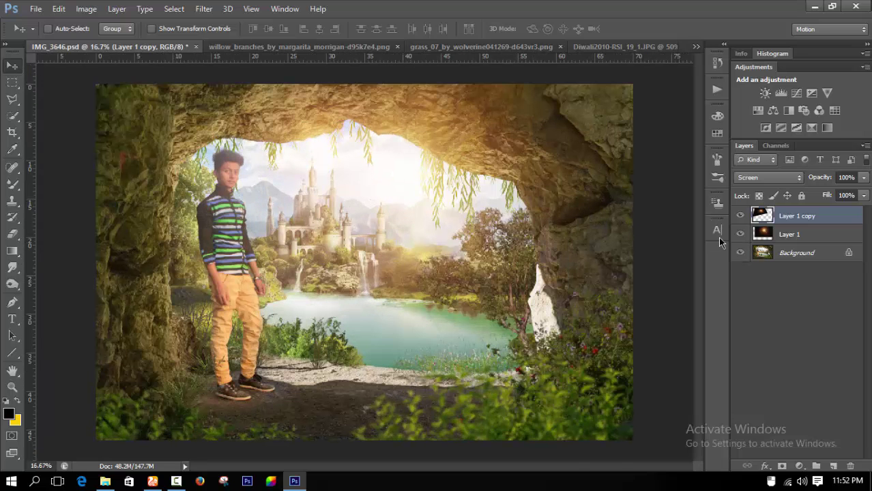
- Flatten the image; a GREYCstoration noise filter attempt fails with an out-of-memory error
left_click(99, 10)
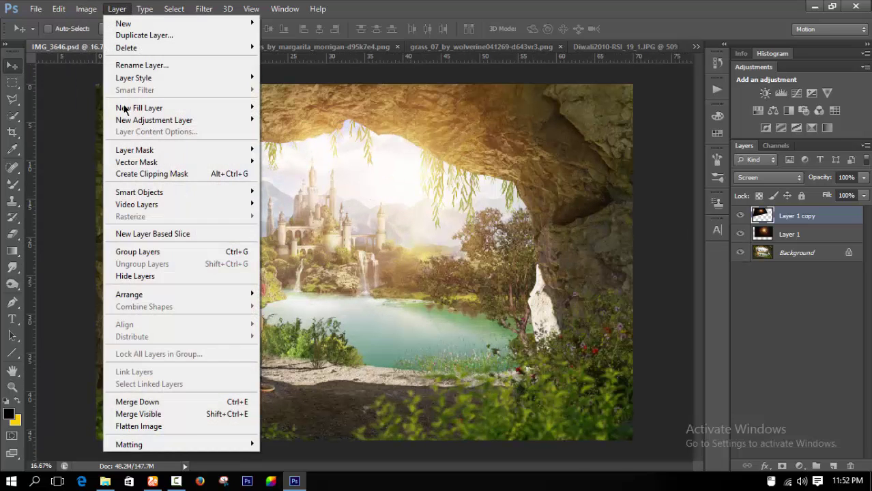
left_click(130, 402)
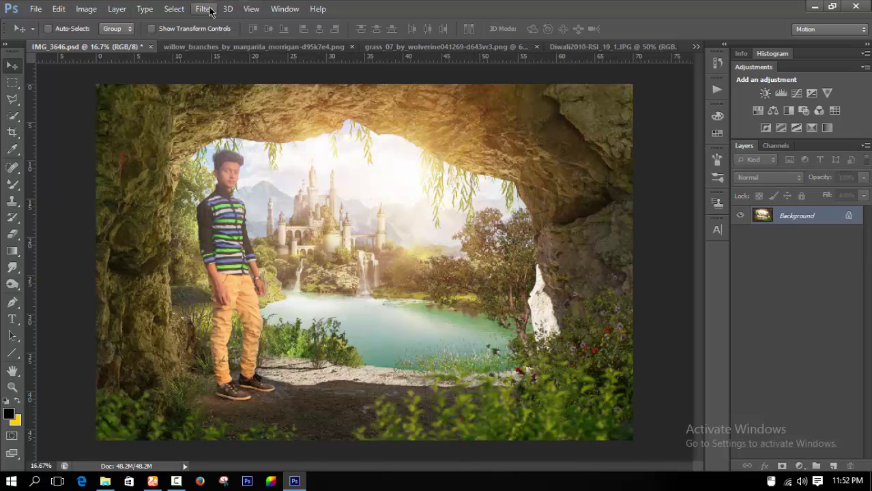
left_click(204, 8)
mouse_move(273, 162)
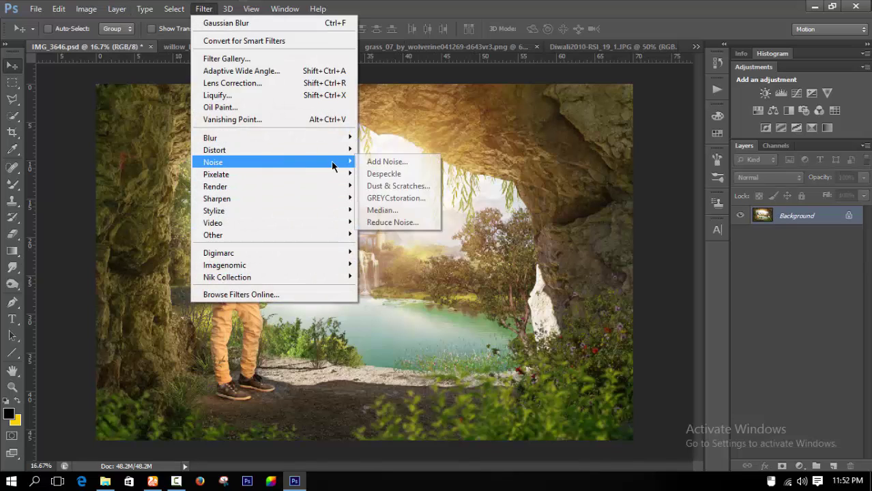
left_click(409, 198)
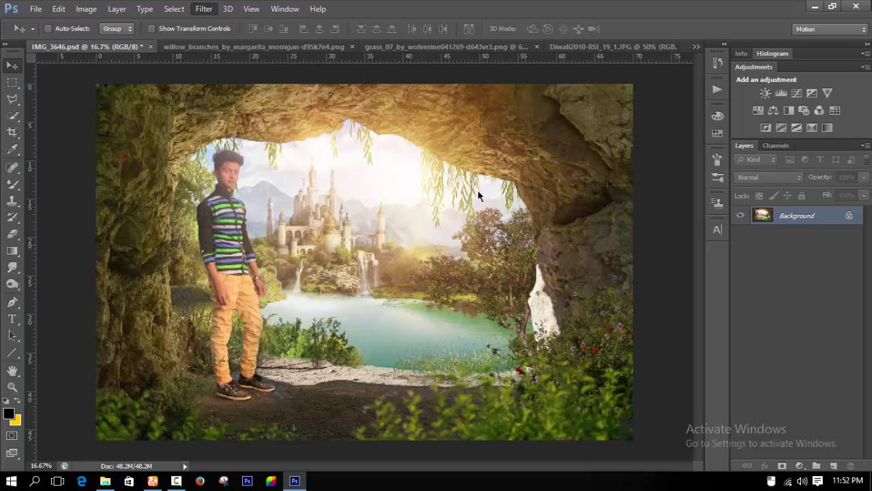
left_click(410, 199)
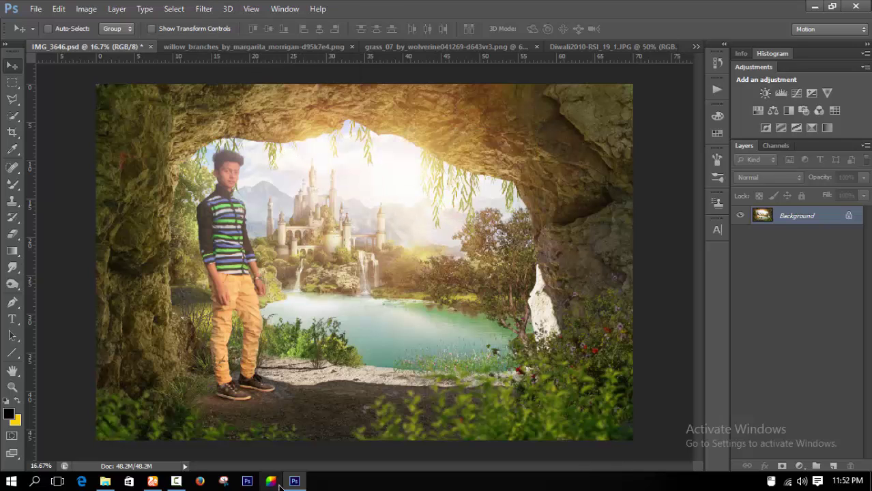
- Apply Unsharp Mask at Amount 32%, Radius 259.3, Threshold 3, comparing the preview
left_click(206, 8)
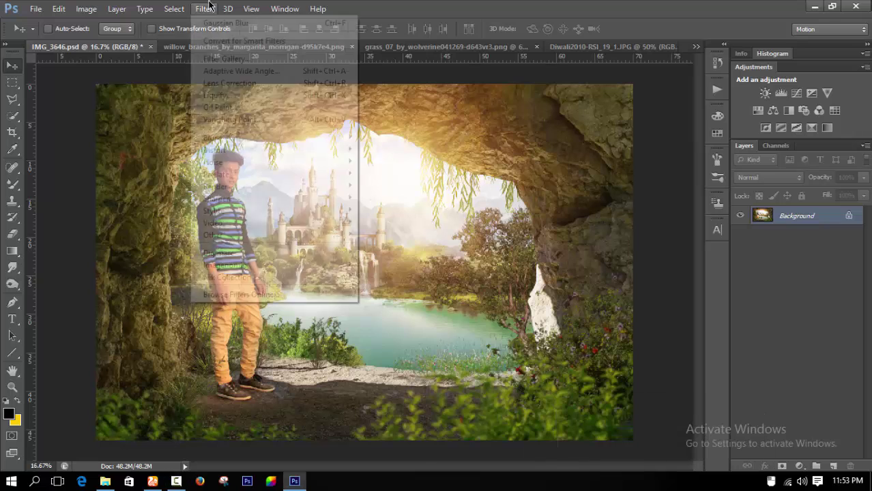
left_click(413, 252)
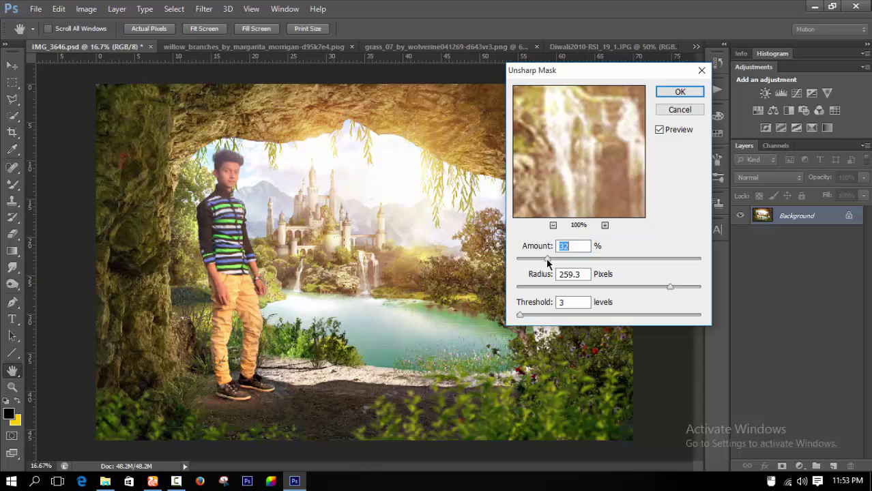
left_click(666, 133)
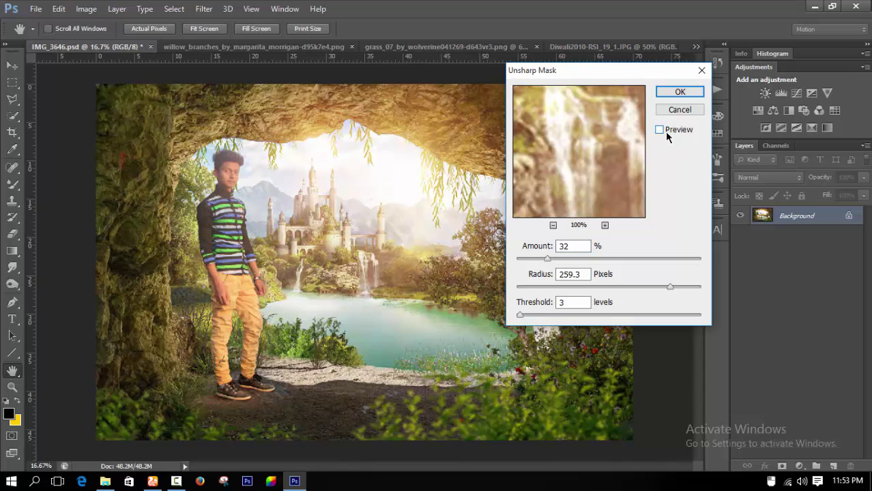
left_click(665, 131)
left_click(665, 131)
left_click(665, 131)
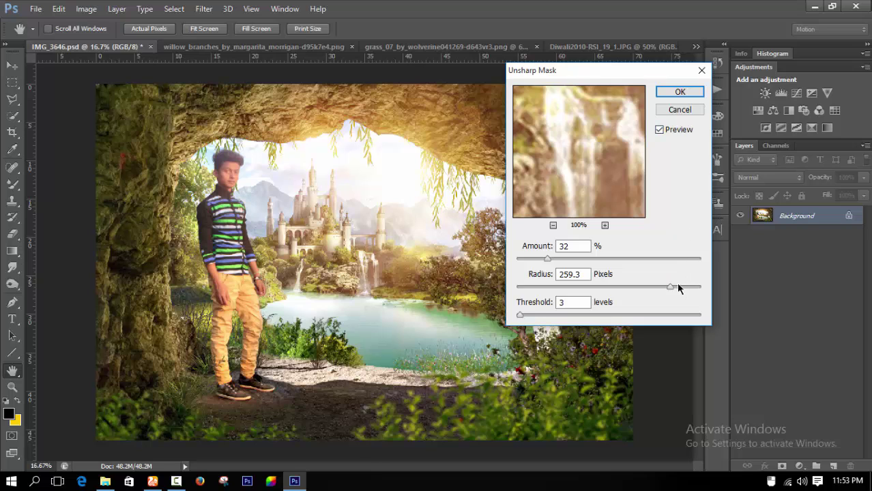
left_click(683, 92)
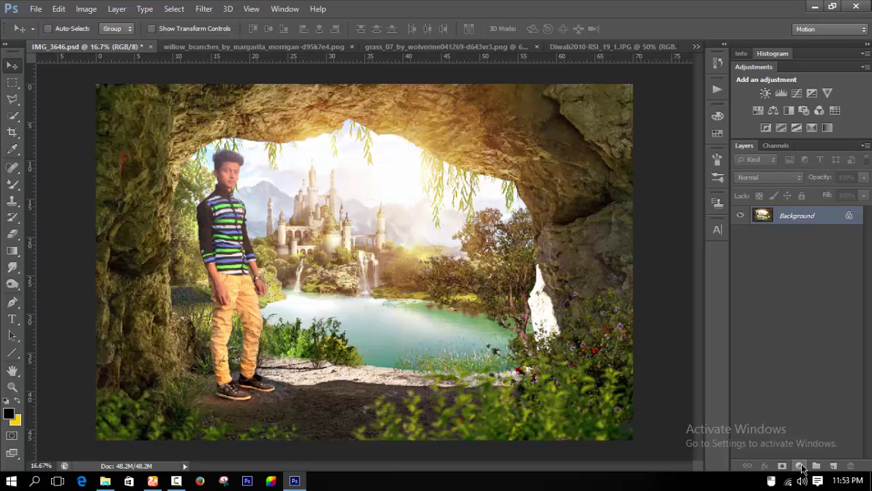
- Add a Gradient Fill layer: Radial style, Reverse checked, Scale 209%, centre nudged upward
left_click(801, 465)
left_click(756, 199)
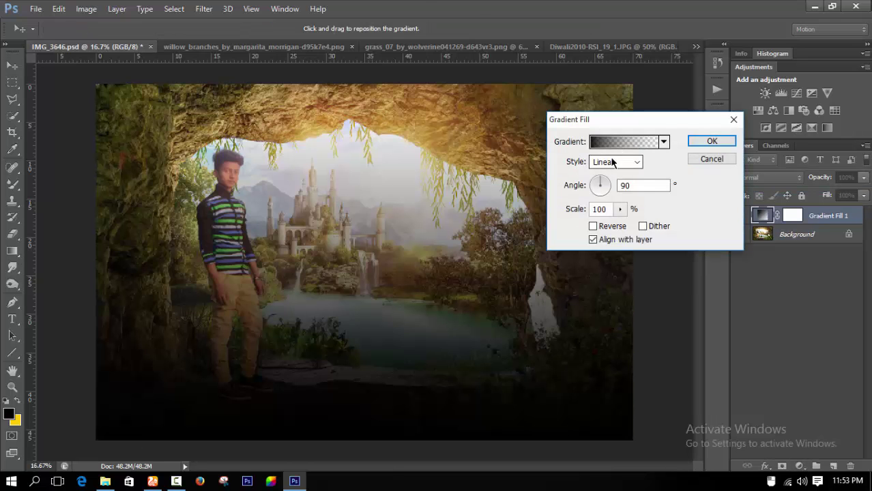
left_click(612, 162)
left_click(603, 187)
left_click(592, 226)
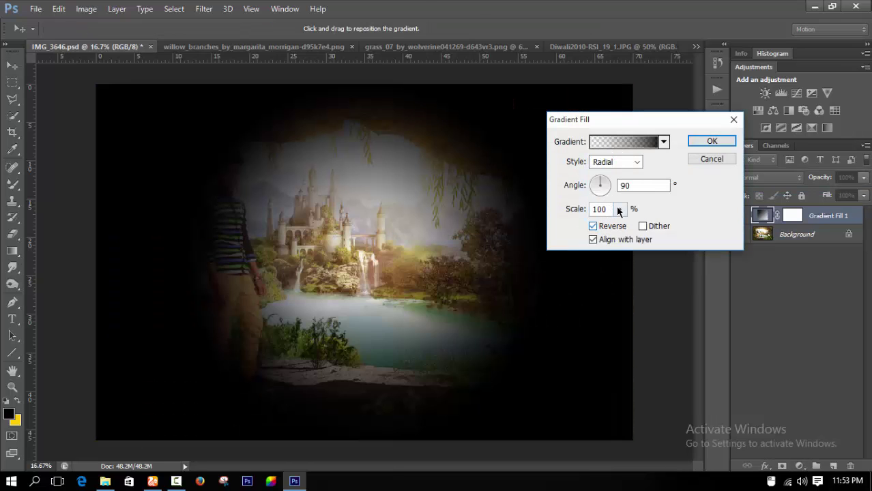
left_click_drag(384, 259, 388, 240)
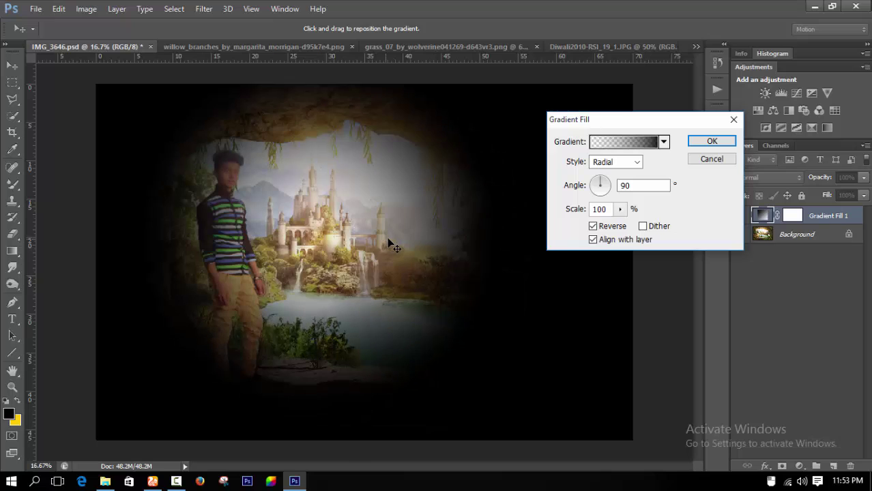
left_click(619, 209)
left_click_drag(618, 225, 628, 226)
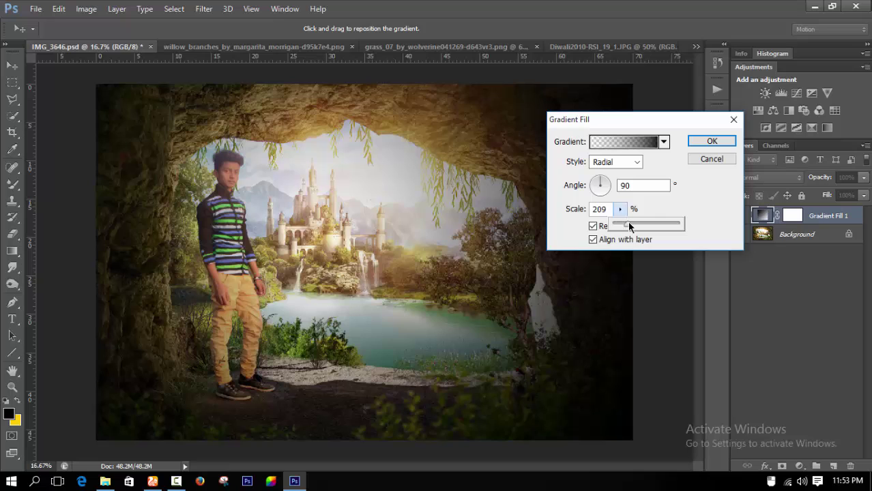
left_click(712, 141)
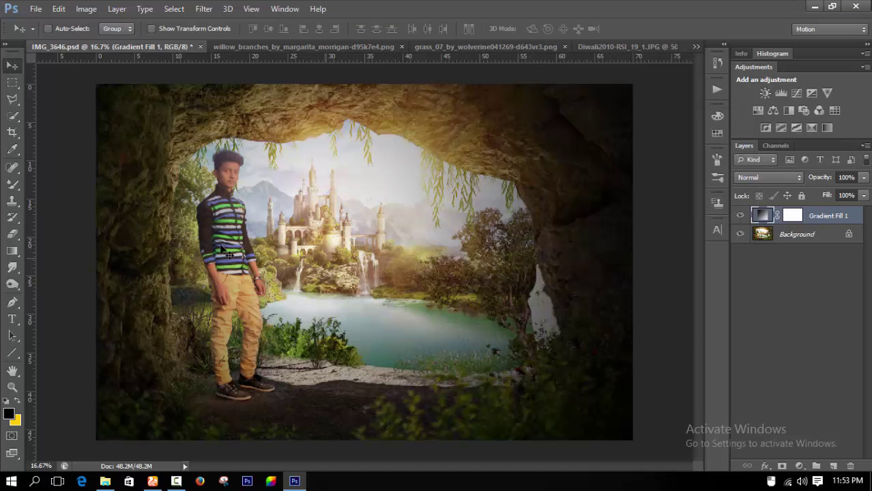
- Switch to the Eraser, rasterize the gradient fill layer, and pick a soft round brush
key("e")
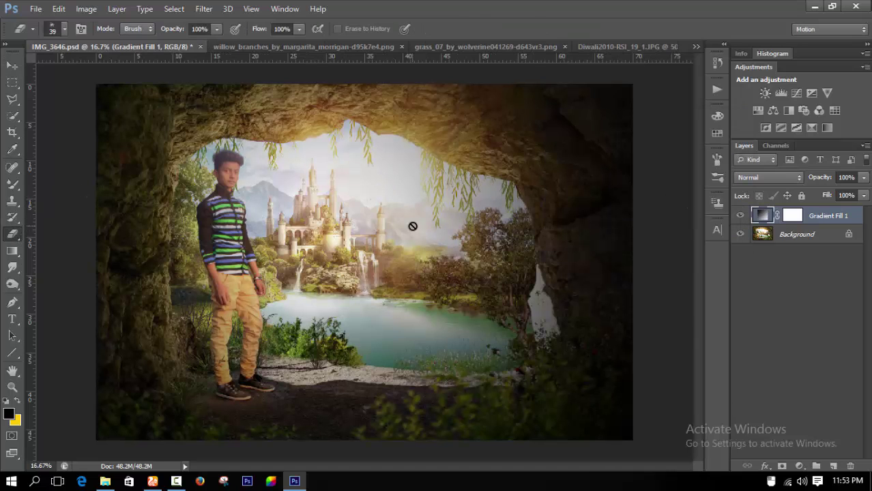
left_click(413, 226)
left_click(408, 199)
right_click(370, 226)
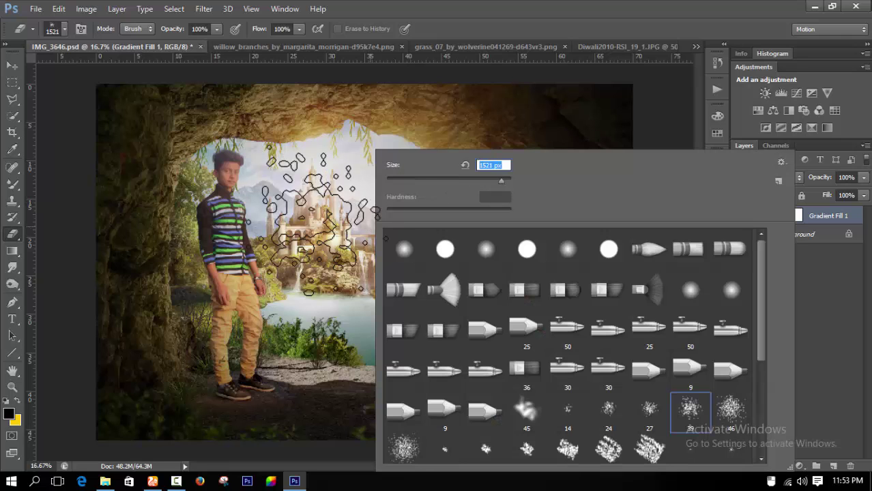
left_click(486, 249)
left_click(335, 219)
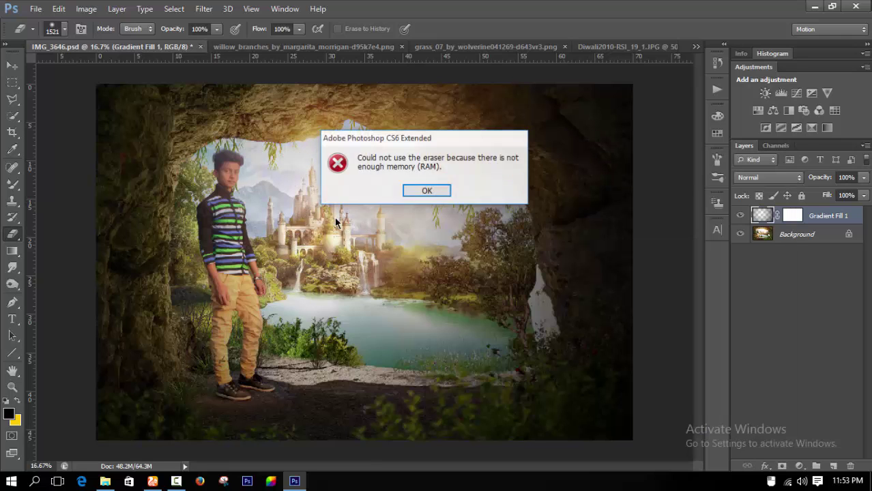
left_click(426, 190)
right_click(432, 191)
key("Return")
- Erase the dark vignette across the sky, beside the man's head and around the glow
mouse_move(356, 193)
left_mouse_down()
mouse_move(389, 185)
mouse_move(380, 221)
mouse_move(440, 203)
left_mouse_up()
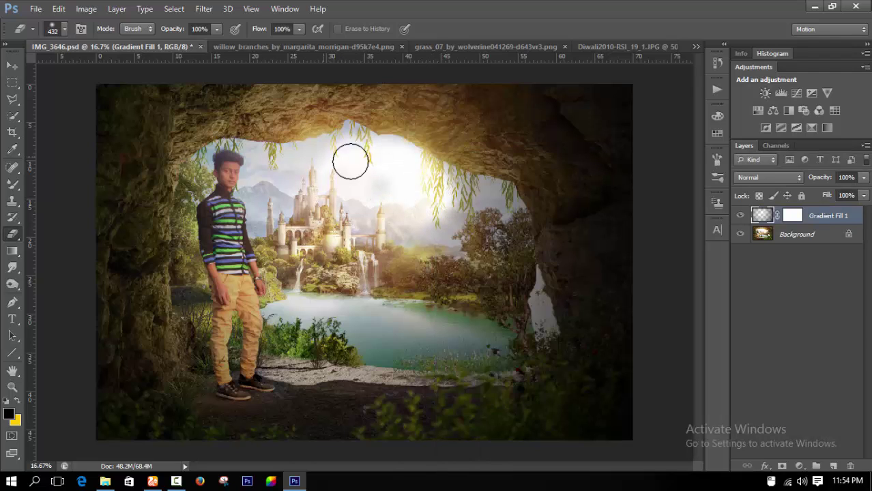
mouse_move(350, 161)
left_mouse_down()
mouse_move(239, 191)
mouse_move(264, 187)
left_mouse_up()
right_click(351, 193)
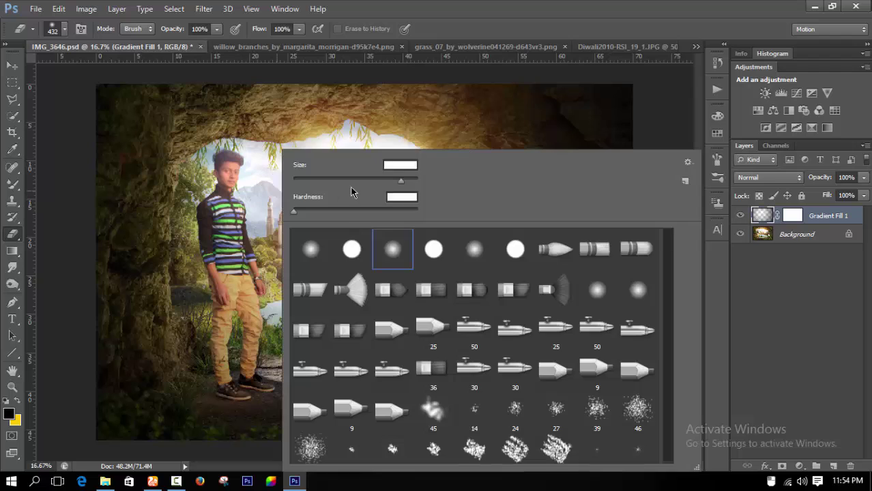
key("Return")
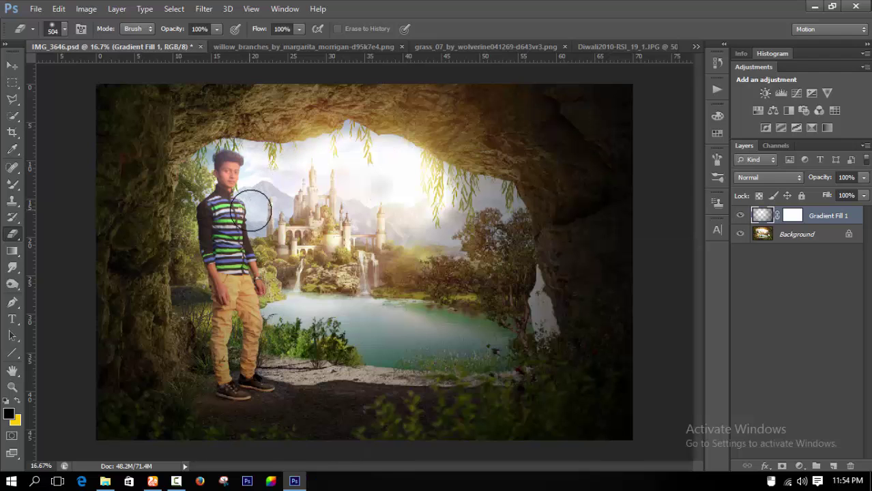
key("bracketright")
key("bracketright")
key("bracketright")
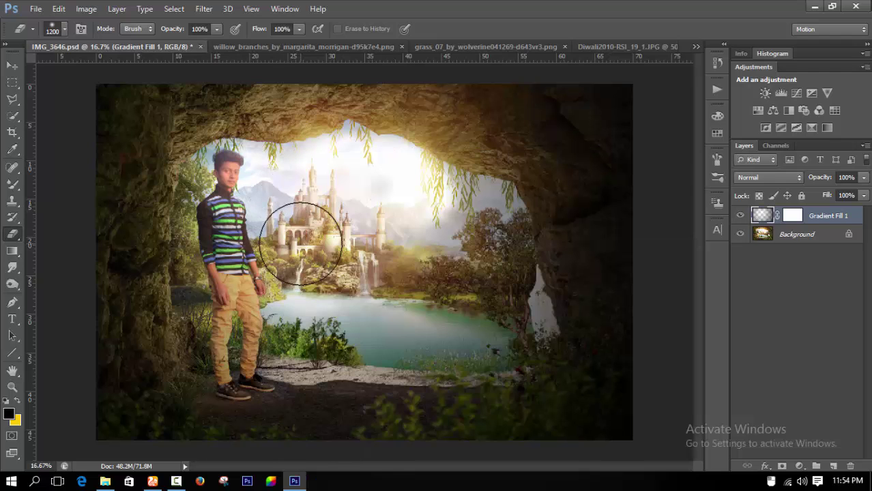
key("bracketright")
key("bracketright")
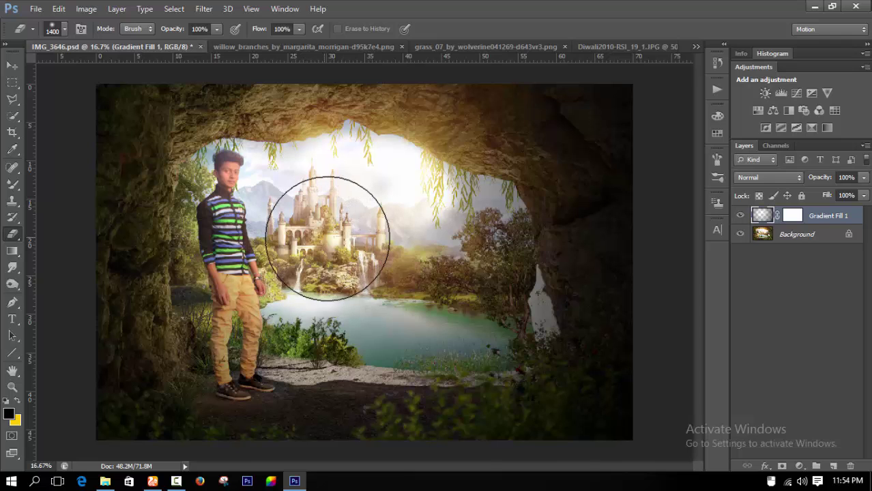
key("bracketright")
left_click(374, 235)
key("Return")
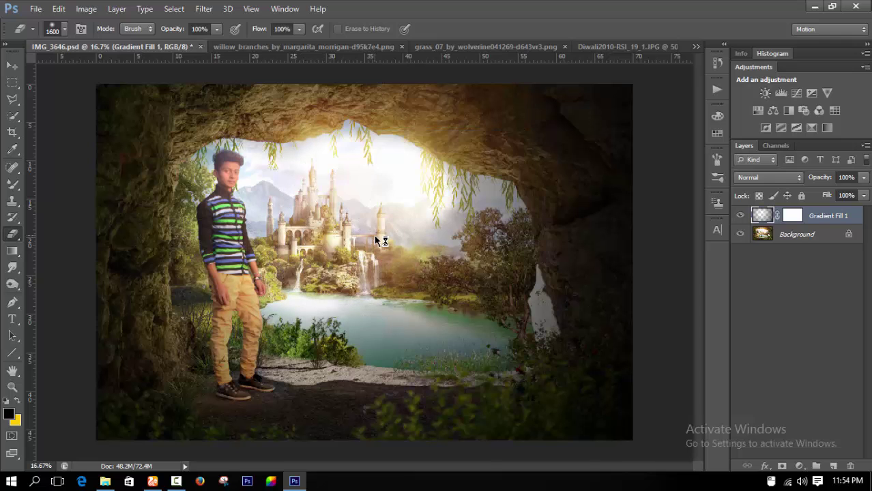
key("Return")
key("bracketleft")
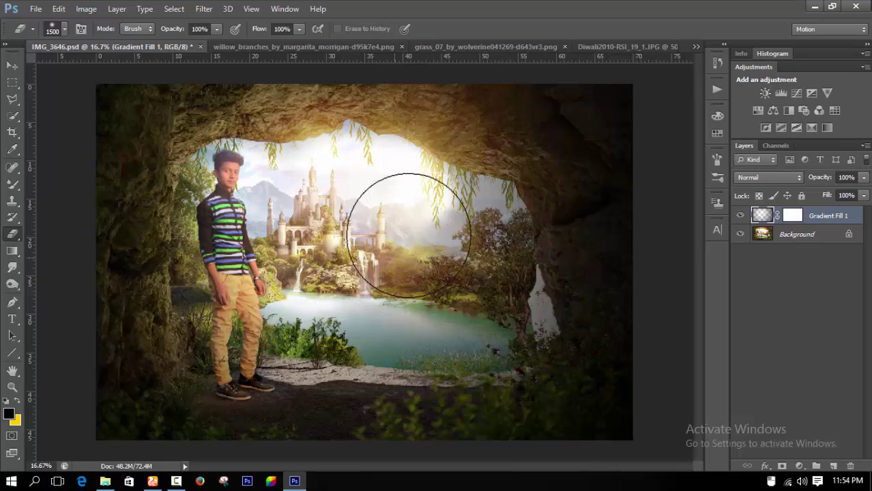
mouse_move(409, 236)
left_mouse_down()
mouse_move(443, 229)
mouse_move(457, 296)
mouse_move(481, 295)
mouse_move(428, 228)
mouse_move(438, 288)
mouse_move(415, 321)
mouse_move(311, 263)
mouse_move(317, 278)
mouse_move(273, 287)
mouse_move(294, 164)
mouse_move(418, 169)
mouse_move(448, 181)
mouse_move(467, 192)
mouse_move(471, 246)
mouse_move(488, 261)
mouse_move(470, 308)
mouse_move(415, 305)
mouse_move(372, 317)
mouse_move(290, 307)
mouse_move(294, 163)
mouse_move(294, 175)
left_mouse_up()
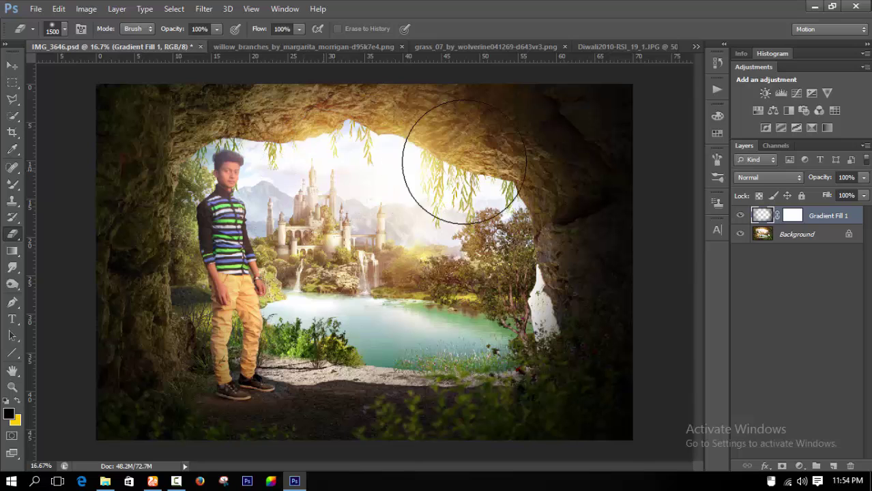
- Turn Gradient Fill 1 back on and flatten the image into one Background layer
left_click(14, 64)
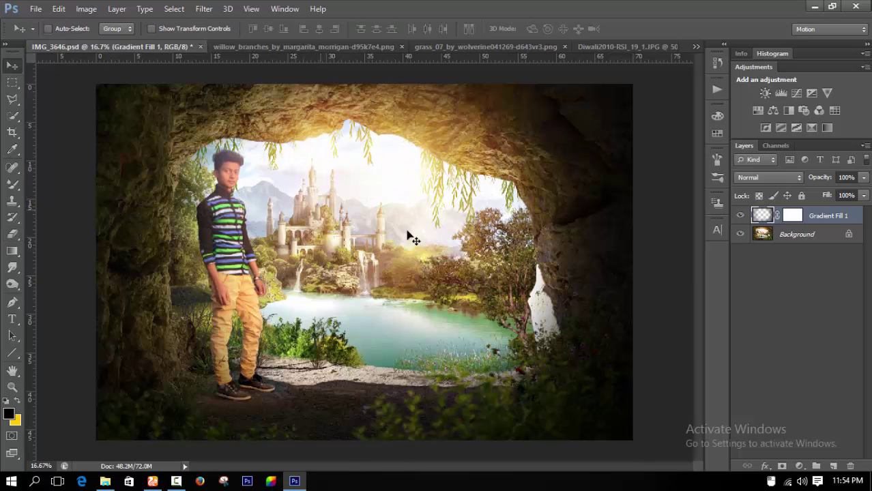
scroll(364, 318, "down", 3)
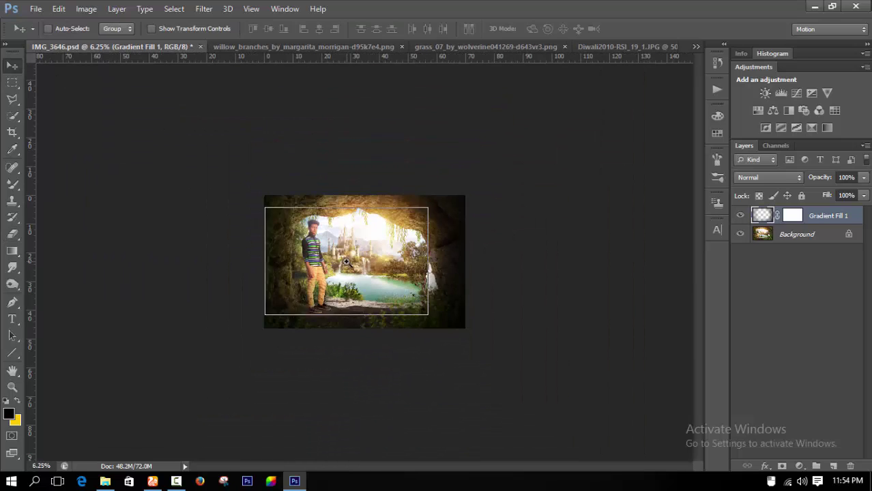
scroll(650, 286, "up", 1)
scroll(650, 286, "up", 1)
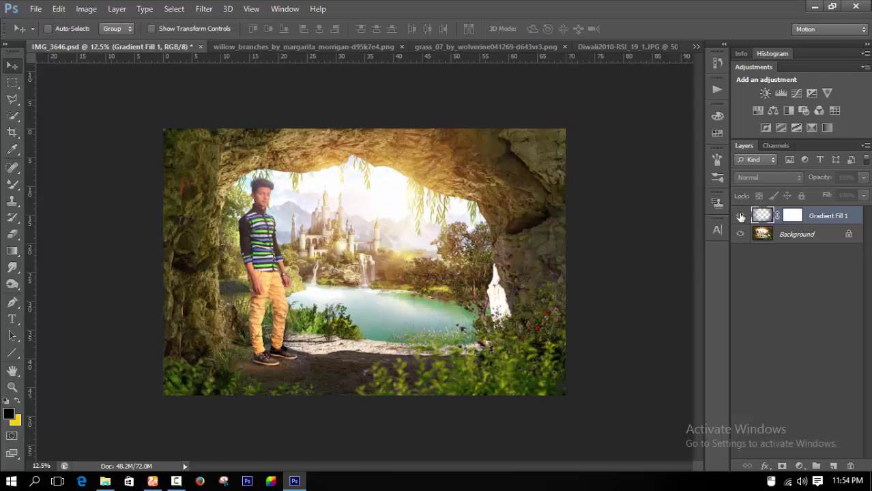
left_click(741, 216)
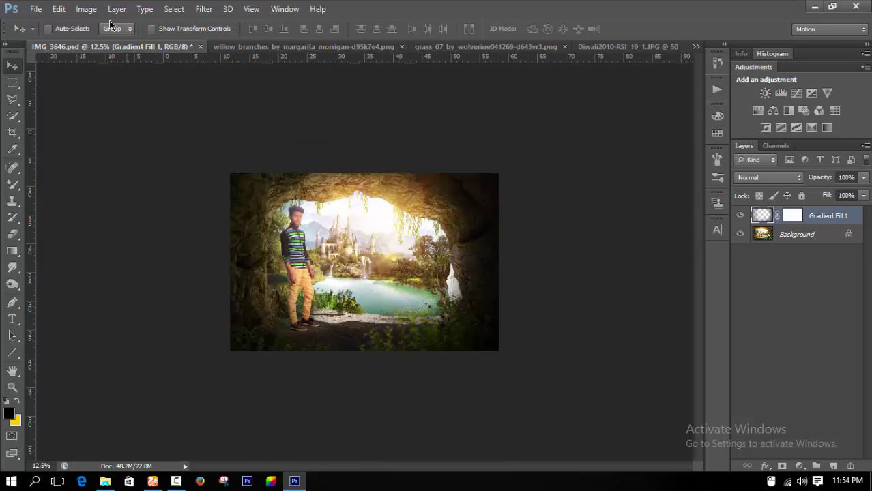
left_click(117, 8)
left_click(176, 432)
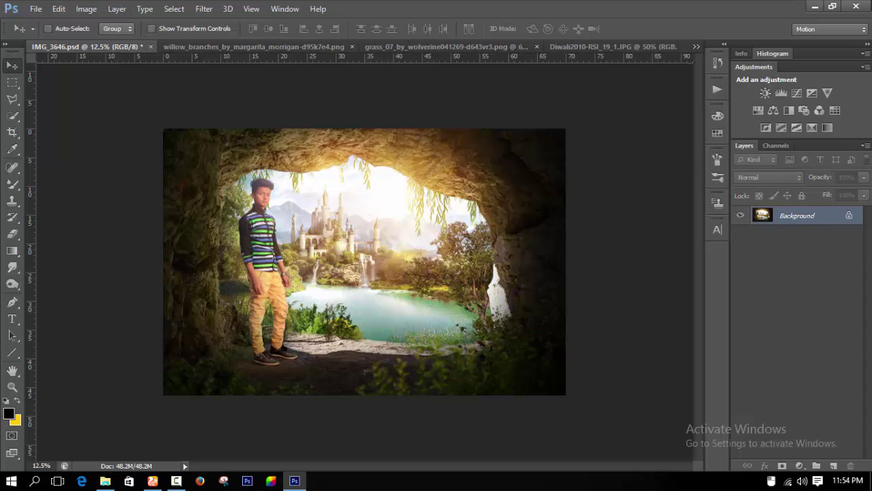
- Add a Color Lookup layer, preview the 3DLUT presets, and settle on Soft_Warming.look
left_click(678, 159)
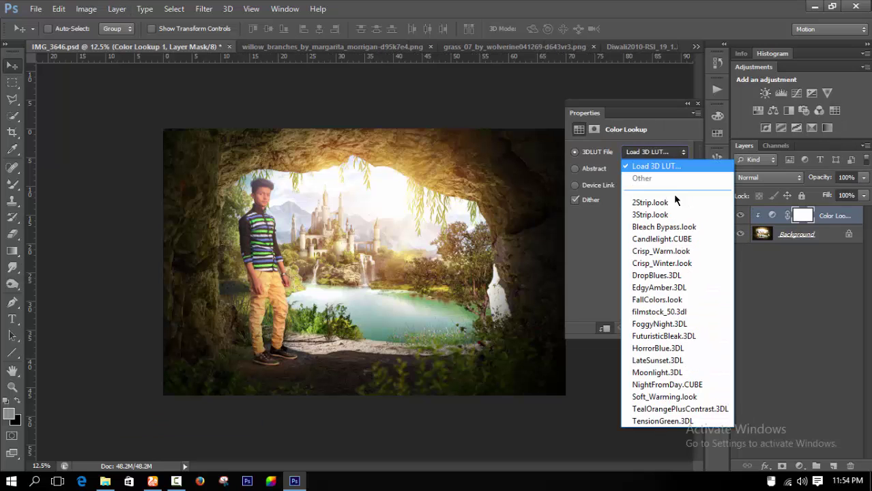
left_click(655, 222)
key("Down")
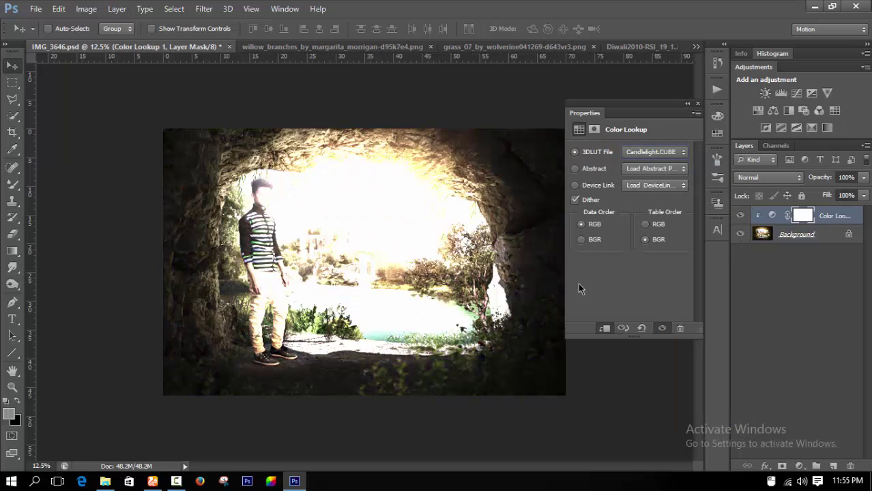
key("Down")
key("Down")
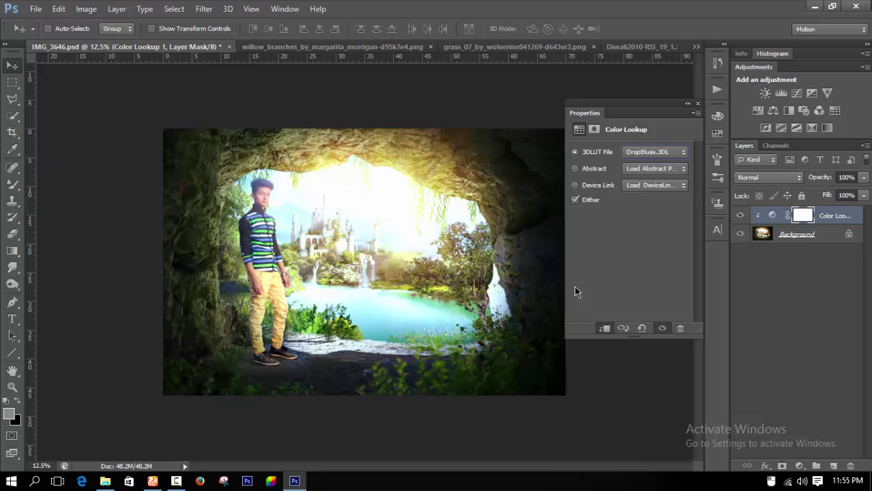
key("Up")
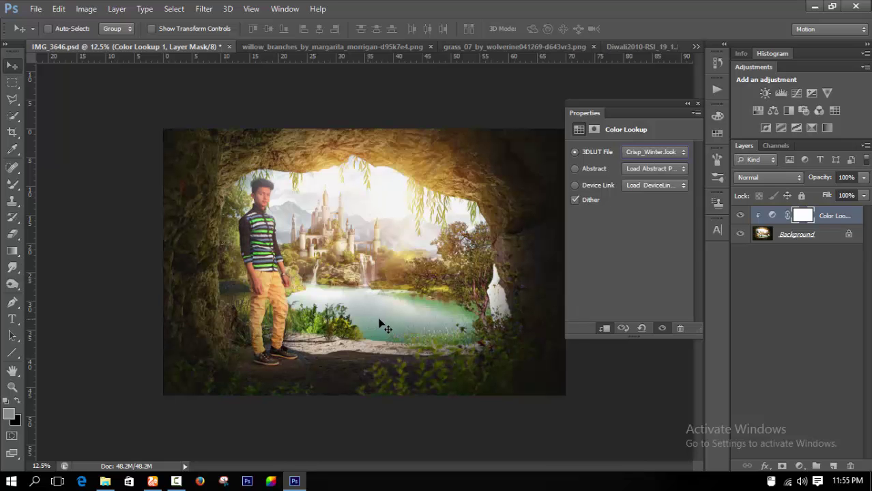
key("Down")
key("Down")
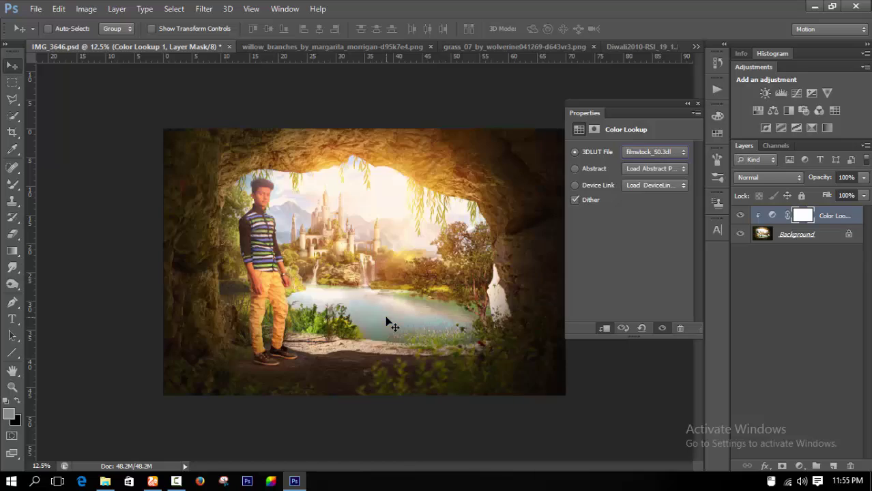
key("Down")
key("Down")
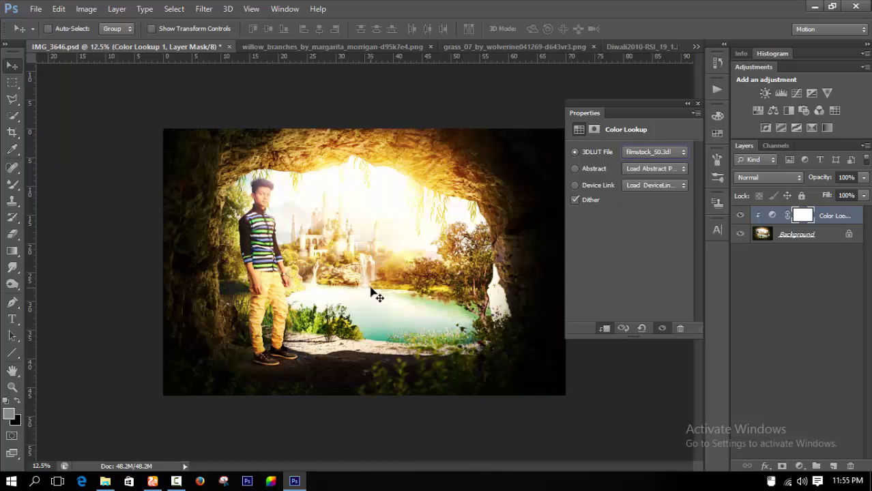
key("Down")
key("Down")
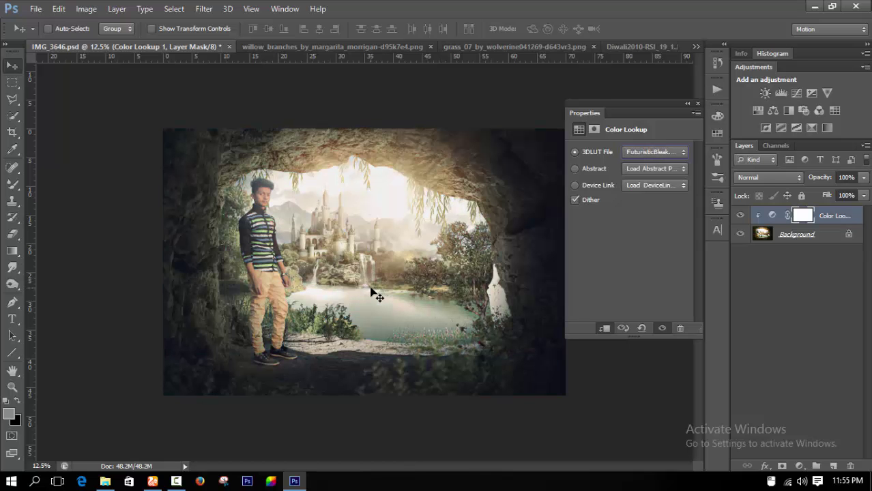
key("Down")
key("Down")
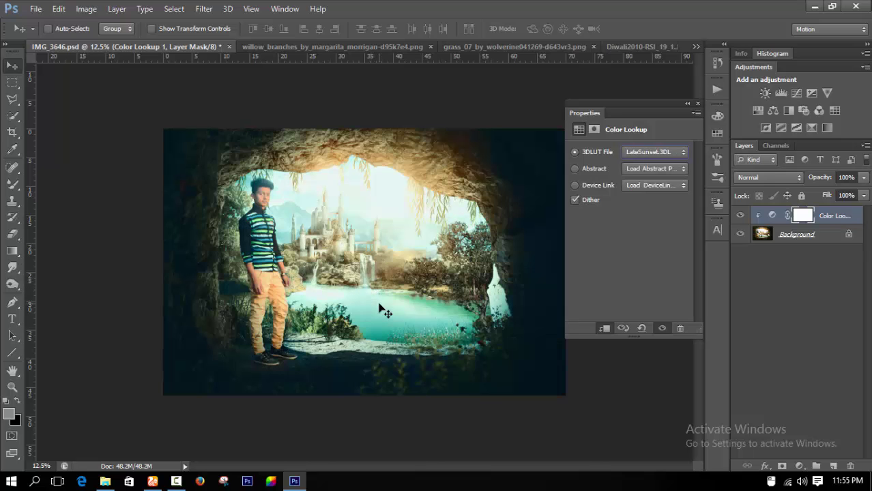
key("Down")
key("Up")
key("Up")
key("Down")
key("Down")
key("Down")
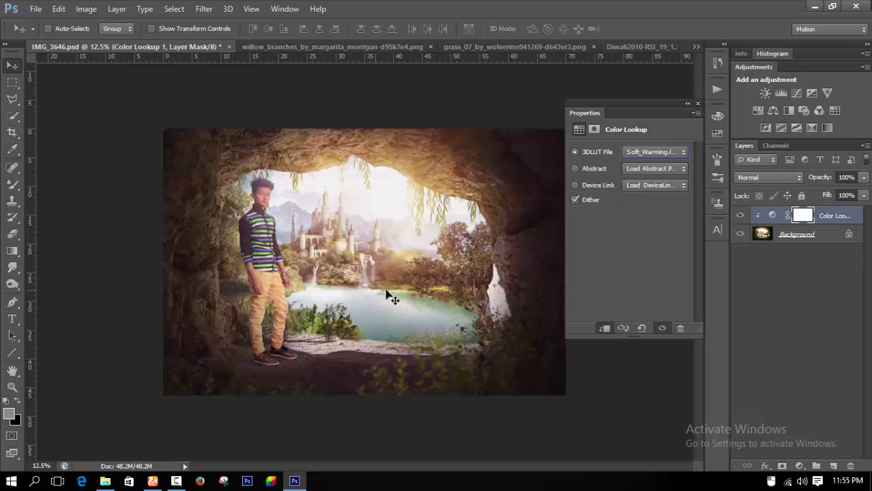
key("Down")
key("Up")
key("Down")
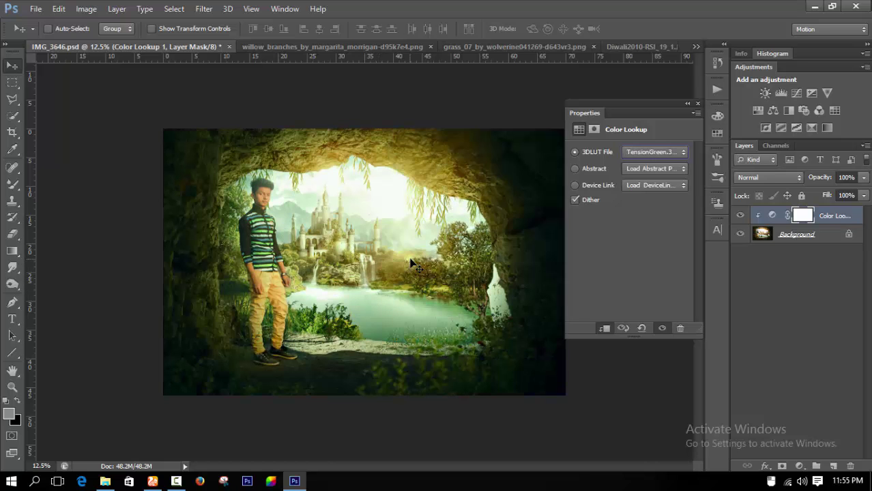
key("Up")
key("Up")
left_click(697, 104)
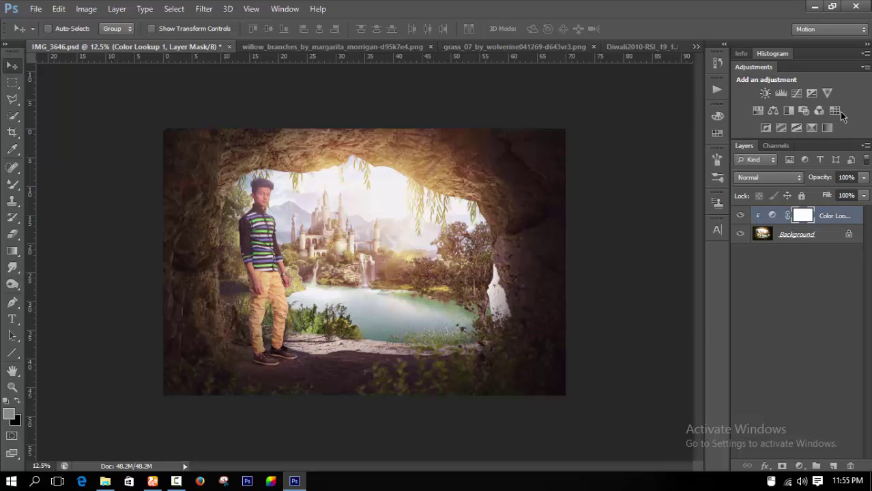
- Add a second Color Lookup layer using a Crisp_Warm-style 3DLUT look
left_click(835, 111)
left_click(653, 151)
left_click(653, 241)
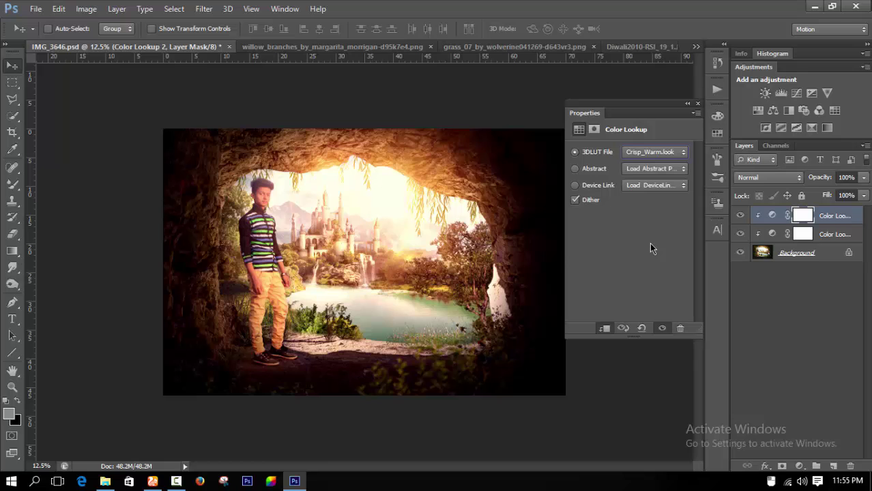
key("Down")
key("Down")
key("Down")
key("Down")
key("Up")
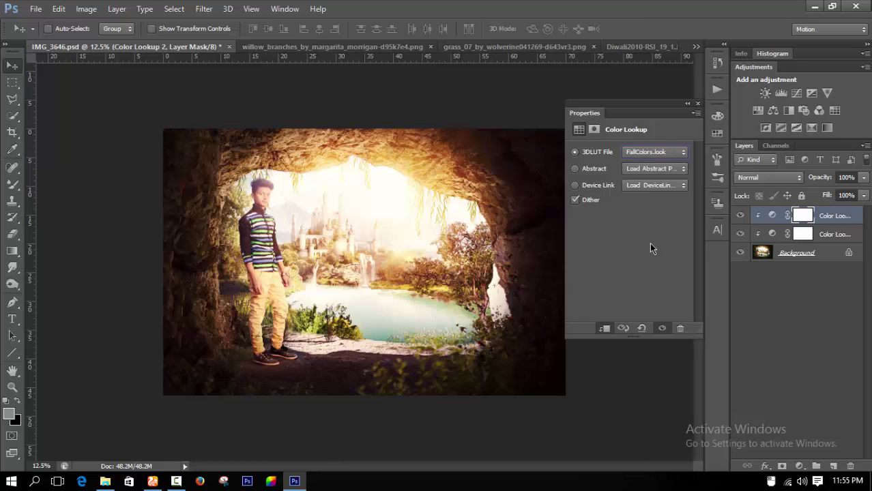
key("Up")
key("Up")
key("Up")
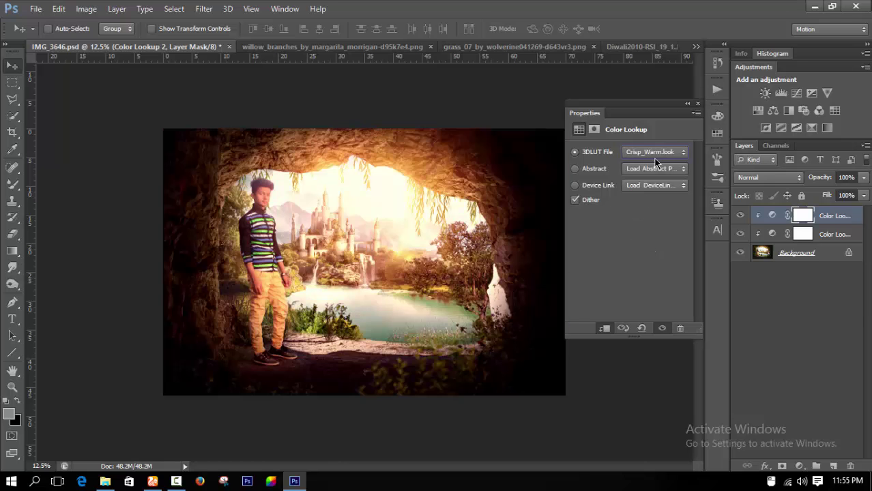
left_click(698, 104)
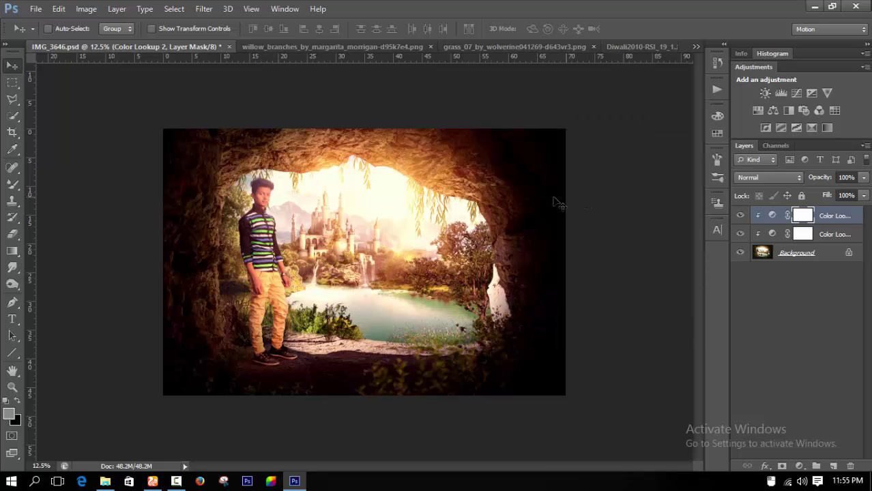
- Lower the top Color Lookup layer's fill to 39% and toggle both grades to compare
key("ctrl+minus")
left_click(348, 267, "ctrl")
left_click(348, 268, "ctrl")
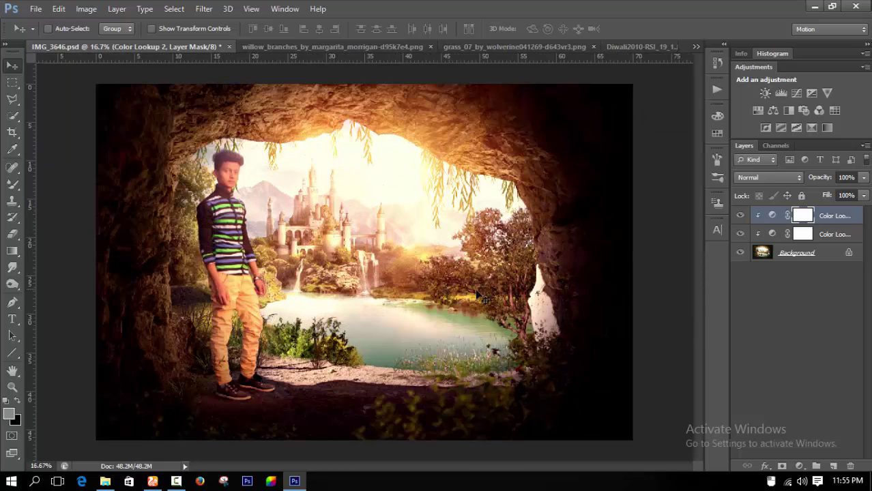
left_click(348, 268, "alt")
left_click_drag(810, 212, 819, 215)
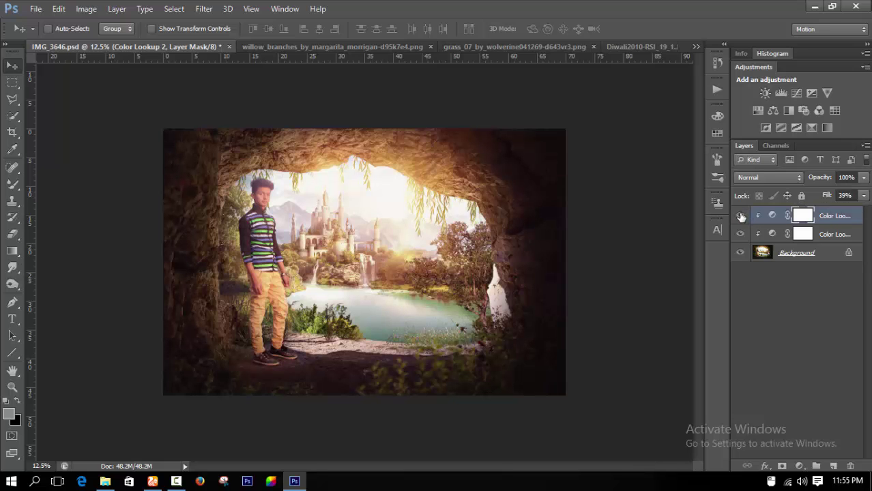
left_click(741, 234)
left_click(740, 234)
left_click(740, 234)
left_click(740, 215)
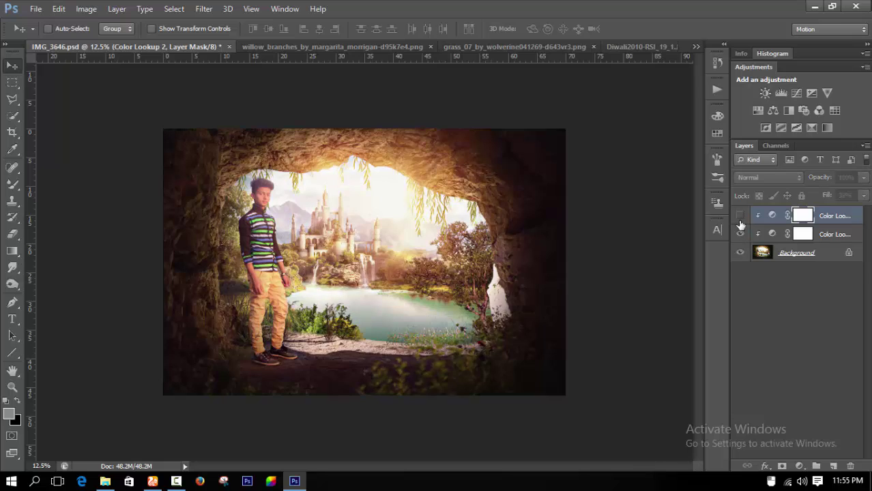
left_click(740, 215)
- Lower Color Lookup 1's fill to 78%, then flatten the image
key("ctrl+plus")
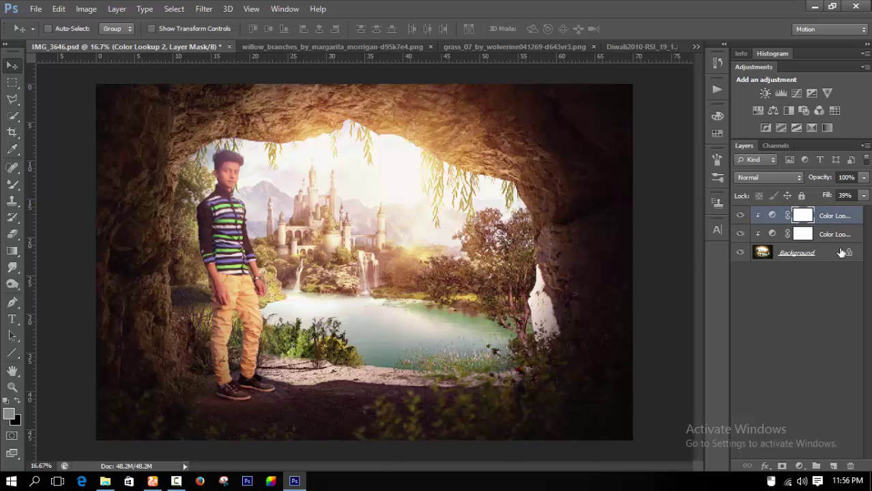
left_click_drag(844, 234, 857, 216)
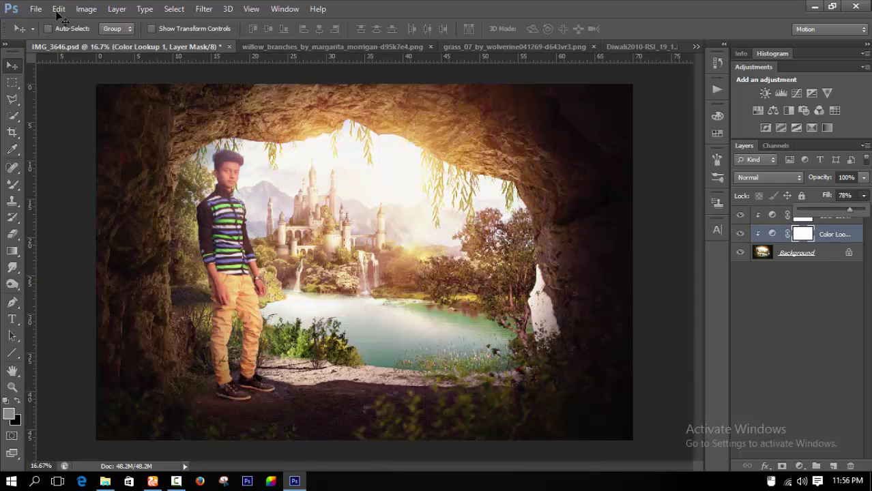
left_click(117, 9)
left_click(140, 425)
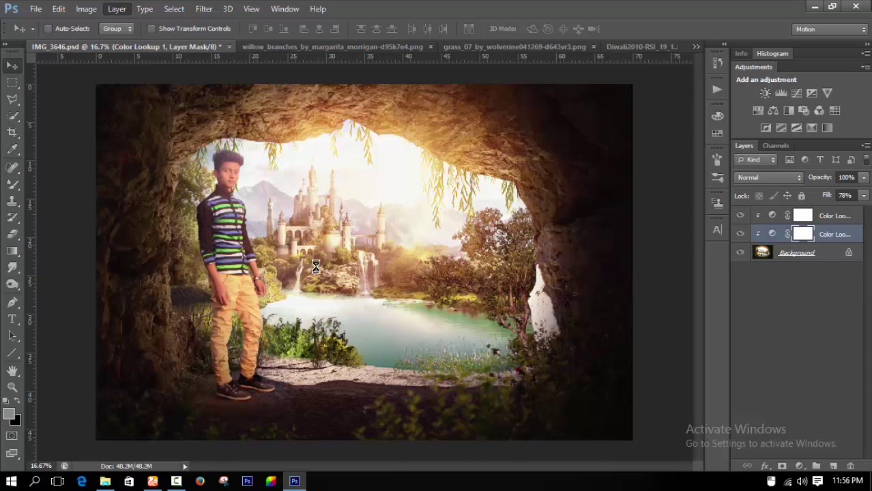
- Add a Curves layer with the Blue channel's highlights at 245 and shadows at 18
key("ctrl+minus")
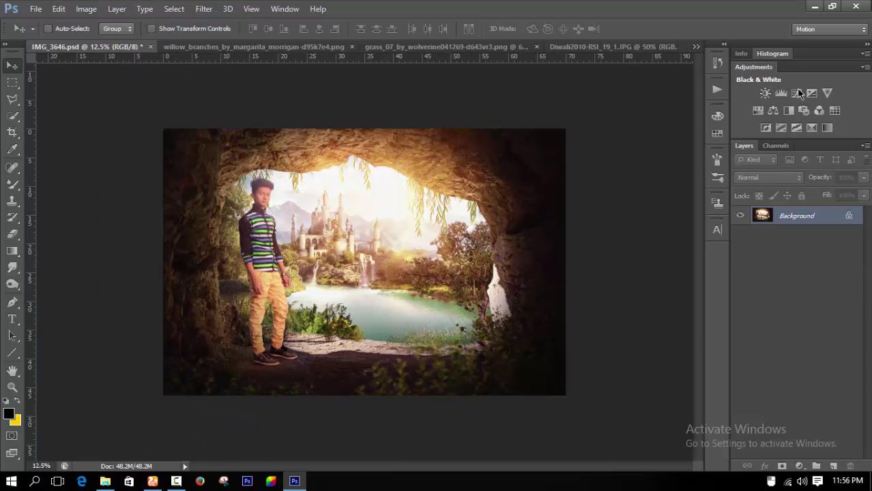
left_click(796, 93)
key("ctrl+plus")
left_click(623, 168)
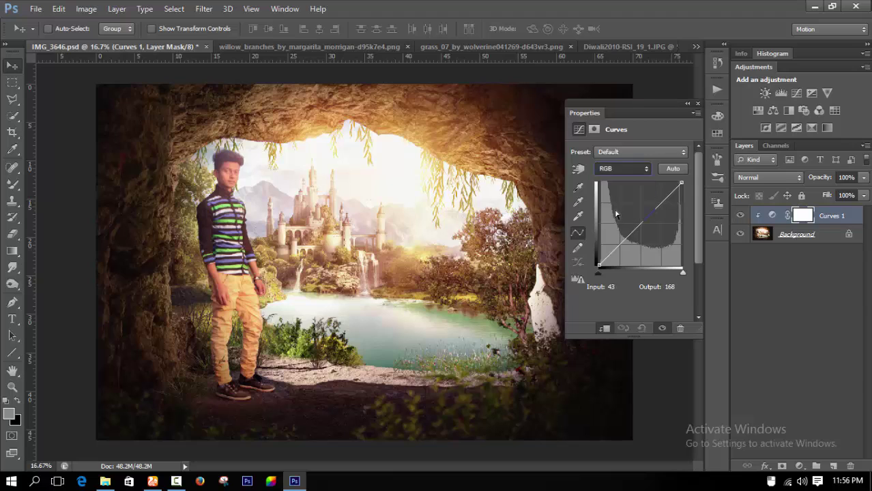
left_click(618, 217)
left_click(678, 183)
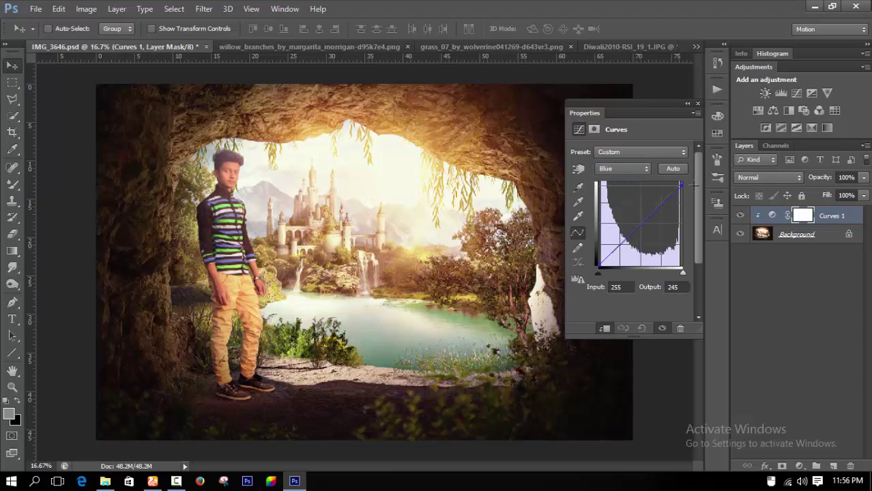
left_click_drag(598, 266, 598, 260)
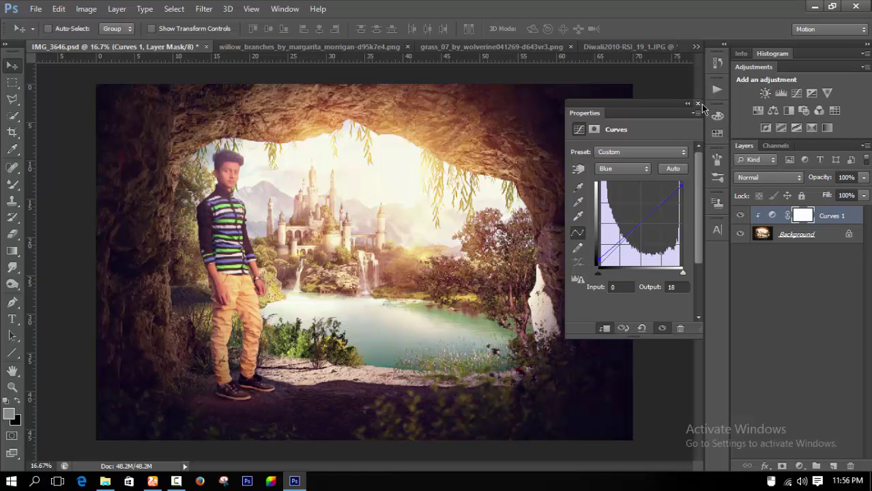
left_click(698, 104)
- Merge the Curves grade down into the Background layer
key("ctrl+minus")
key("ctrl+minus")
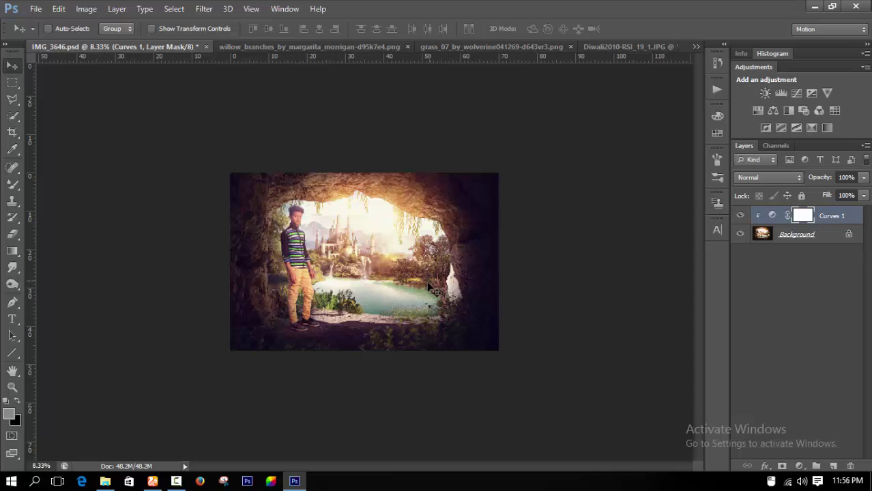
key("ctrl+e")
key("ctrl+plus")
key("ctrl+plus")
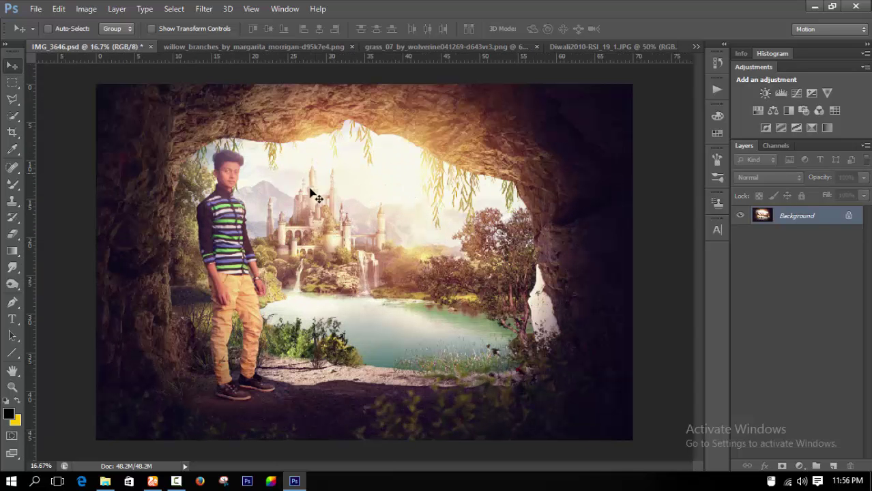
- Soften the boy's shoulder edge with the Blur tool at 100% strength
key("ctrl+plus")
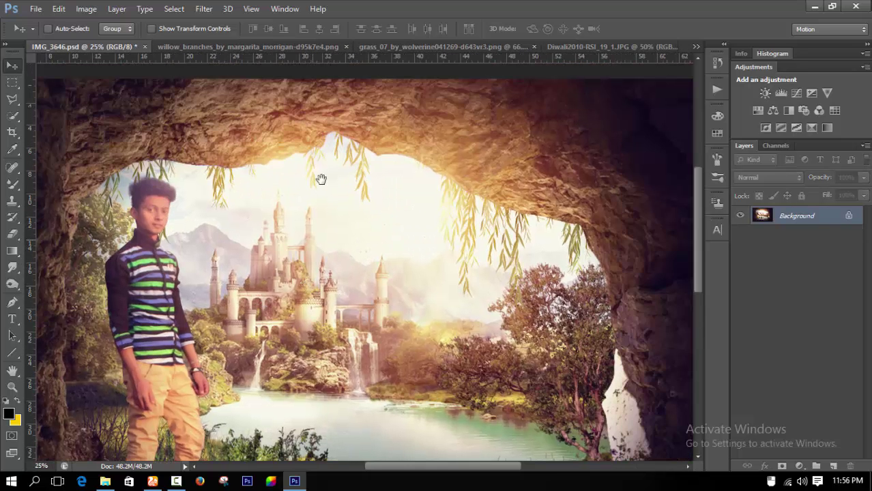
key("ctrl+plus")
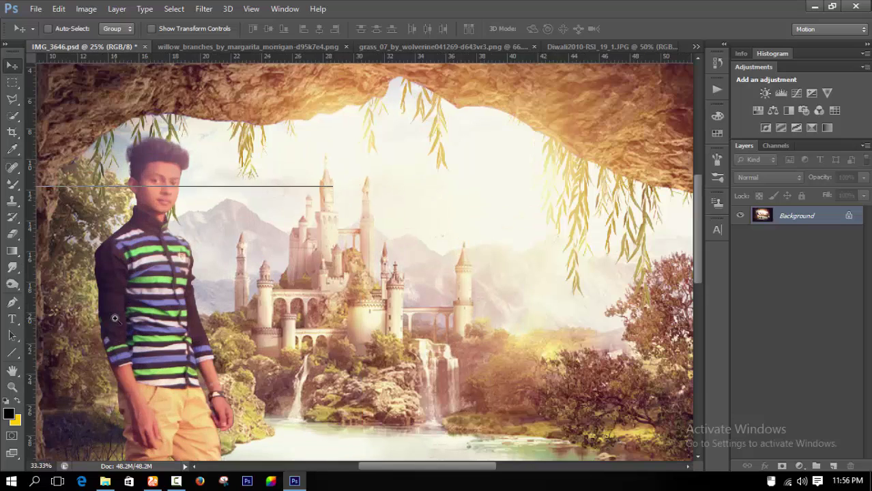
key("ctrl+plus")
key("ctrl+plus")
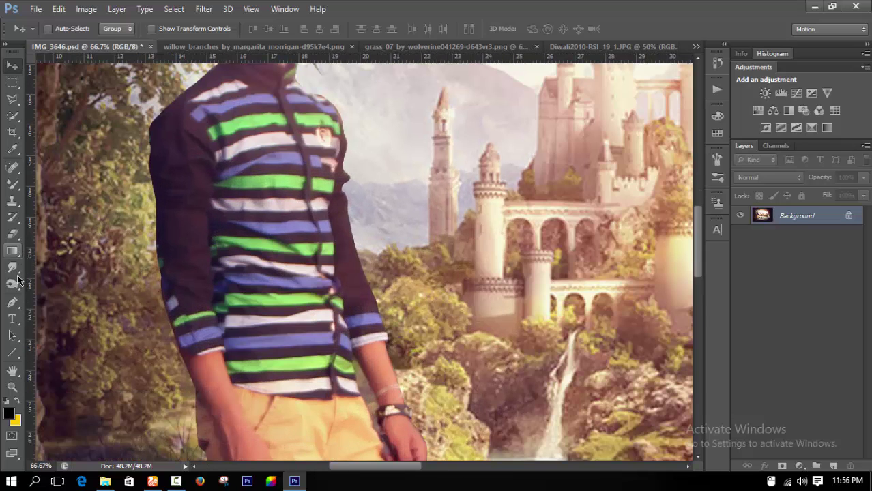
left_click(12, 267)
left_click(41, 266)
scroll(205, 170, "up", 3)
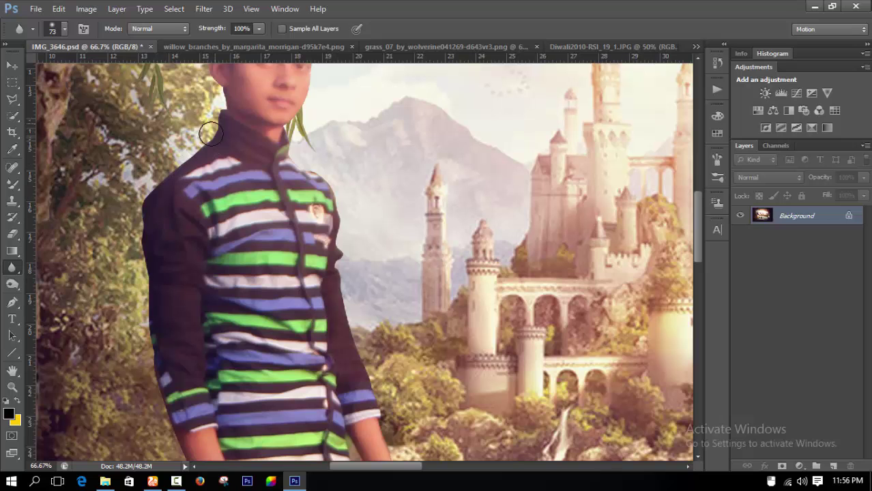
scroll(156, 404, "down", 3)
scroll(171, 289, "down", 3)
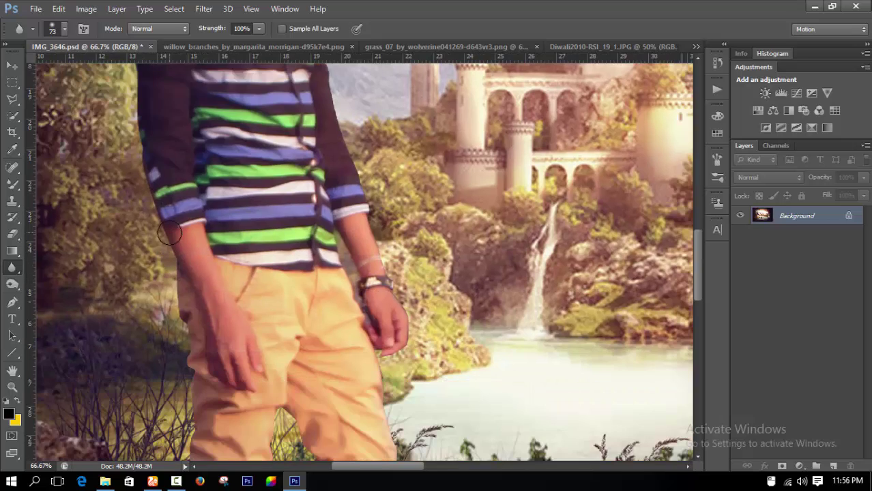
scroll(197, 370, "down", 3)
scroll(162, 214, "down", 3)
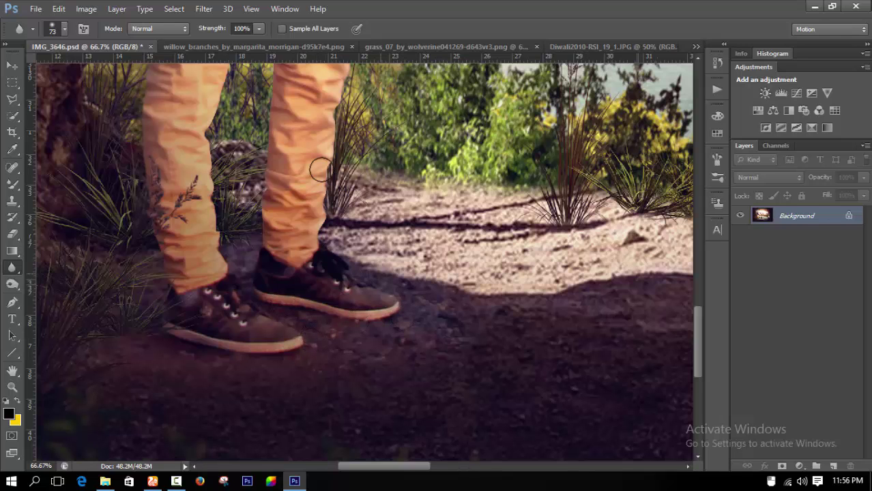
scroll(218, 273, "up", 4)
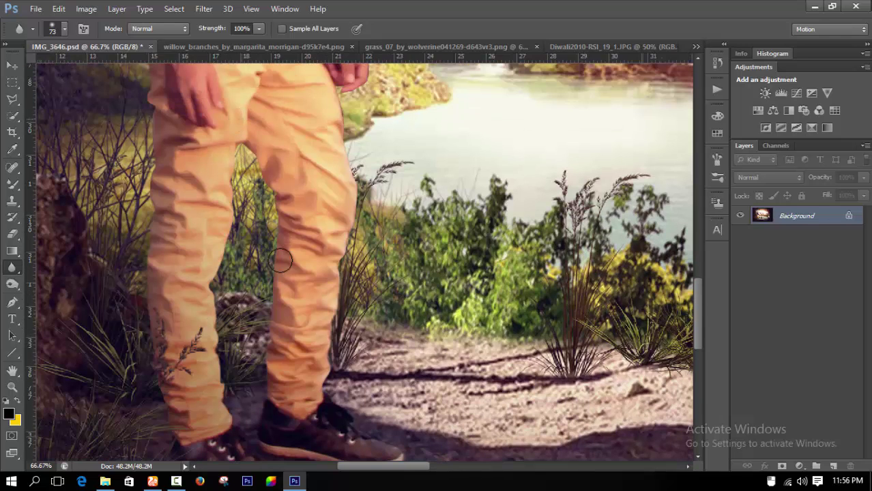
scroll(296, 324, "up", 4)
scroll(281, 244, "up", 1)
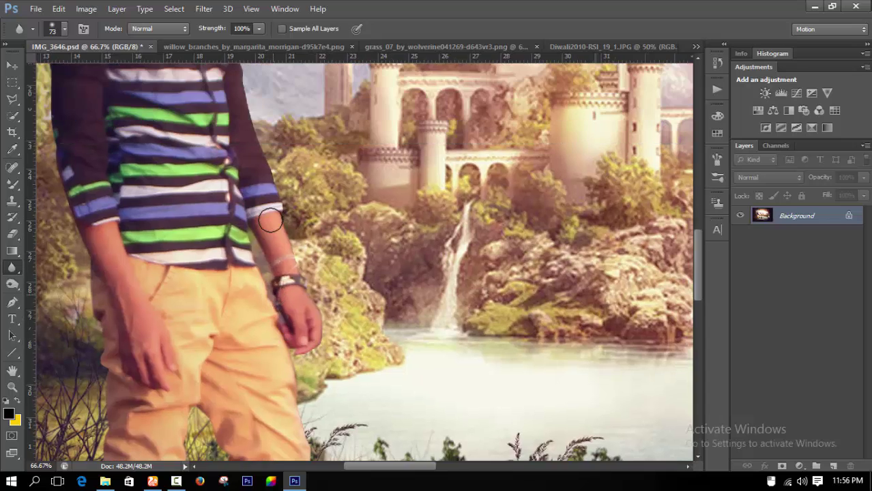
scroll(290, 248, "up", 2)
scroll(285, 230, "up", 4)
scroll(274, 175, "up", 1)
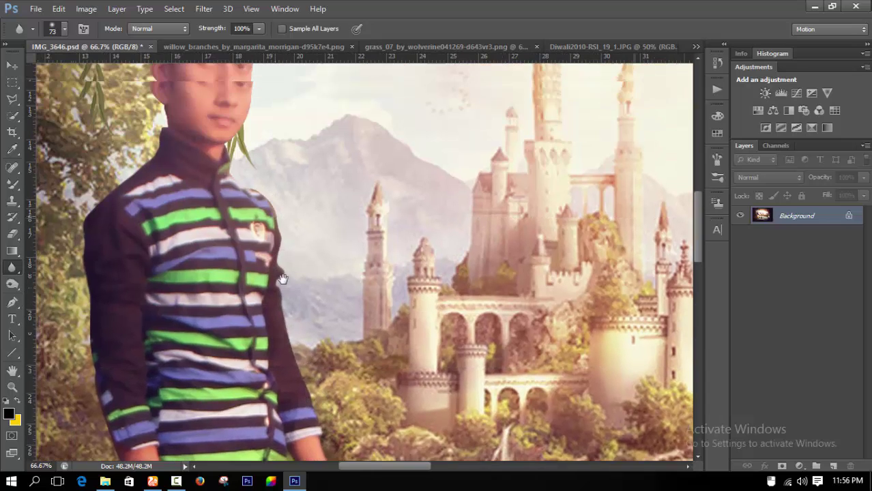
scroll(245, 212, "up", 2)
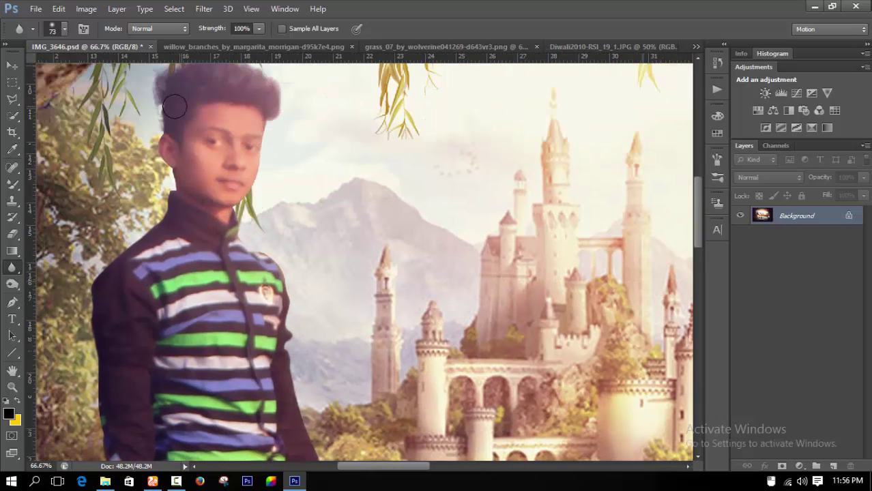
- Blur the rest of his outline from head to trousers, then zoom back out
left_click_drag(114, 295, 117, 234)
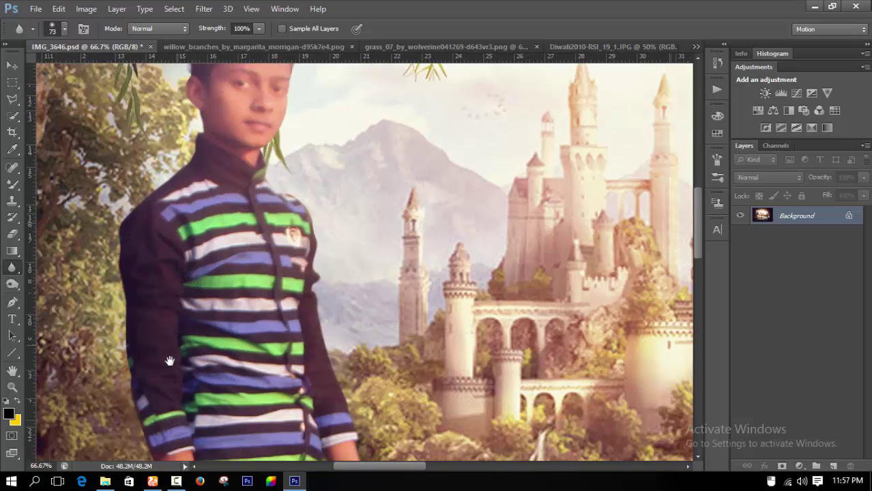
left_click_drag(170, 361, 187, 204)
left_click_drag(173, 380, 218, 366)
left_click_drag(201, 435, 201, 391)
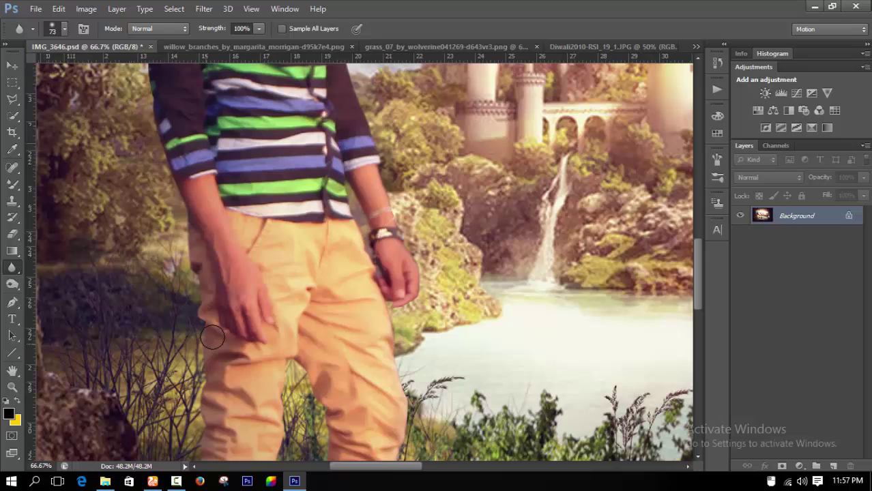
key("ctrl+minus")
key("ctrl+minus")
key("ctrl+minus")
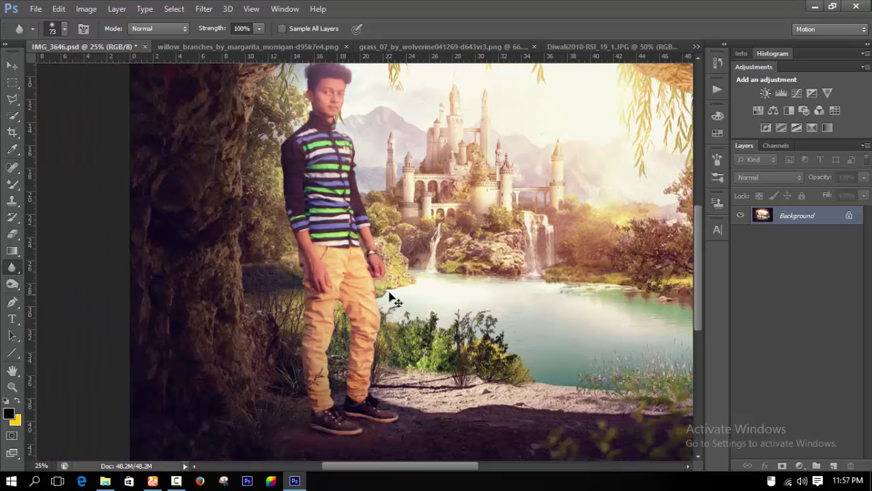
key("ctrl+minus")
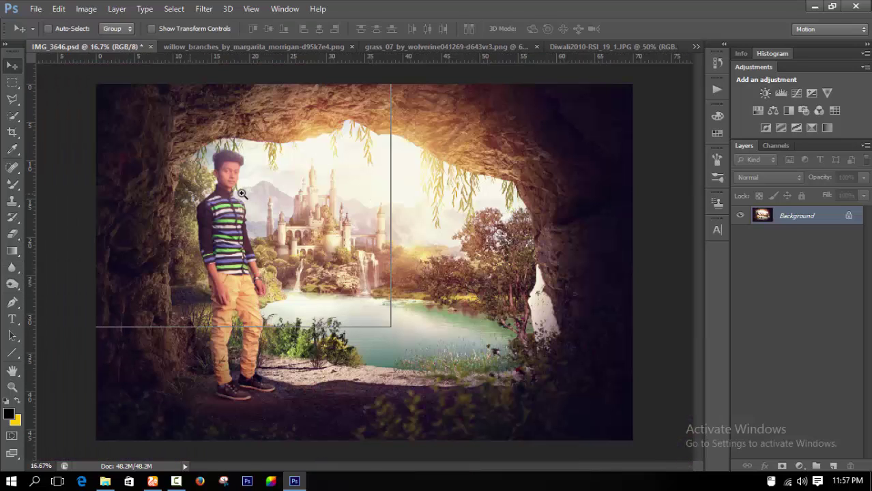